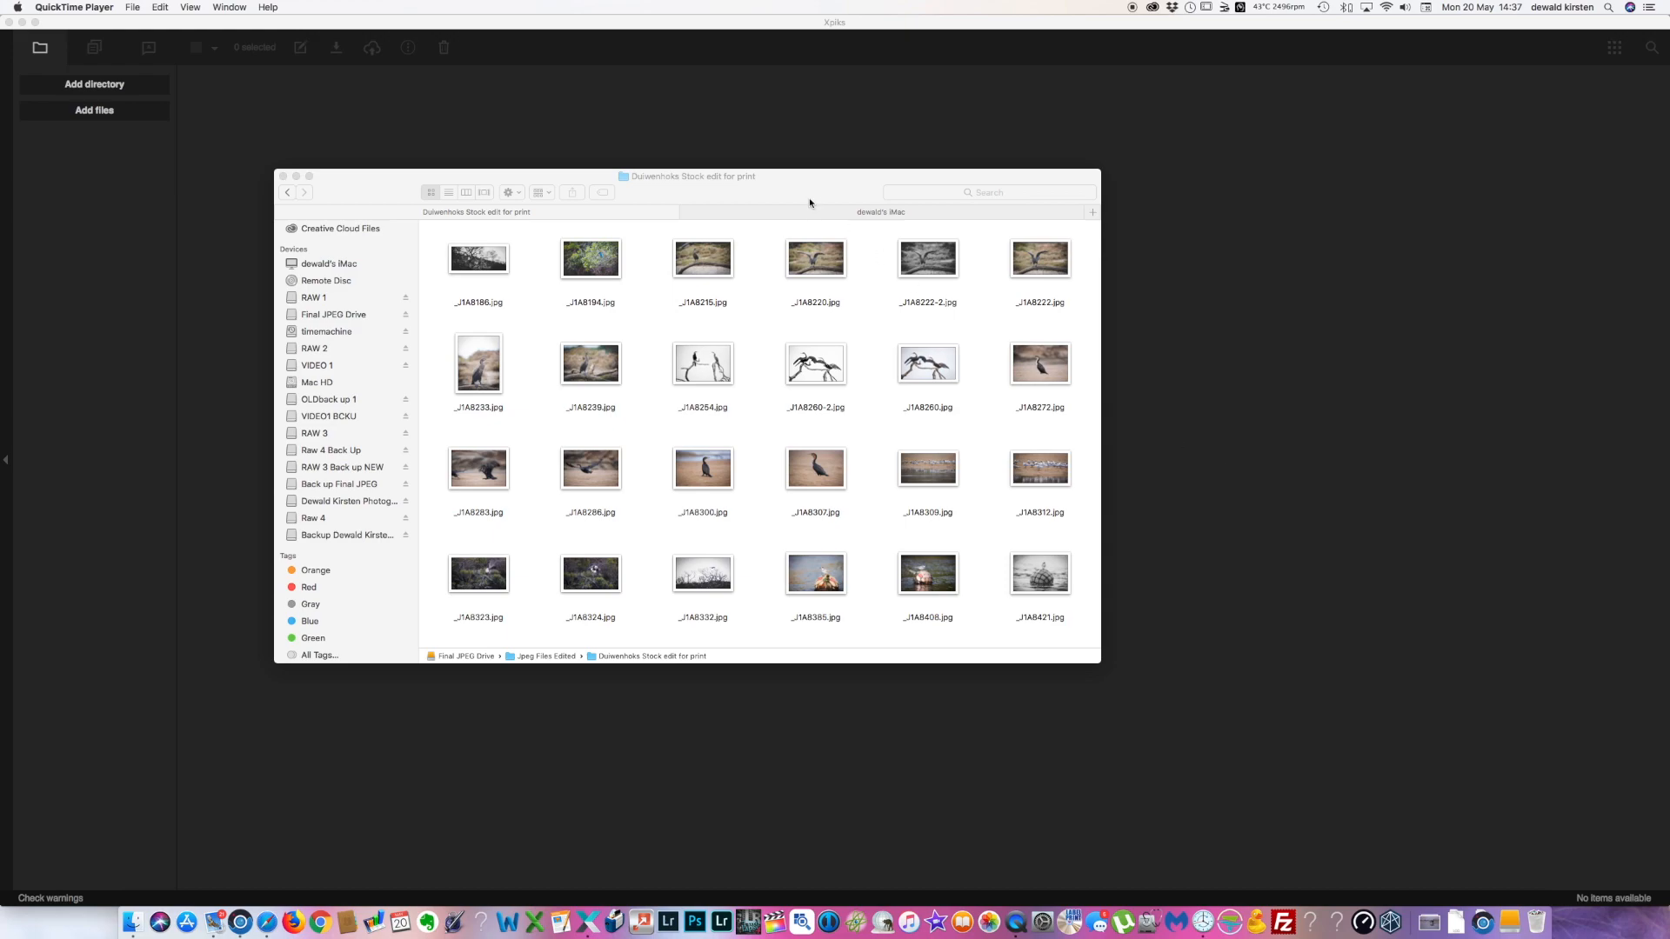
# Step: Enlarge the photo folder window and select _J1A8812, _J1A8813-Edit, _J1A8813, _J1A8833-2, _J1A8833-Edit and _J1A8833
pyautogui.moveTo(810, 200); pyautogui.dragTo(744, 120)
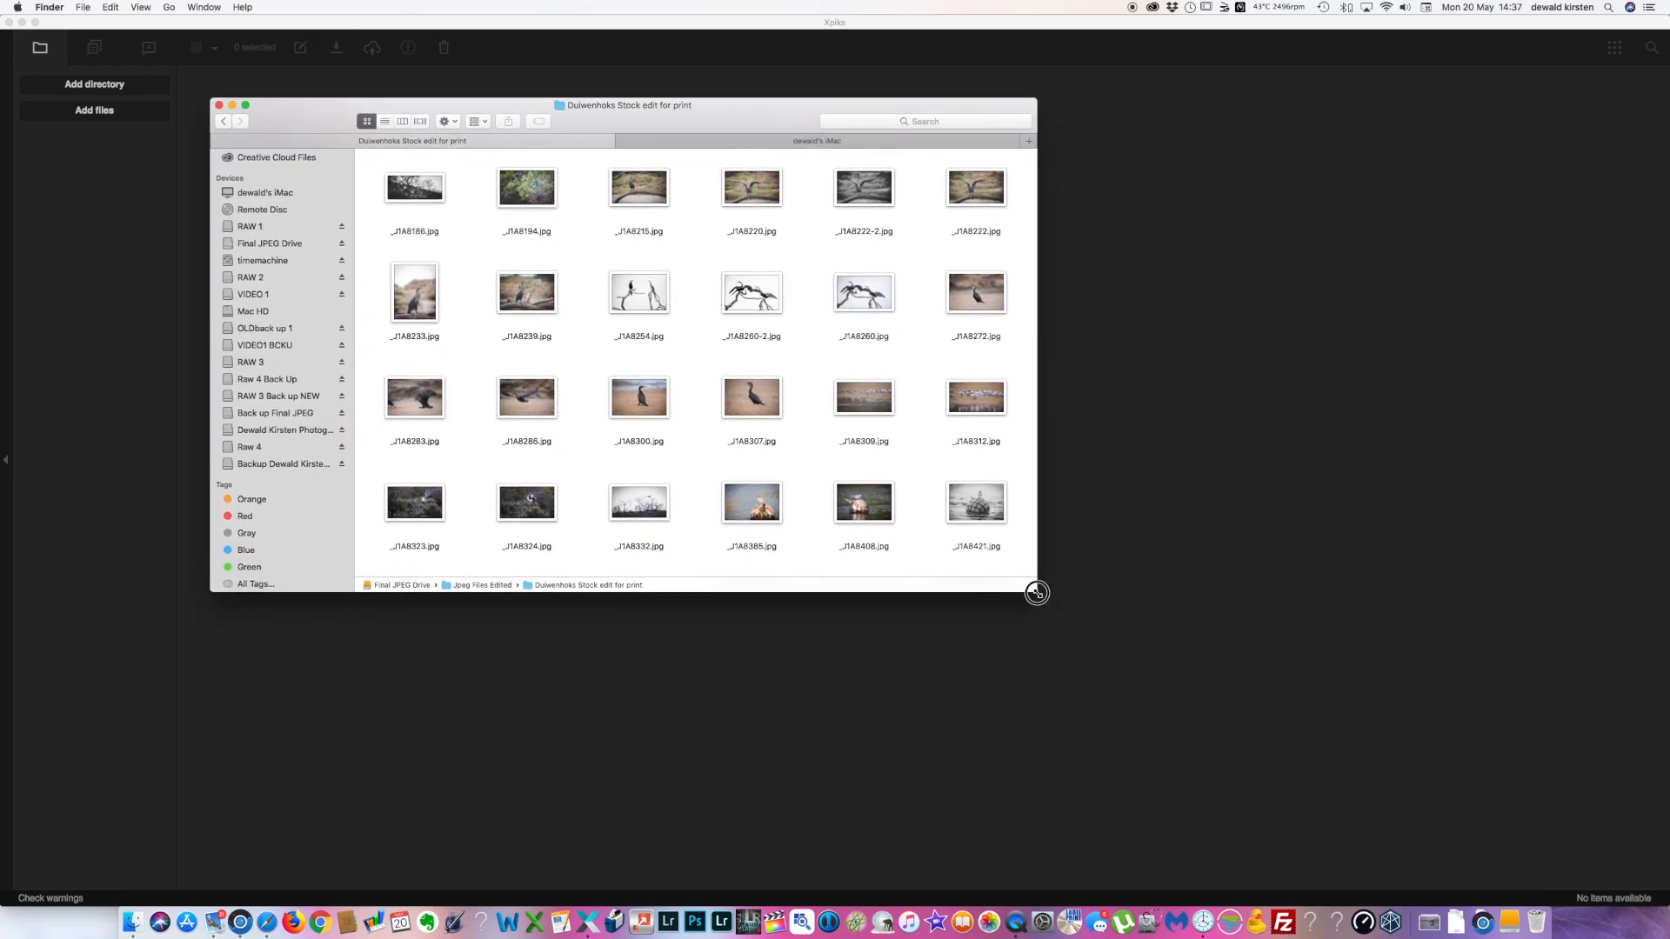
pyautogui.moveTo(1036, 590); pyautogui.dragTo(1491, 829)
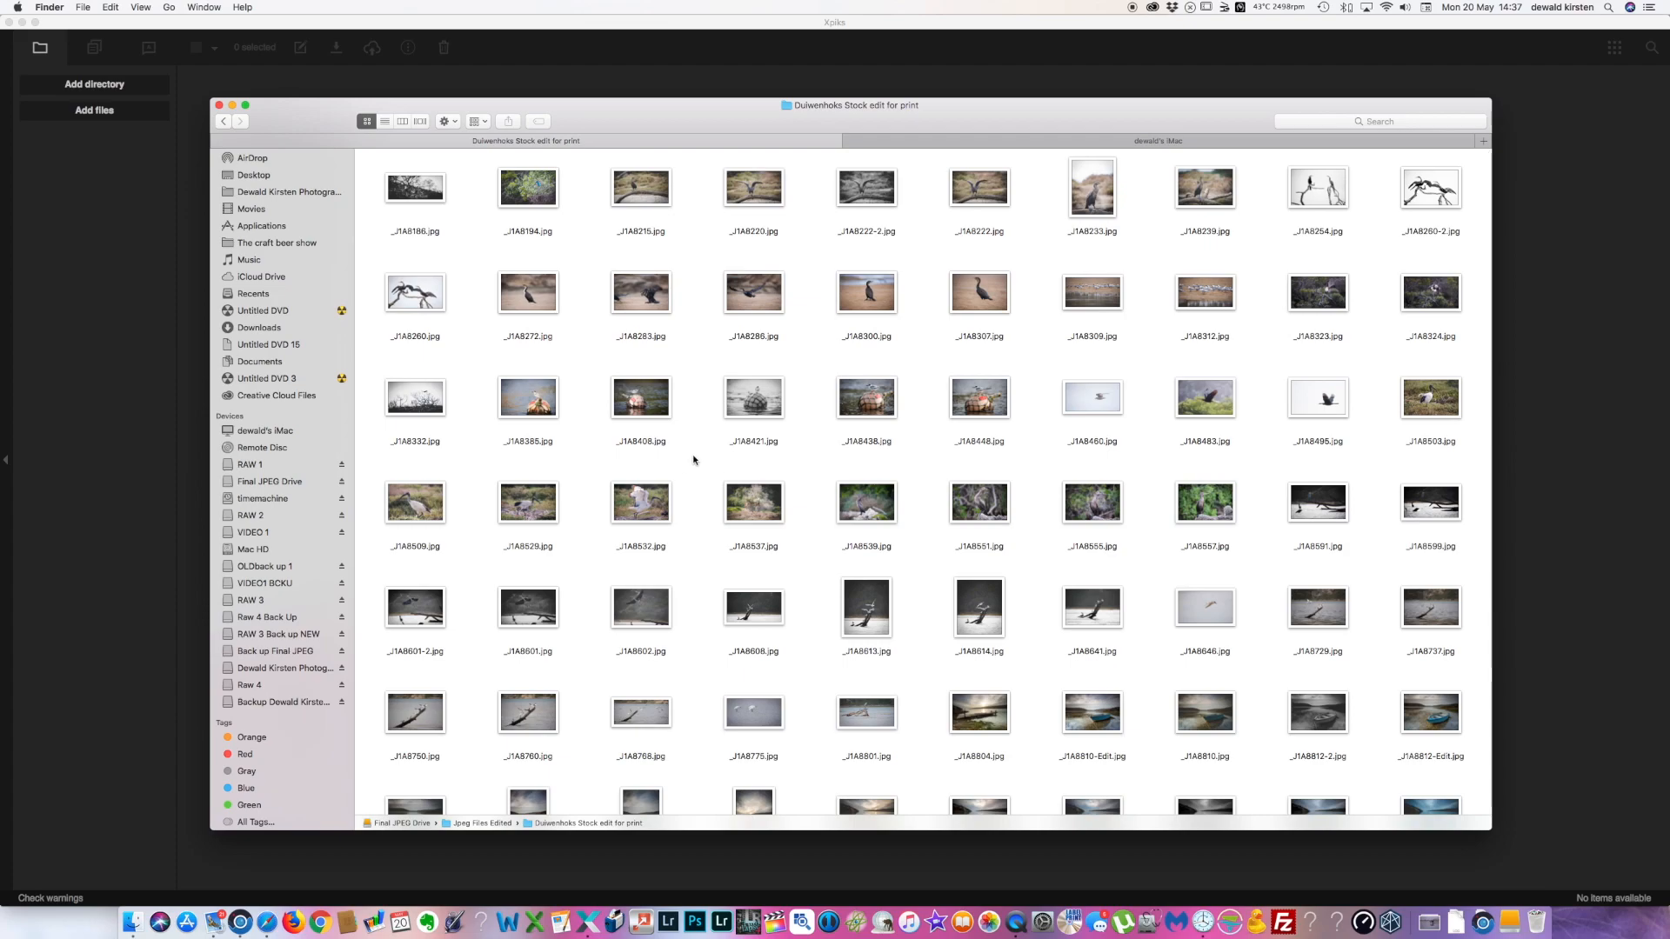
pyautogui.scroll(-4, 693, 459)
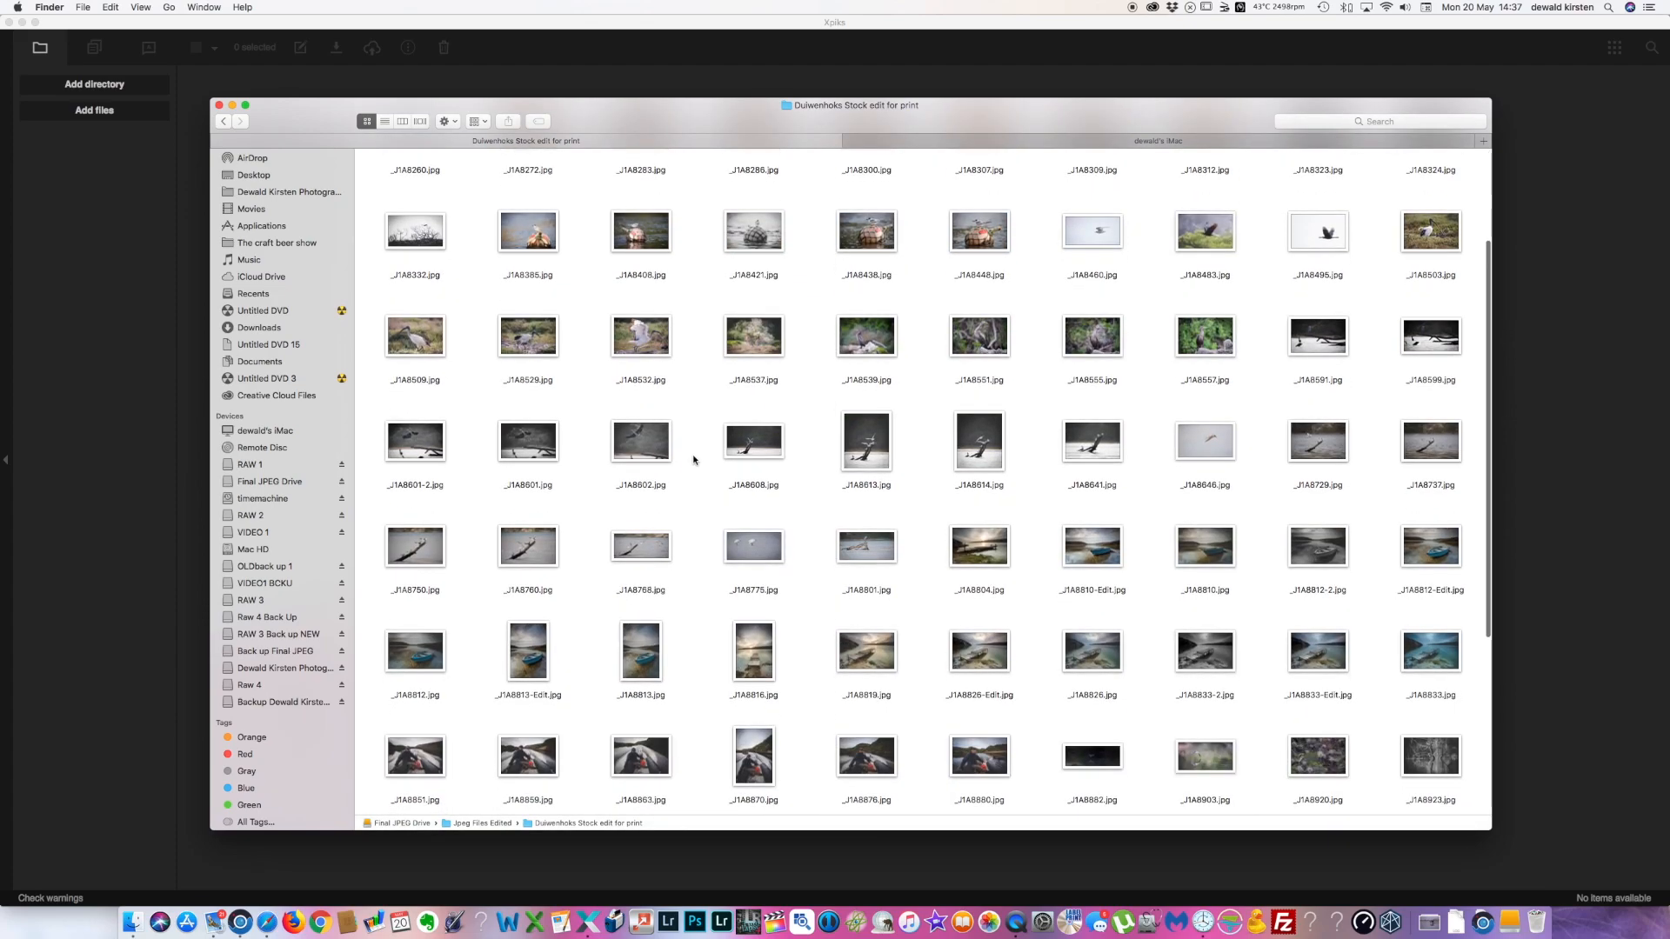
pyautogui.scroll(-3, 696, 461)
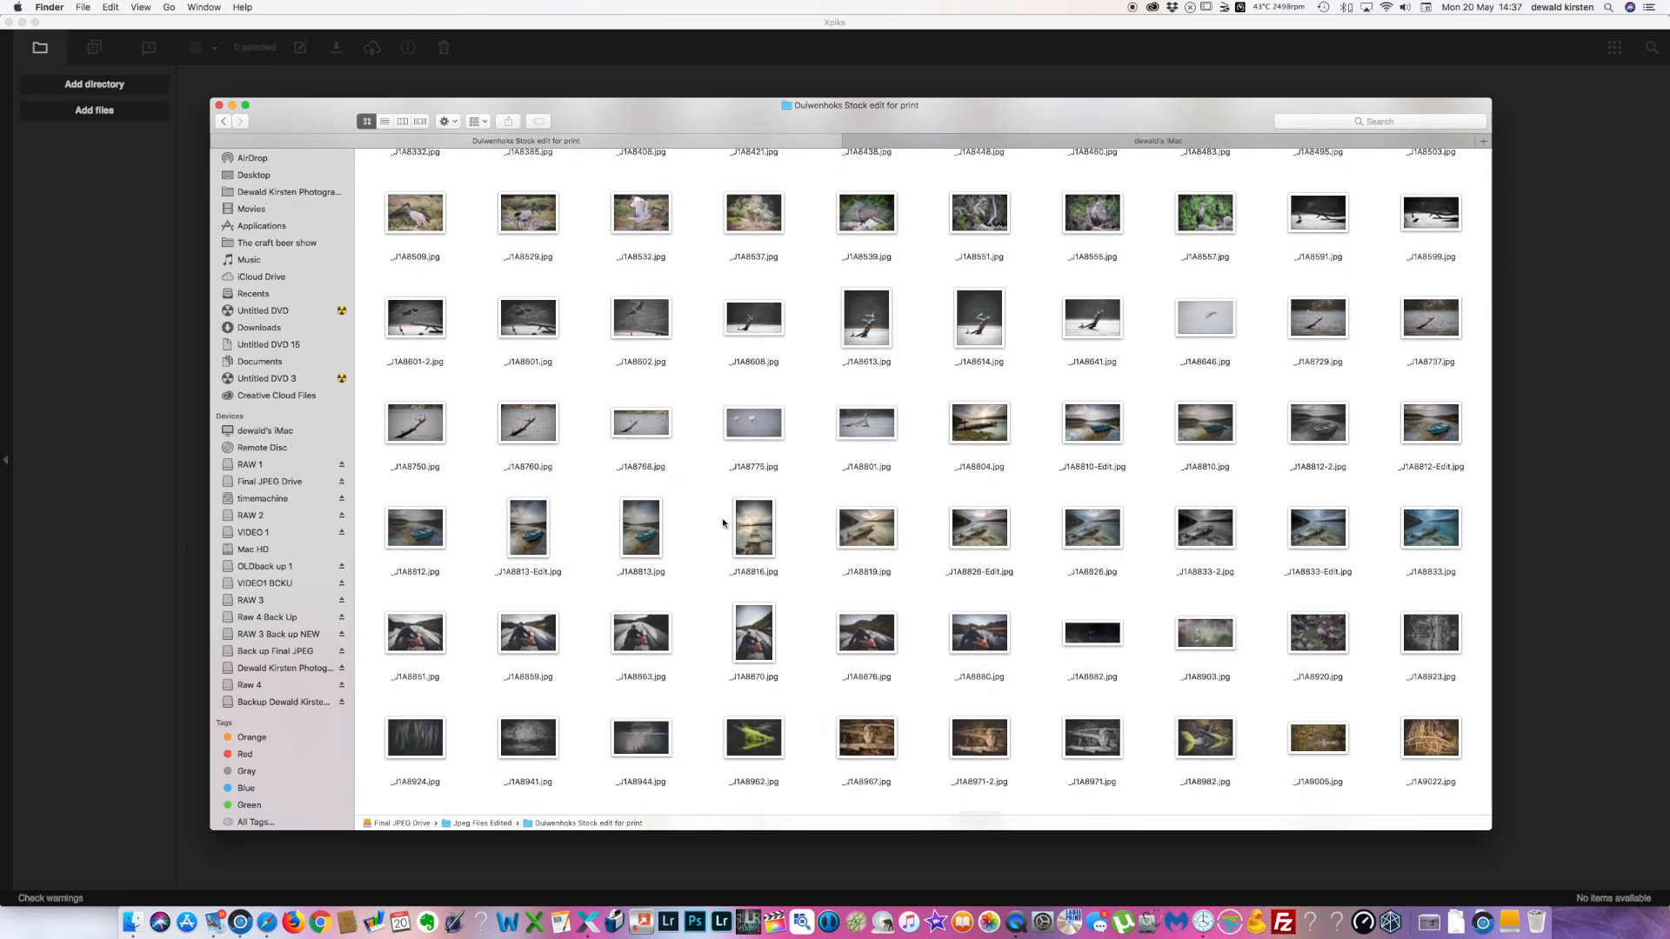
pyautogui.moveTo(383, 526); pyautogui.dragTo(687, 556)
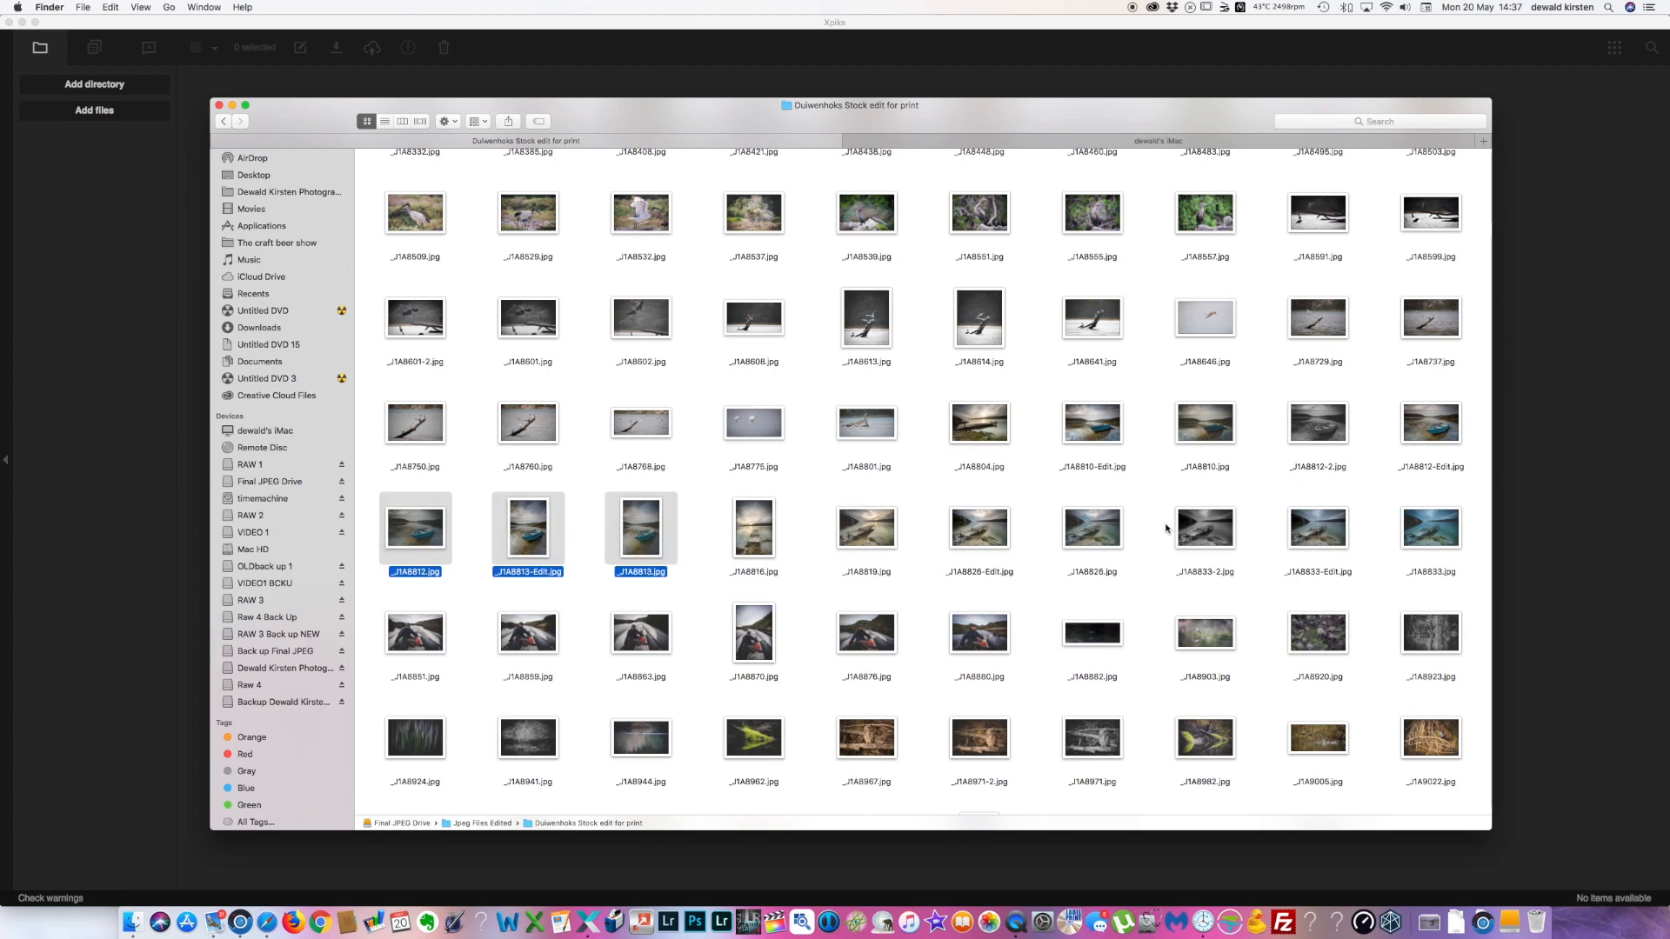
pyautogui.keyDown('super'); pyautogui.moveTo(1165, 527); pyautogui.dragTo(1435, 565); pyautogui.keyUp('super')
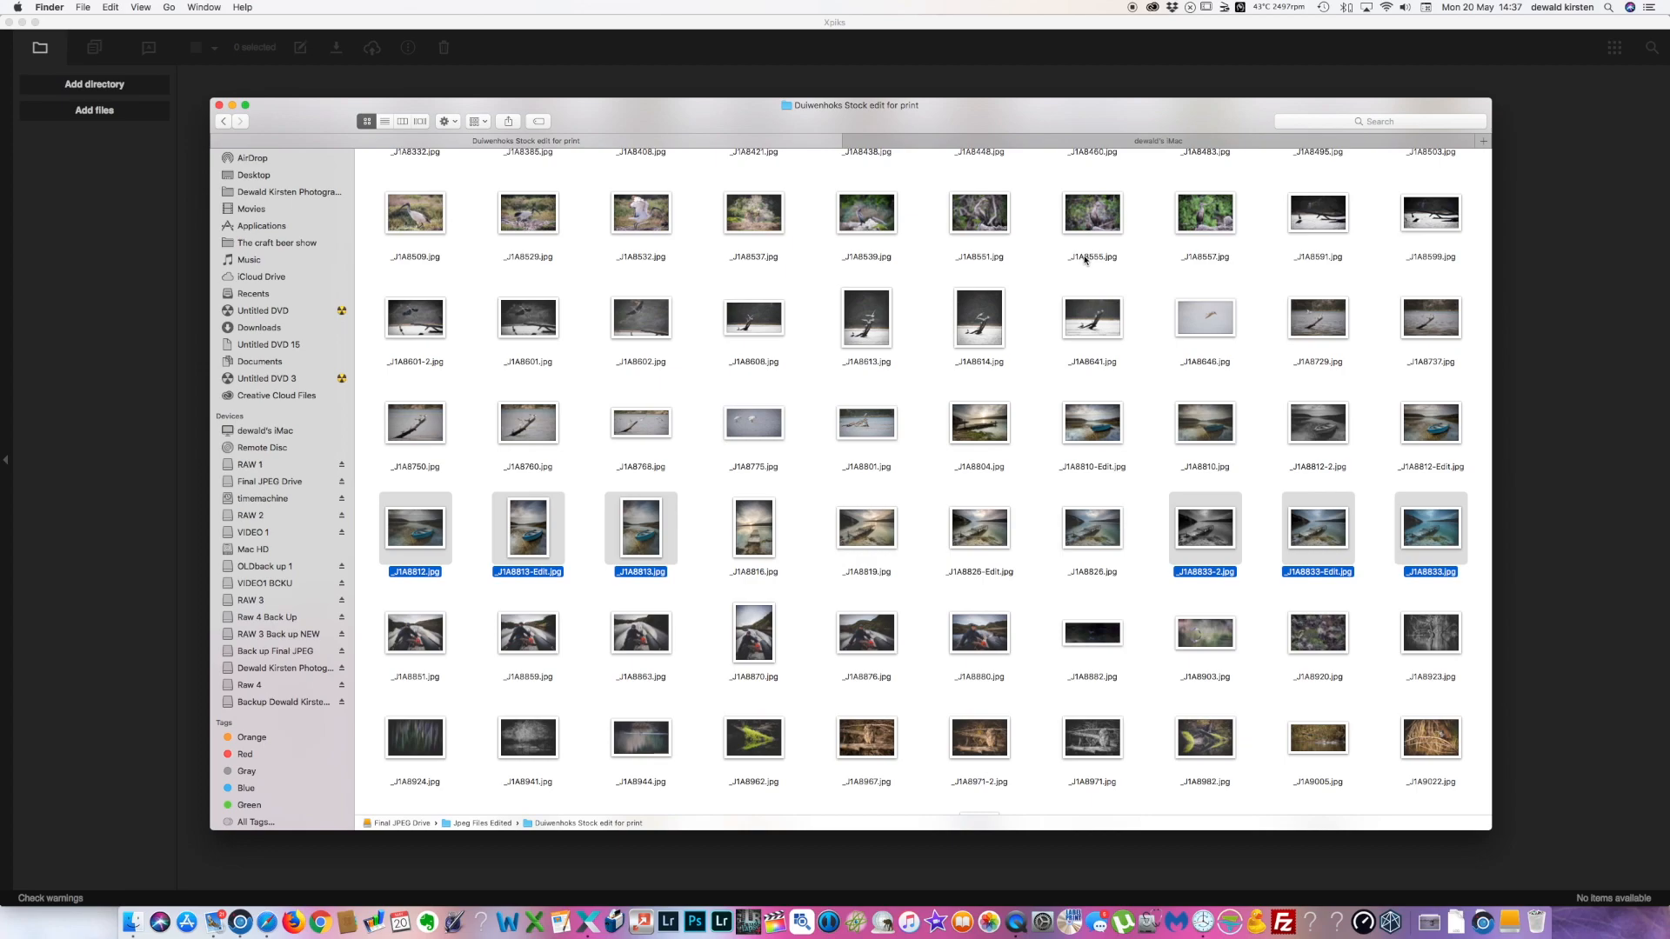
# Step: Add the five cormorant photos _J1A8272 to _J1A8307 and the photo _J1A8260-2 to the selection
pyautogui.scroll(3, 1084, 259)
pyautogui.scroll(5, 1085, 259)
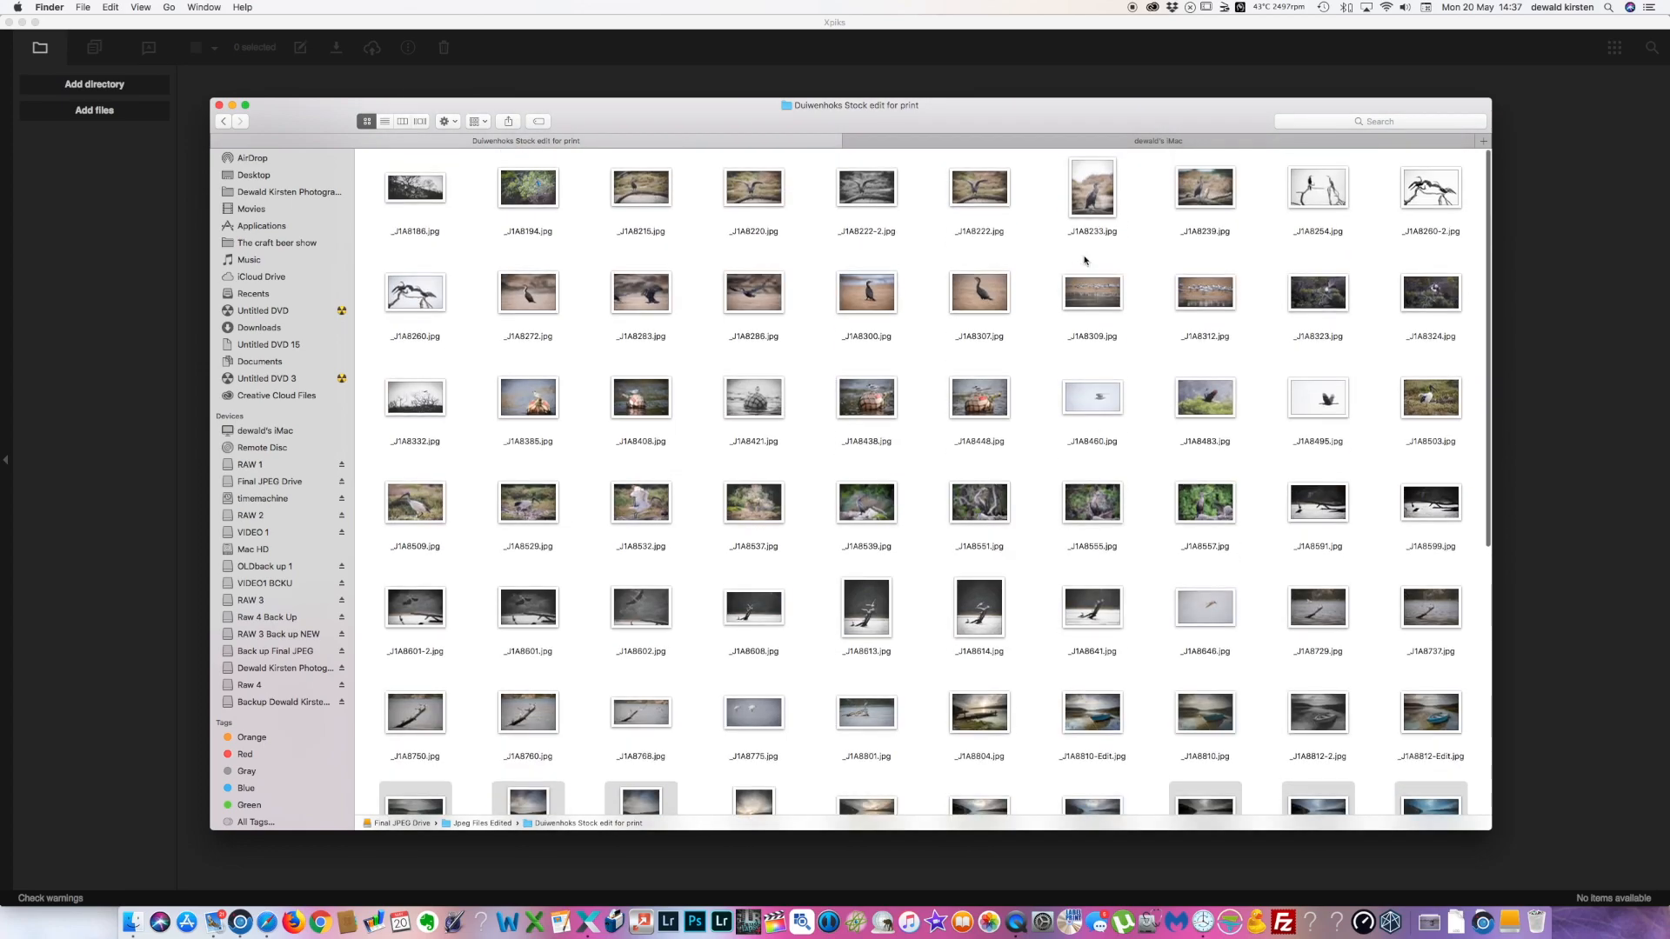
pyautogui.moveTo(476, 279); pyautogui.dragTo(1021, 328)
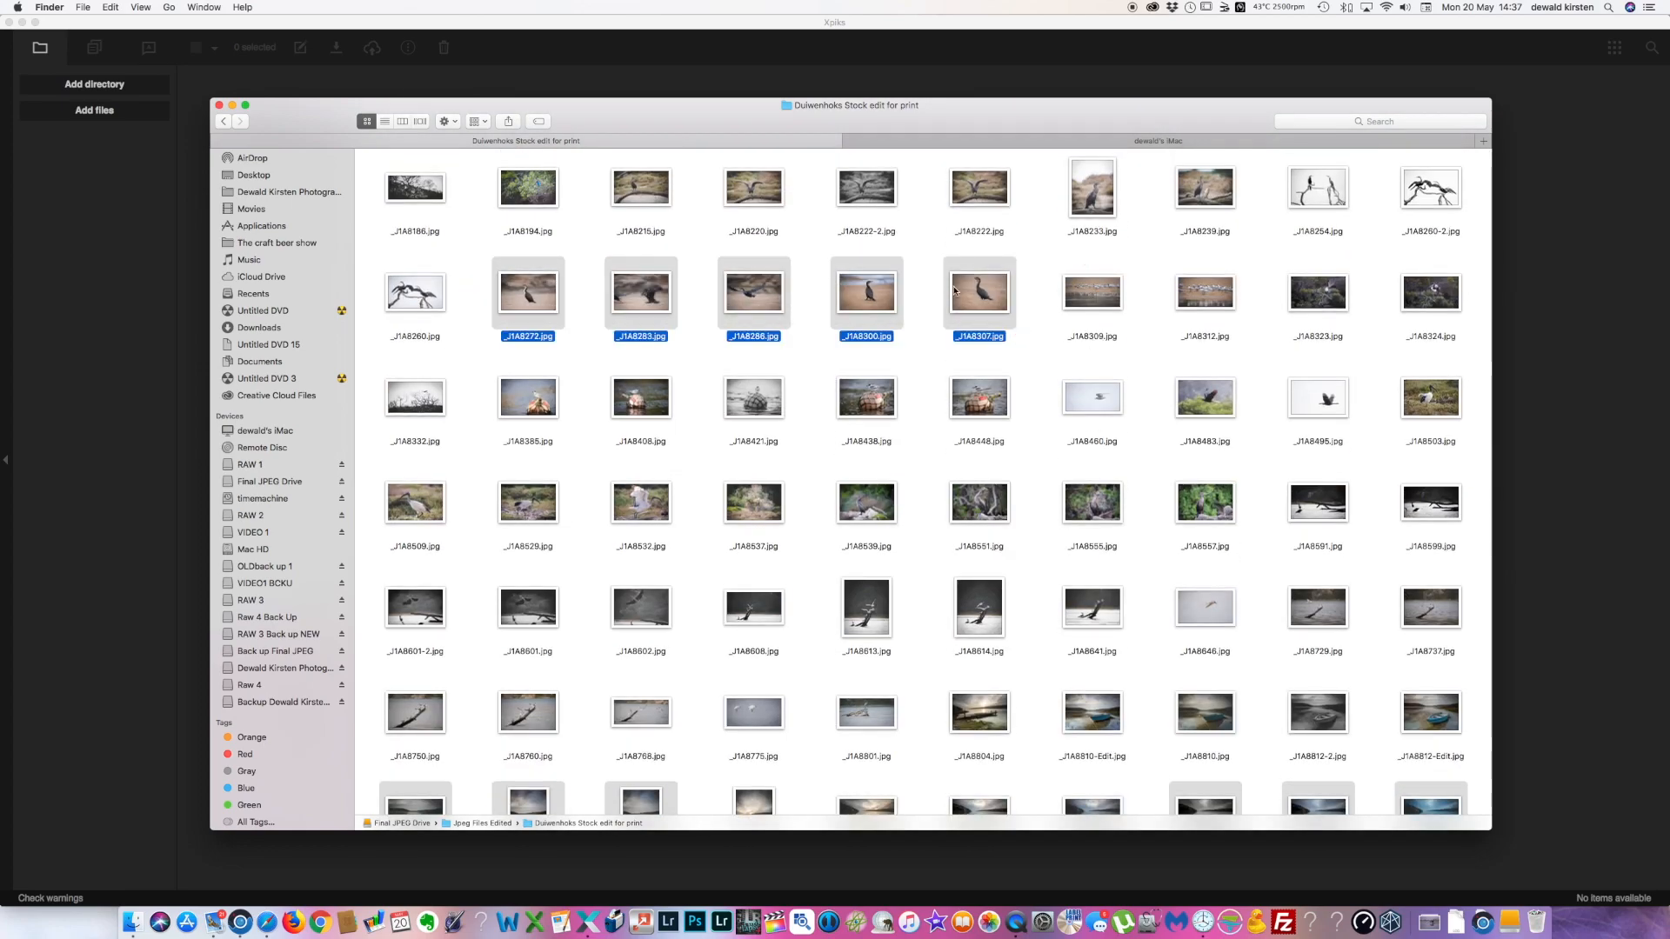
pyautogui.keyDown('super'); pyautogui.click(1443, 200); pyautogui.keyUp('super')
# Step: Add _J1A8971-2.jpg and DJI_0098.jpg to the selection and import all the selected photos into Xpiks
pyautogui.scroll(-6, 1135, 522)
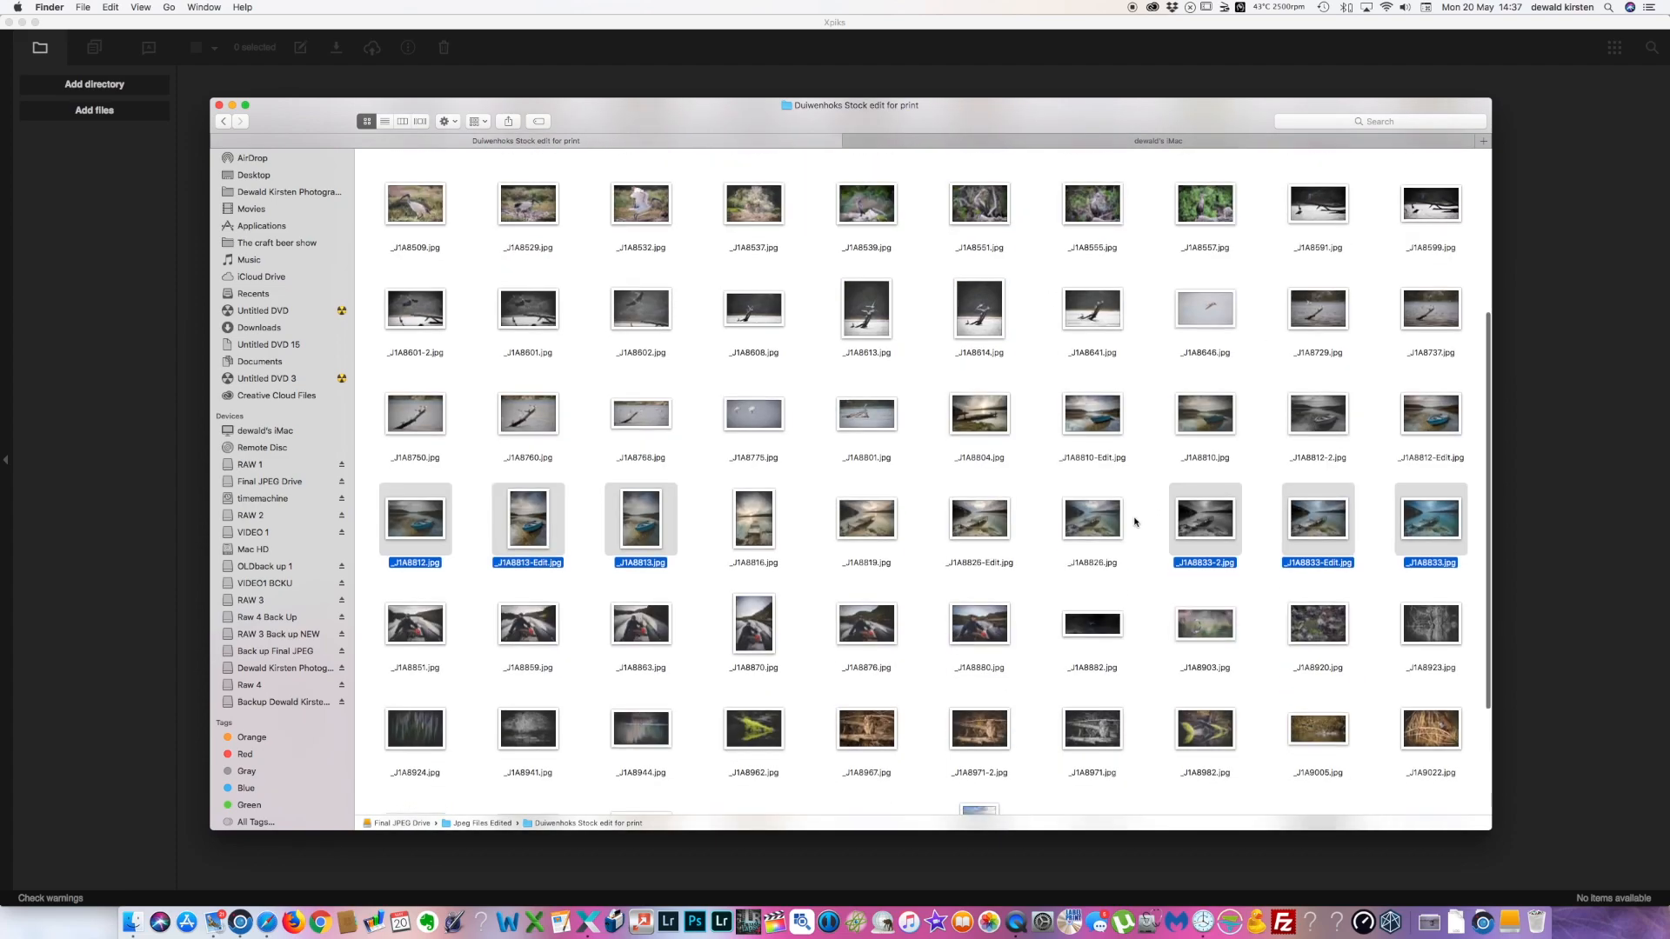
pyautogui.scroll(-4, 1135, 522)
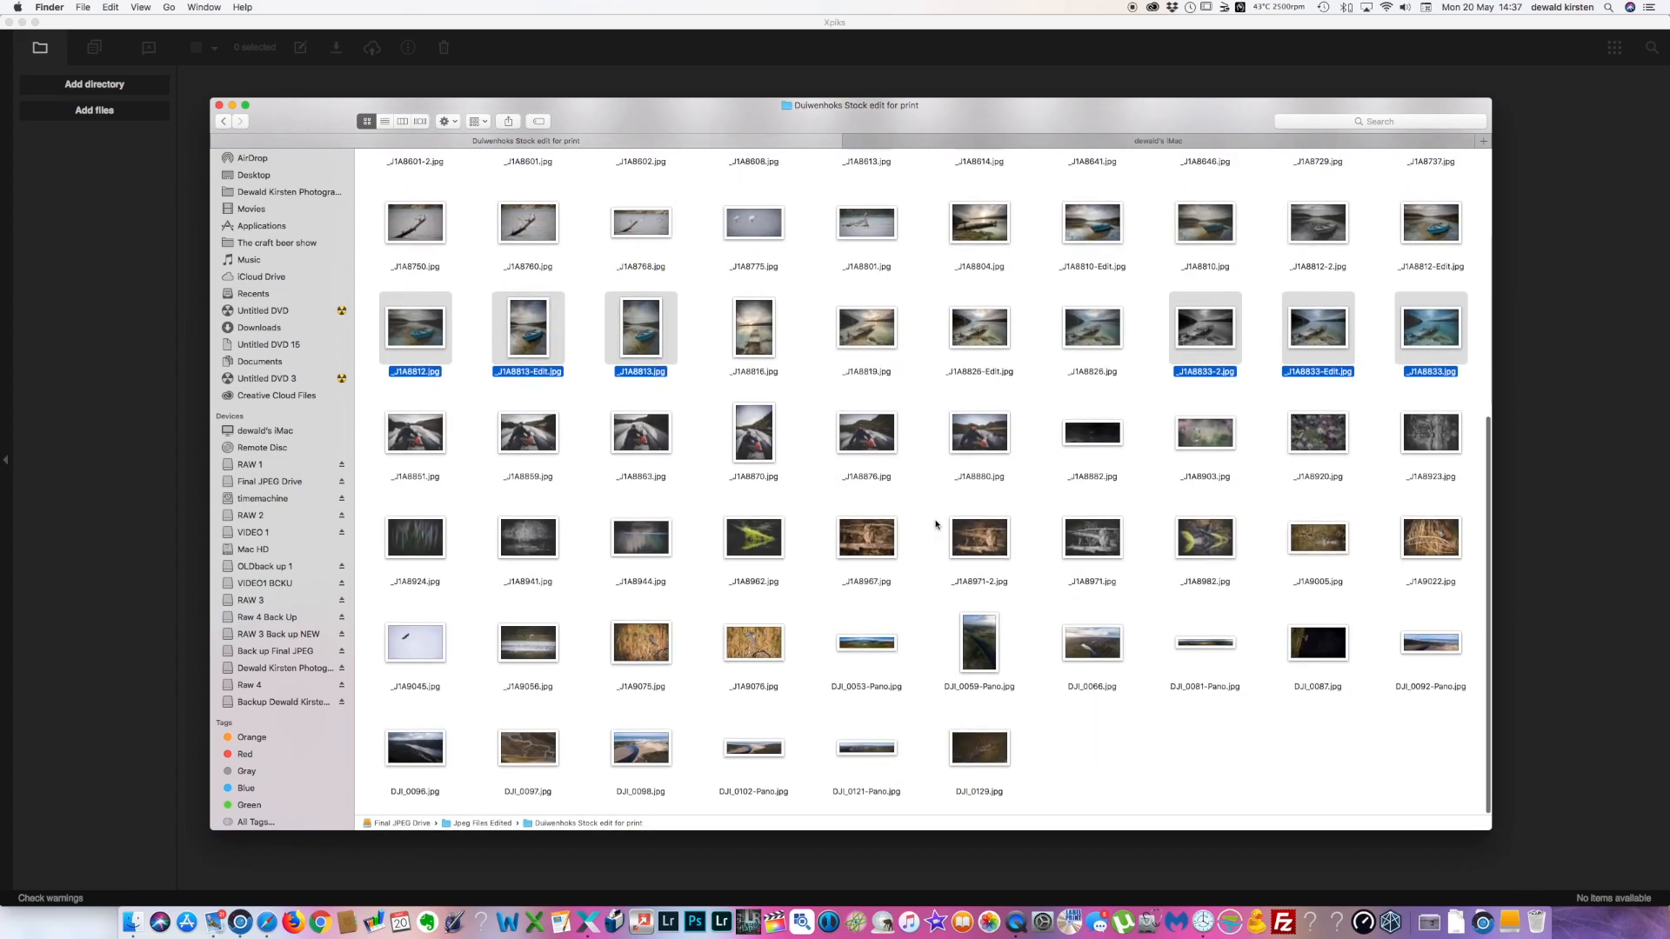
pyautogui.keyDown('super'); pyautogui.click(995, 552); pyautogui.keyUp('super')
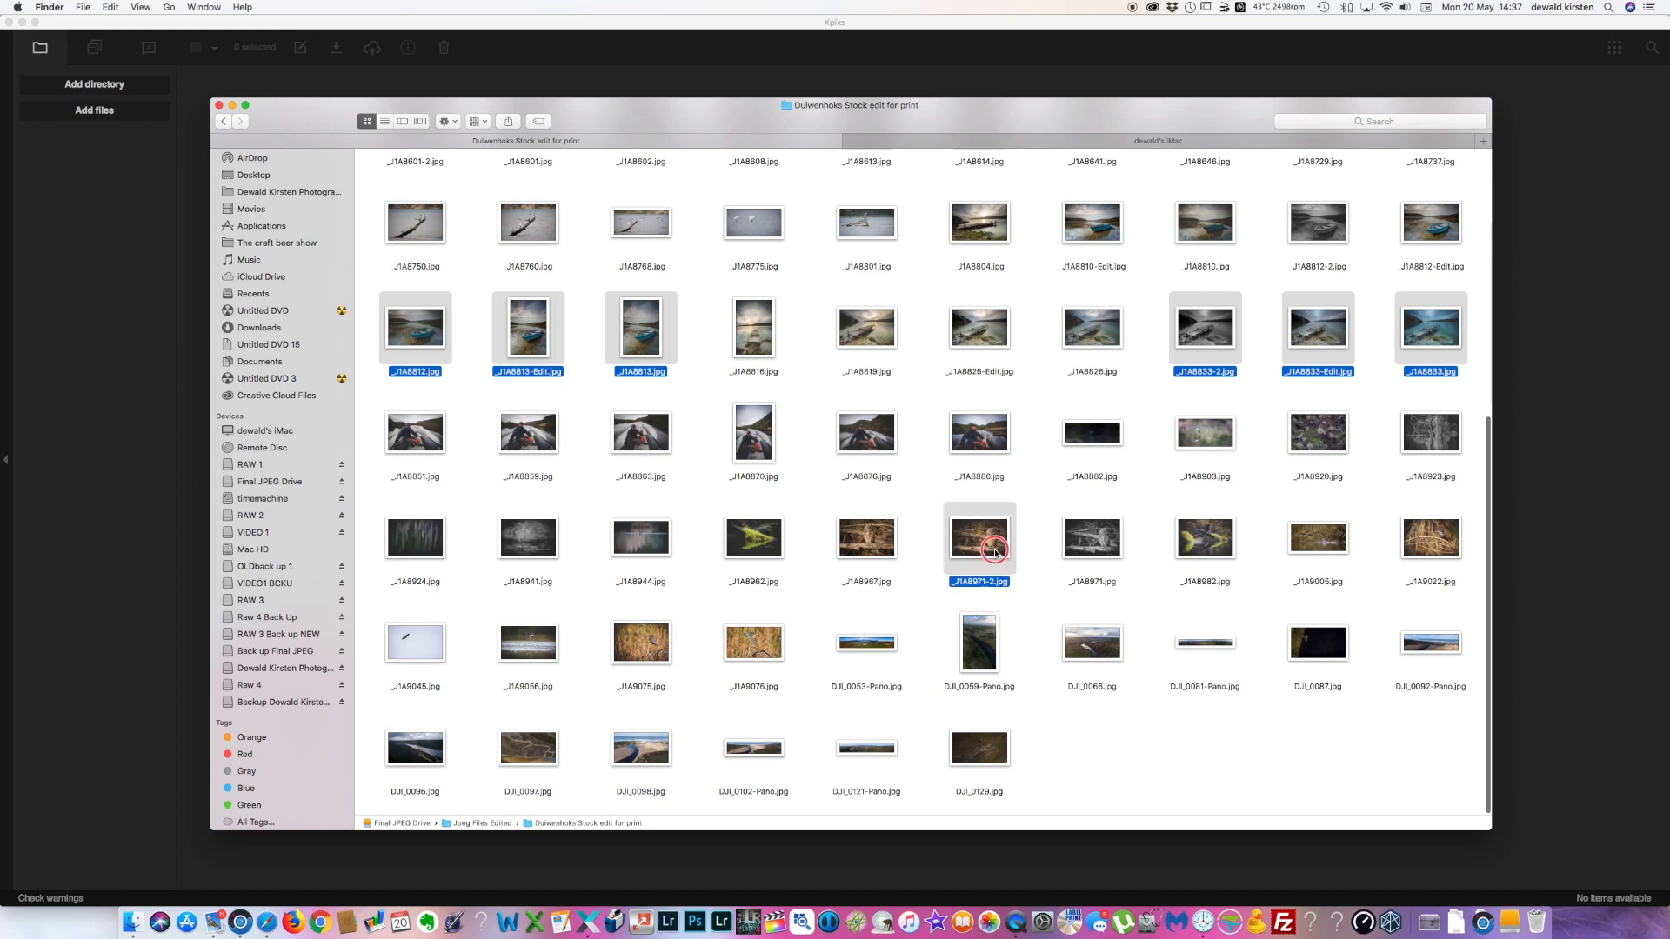
pyautogui.keyDown('super'); pyautogui.click(639, 755); pyautogui.keyUp('super')
pyautogui.scroll(1, 642, 761)
pyautogui.moveTo(646, 765); pyautogui.dragTo(574, 904)
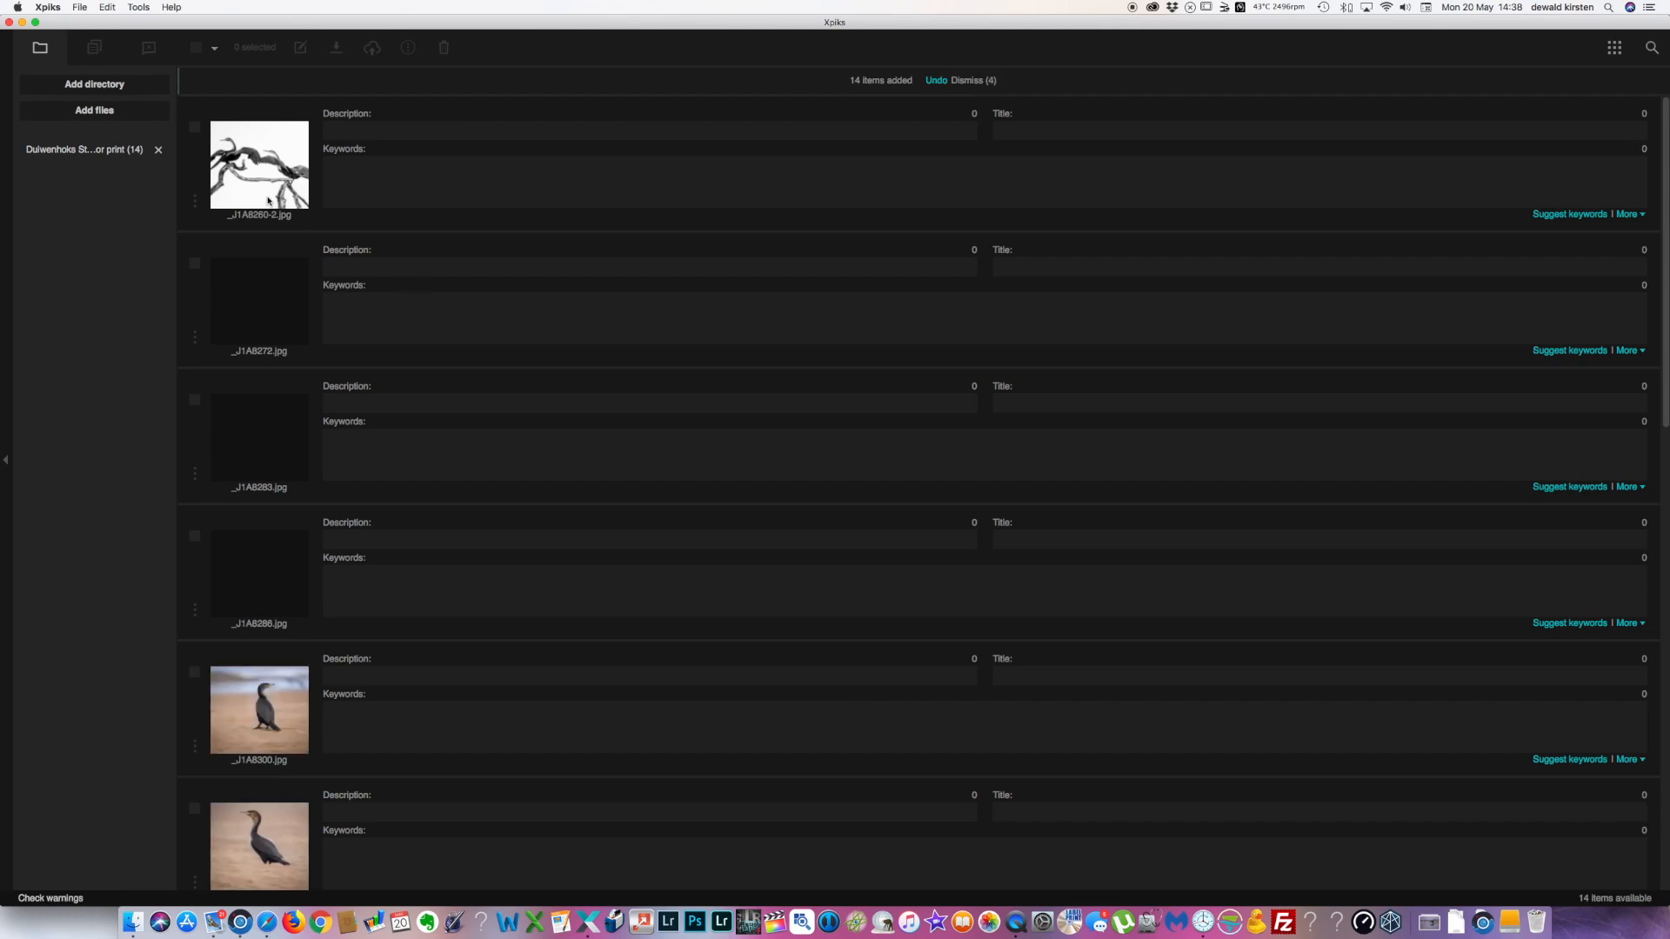
# Step: Look through the list of imported photos and find the ones showing the same subject
pyautogui.scroll(-7, 268, 200)
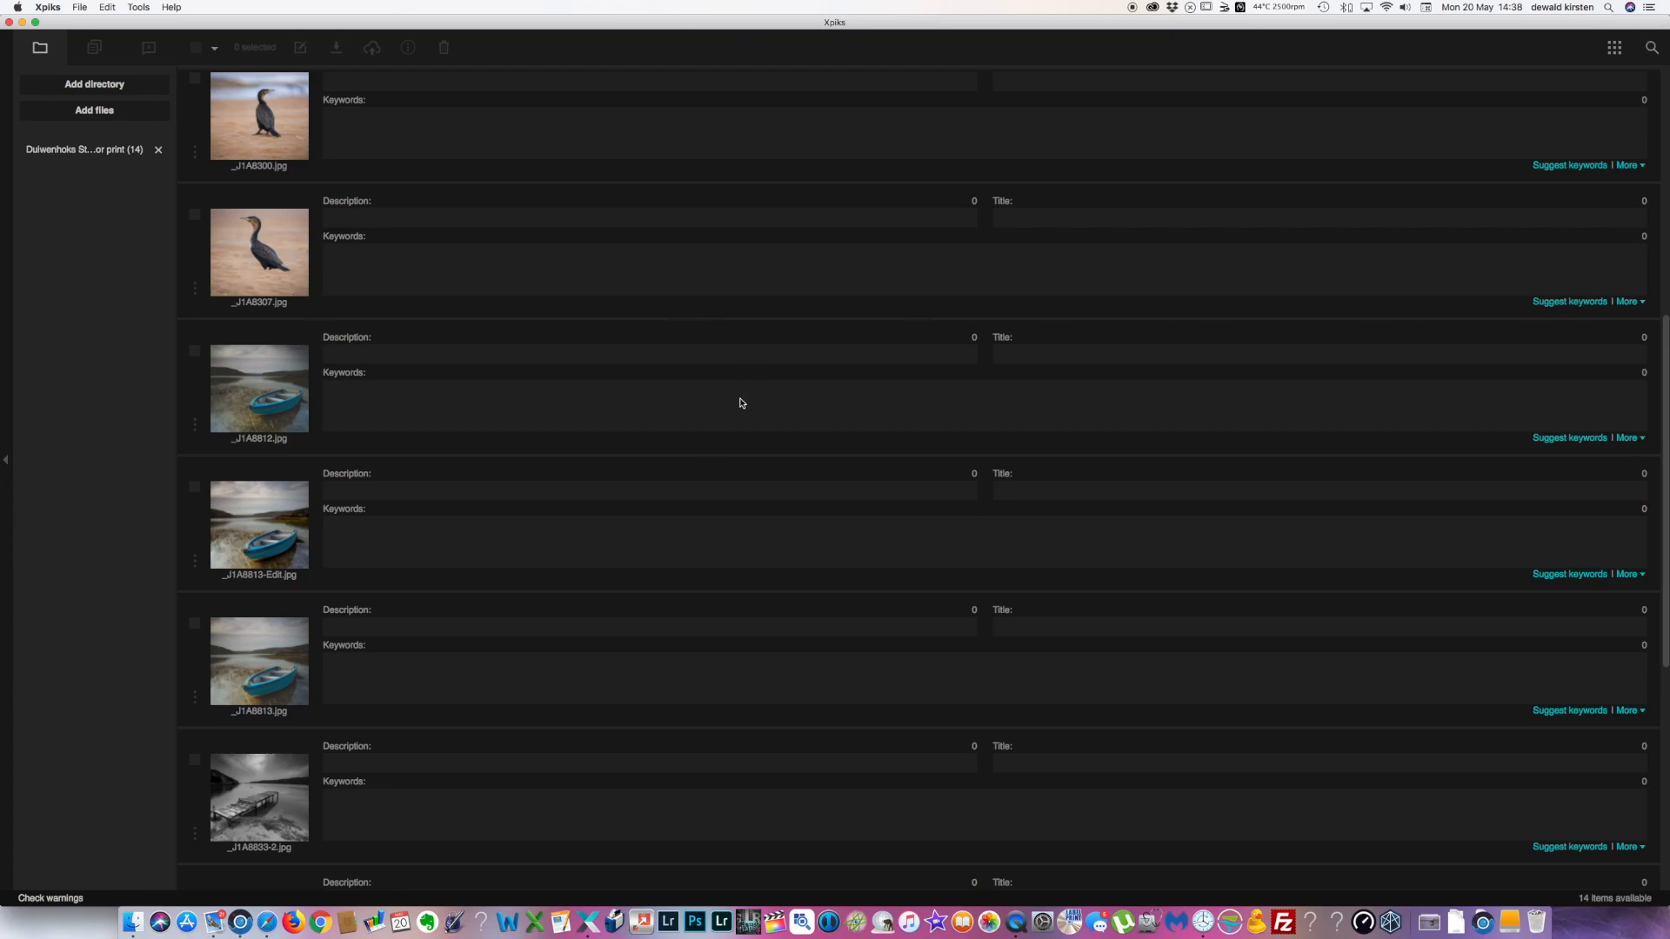
pyautogui.scroll(5, 741, 403)
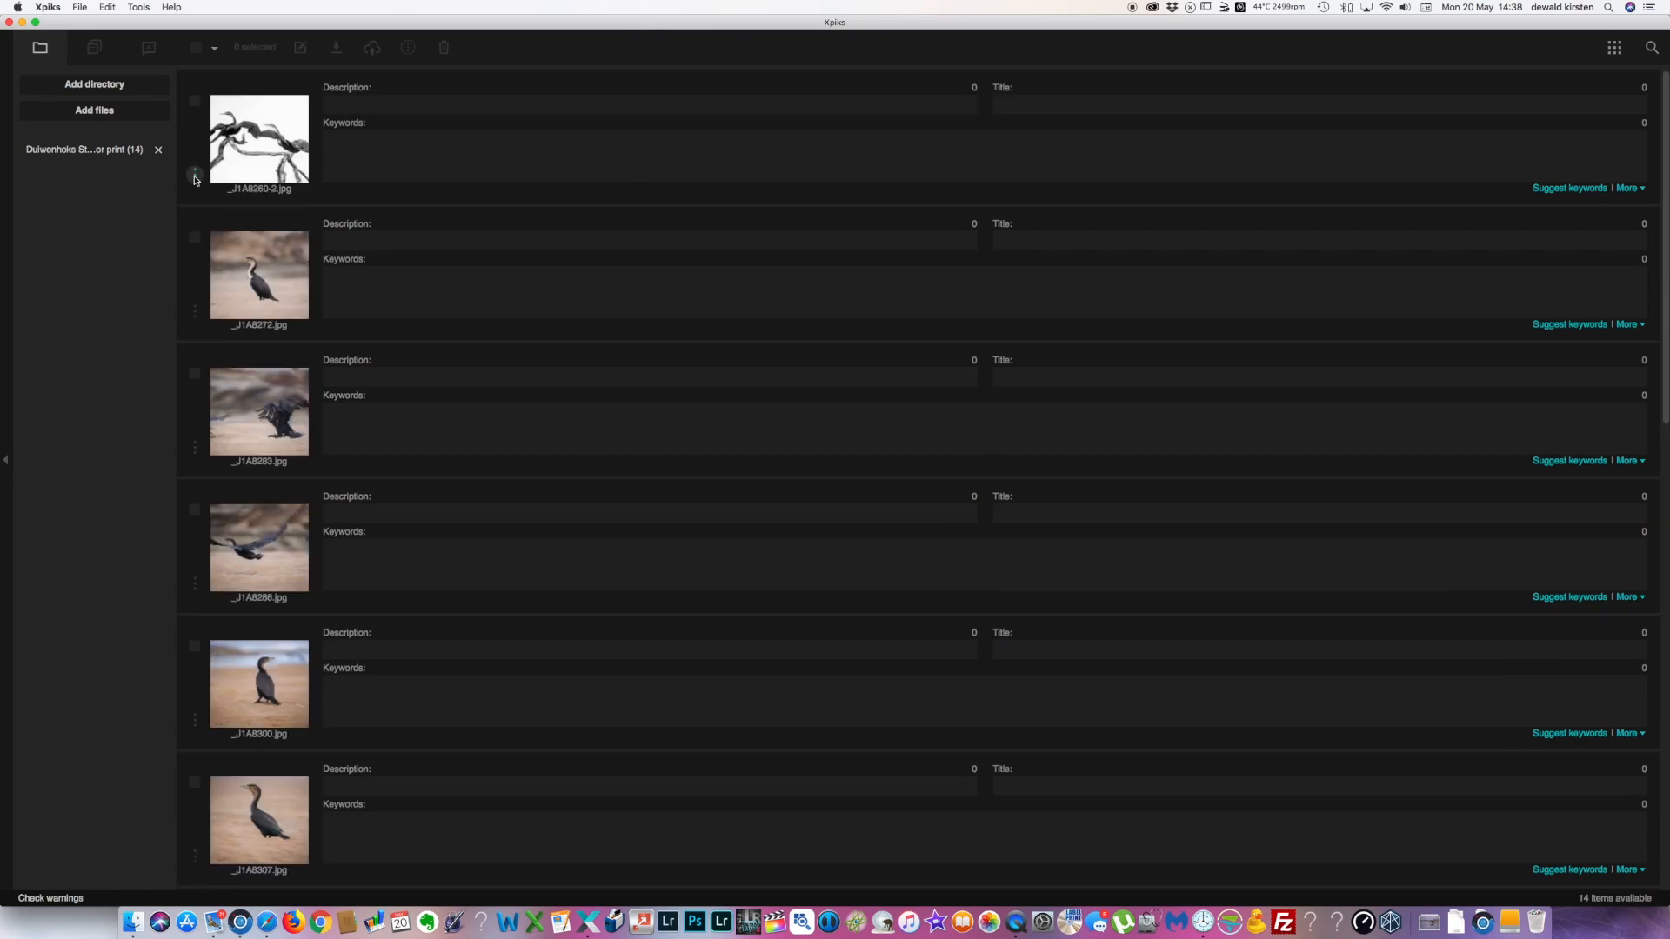
pyautogui.scroll(-2, 195, 180)
pyautogui.scroll(-3, 195, 180)
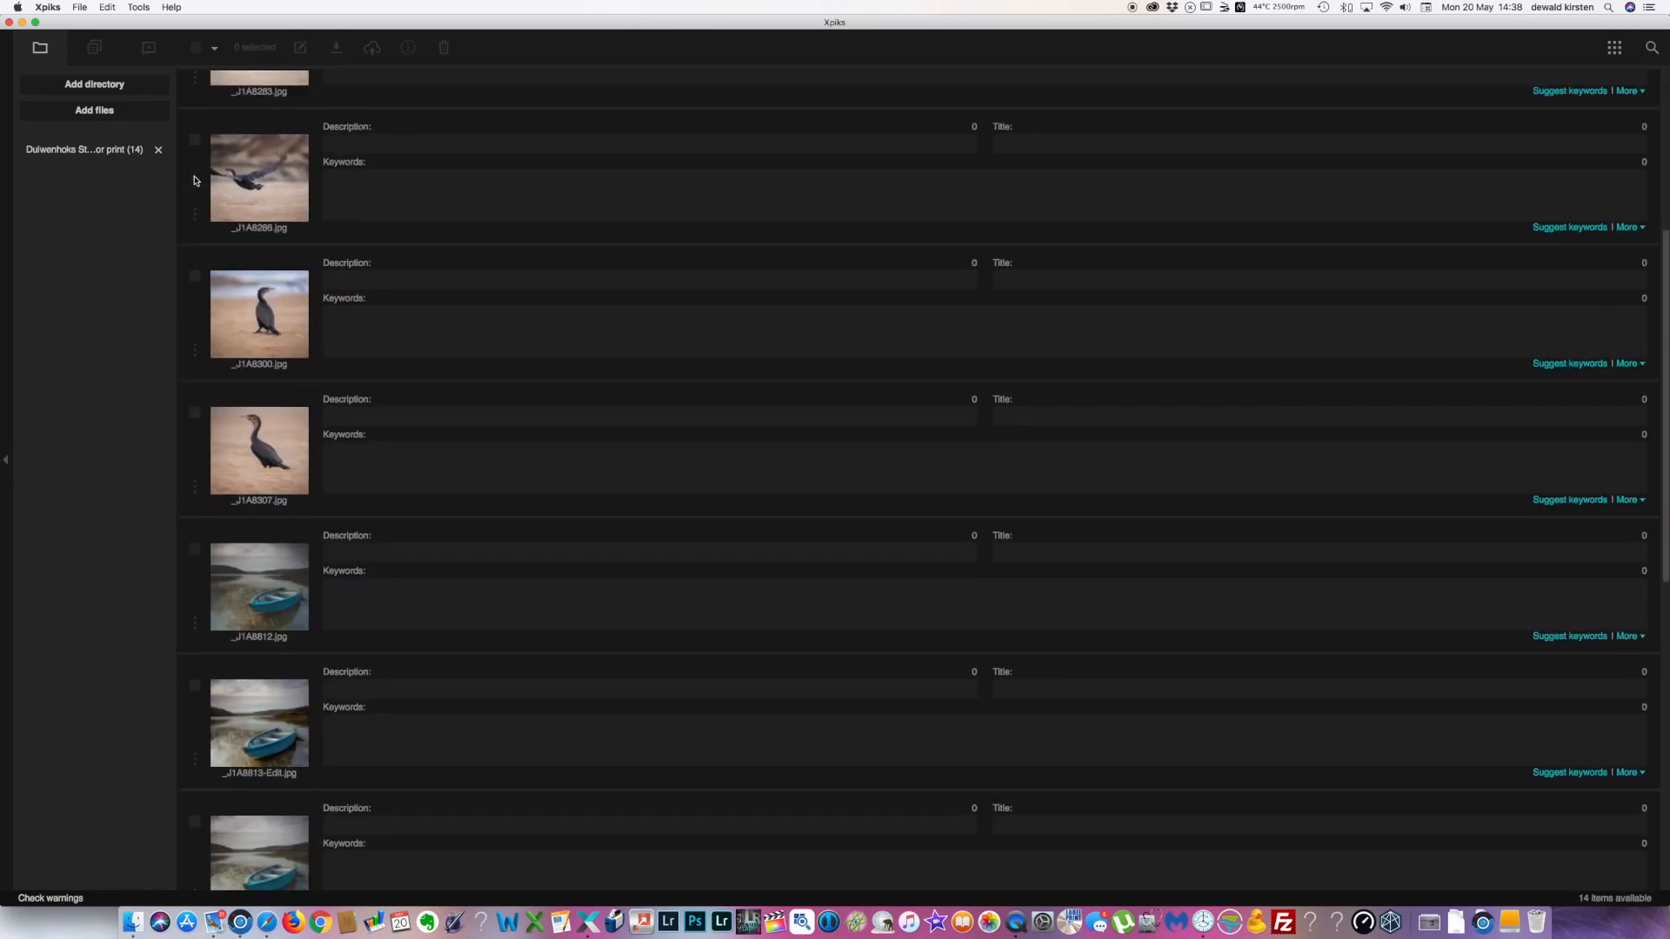
pyautogui.scroll(2, 195, 180)
pyautogui.scroll(-5, 195, 180)
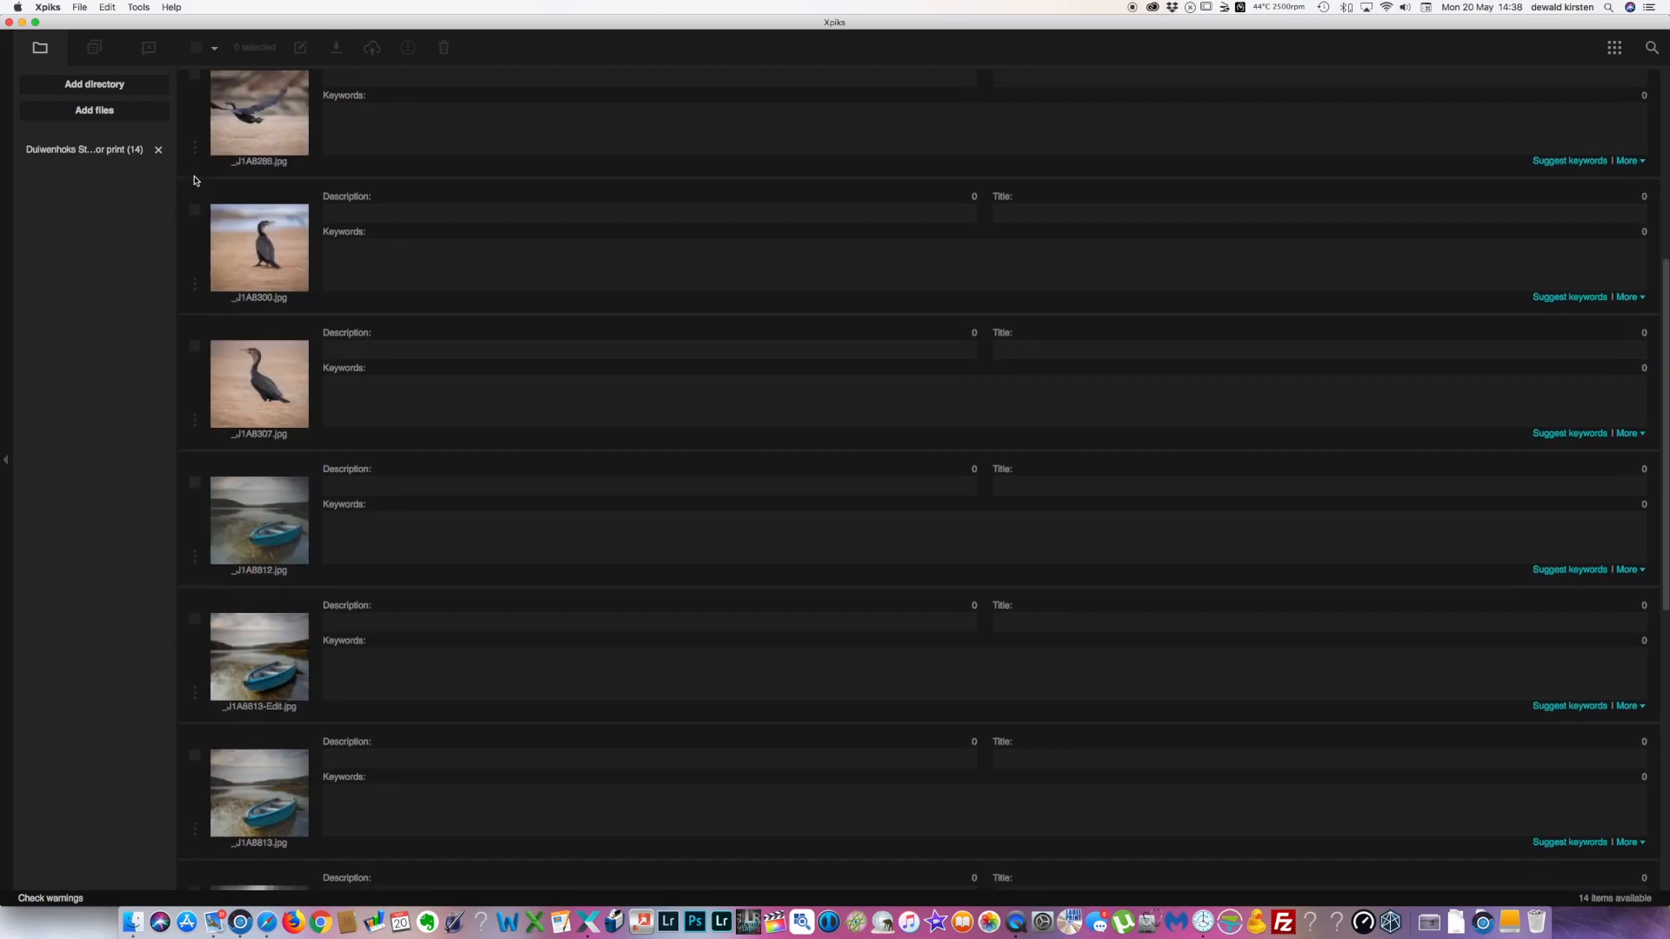
pyautogui.scroll(-6, 194, 180)
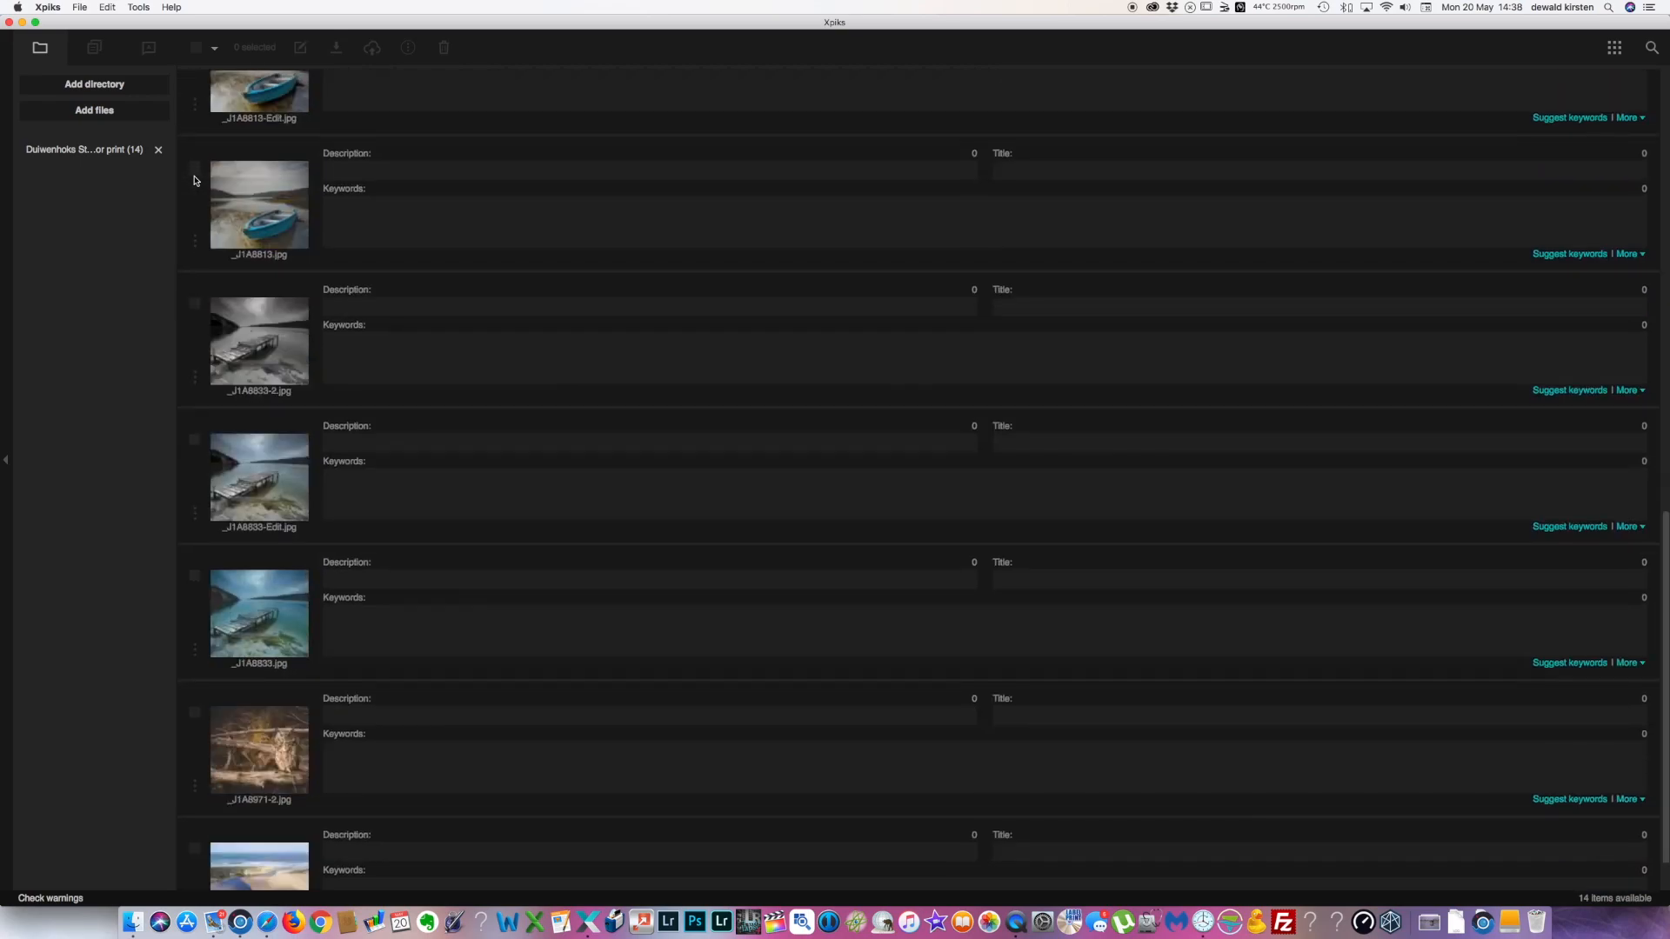
pyautogui.scroll(5, 195, 180)
pyautogui.scroll(8, 195, 180)
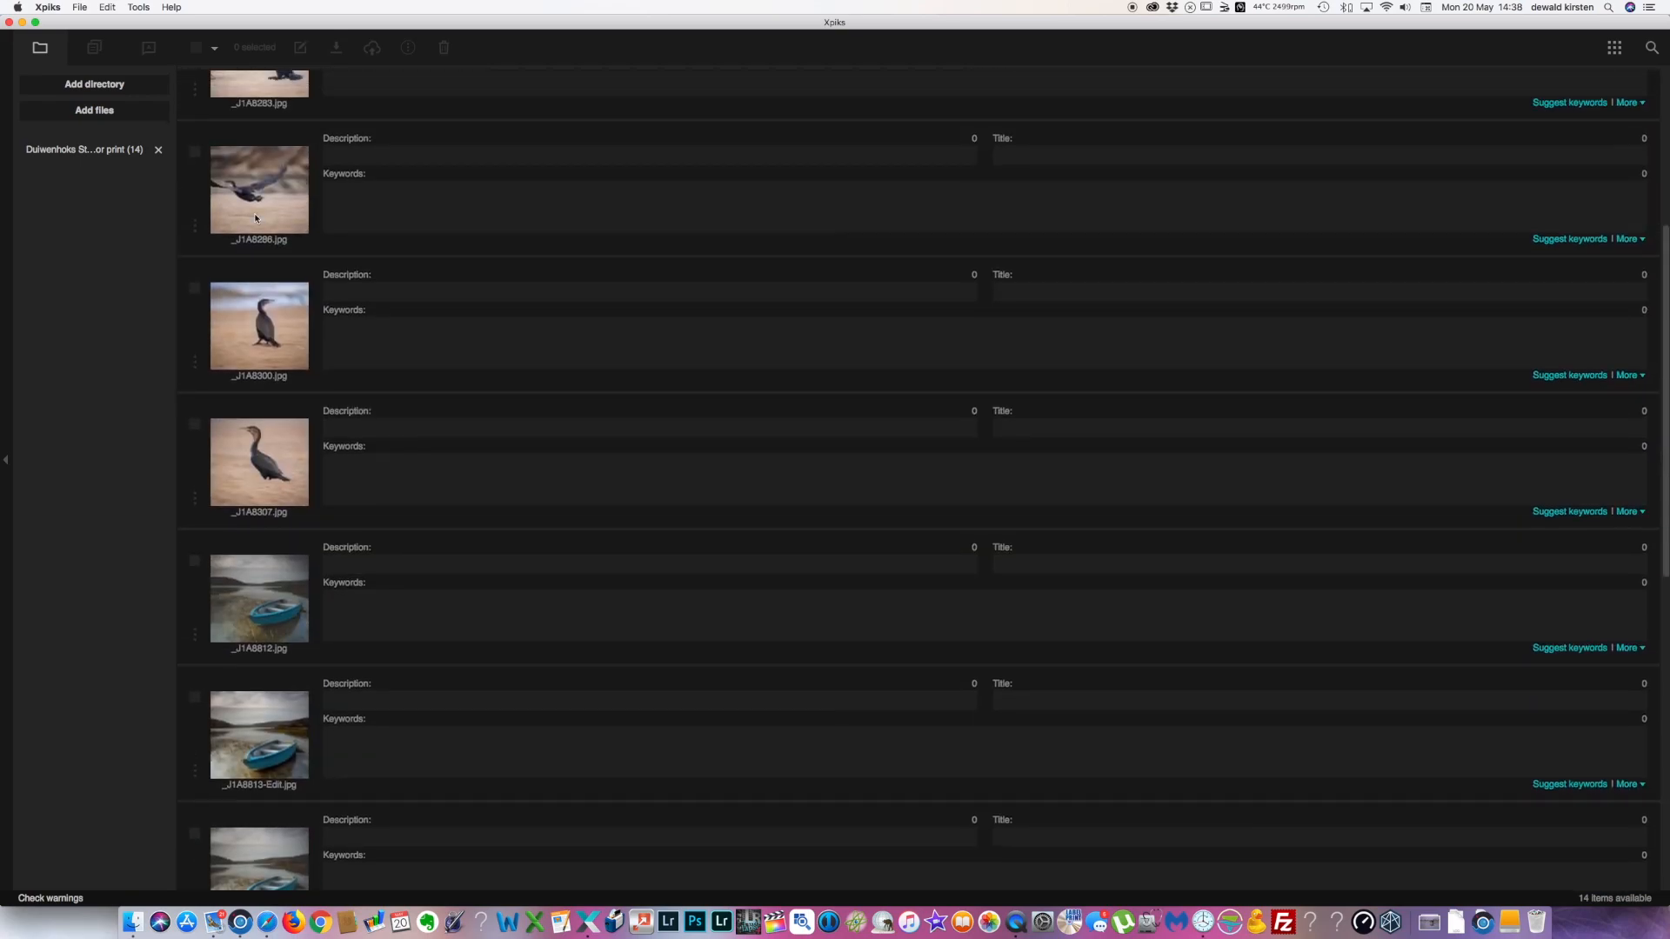
pyautogui.scroll(2, 257, 217)
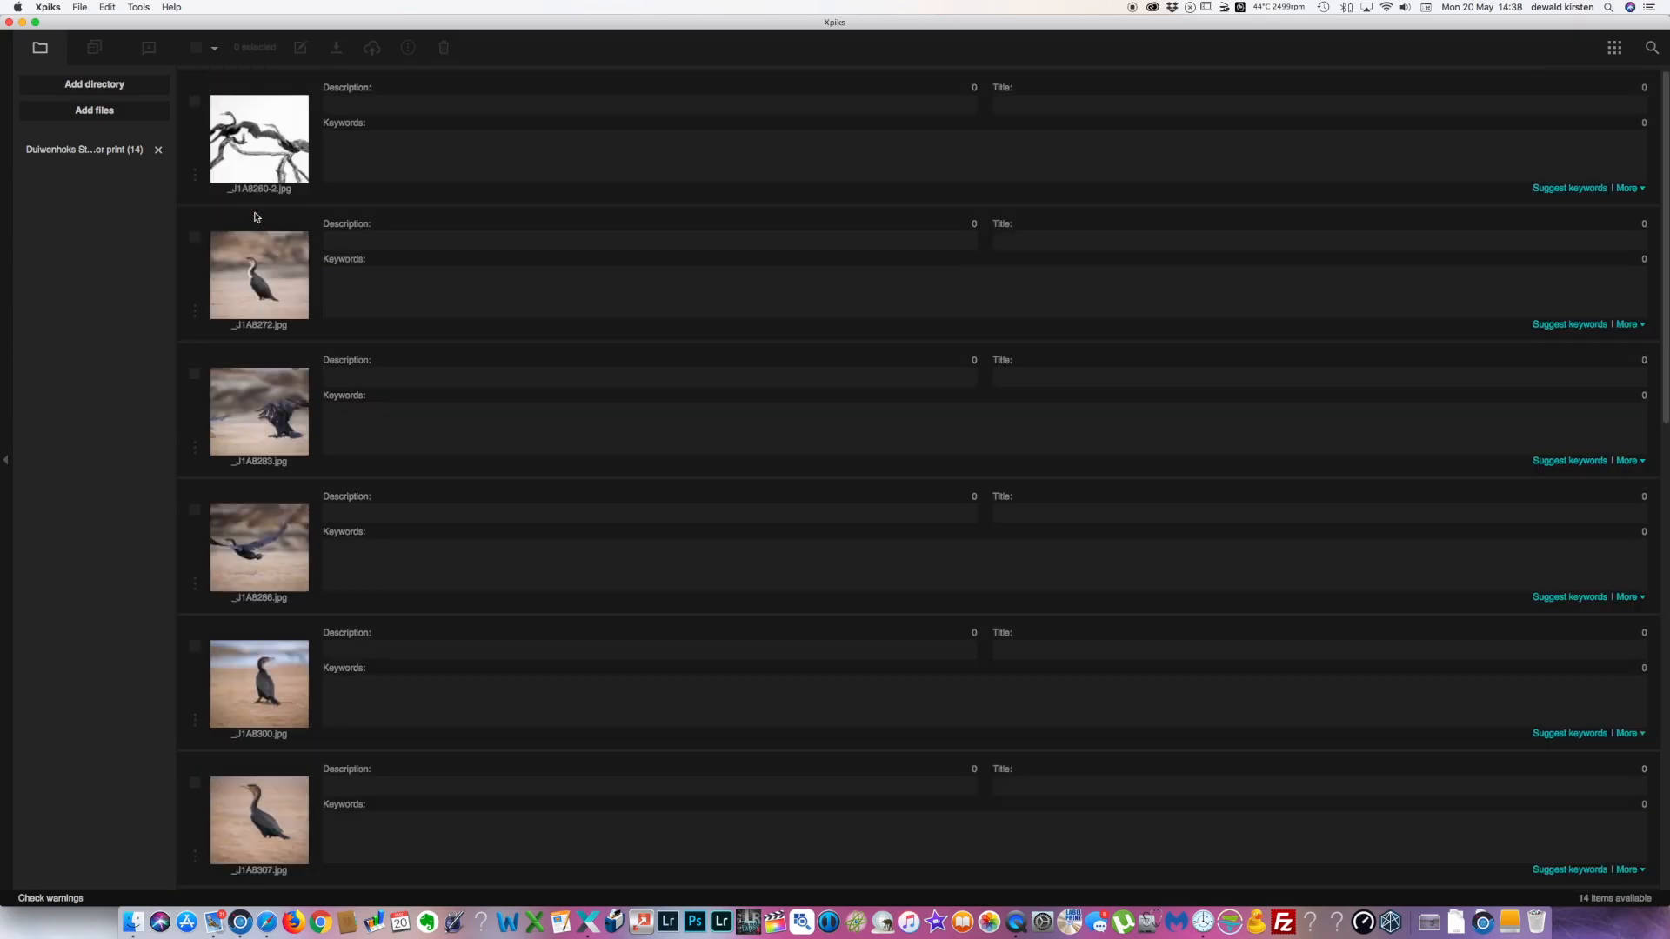
# Step: Select the five cormorant photos _J1A8272, _J1A8283, _J1A8286, _J1A8300 and _J1A8307
pyautogui.click(199, 279)
pyautogui.click(194, 402)
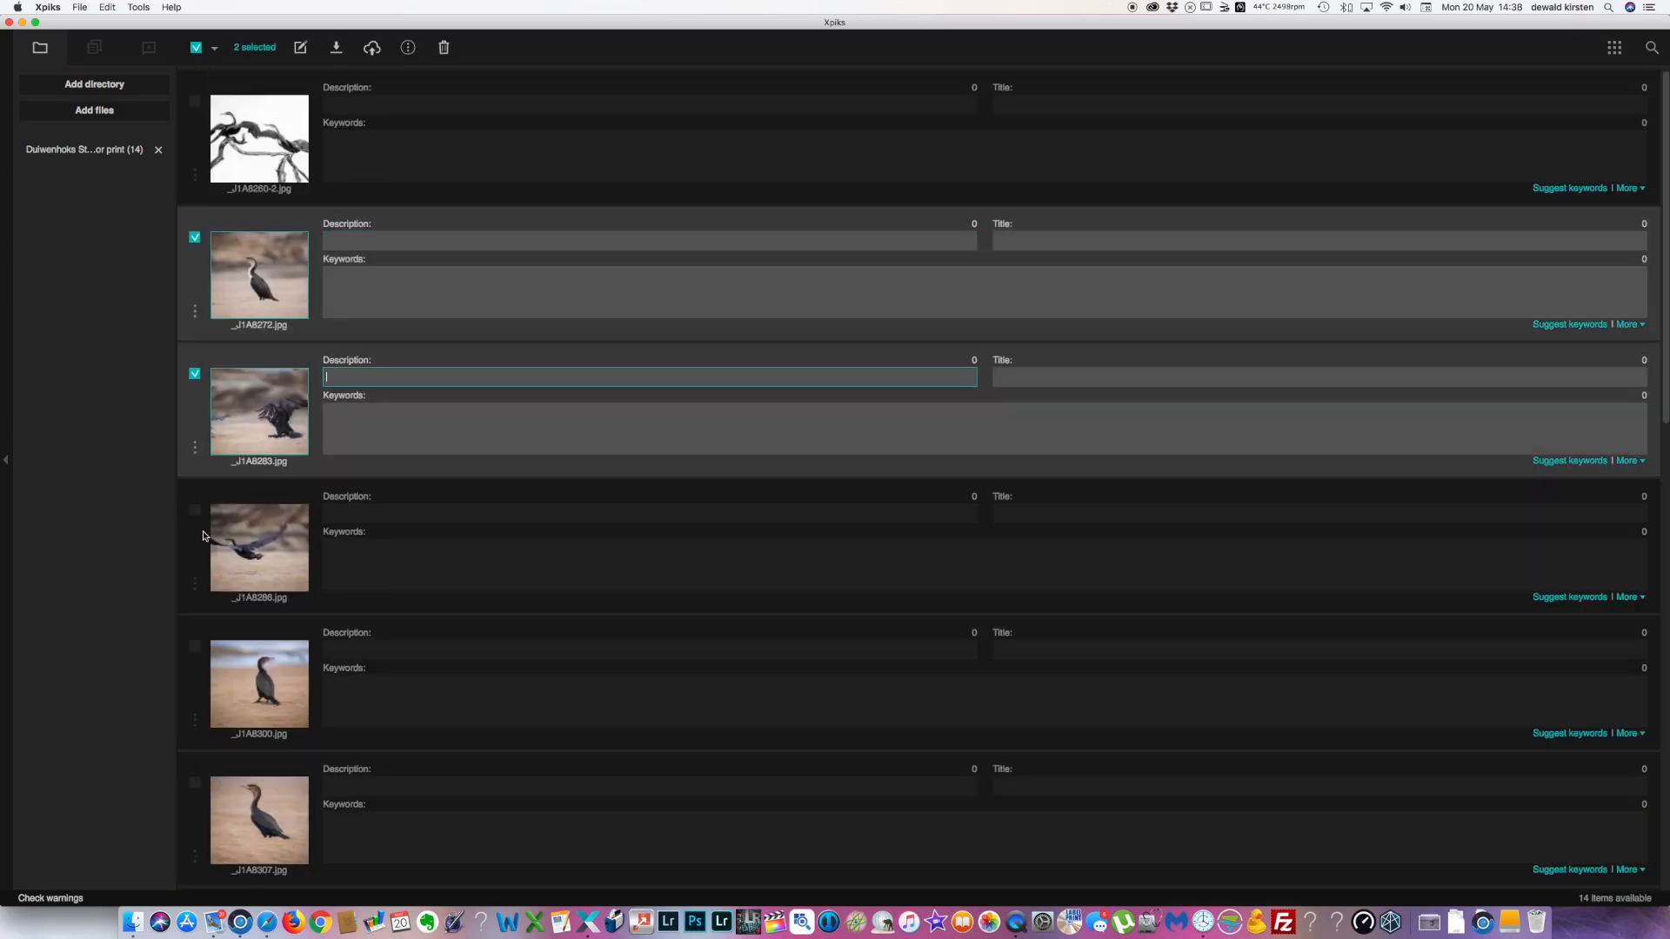
pyautogui.click(200, 536)
pyautogui.click(197, 691)
pyautogui.click(198, 815)
pyautogui.scroll(-4, 198, 827)
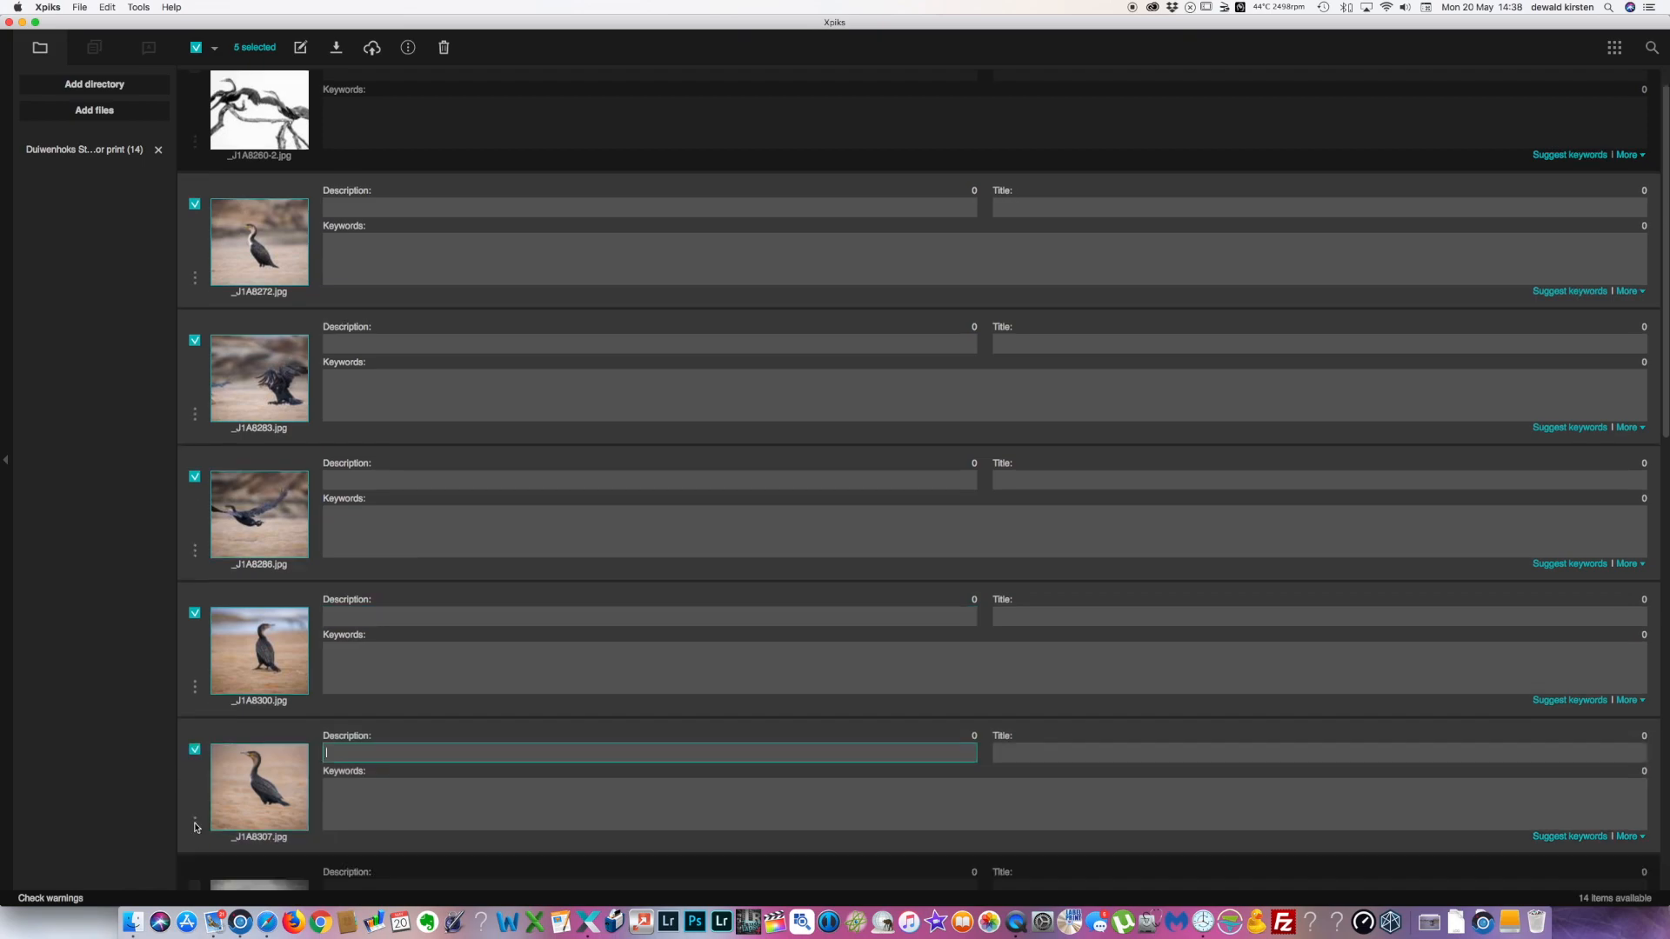
pyautogui.scroll(2, 280, 285)
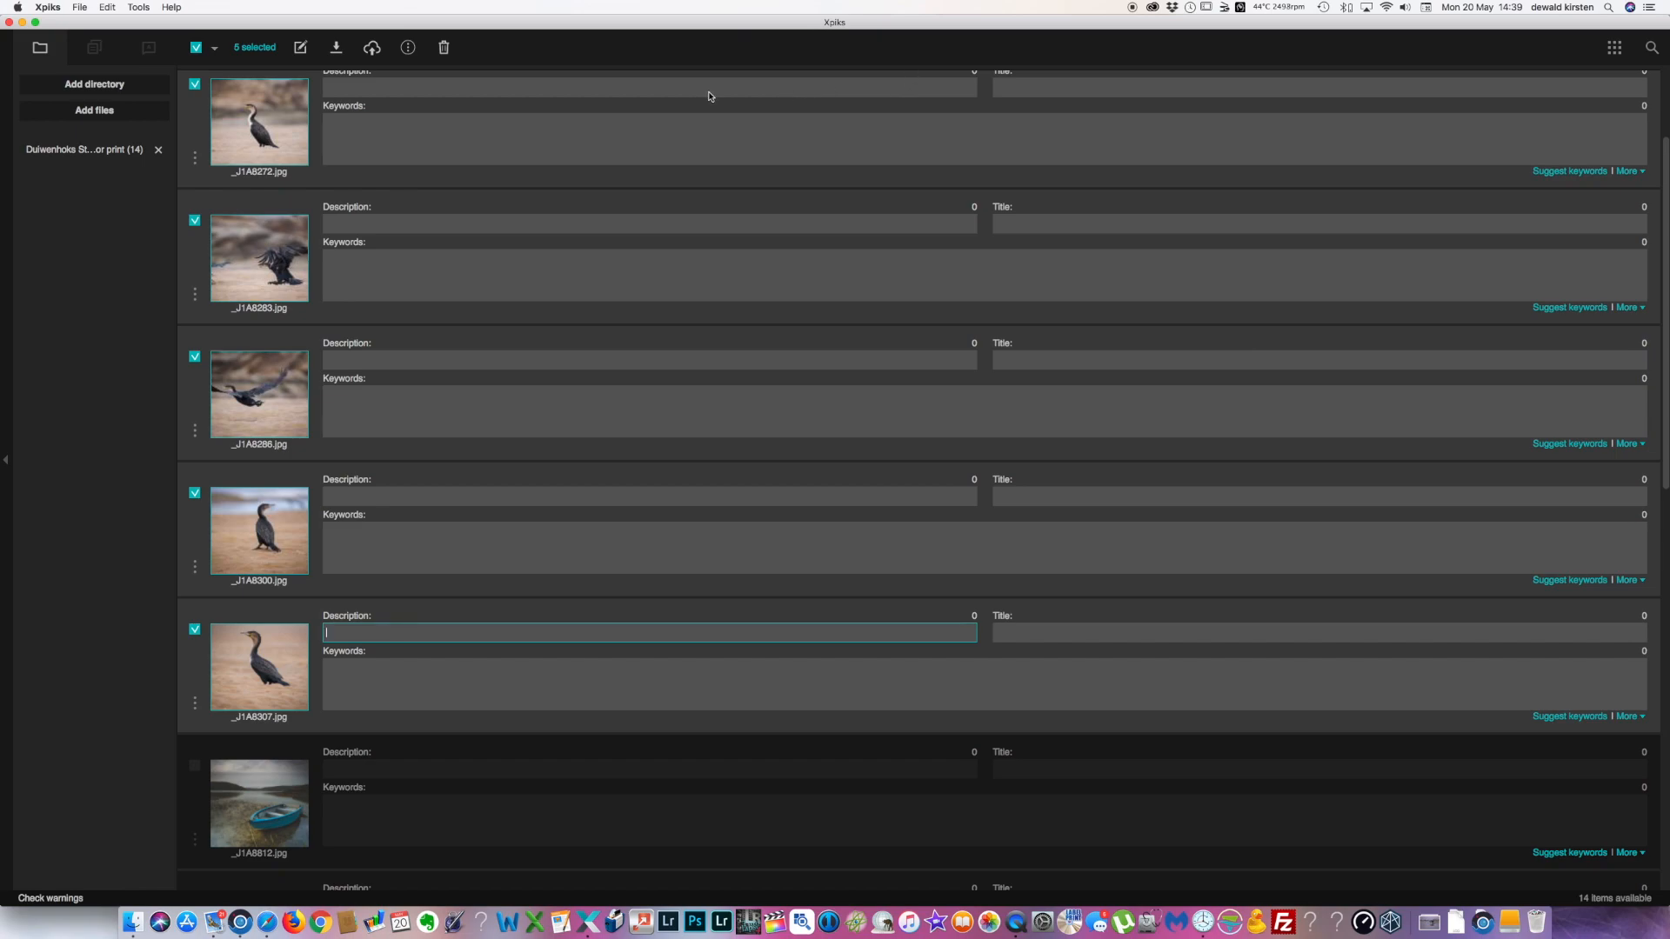
pyautogui.scroll(3, 700, 105)
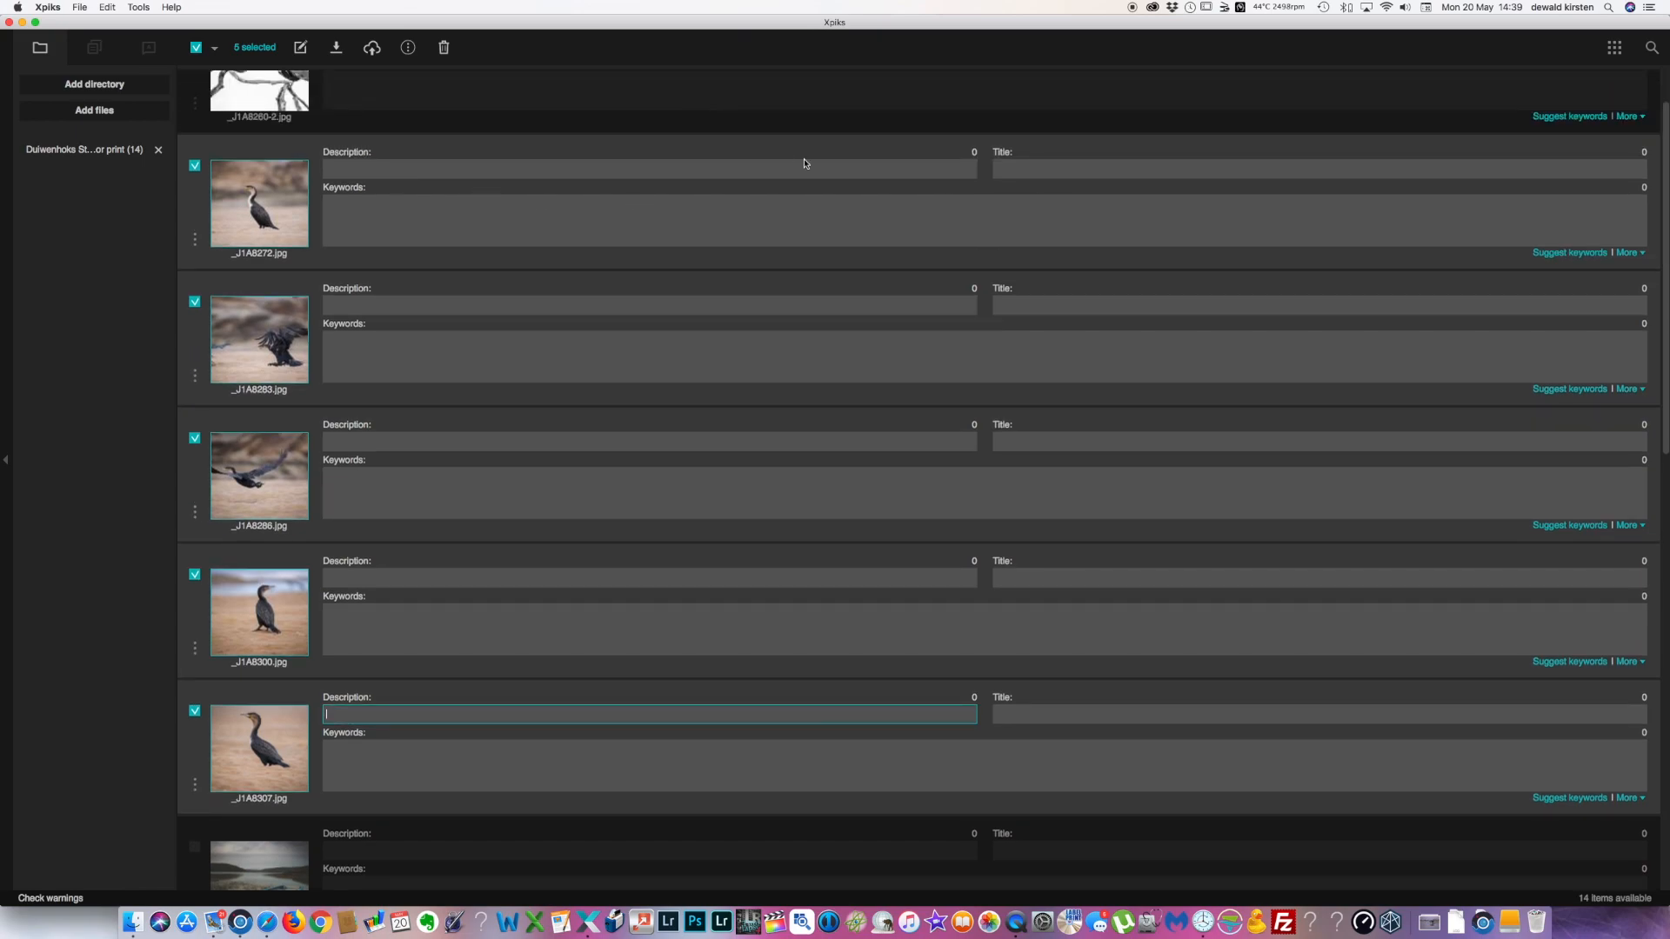
pyautogui.scroll(1, 754, 187)
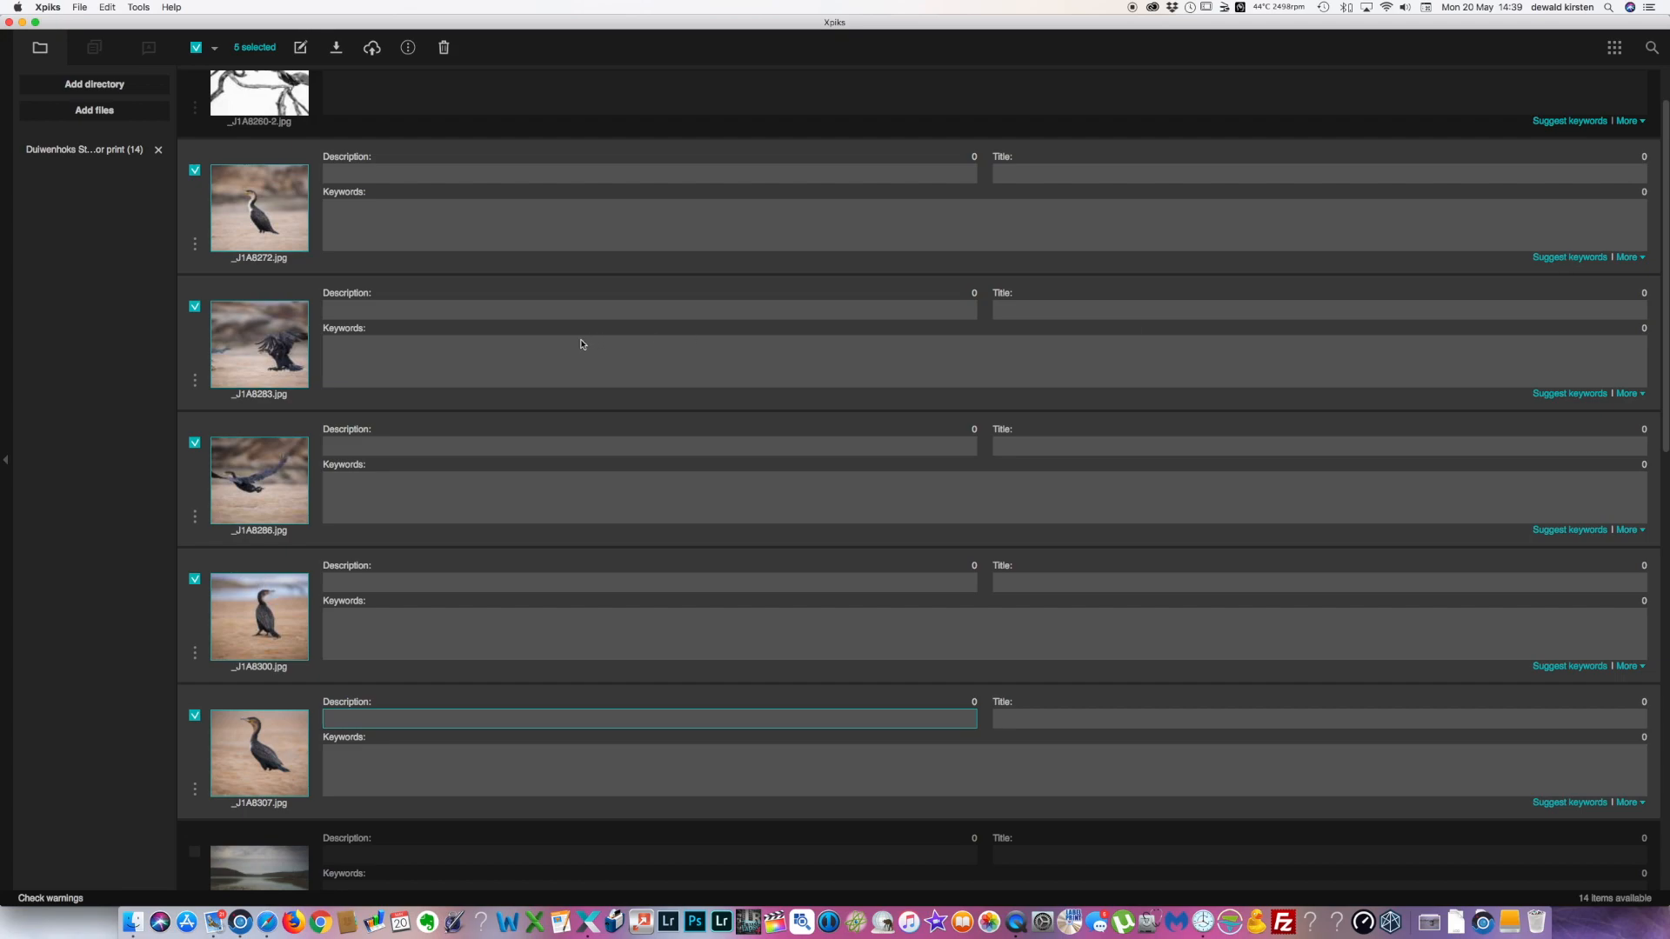
# Step: Open the selected photos for combined editing and set the title to "White breasted Cormorant bird sitting on a sandbank in an estuary in South Africa"
pyautogui.click(300, 49)
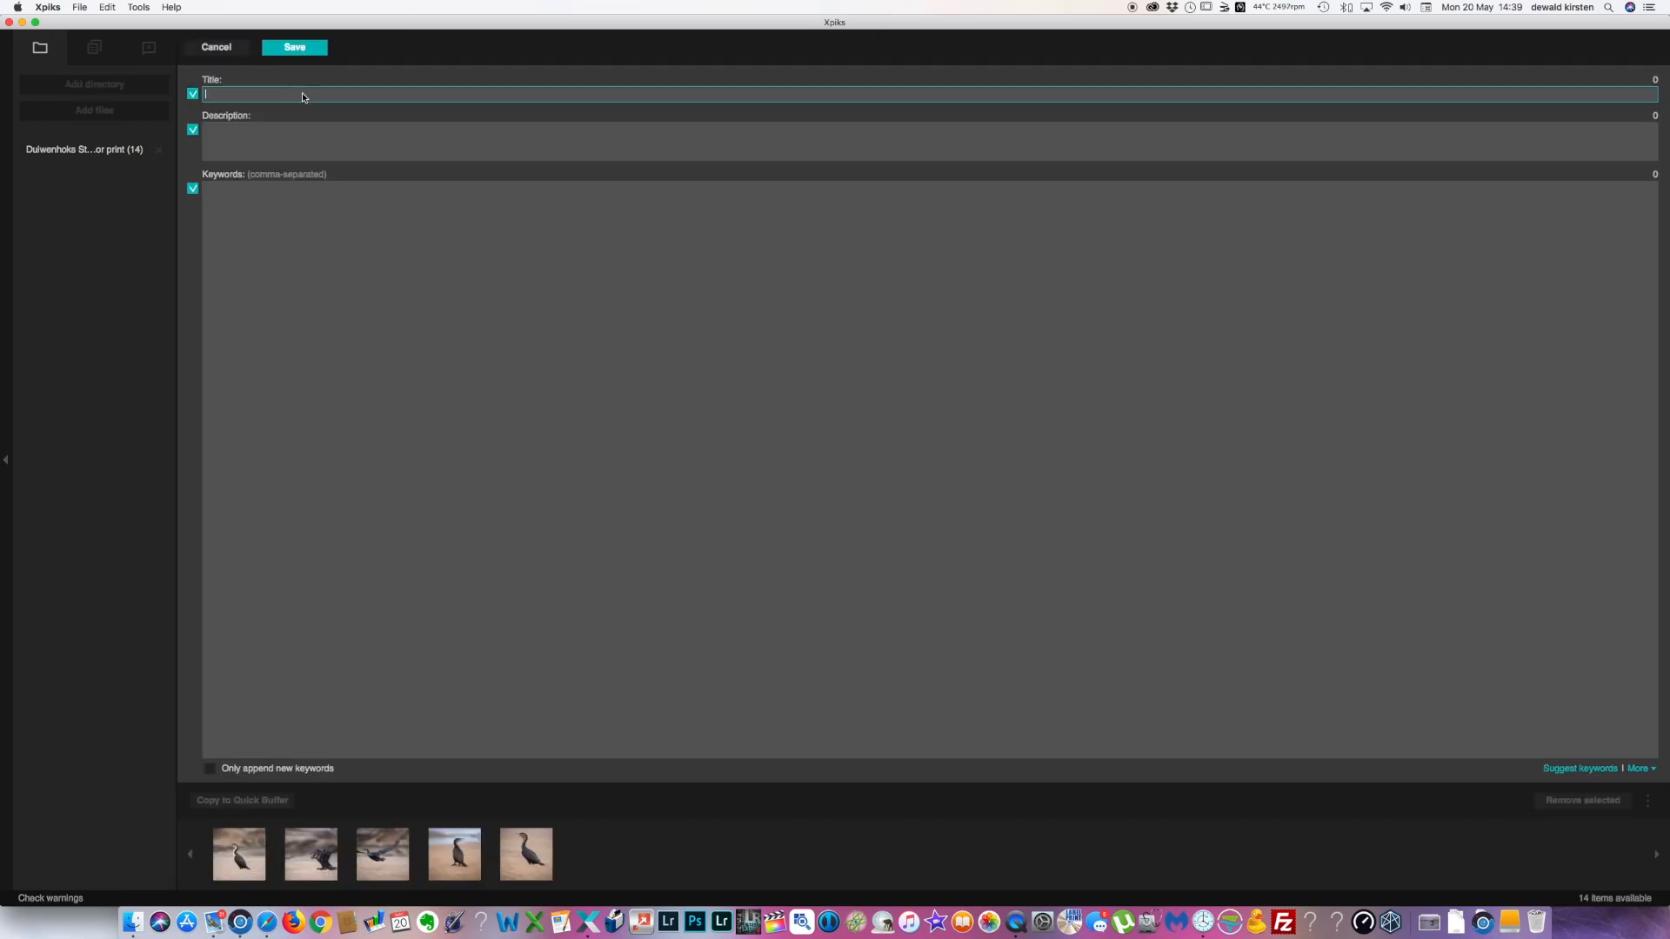
pyautogui.write('White breasted Cormorant sitting on a sand')
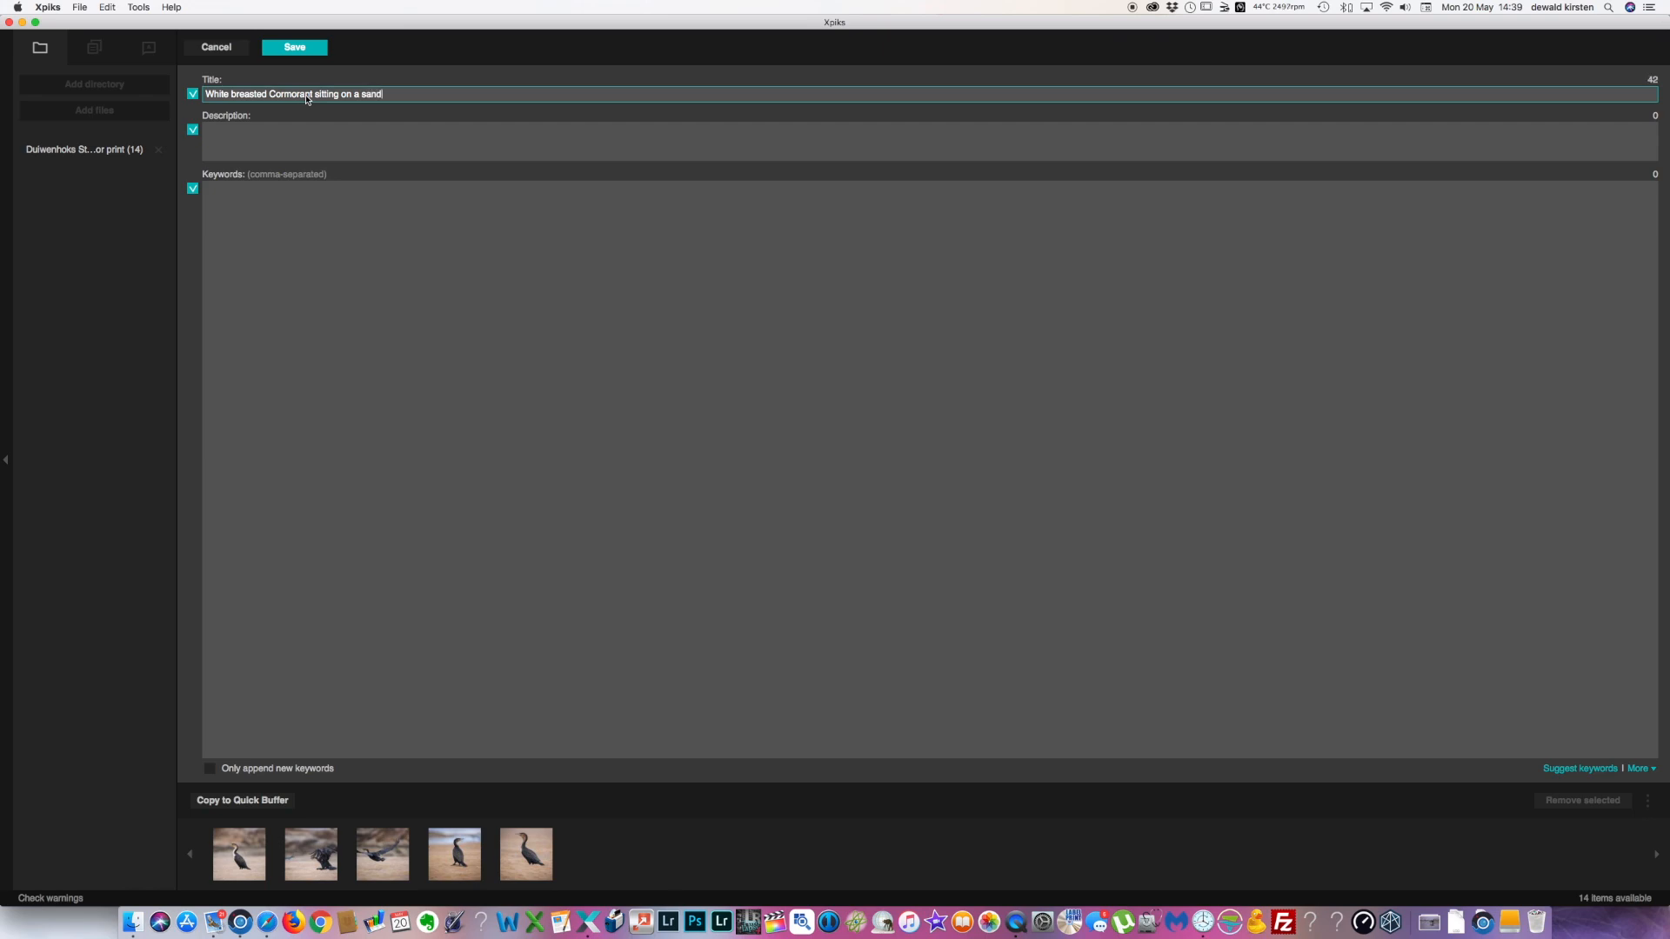
pyautogui.write('ba')
pyautogui.write('nk in an estuary')
pyautogui.write(' in South Africa')
pyautogui.write('bird')
# Step: Copy the whole title text into the description of the selected photos
pyautogui.moveTo(548, 94); pyautogui.dragTo(149, 93)
pyautogui.press('super+c')
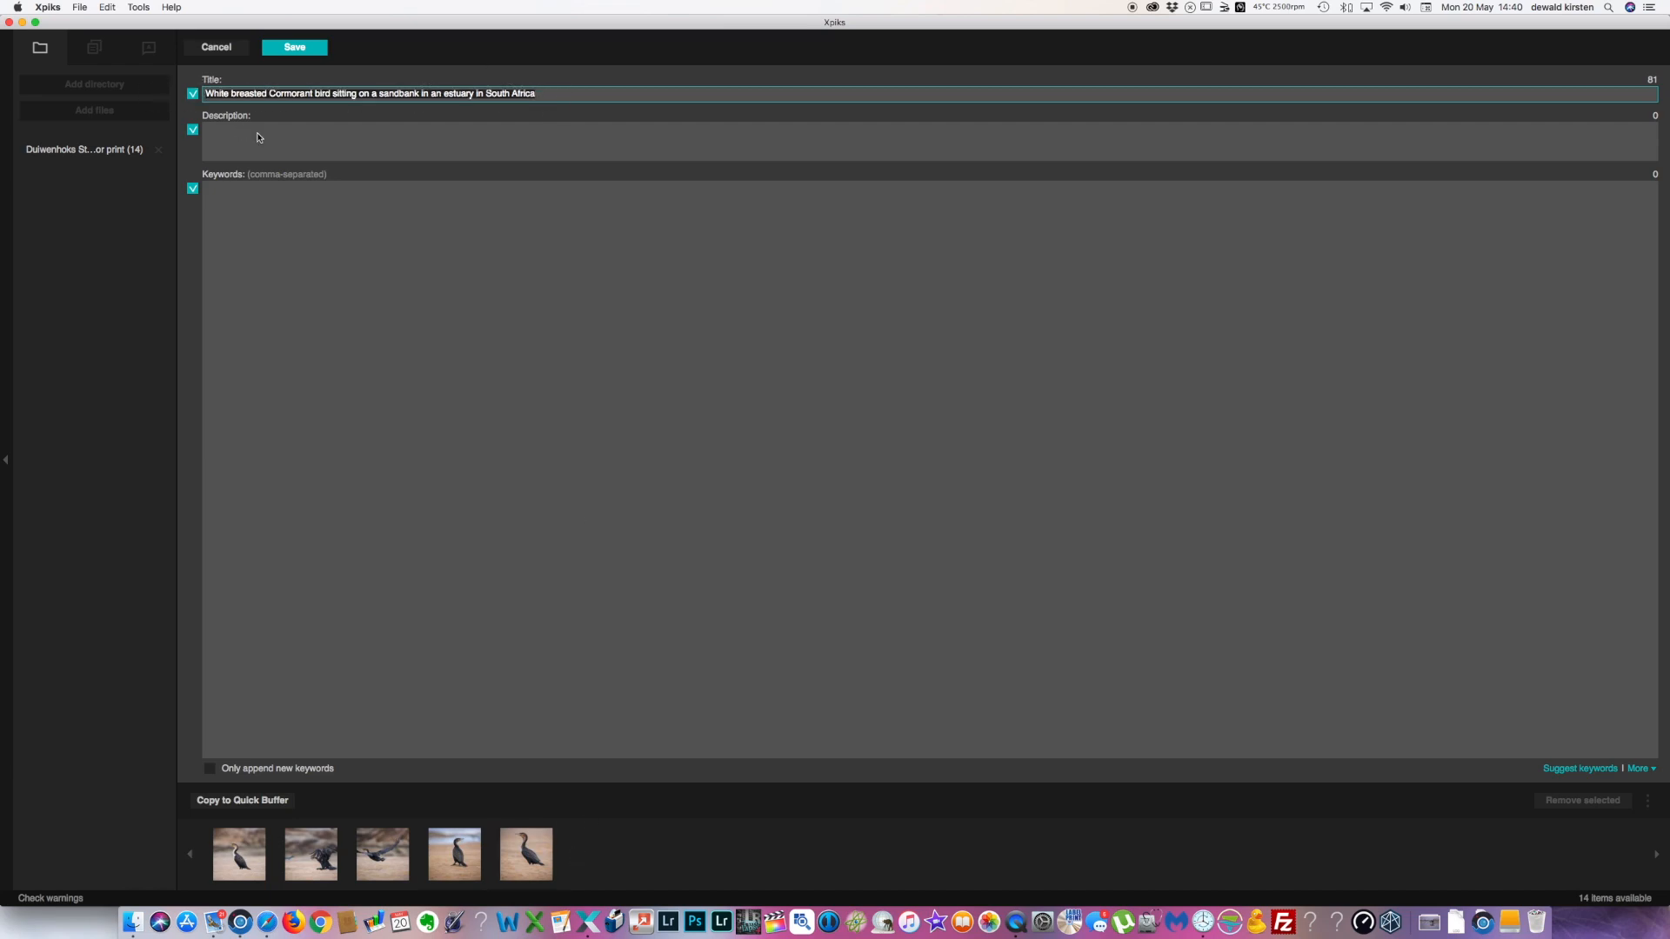
pyautogui.click(269, 140)
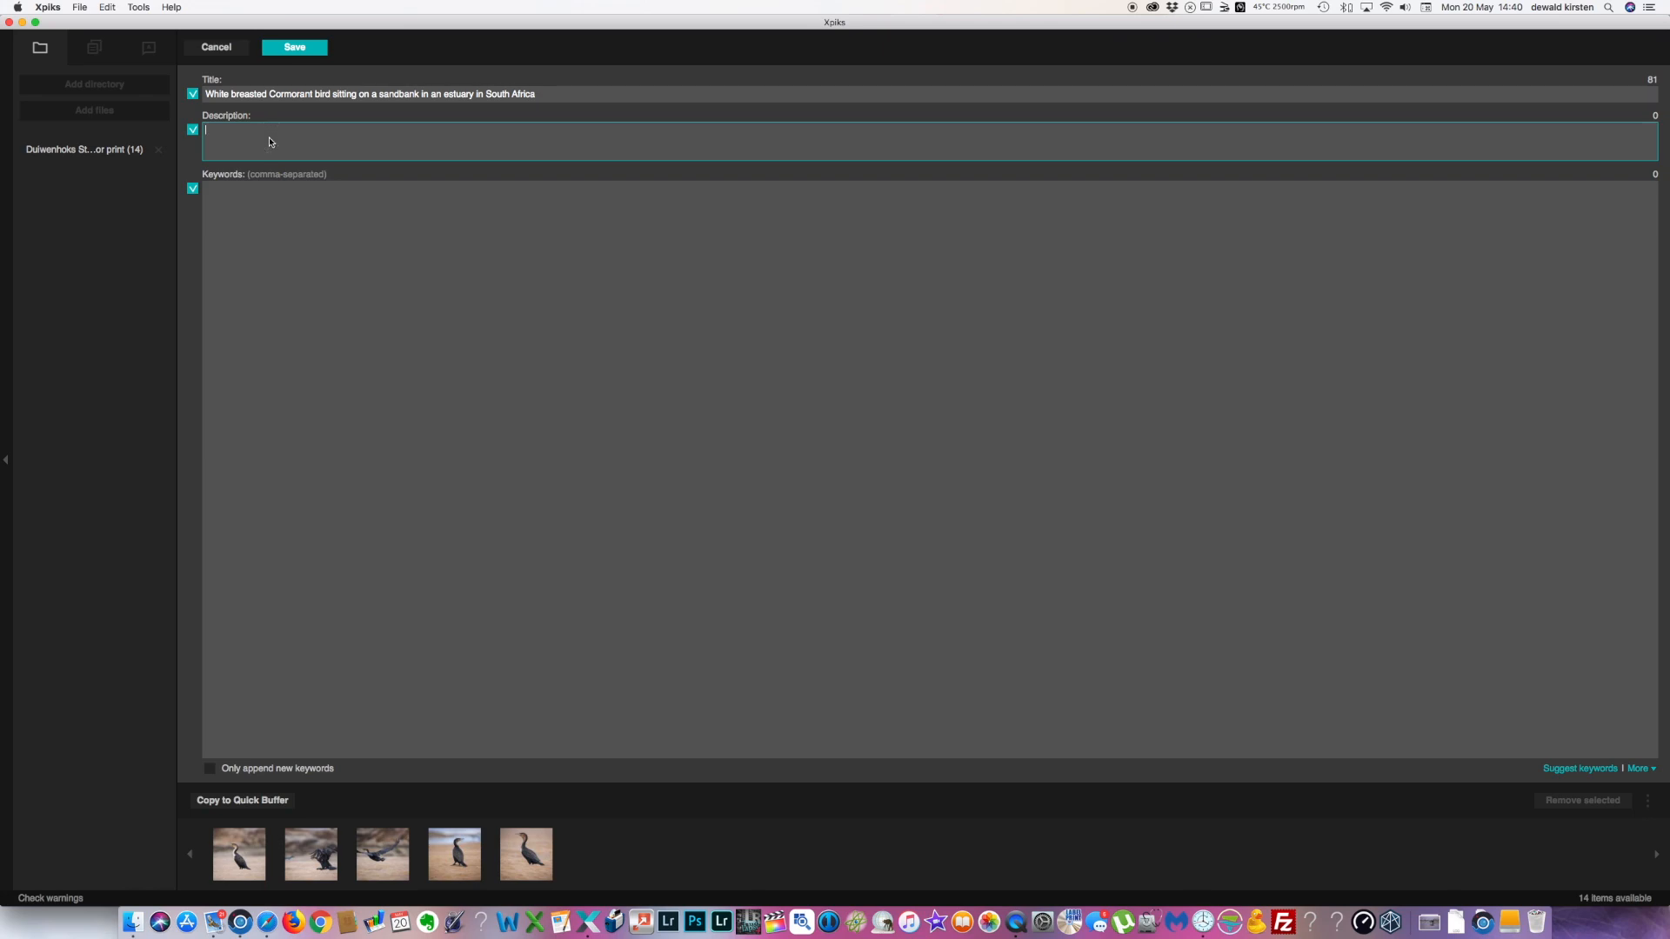
pyautogui.press('super+v')
# Step: Search the Shutterstock keyword suggestions for "white breasted cormorant" and add the keywords suggested by the first photo found
pyautogui.click(305, 241)
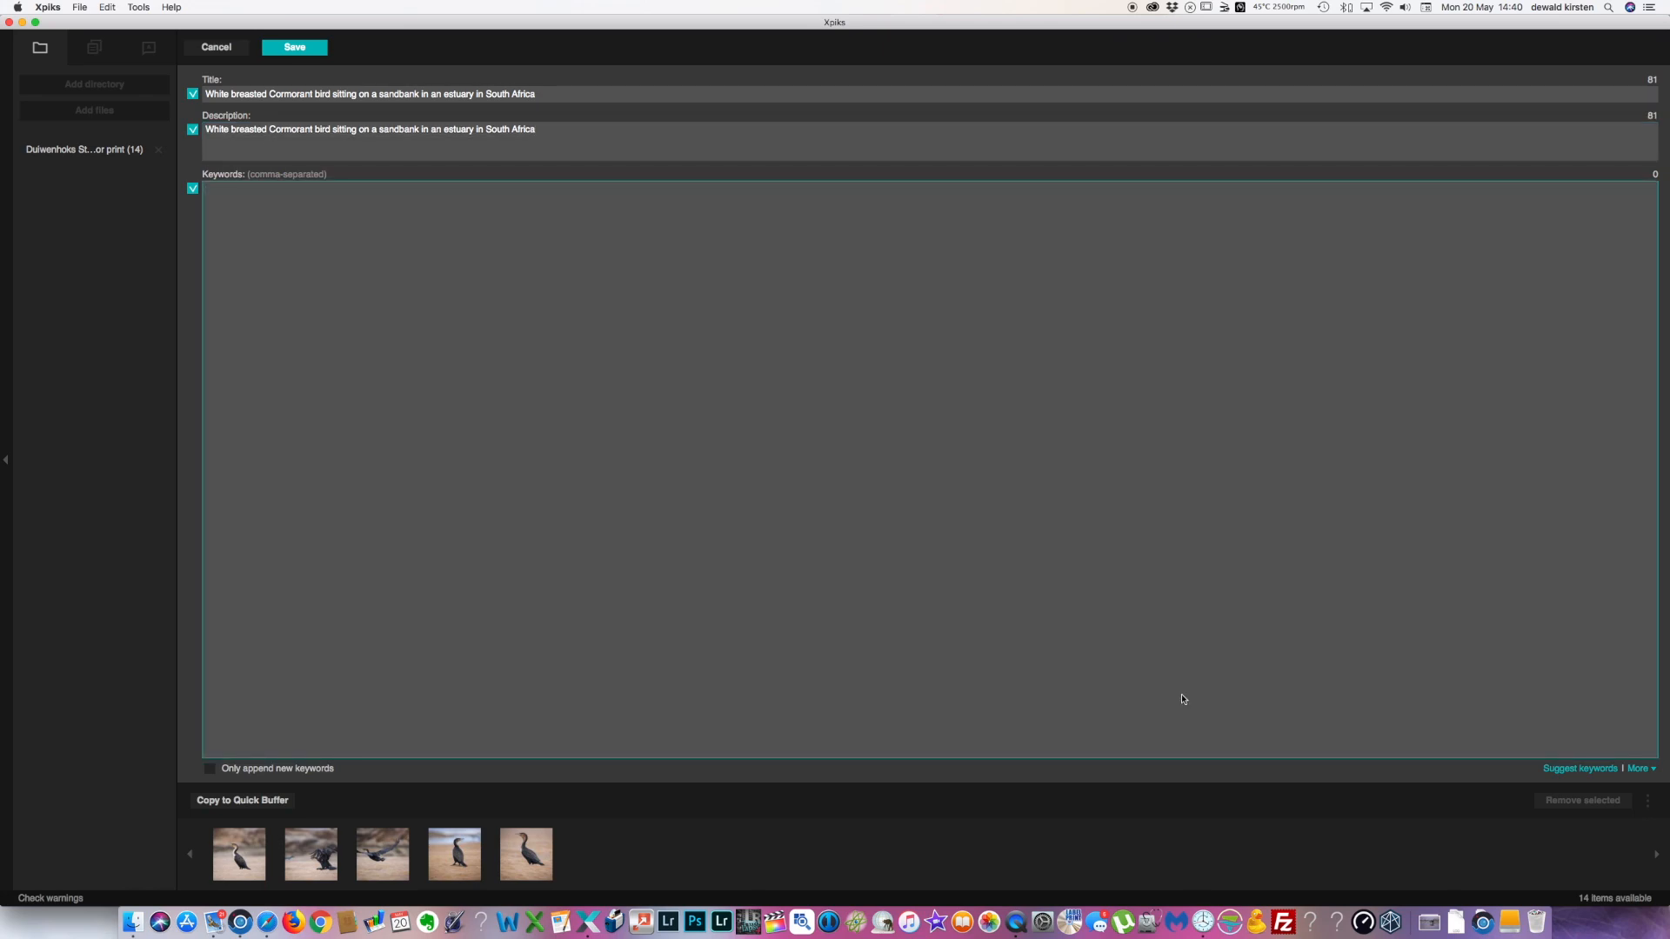
pyautogui.click(1580, 770)
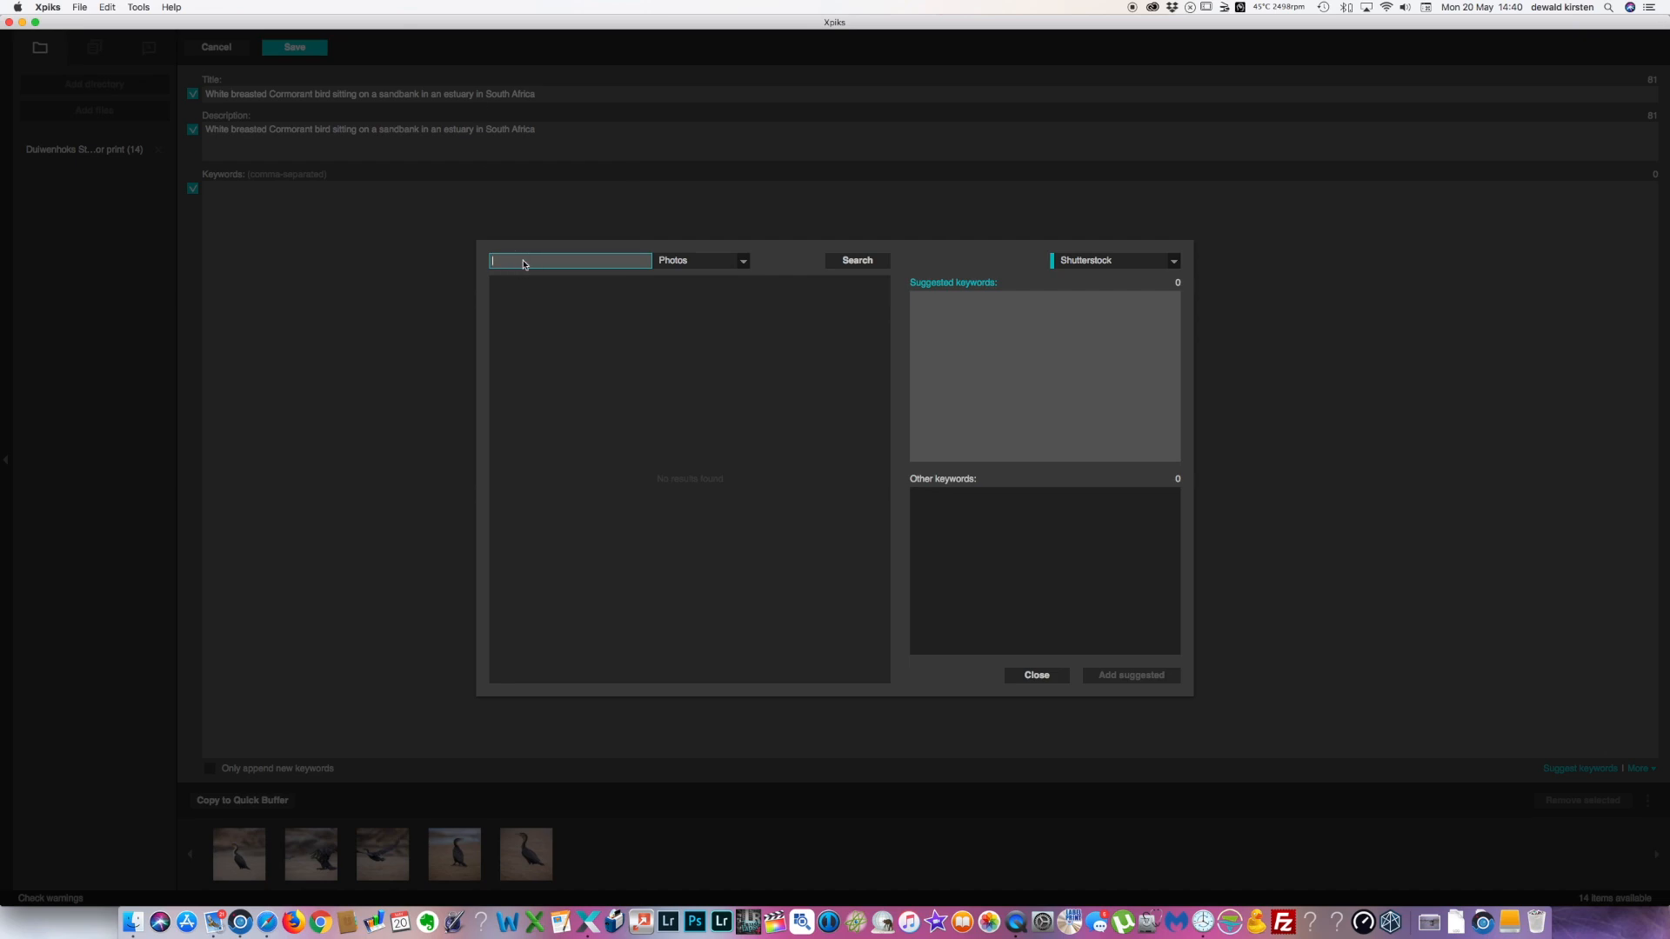
pyautogui.write('white b')
pyautogui.write('reasted cormorant')
pyautogui.press('Return')
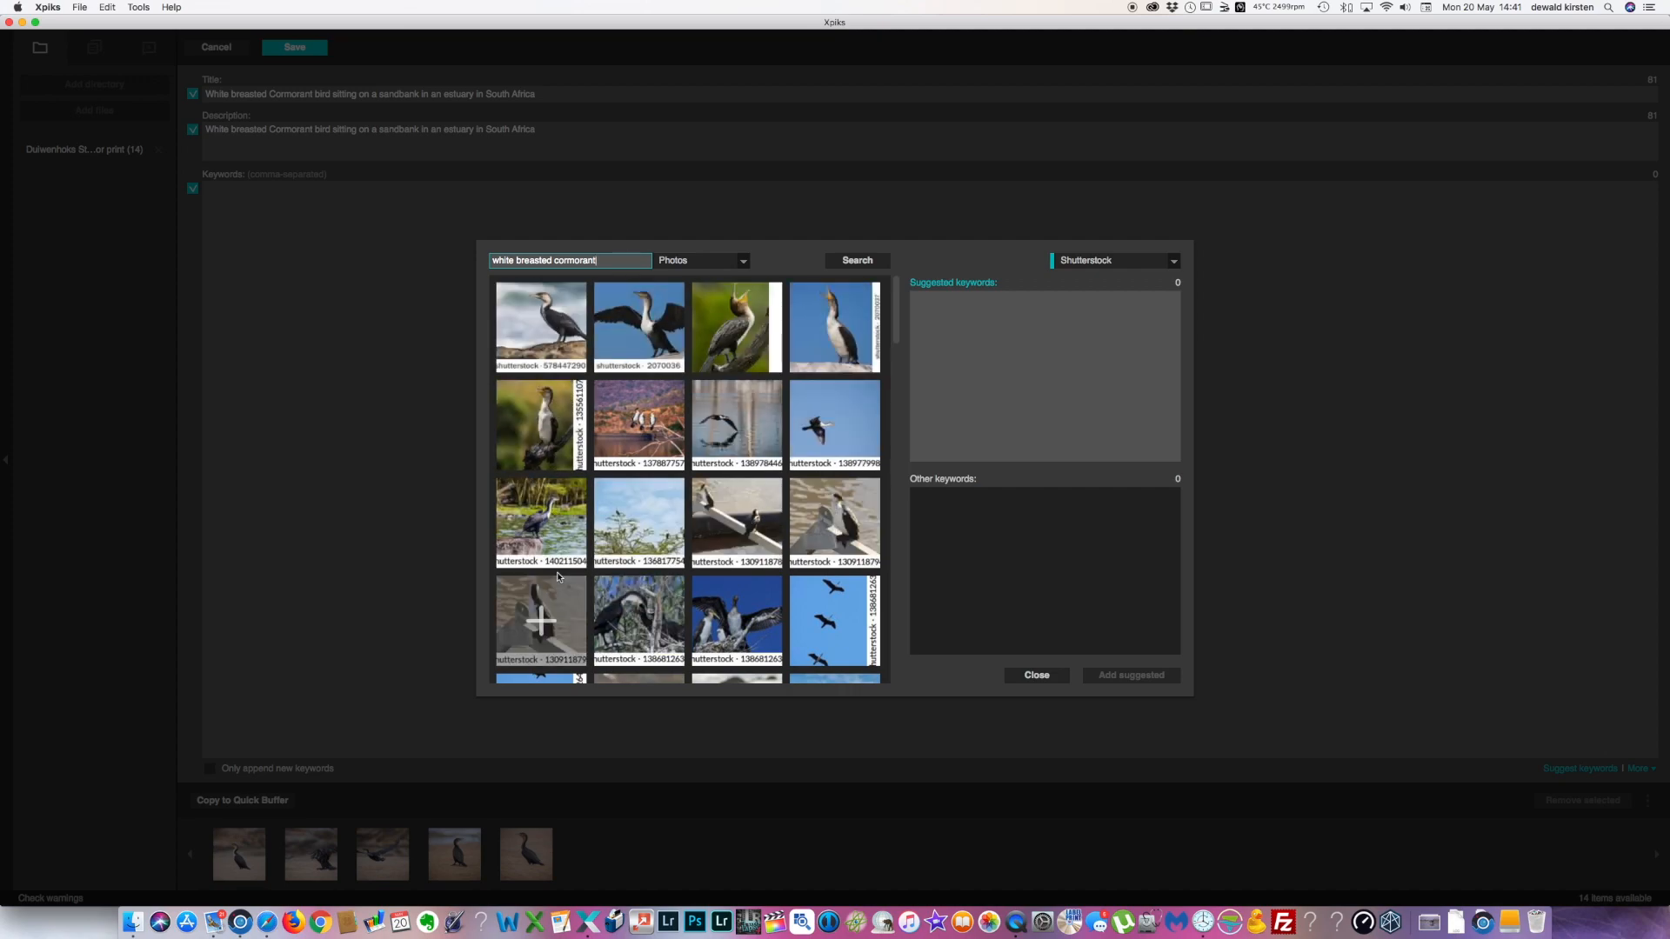
pyautogui.click(544, 329)
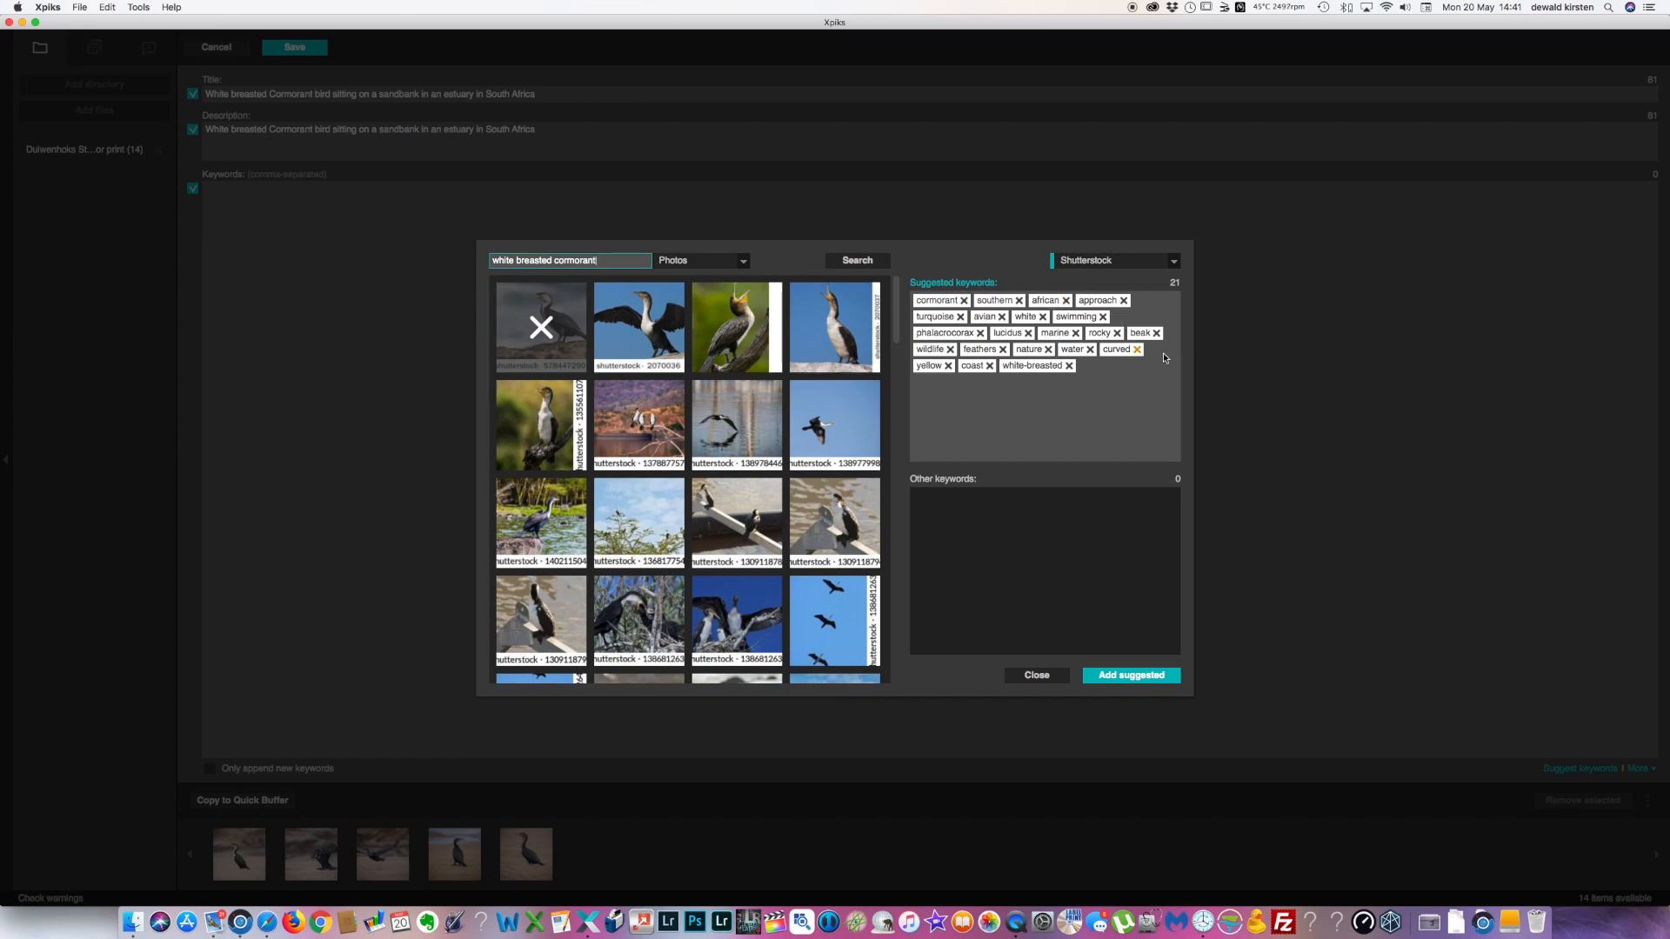
pyautogui.click(1130, 674)
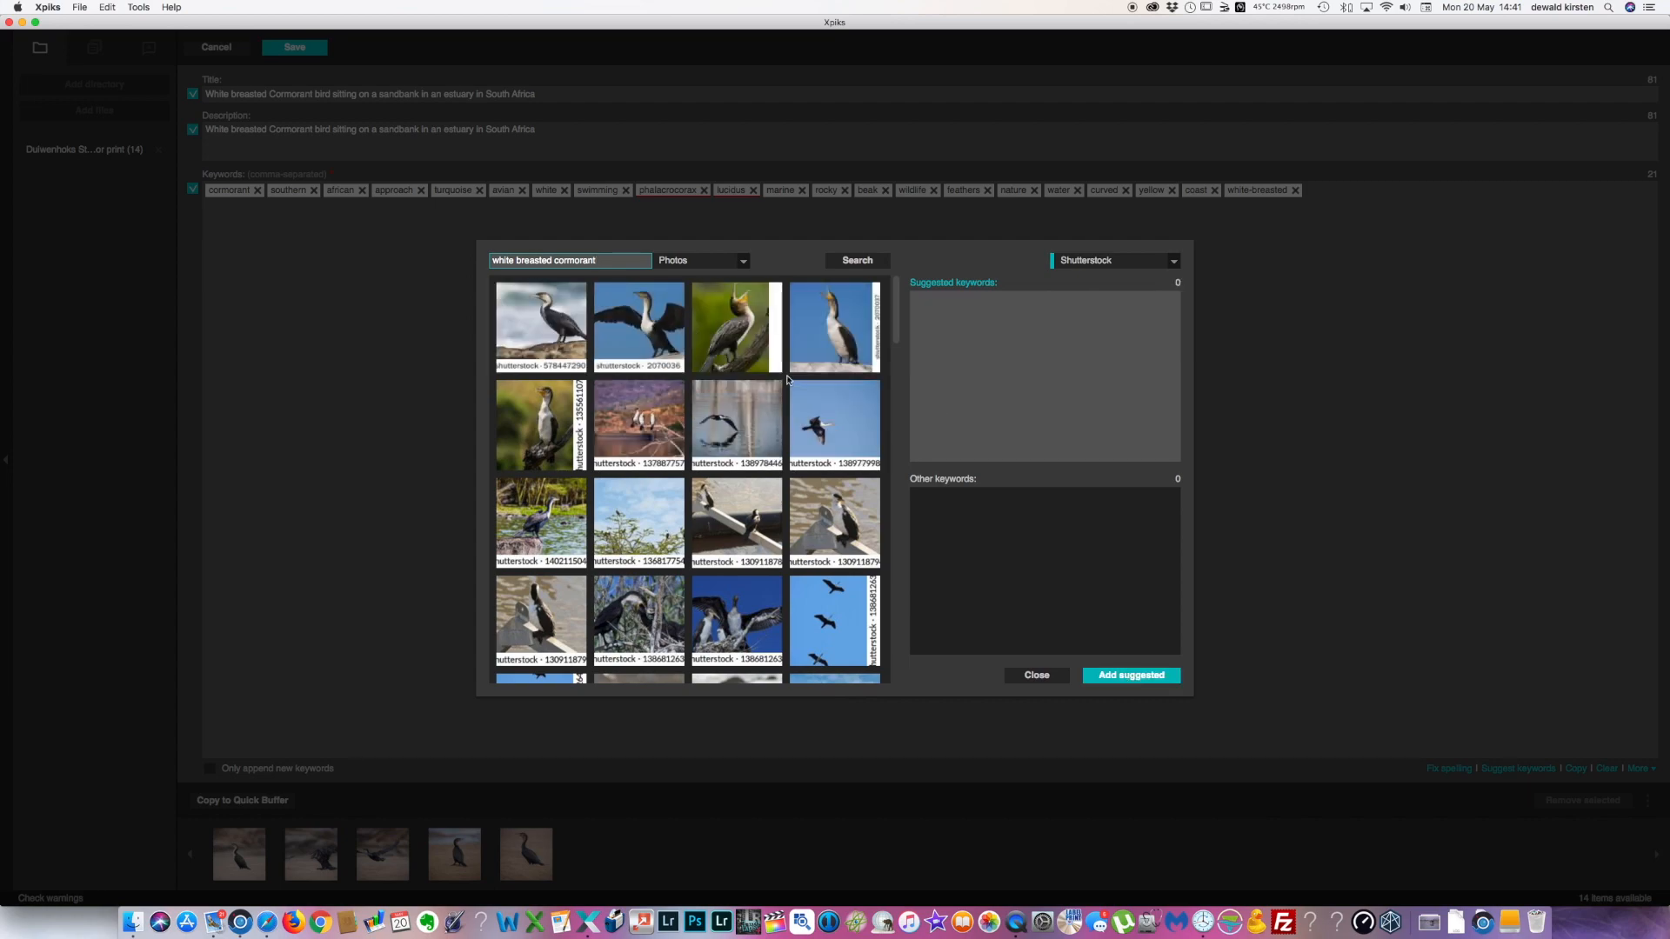
# Step: Add the keywords suggested by the photo of a cormorant resting with folded wings on brown rocks, further down the results
pyautogui.scroll(-1, 788, 379)
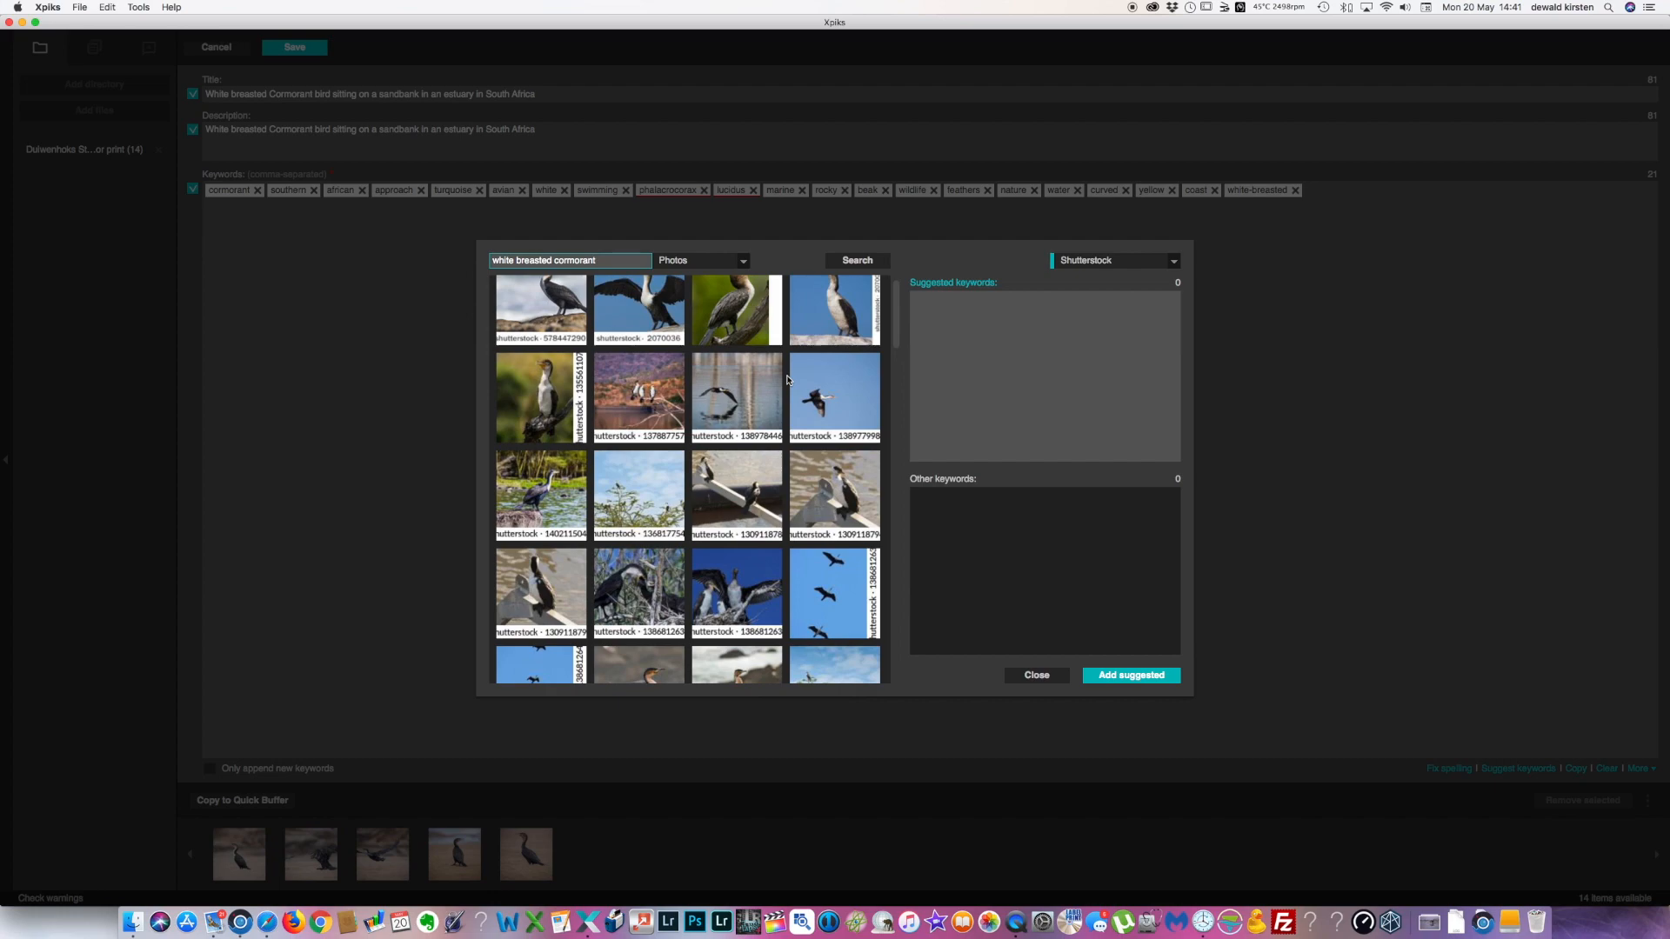
pyautogui.scroll(-5, 788, 379)
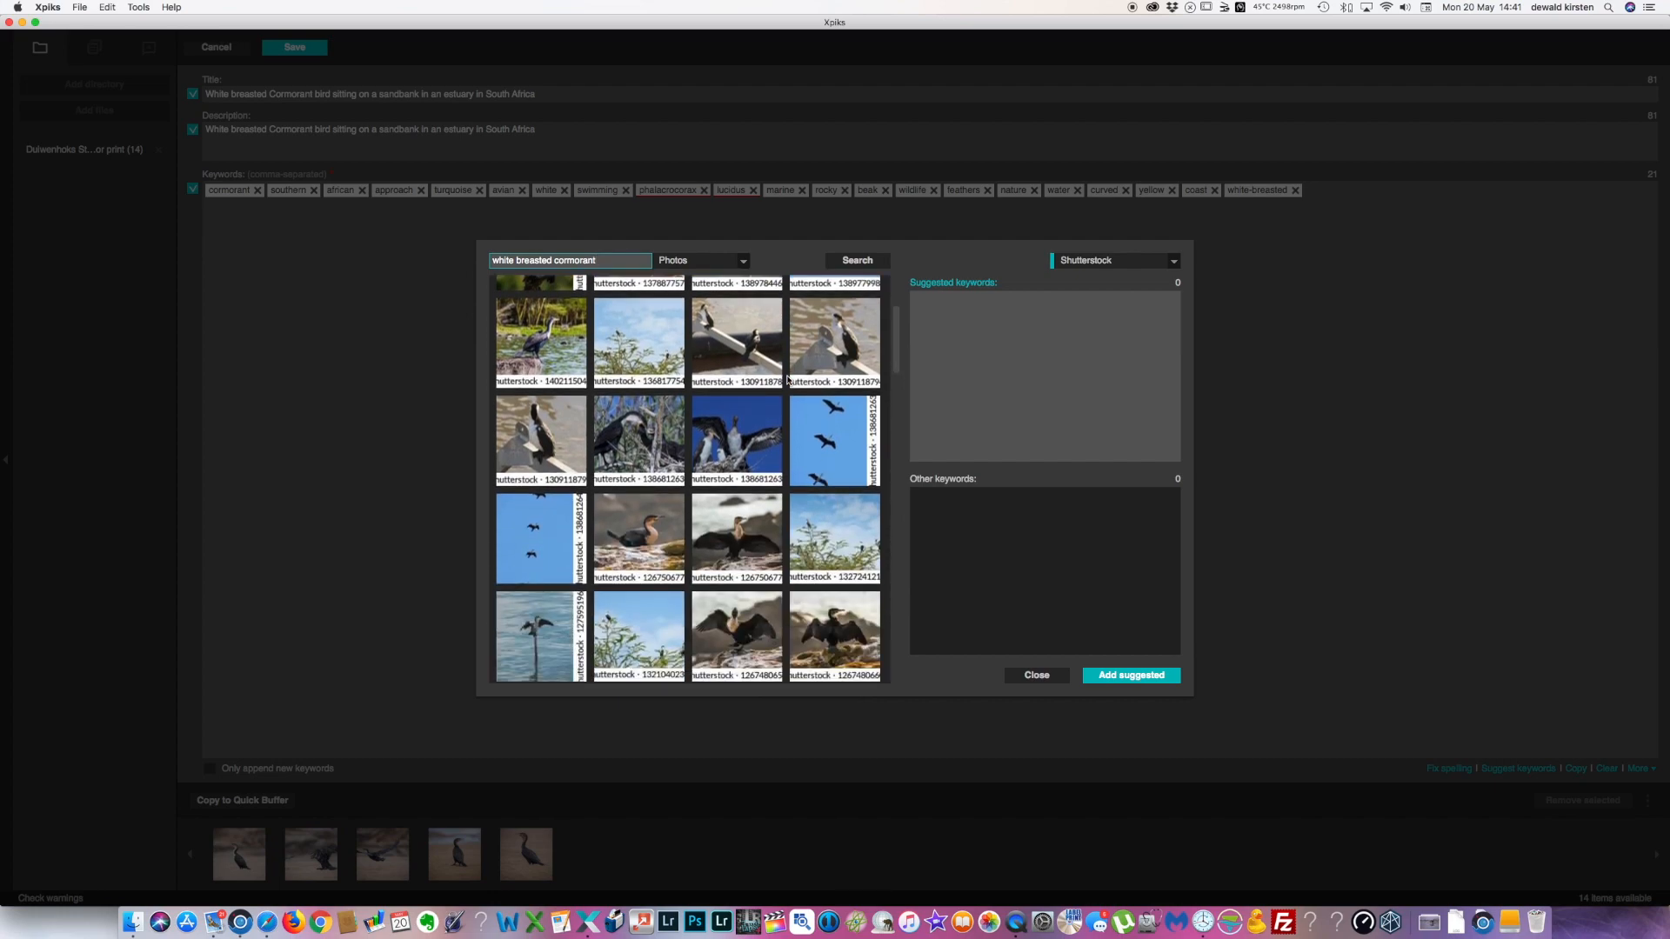
pyautogui.click(638, 541)
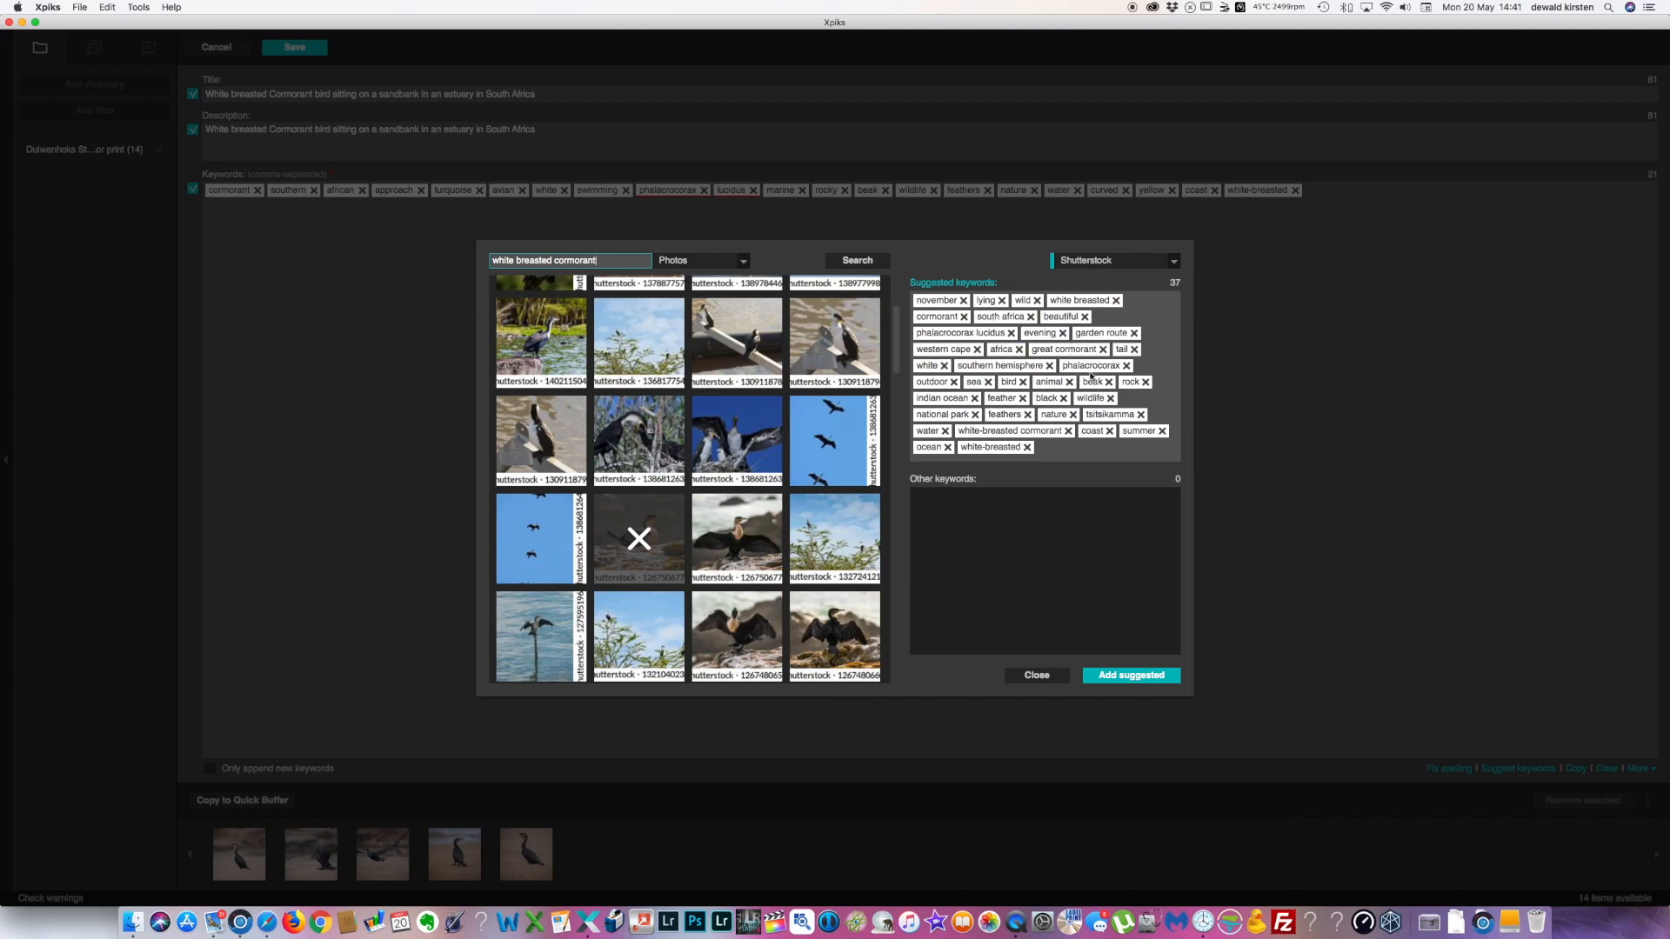
pyautogui.click(1140, 677)
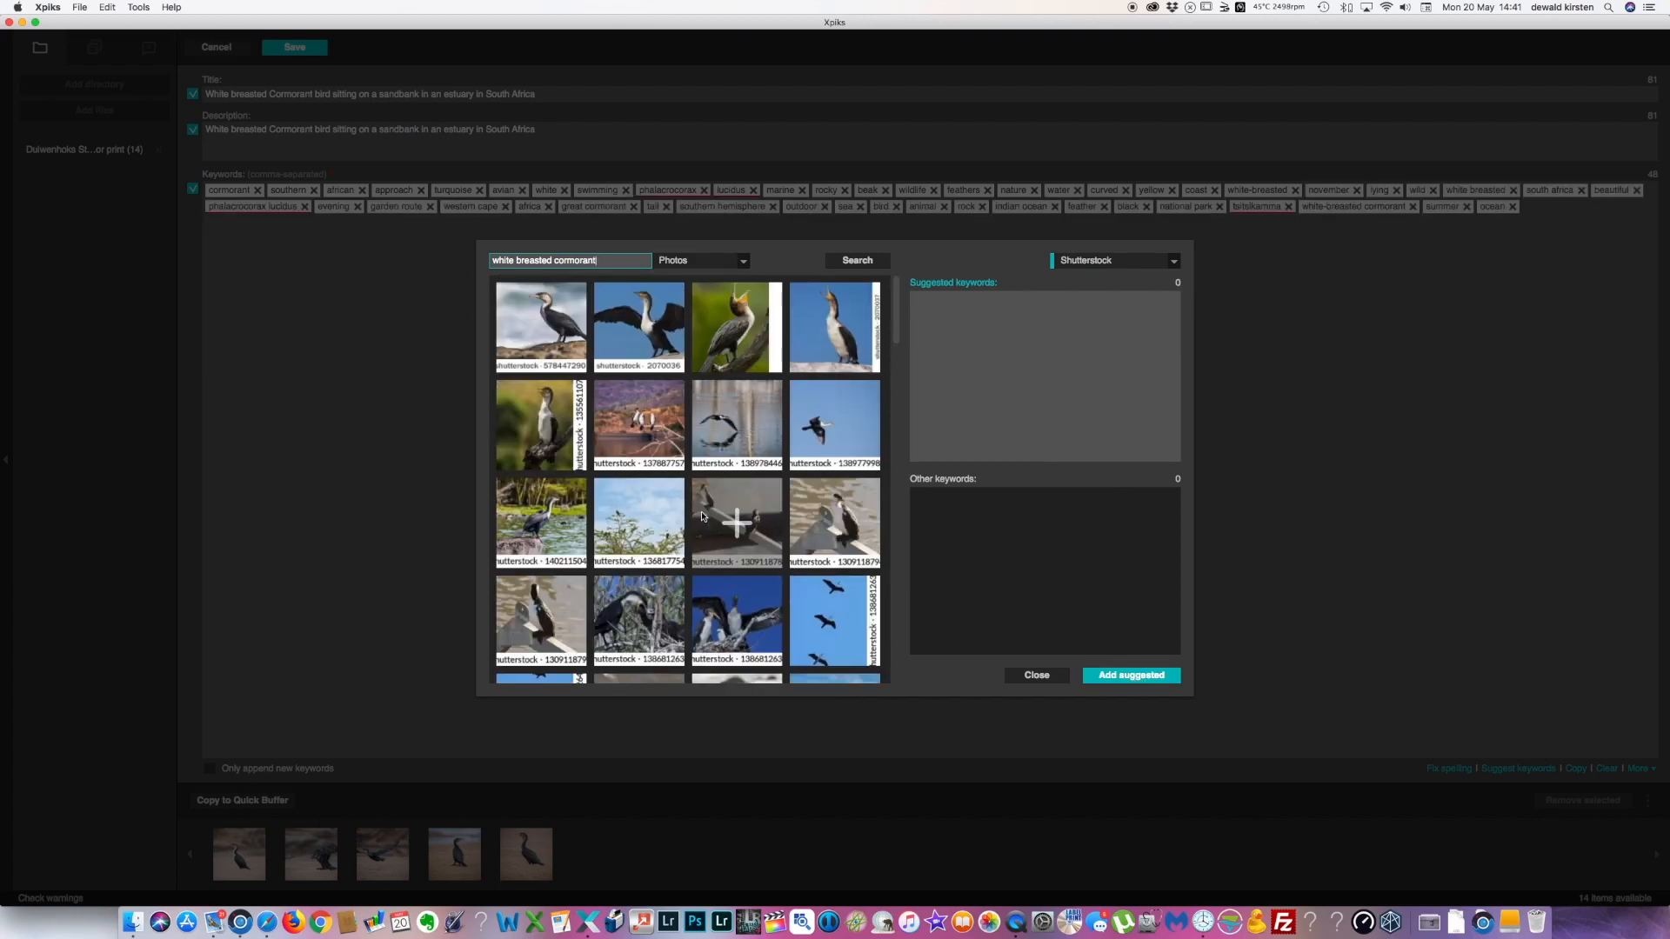
pyautogui.scroll(-3, 701, 516)
pyautogui.scroll(-5, 701, 515)
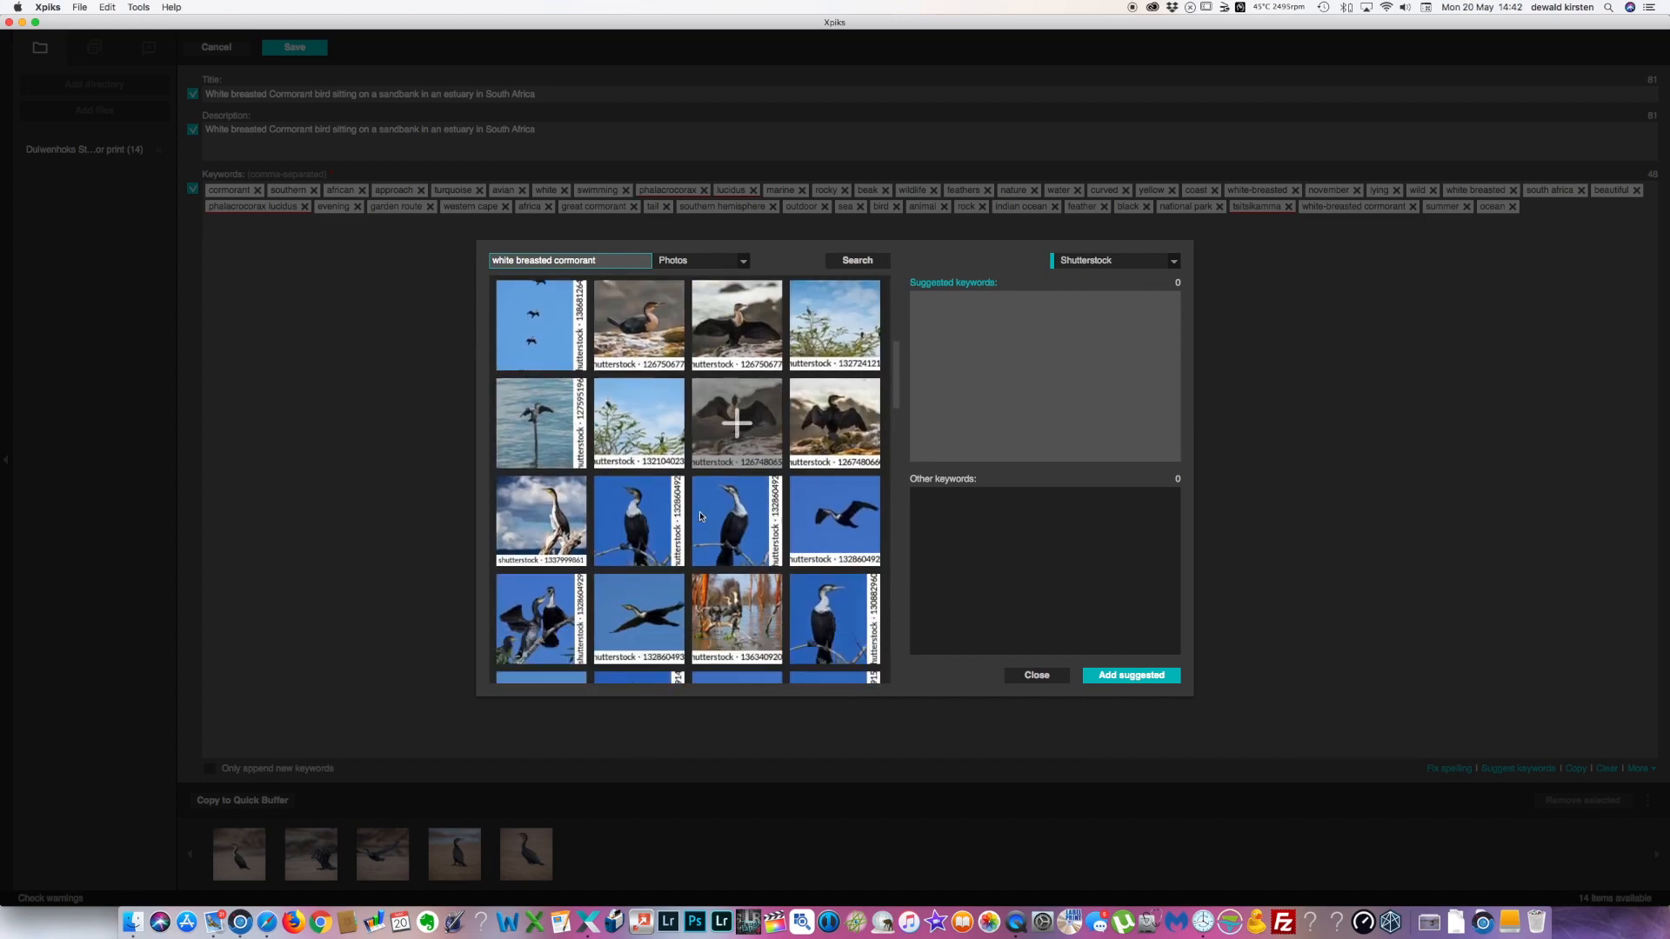
pyautogui.scroll(-2, 701, 516)
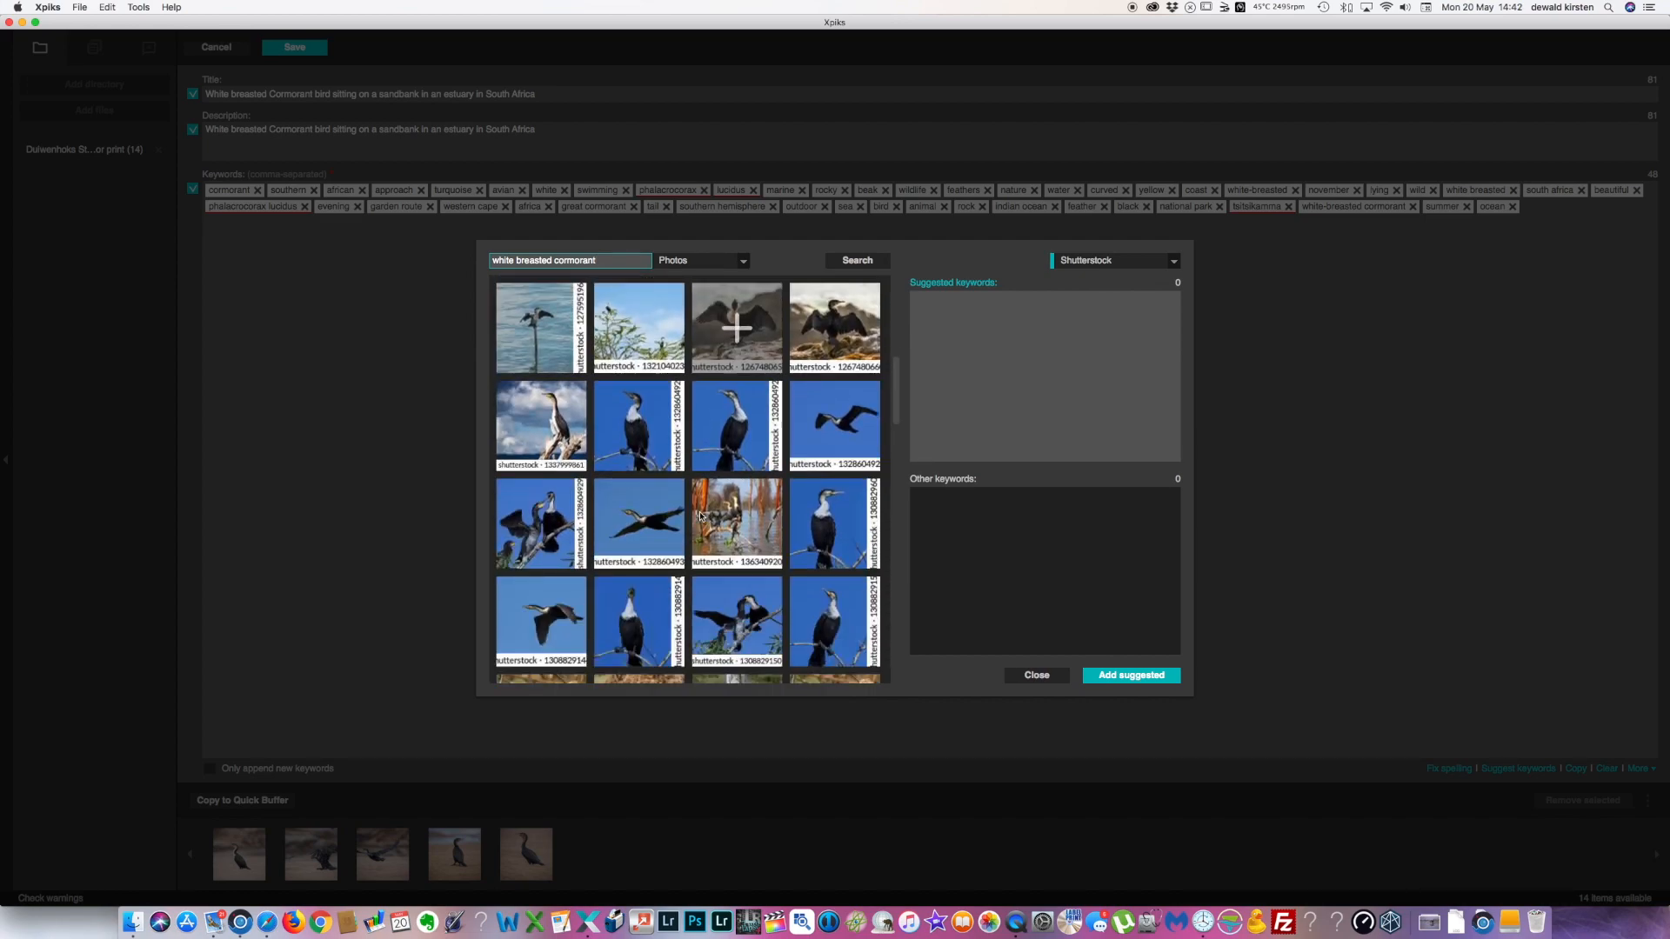
pyautogui.scroll(-4, 701, 516)
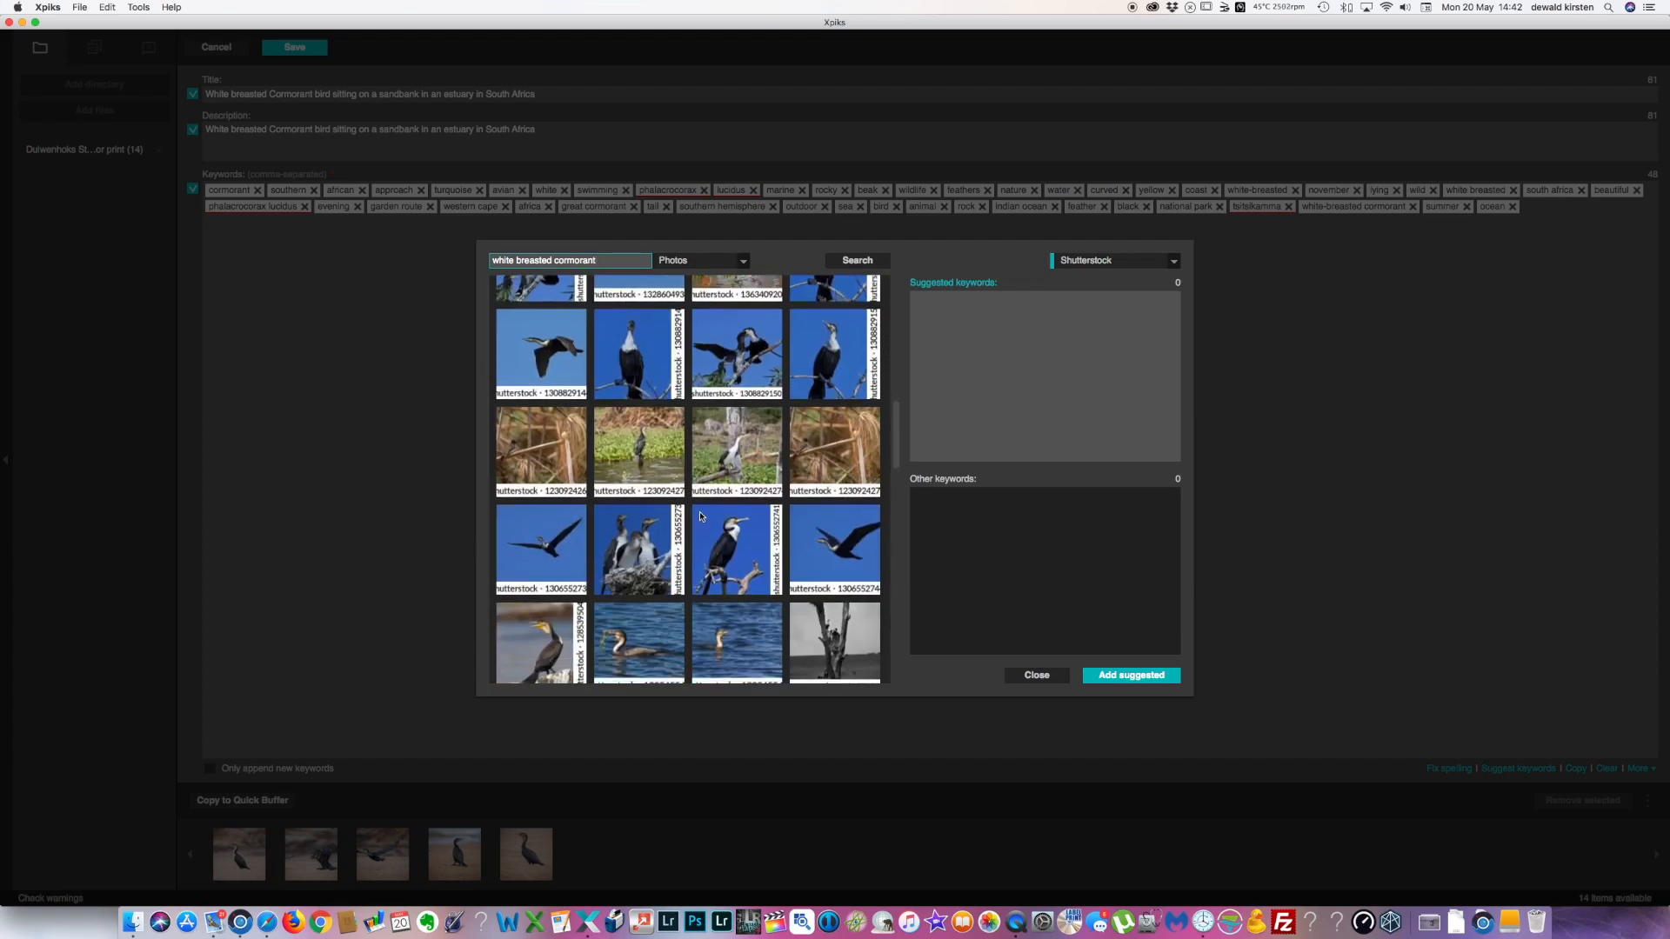
pyautogui.scroll(-3, 701, 516)
pyautogui.moveTo(542, 450)
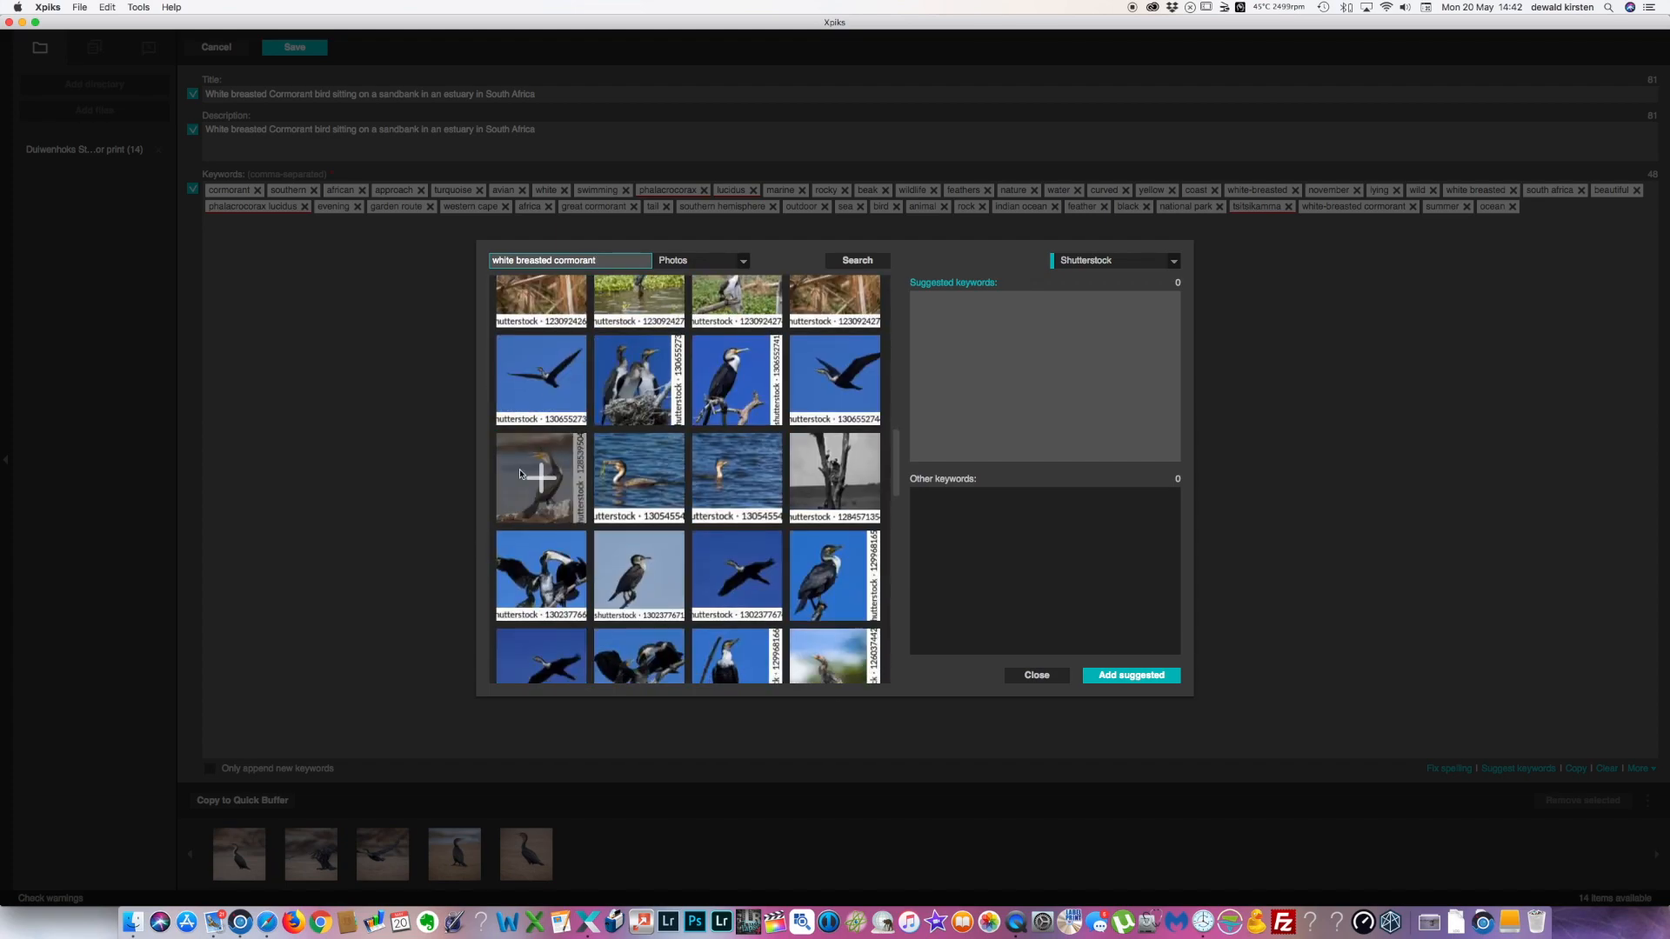
pyautogui.click(540, 480)
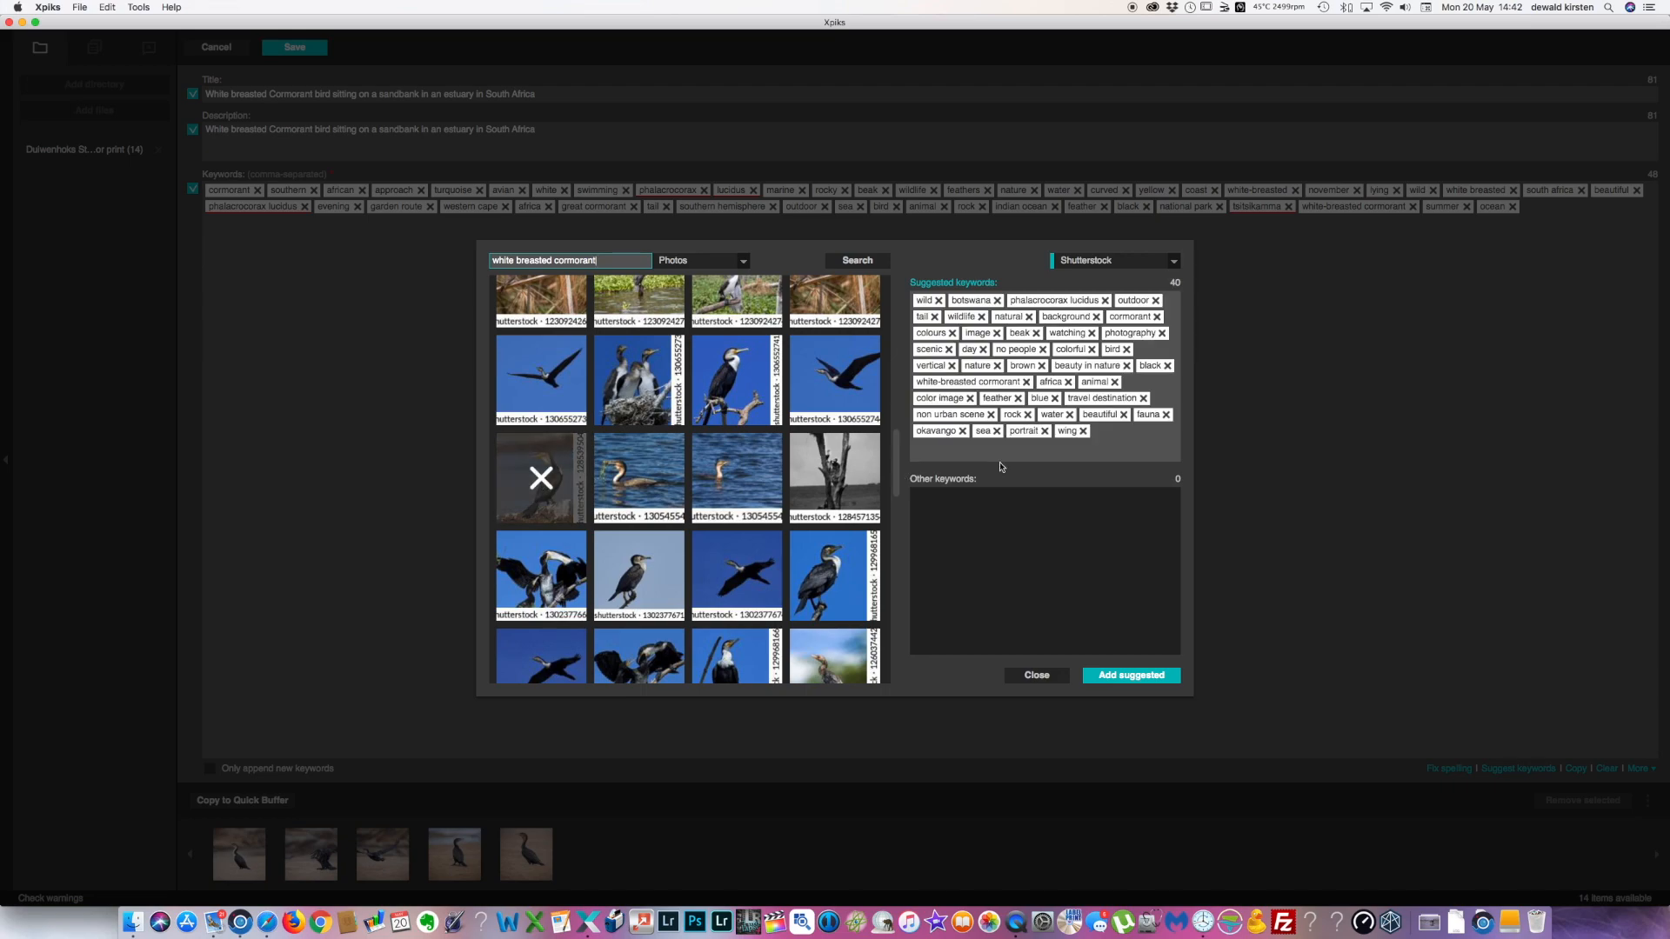
pyautogui.scroll(-3, 766, 482)
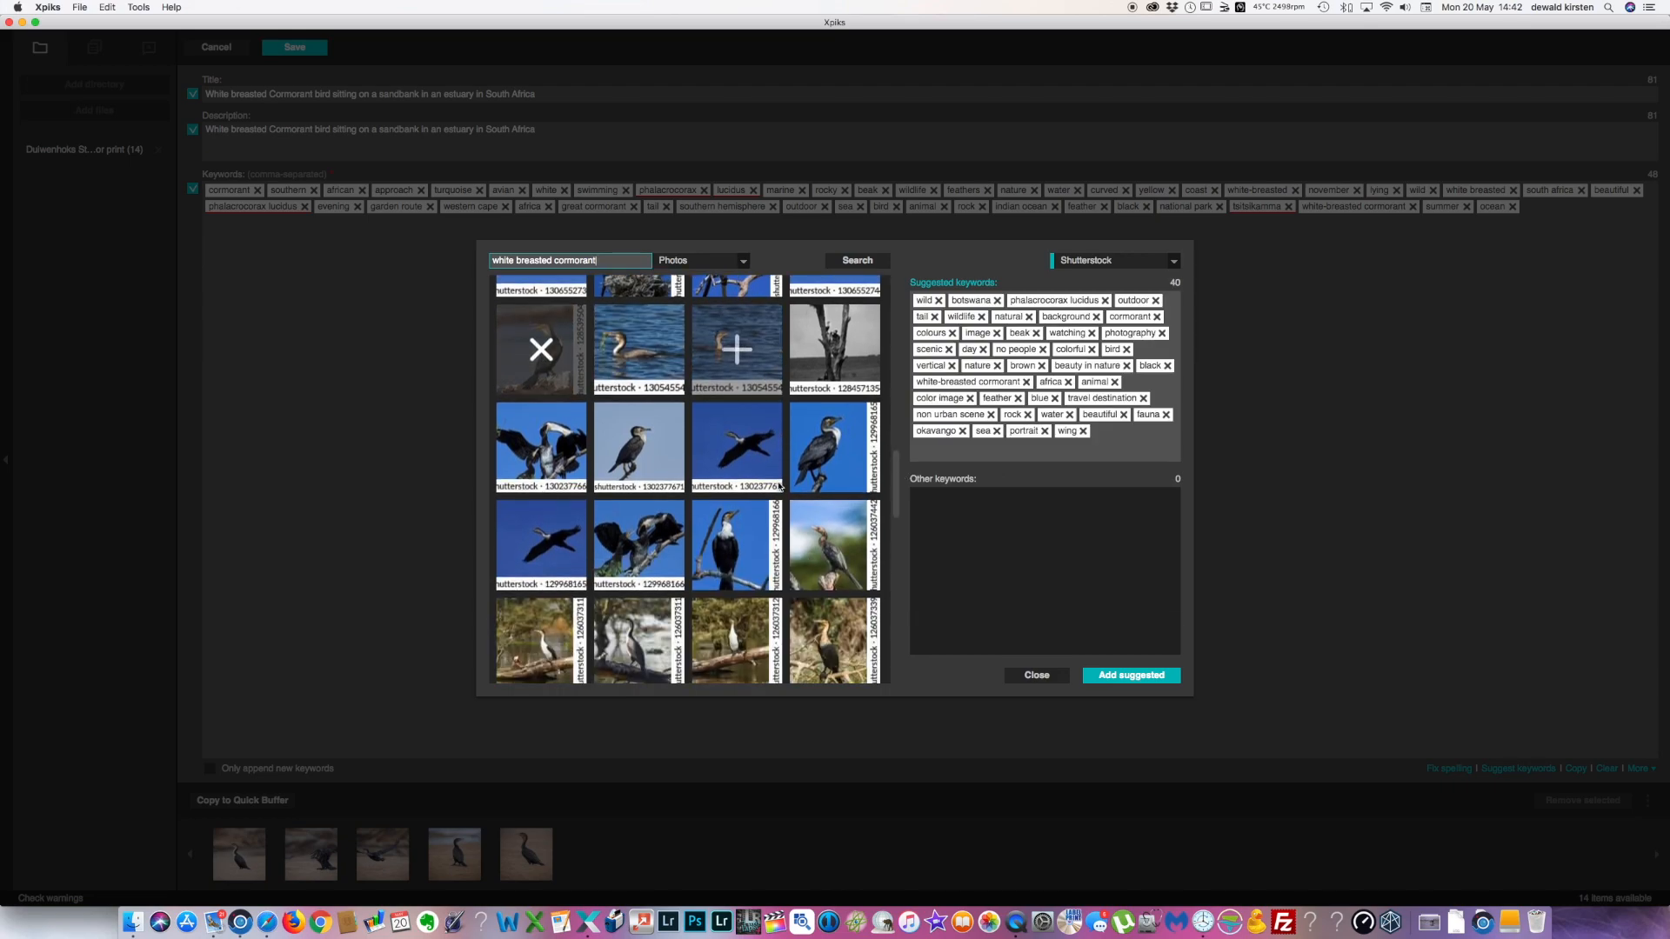
pyautogui.scroll(-3, 779, 485)
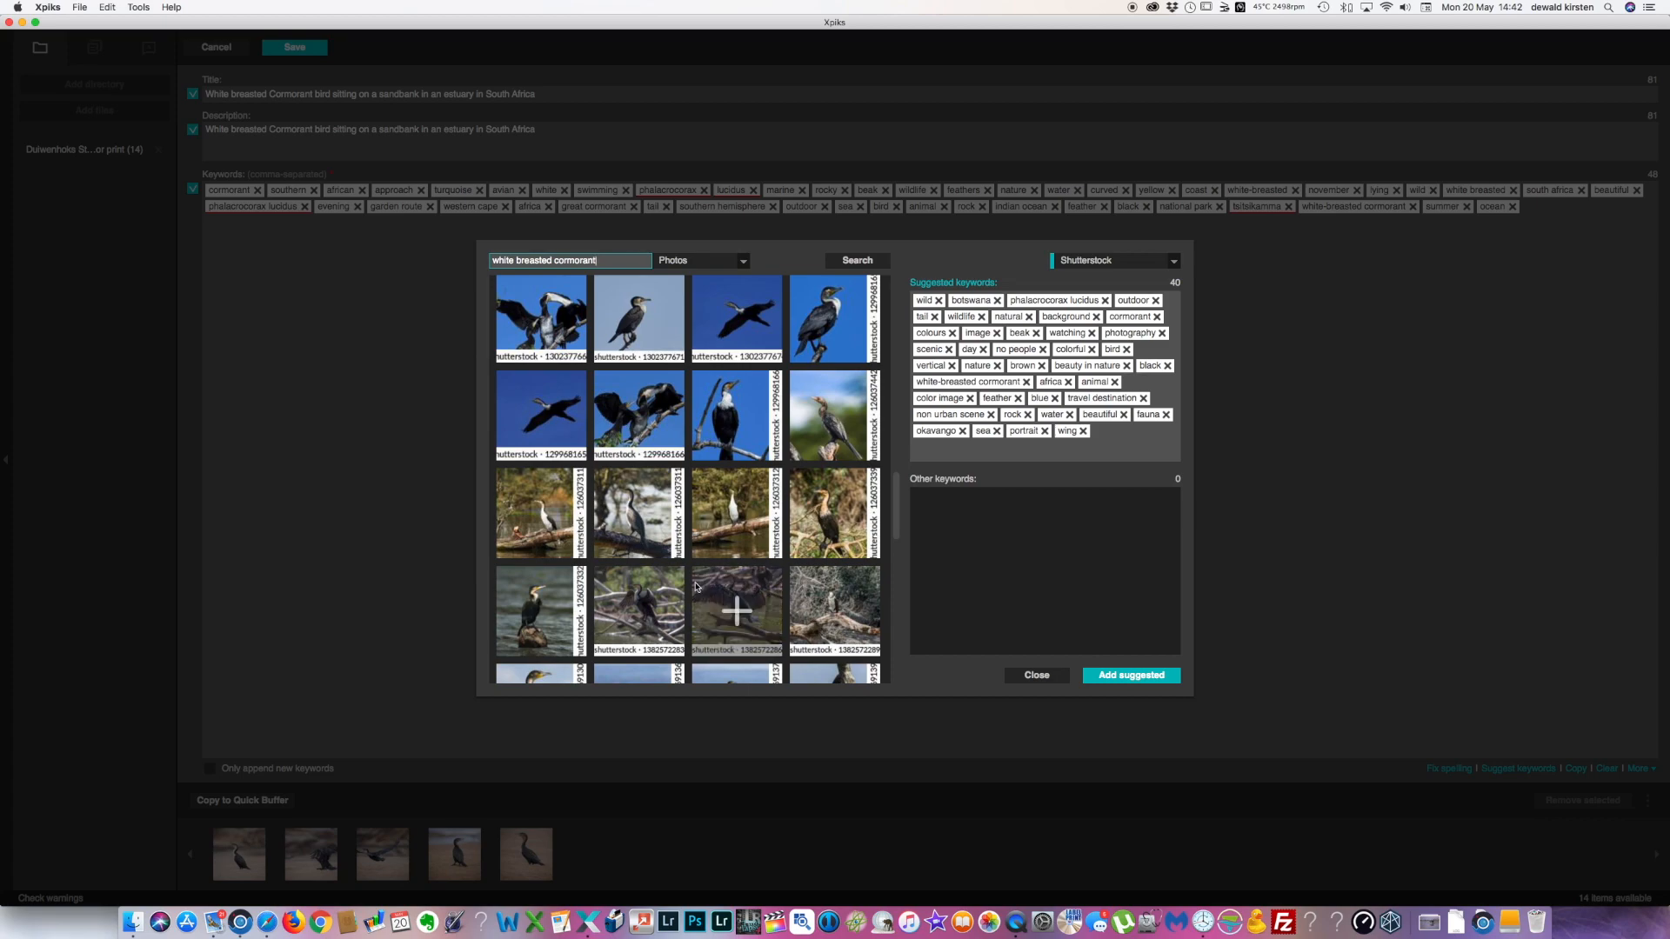
pyautogui.click(543, 616)
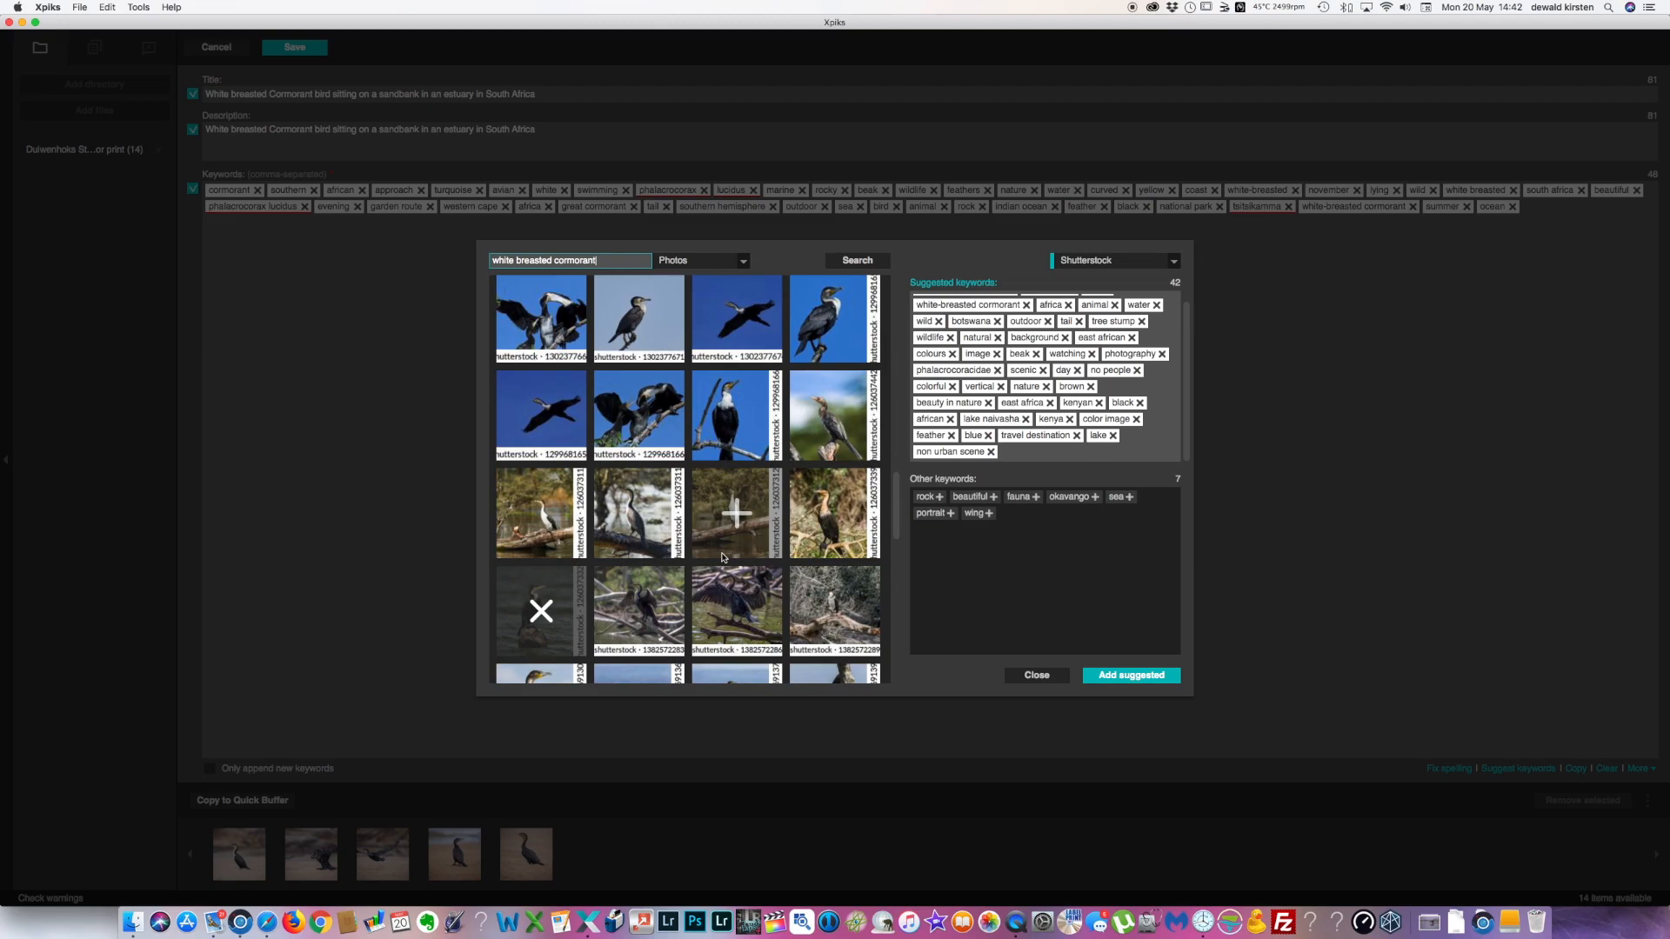
pyautogui.scroll(-5, 723, 557)
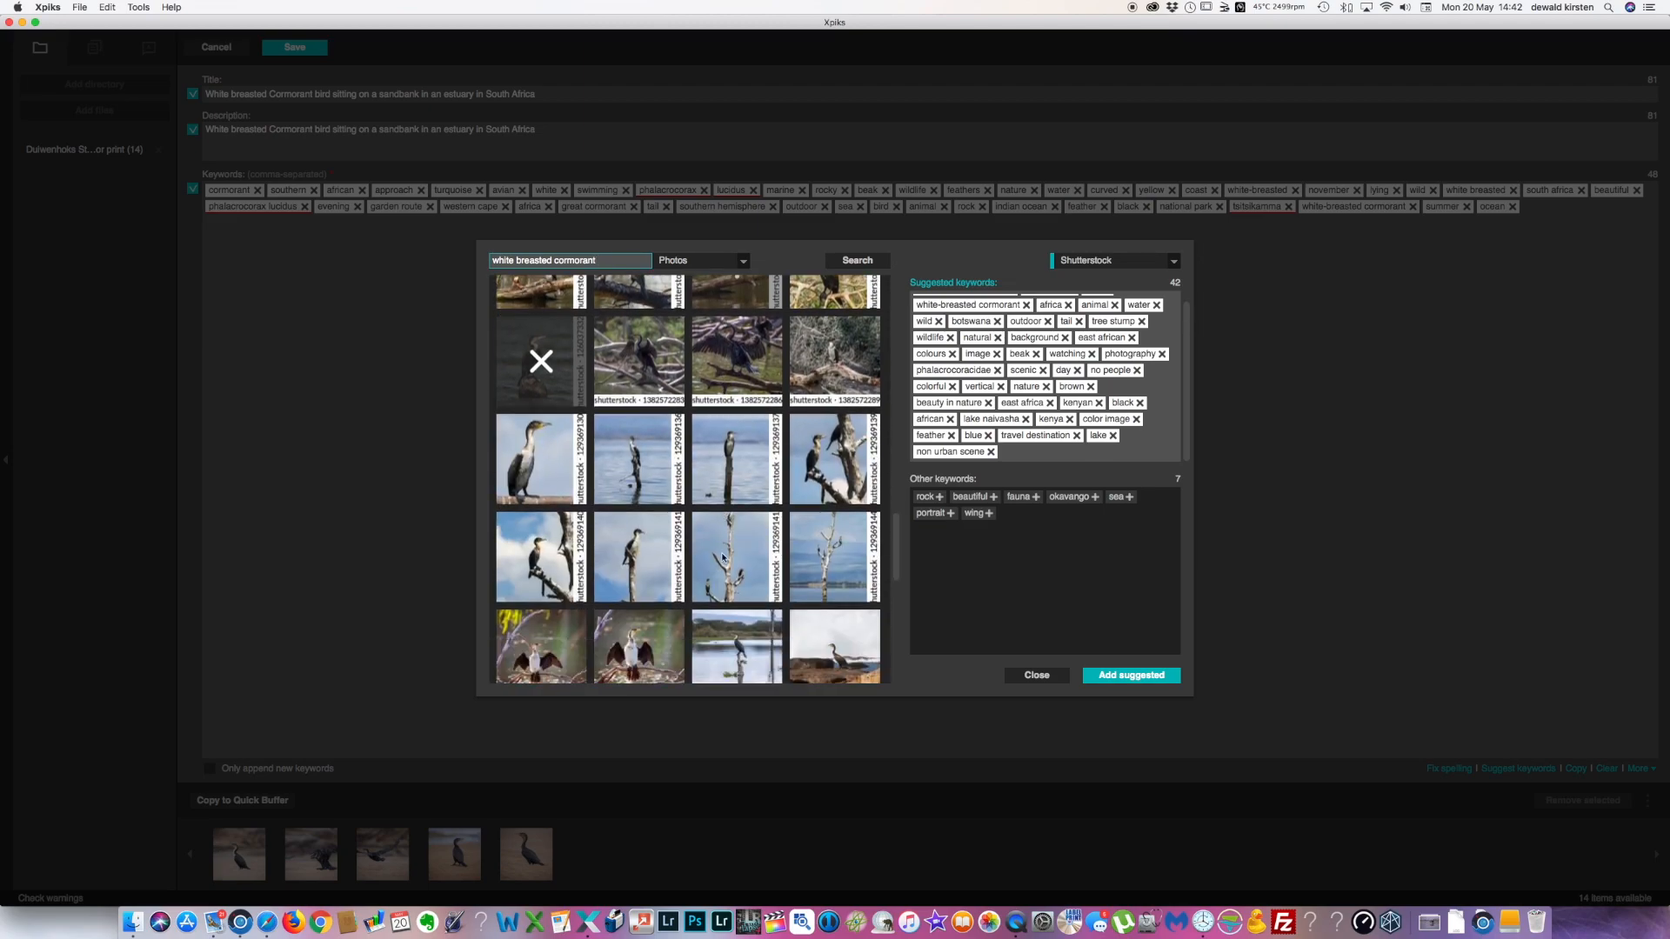
pyautogui.scroll(-10, 723, 557)
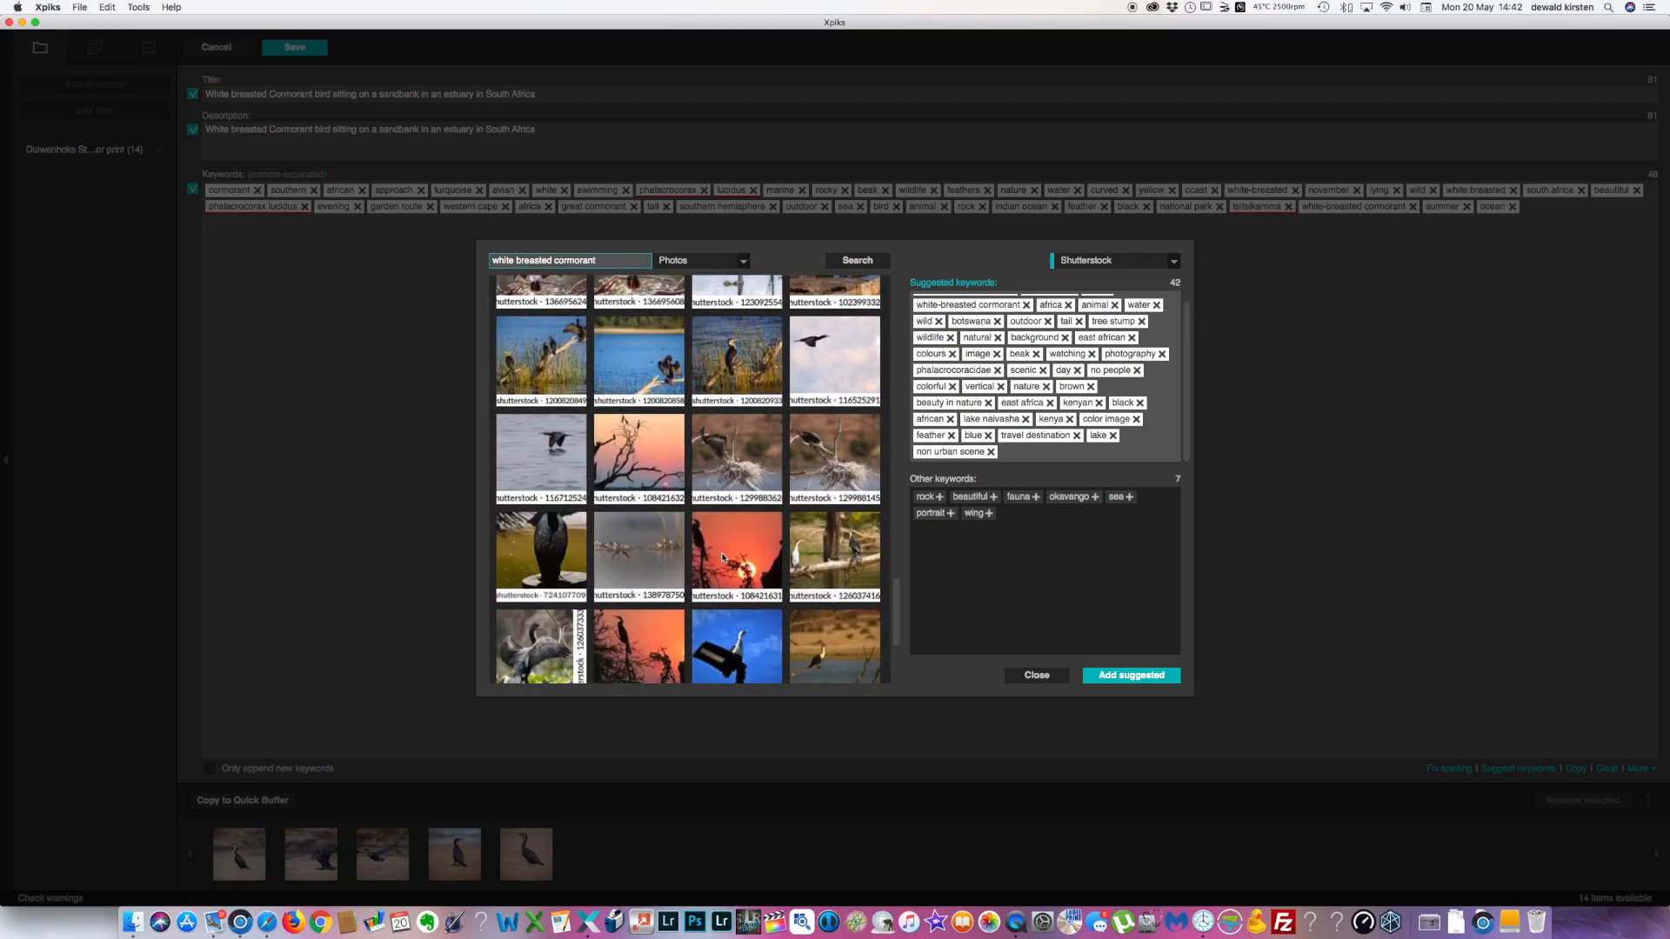
pyautogui.scroll(15, 723, 557)
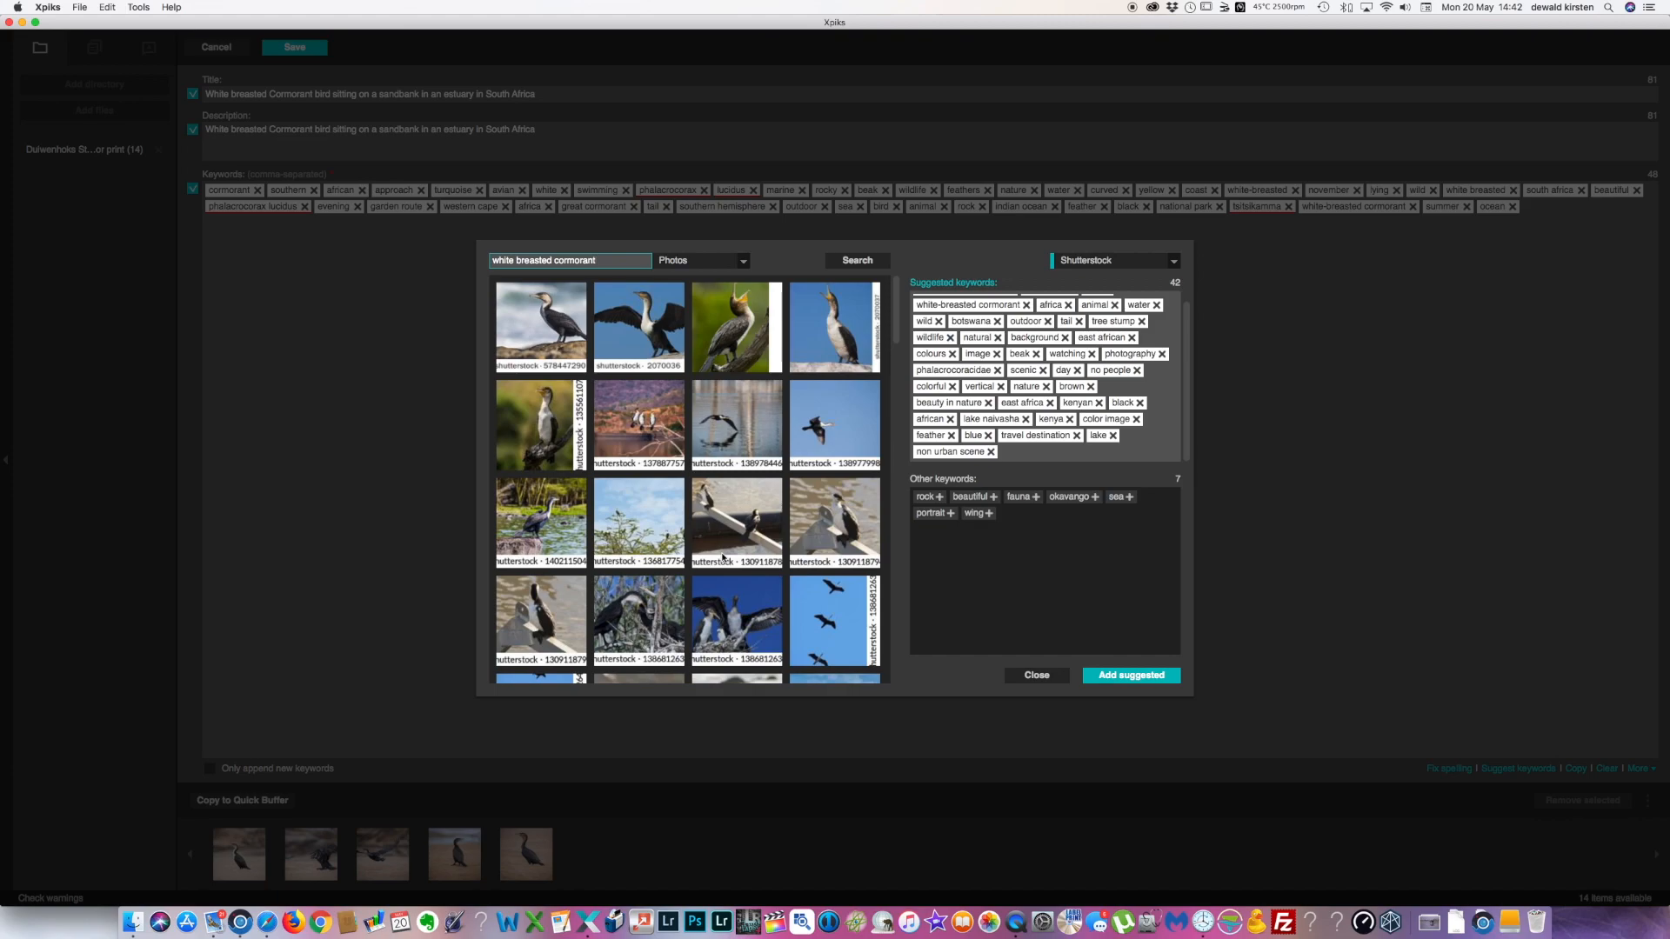
# Step: Close the keyword suggestions and remove the keywords approach, swimming, rocky, yellow, november, lying, evening, tail and outdoor
pyautogui.click(1037, 676)
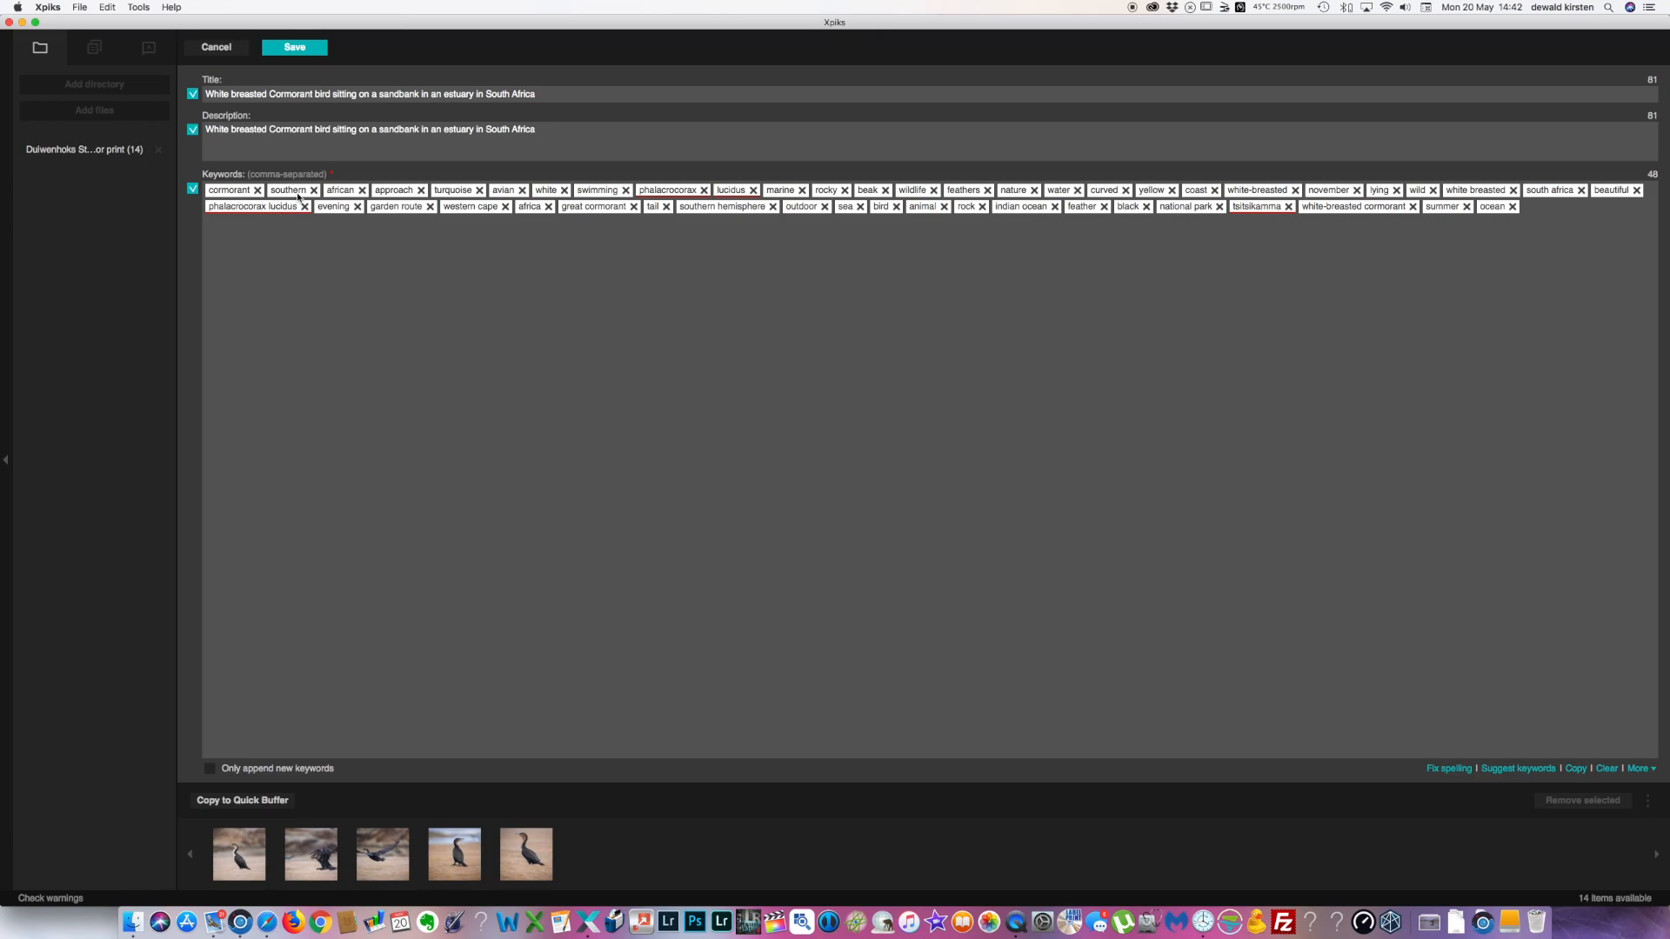
pyautogui.click(420, 191)
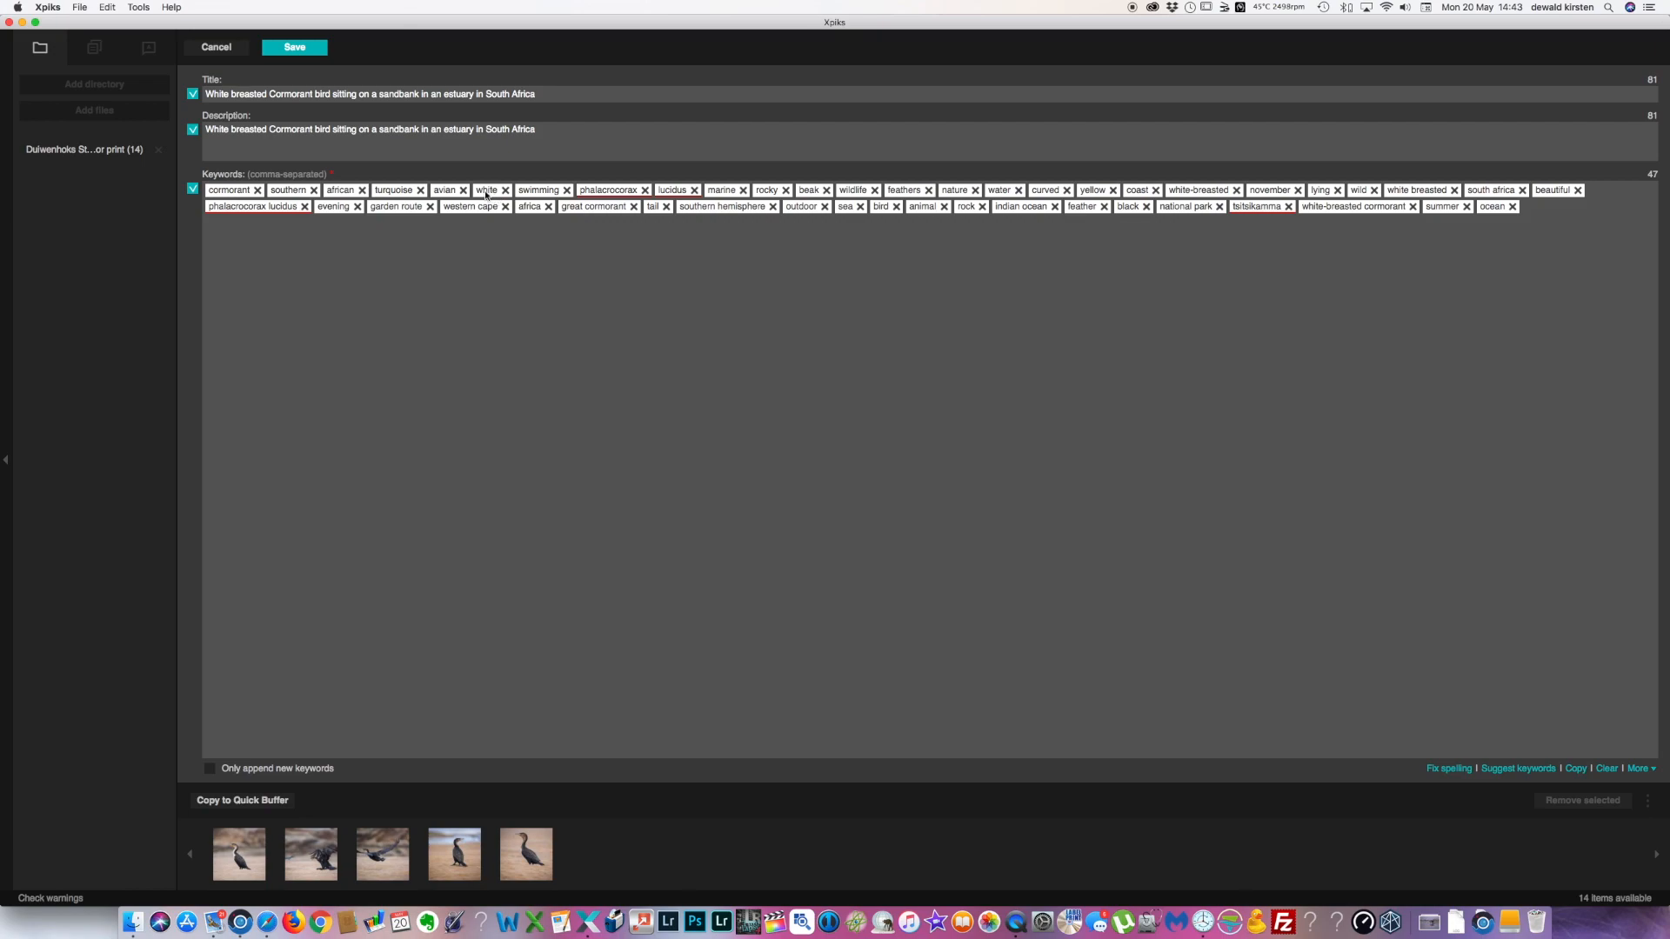
pyautogui.click(567, 190)
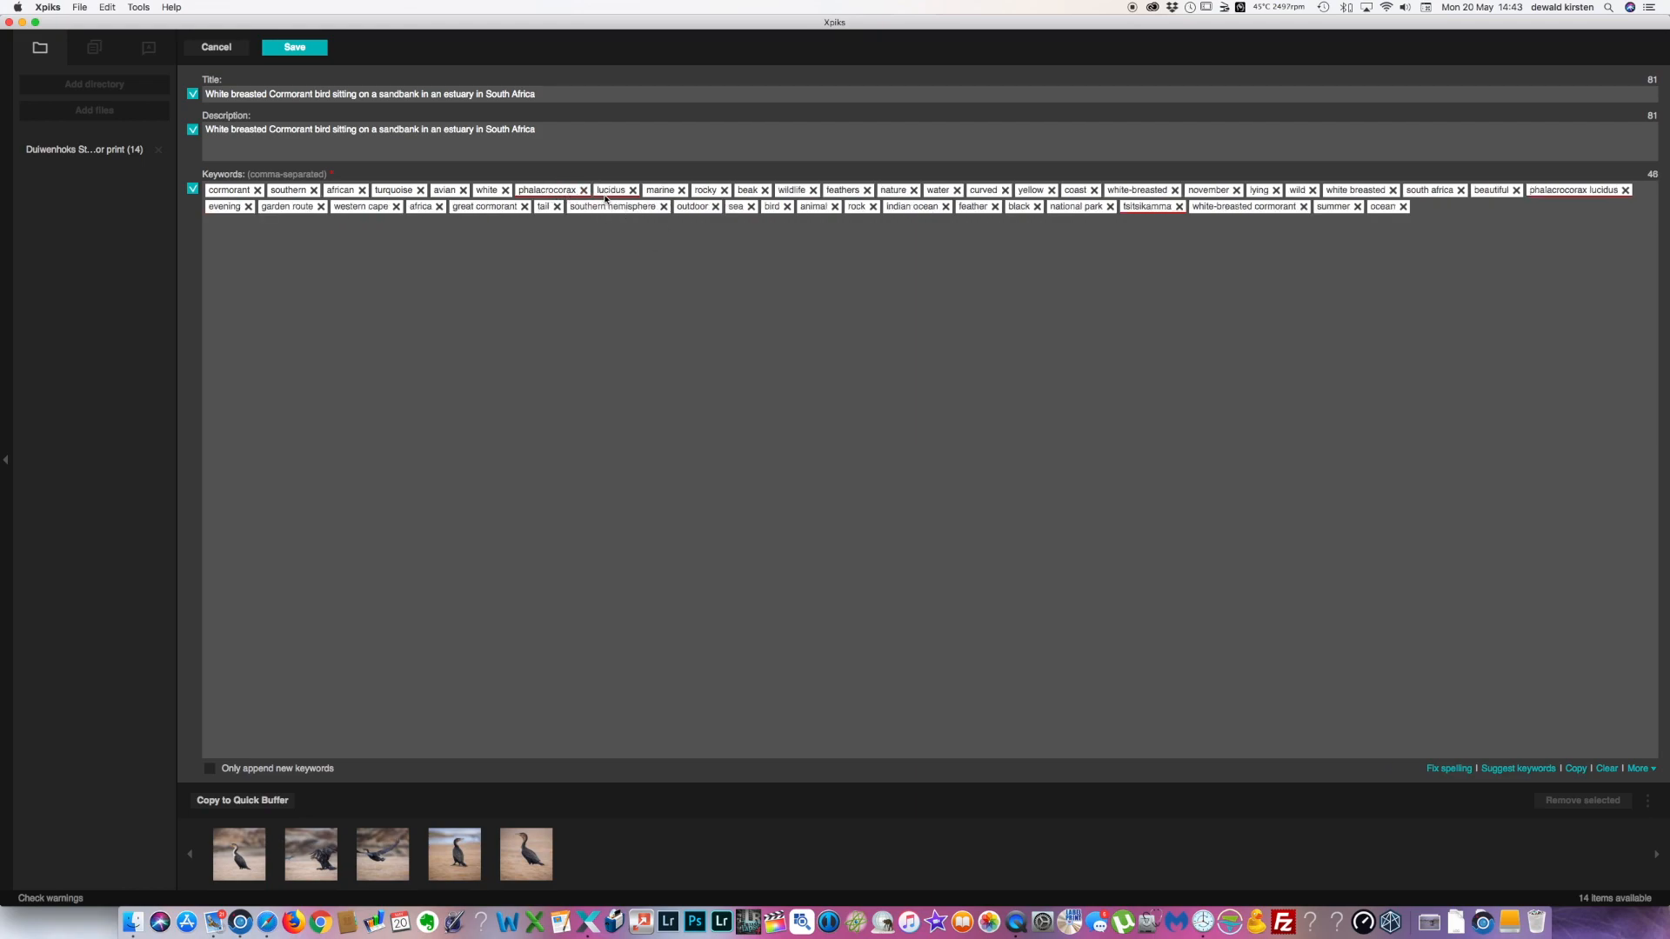
pyautogui.click(725, 190)
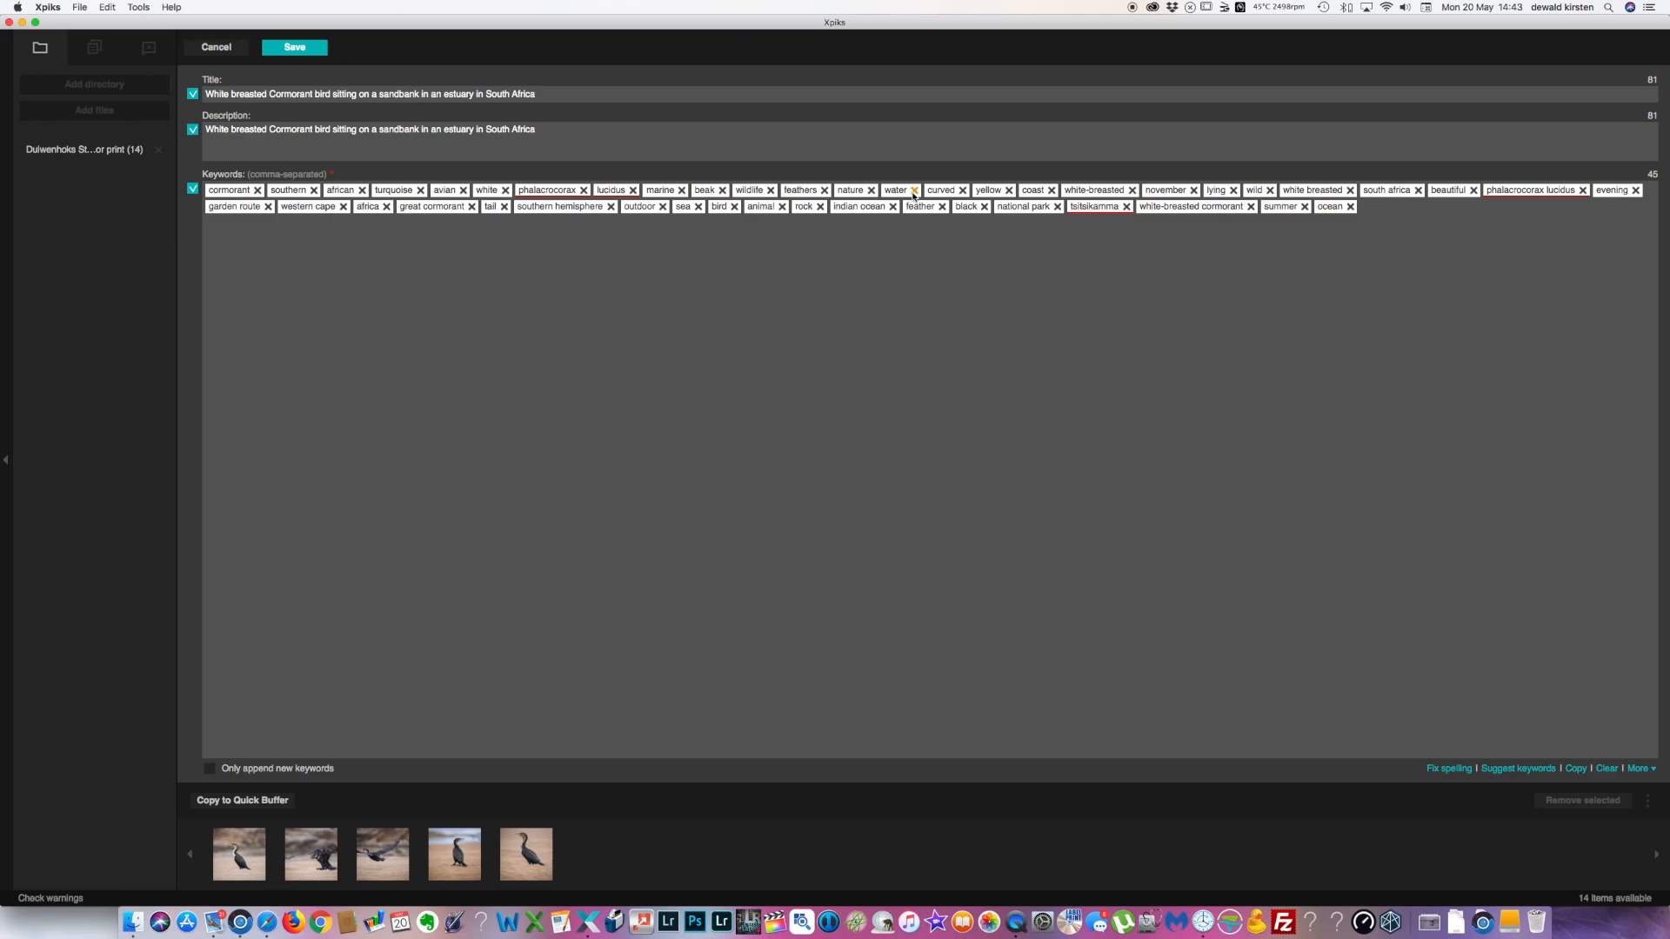
pyautogui.click(1008, 190)
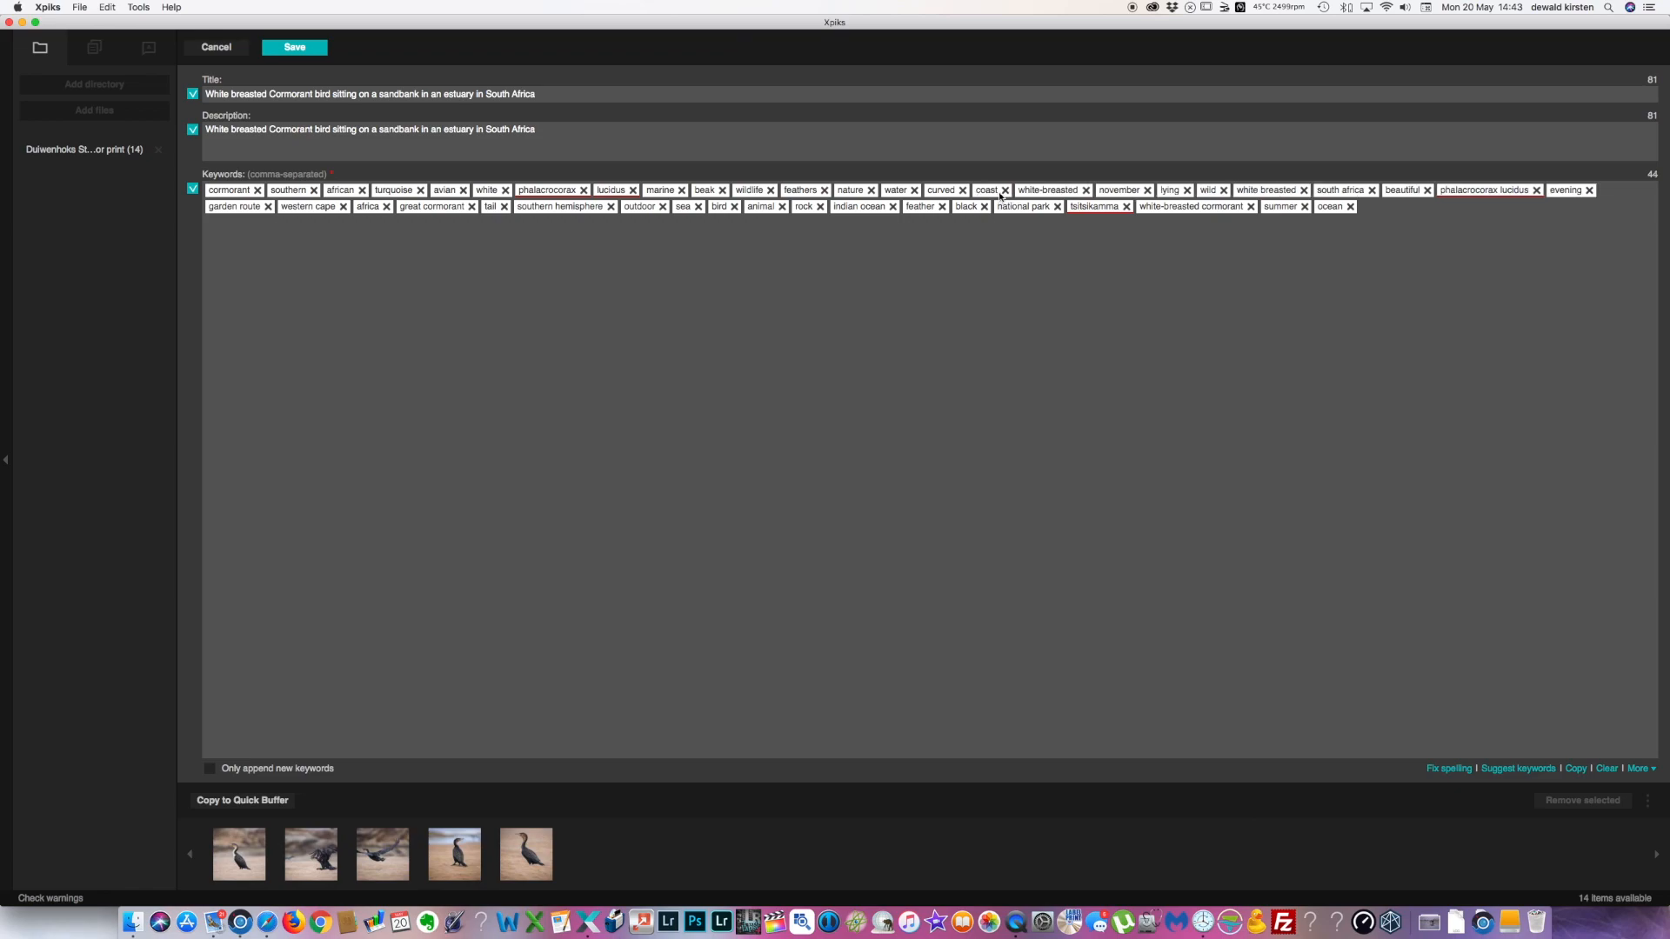
pyautogui.click(1148, 190)
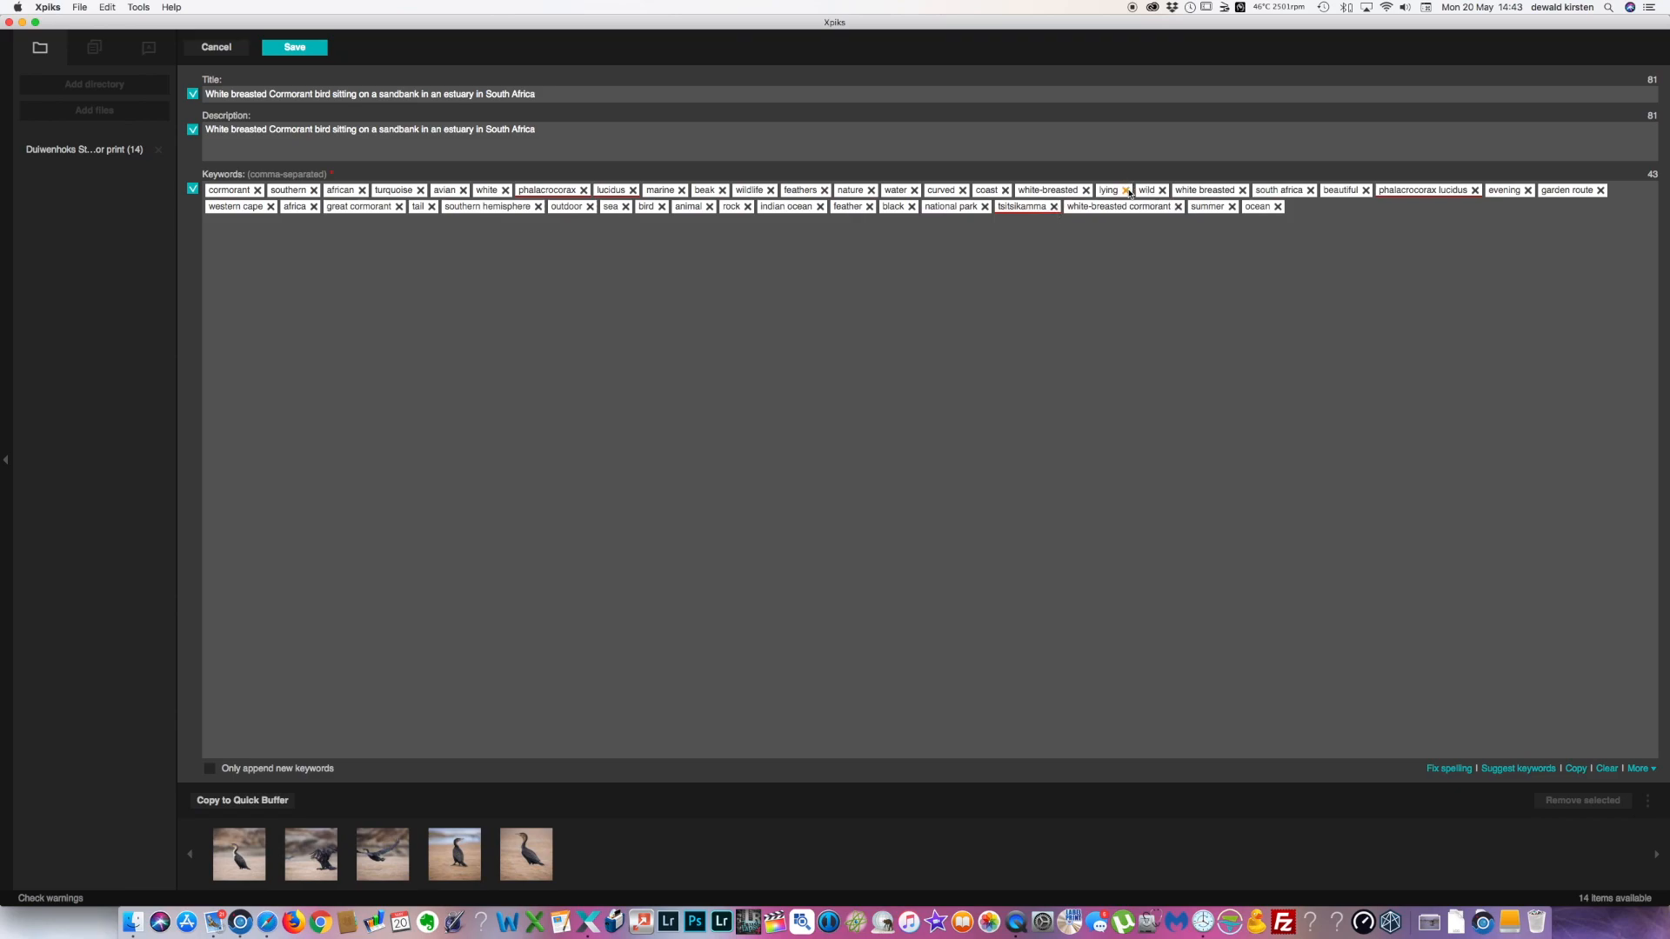
pyautogui.click(1126, 190)
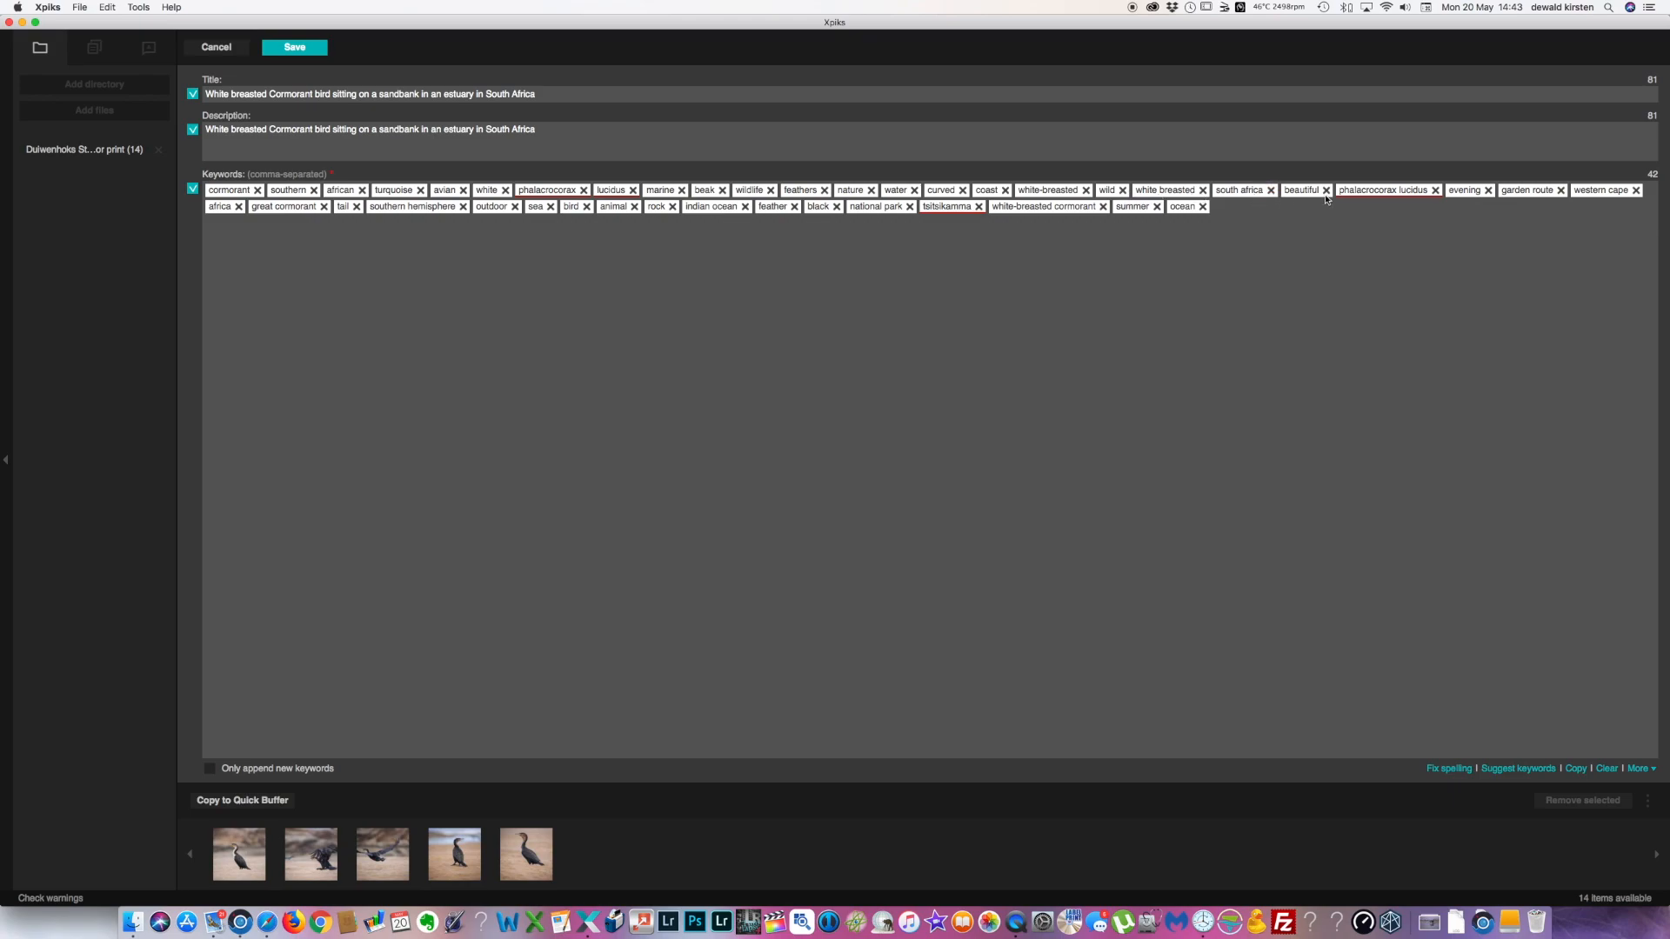
pyautogui.click(1488, 190)
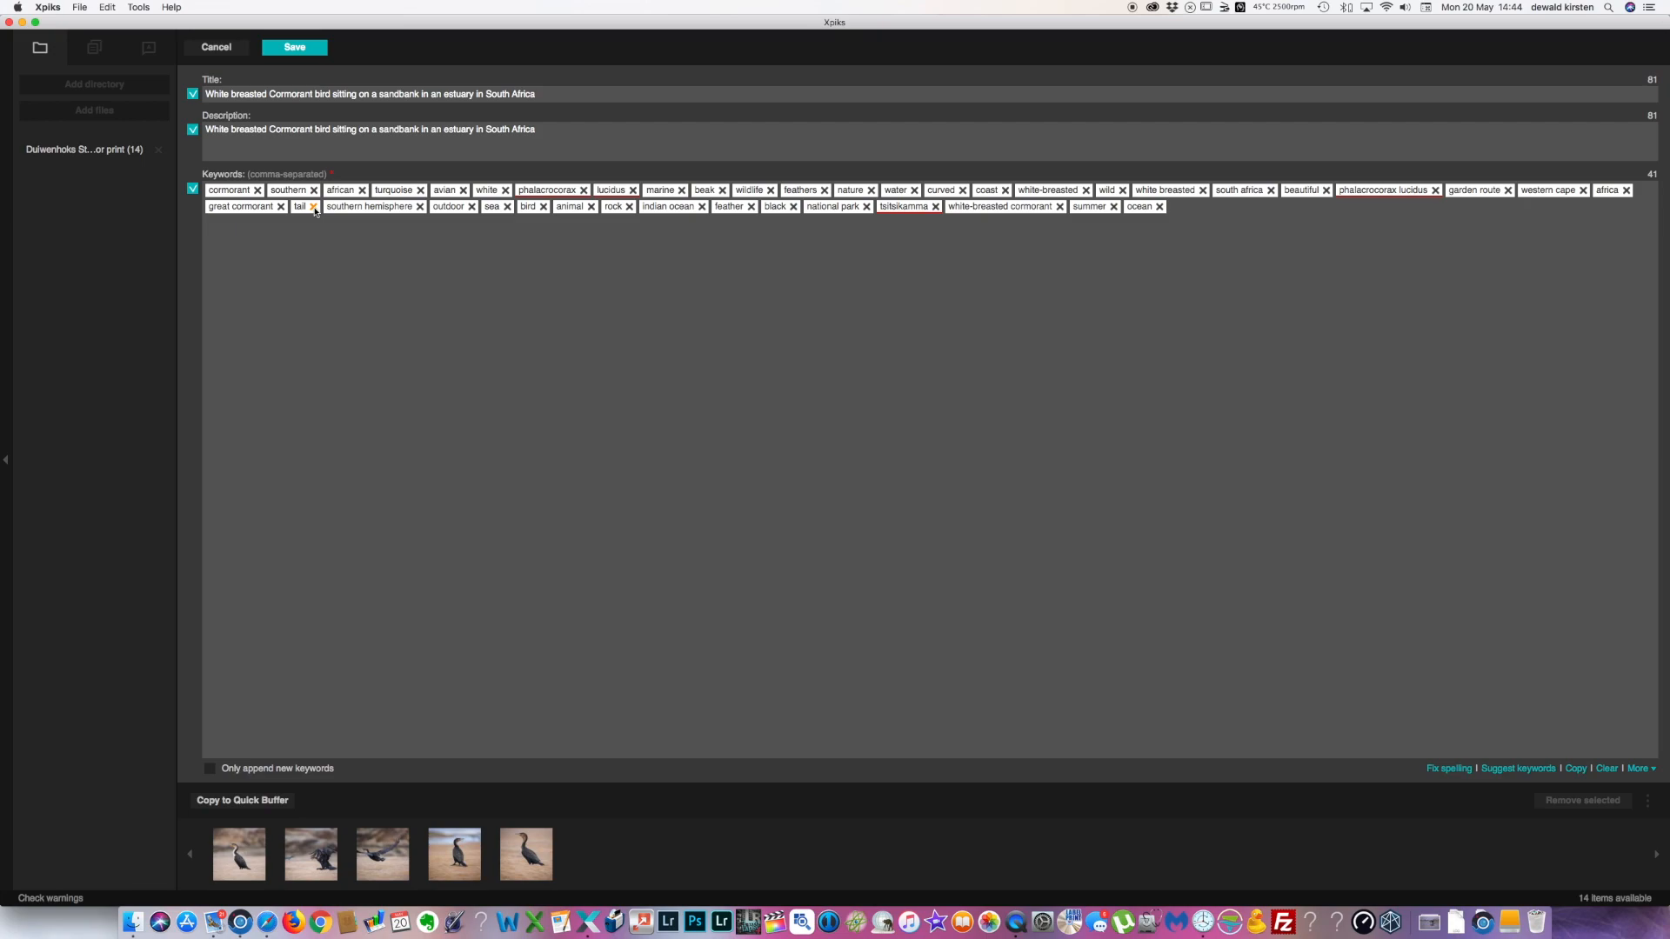
pyautogui.click(314, 207)
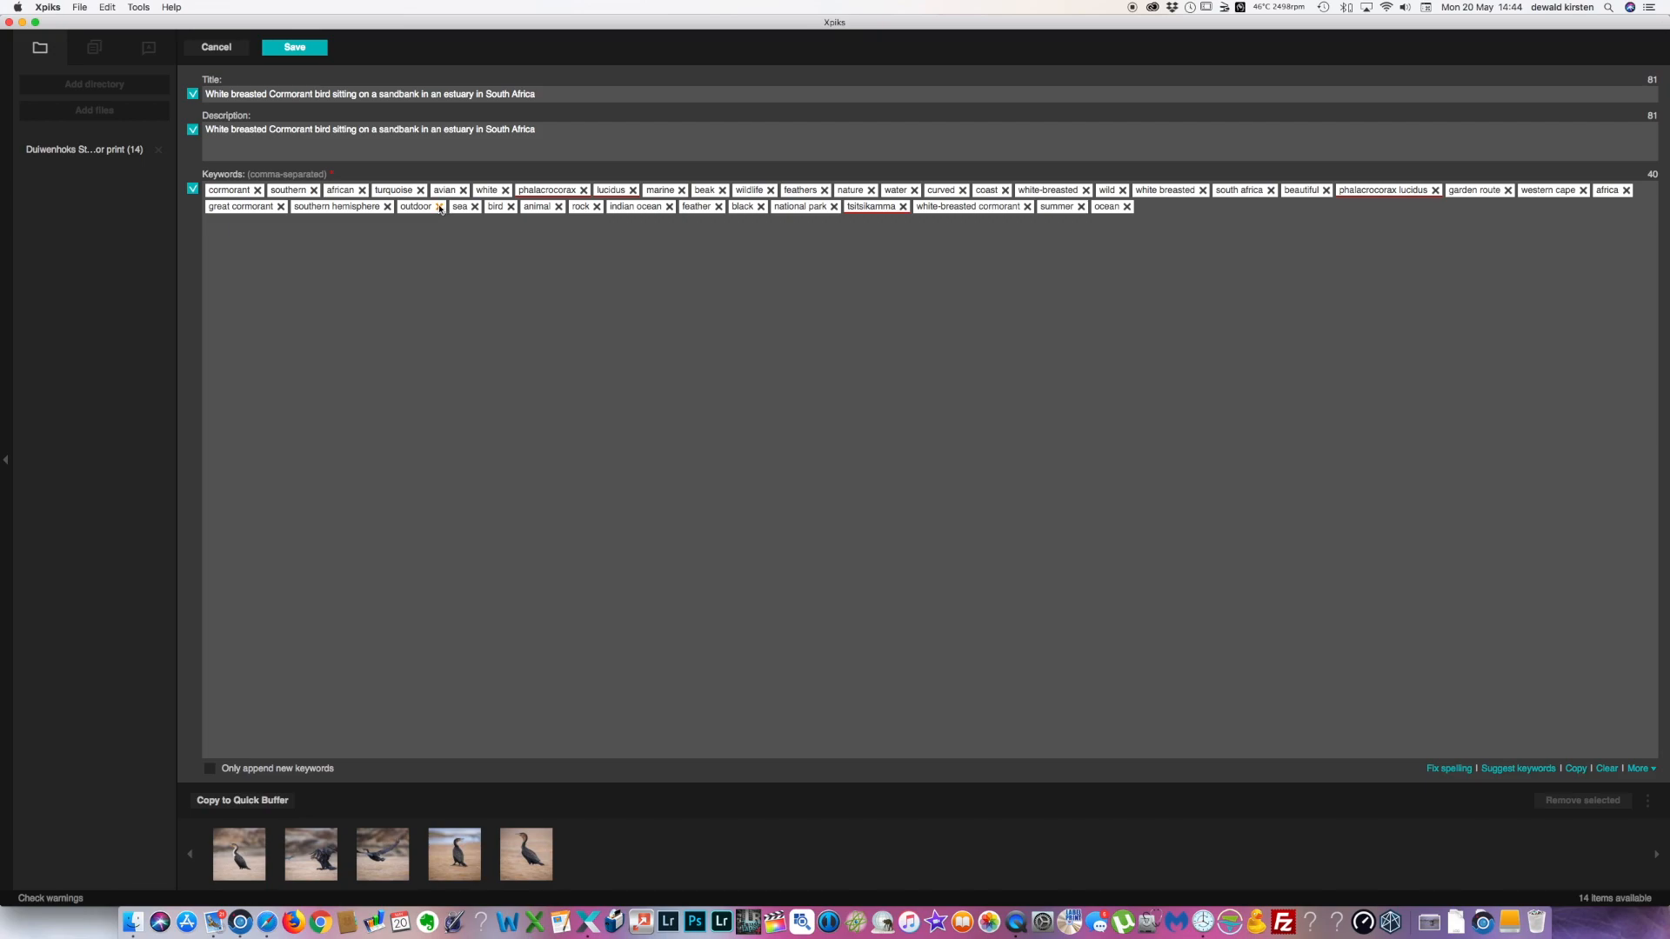
pyautogui.click(439, 207)
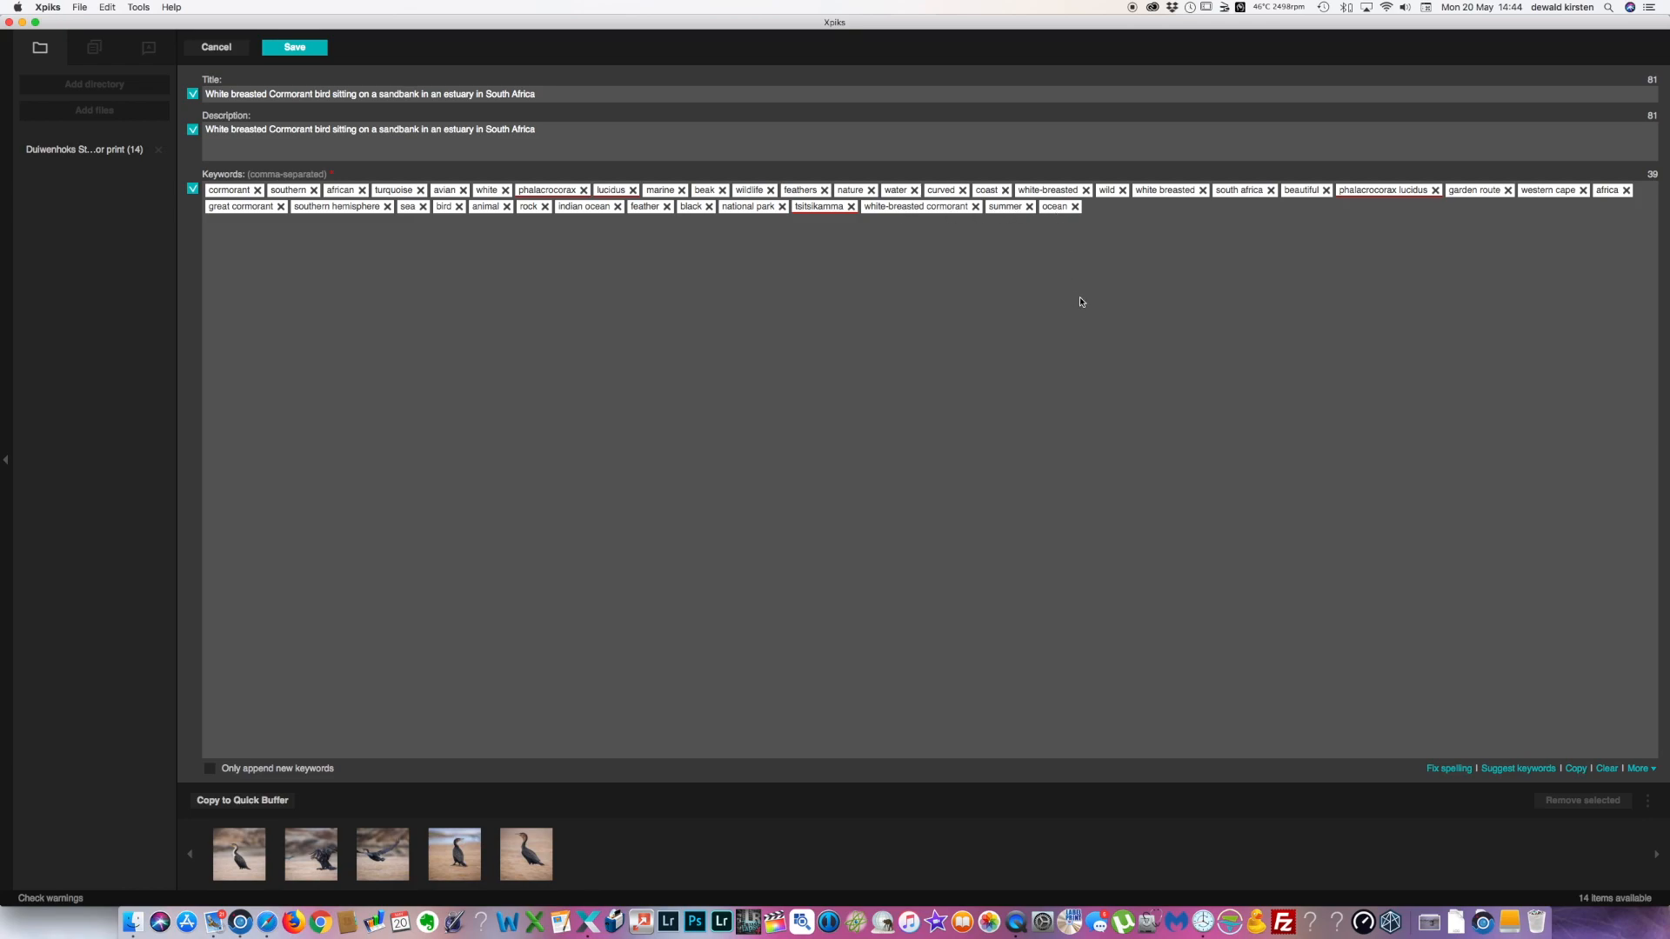
# Step: Add the keywords estuary, water fowl, predator and flight to the five cormorant photos
pyautogui.click(1148, 213)
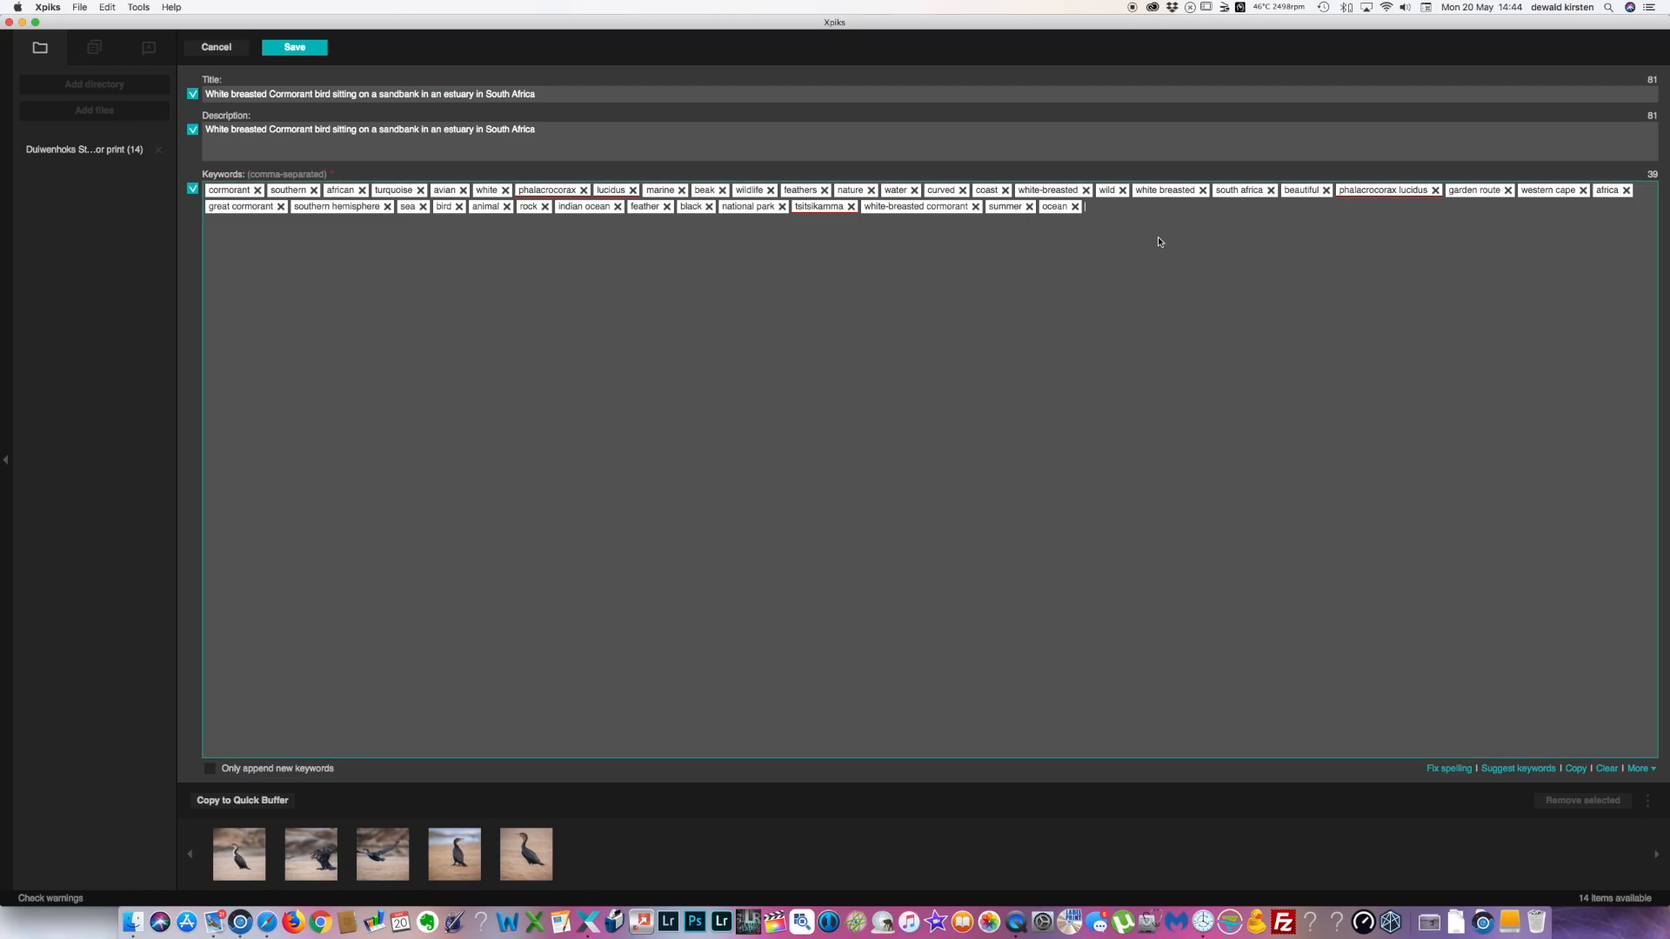
pyautogui.write('estuary')
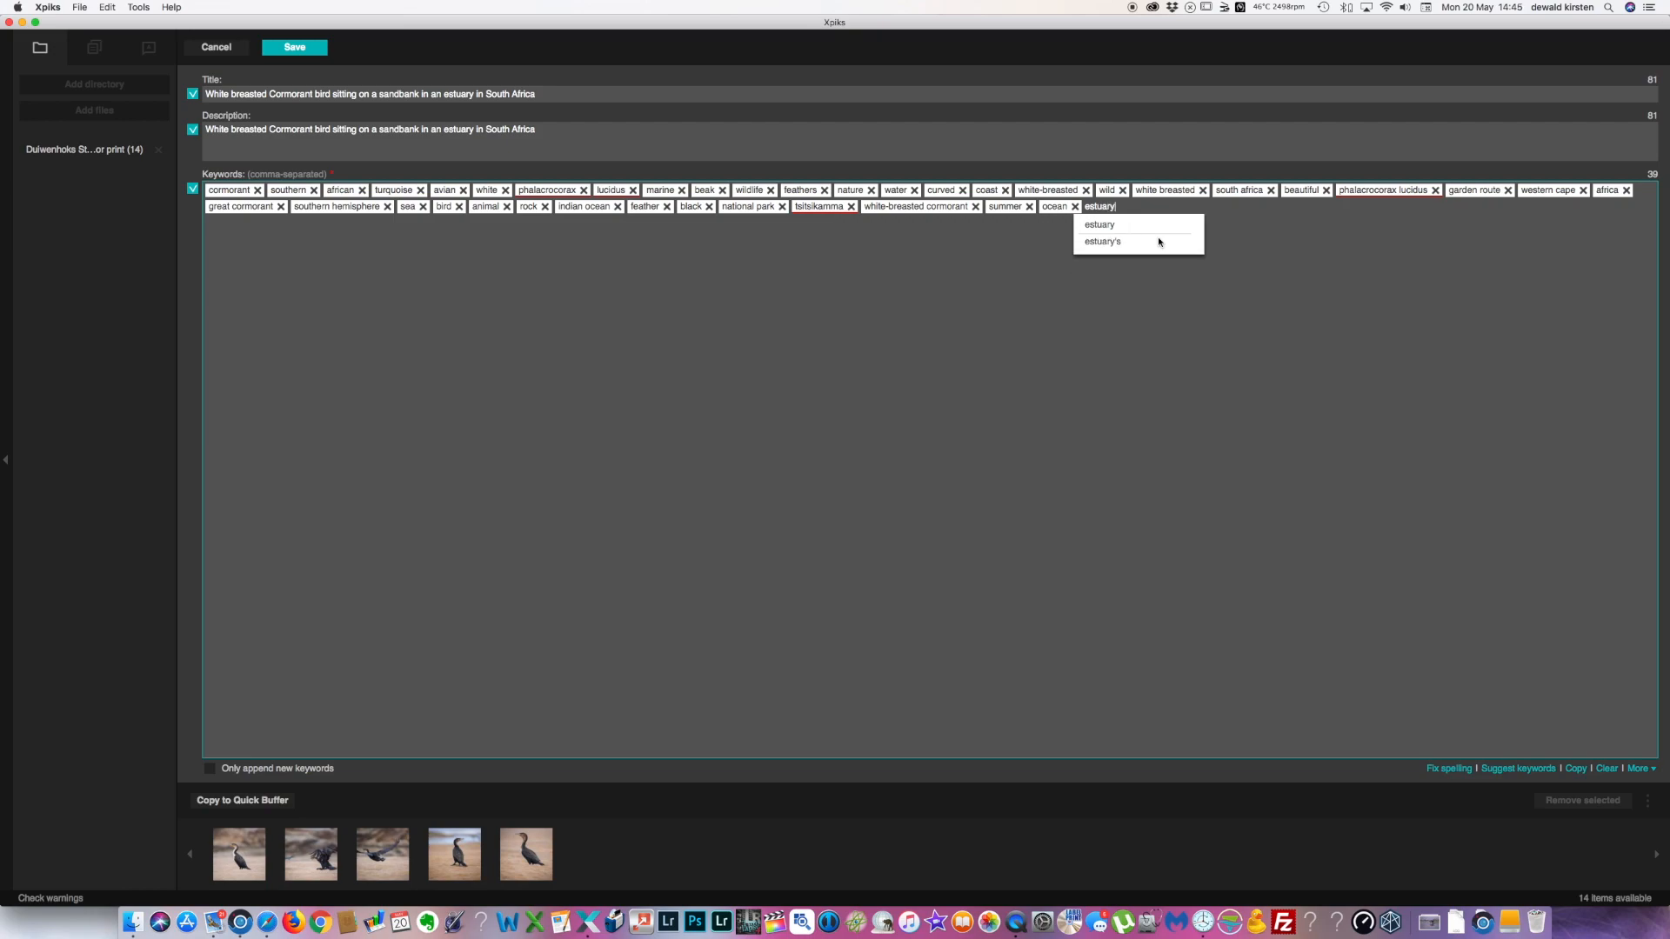
pyautogui.press('Return')
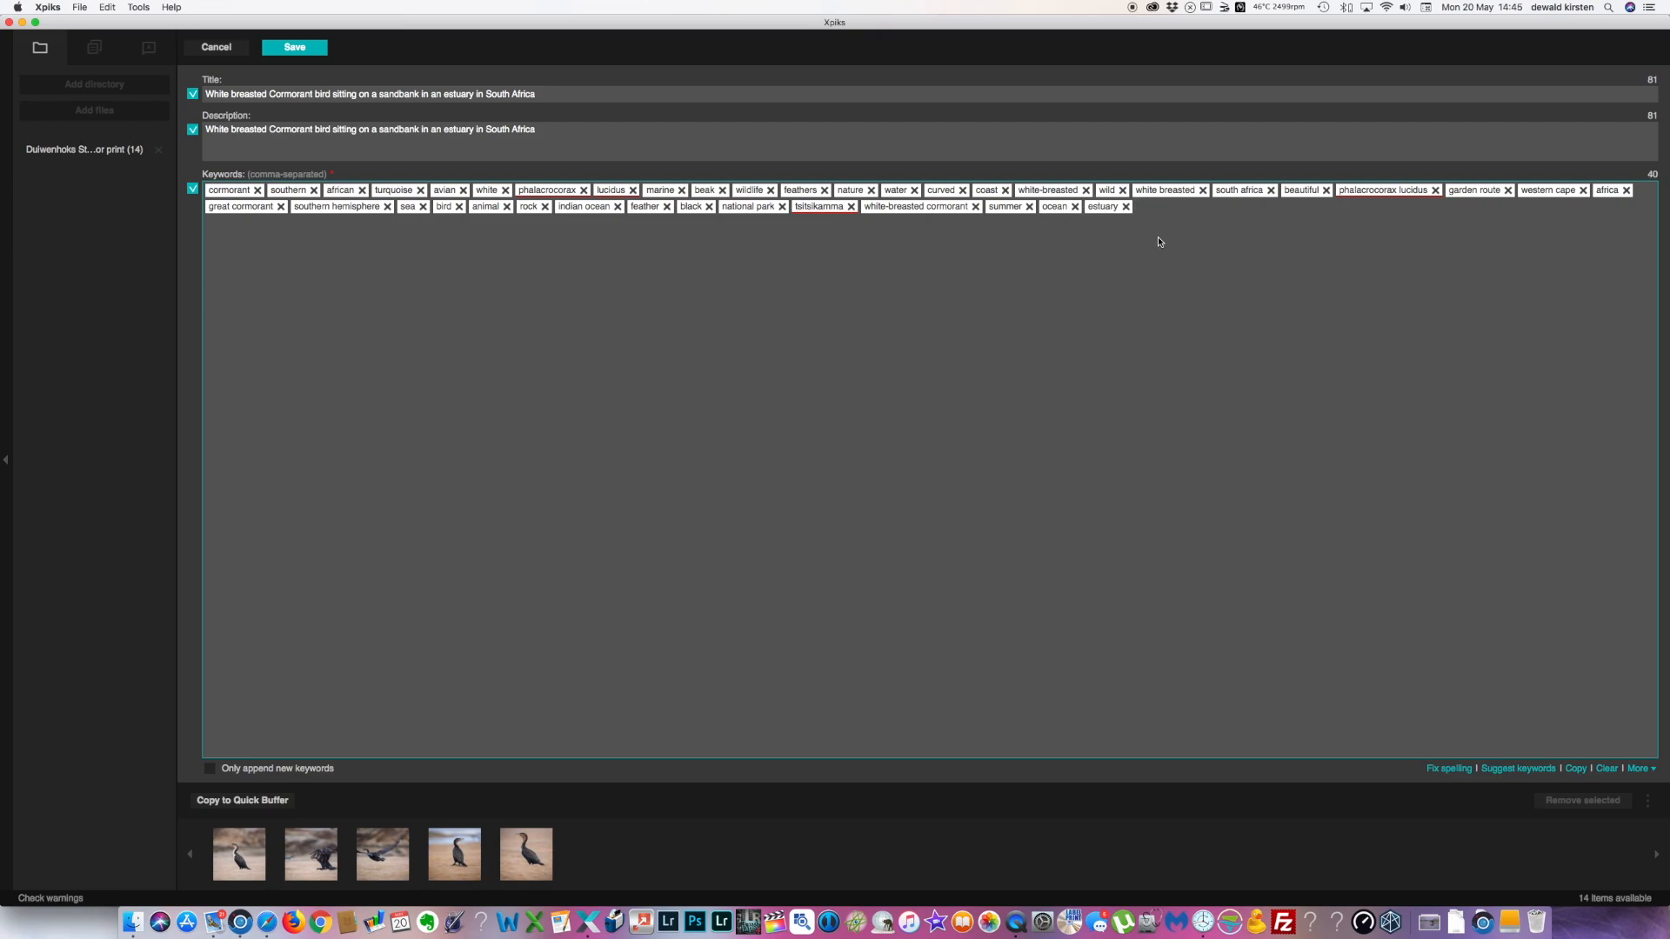
pyautogui.write('water fowl')
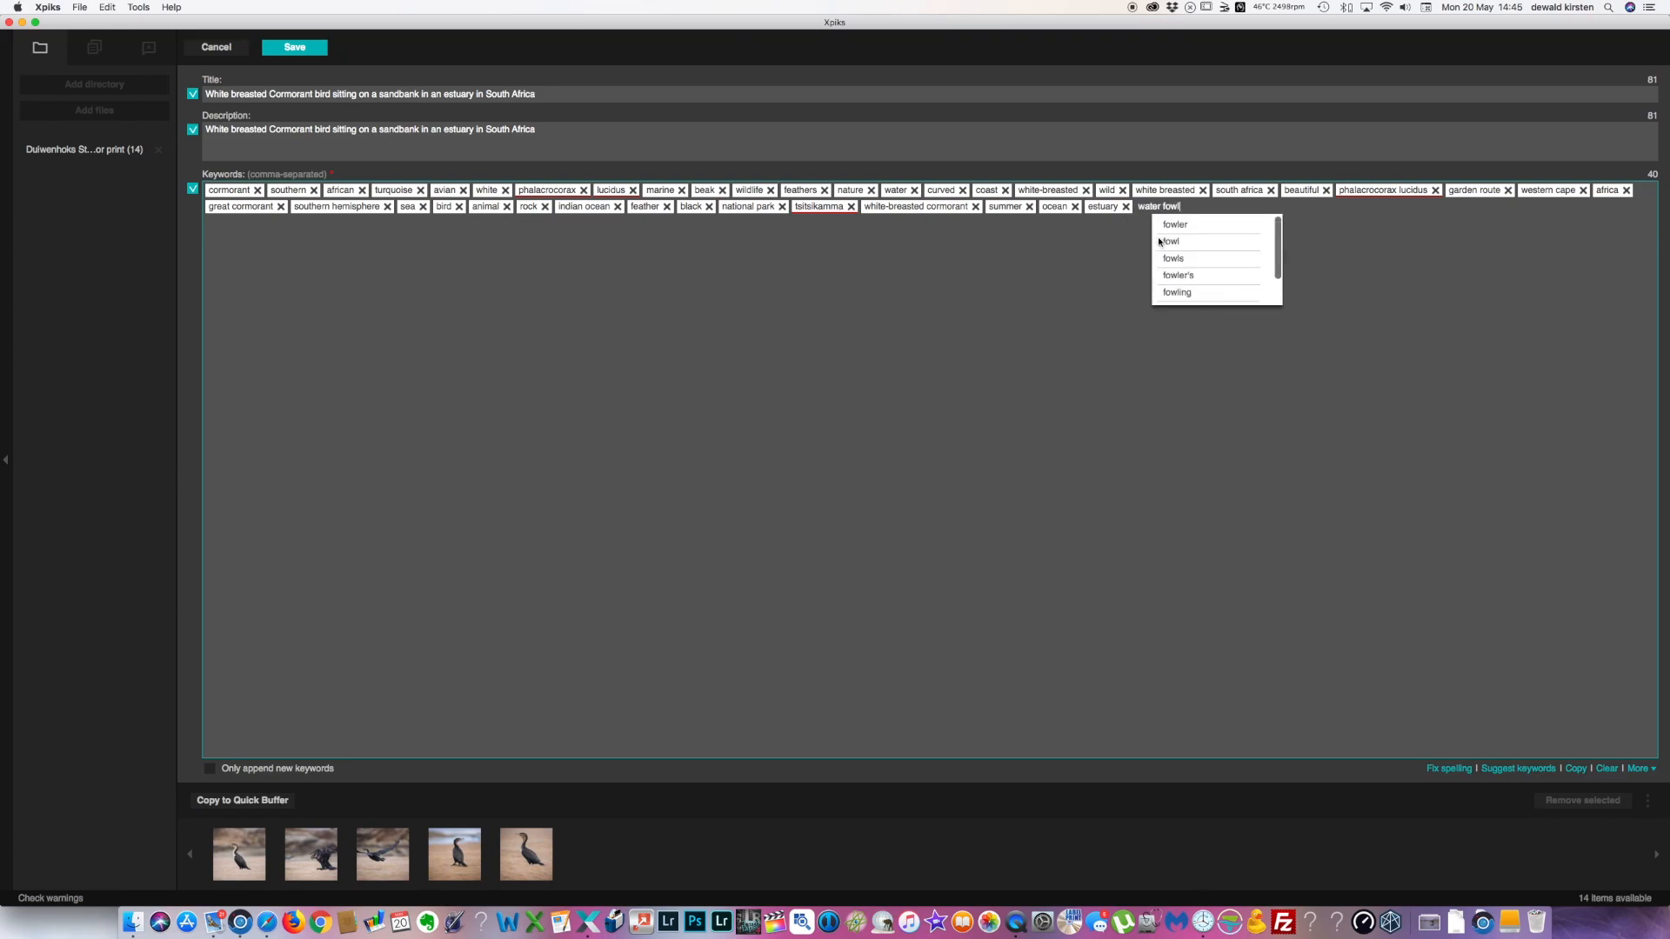
pyautogui.press('Return')
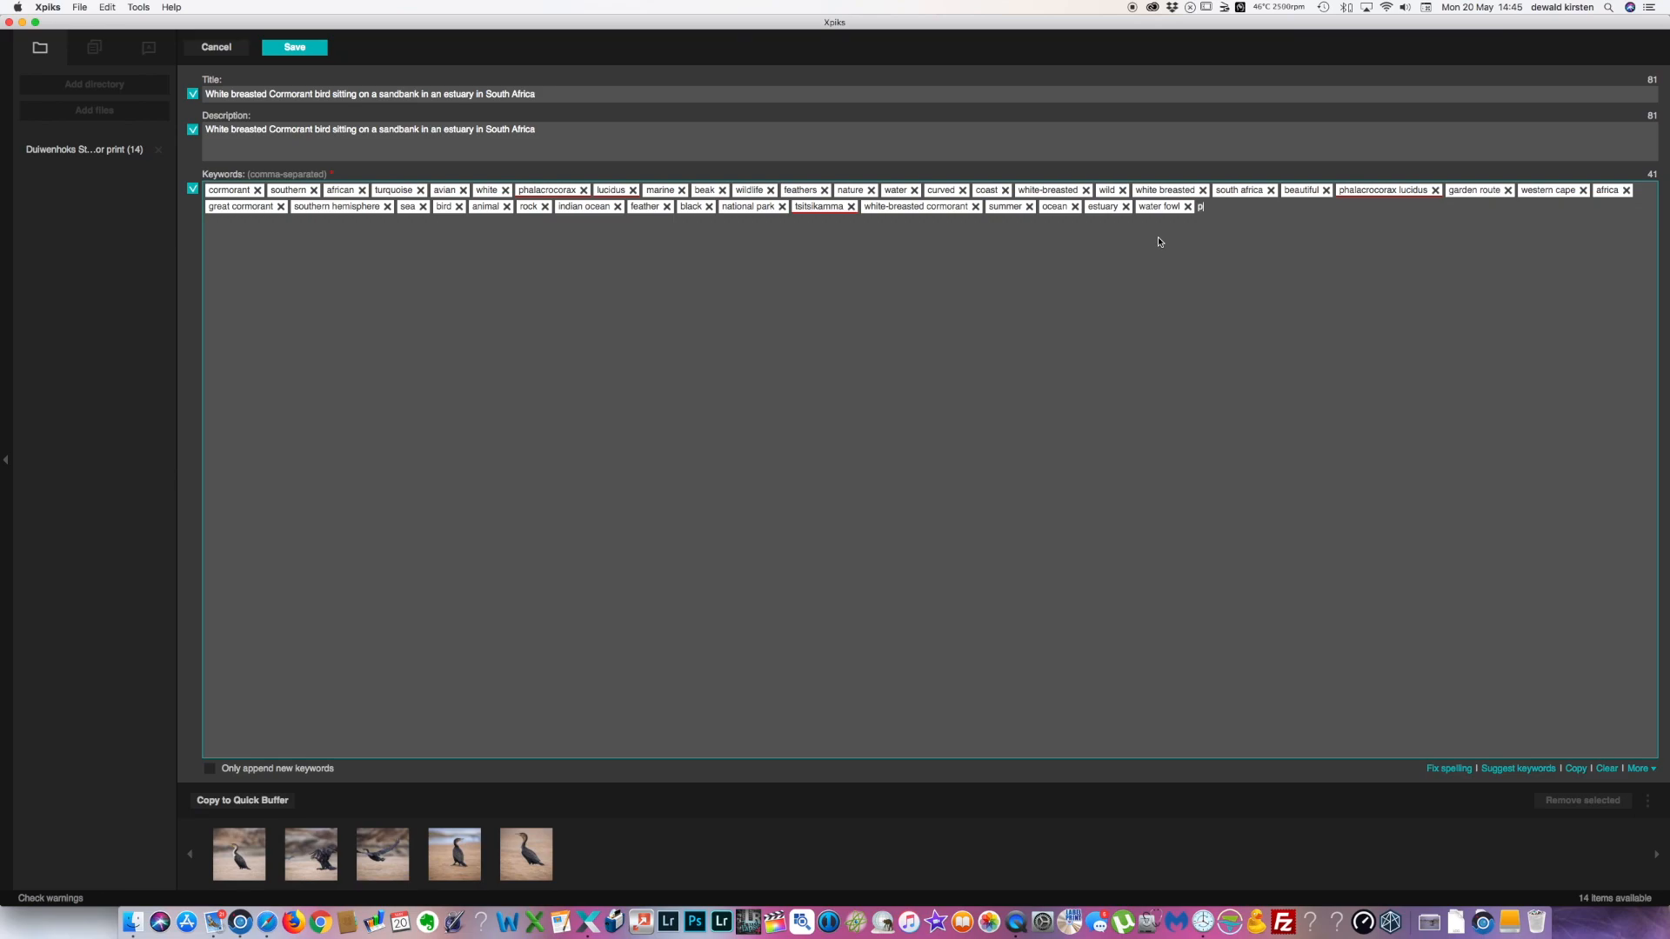
pyautogui.write('predator')
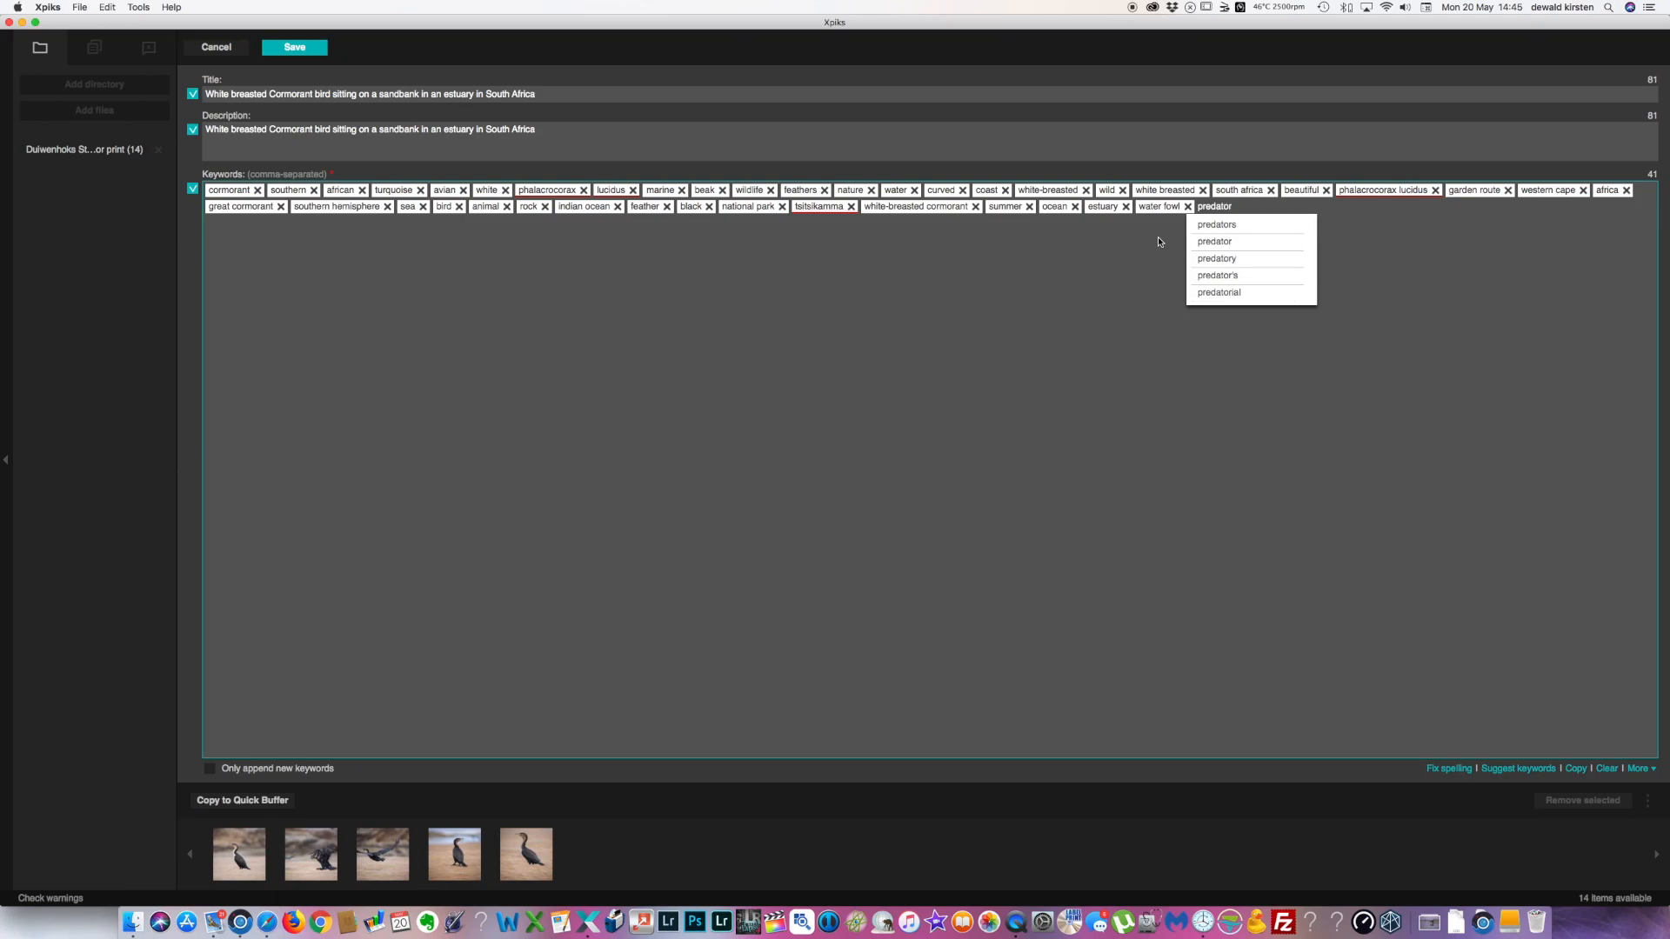
pyautogui.press('Return')
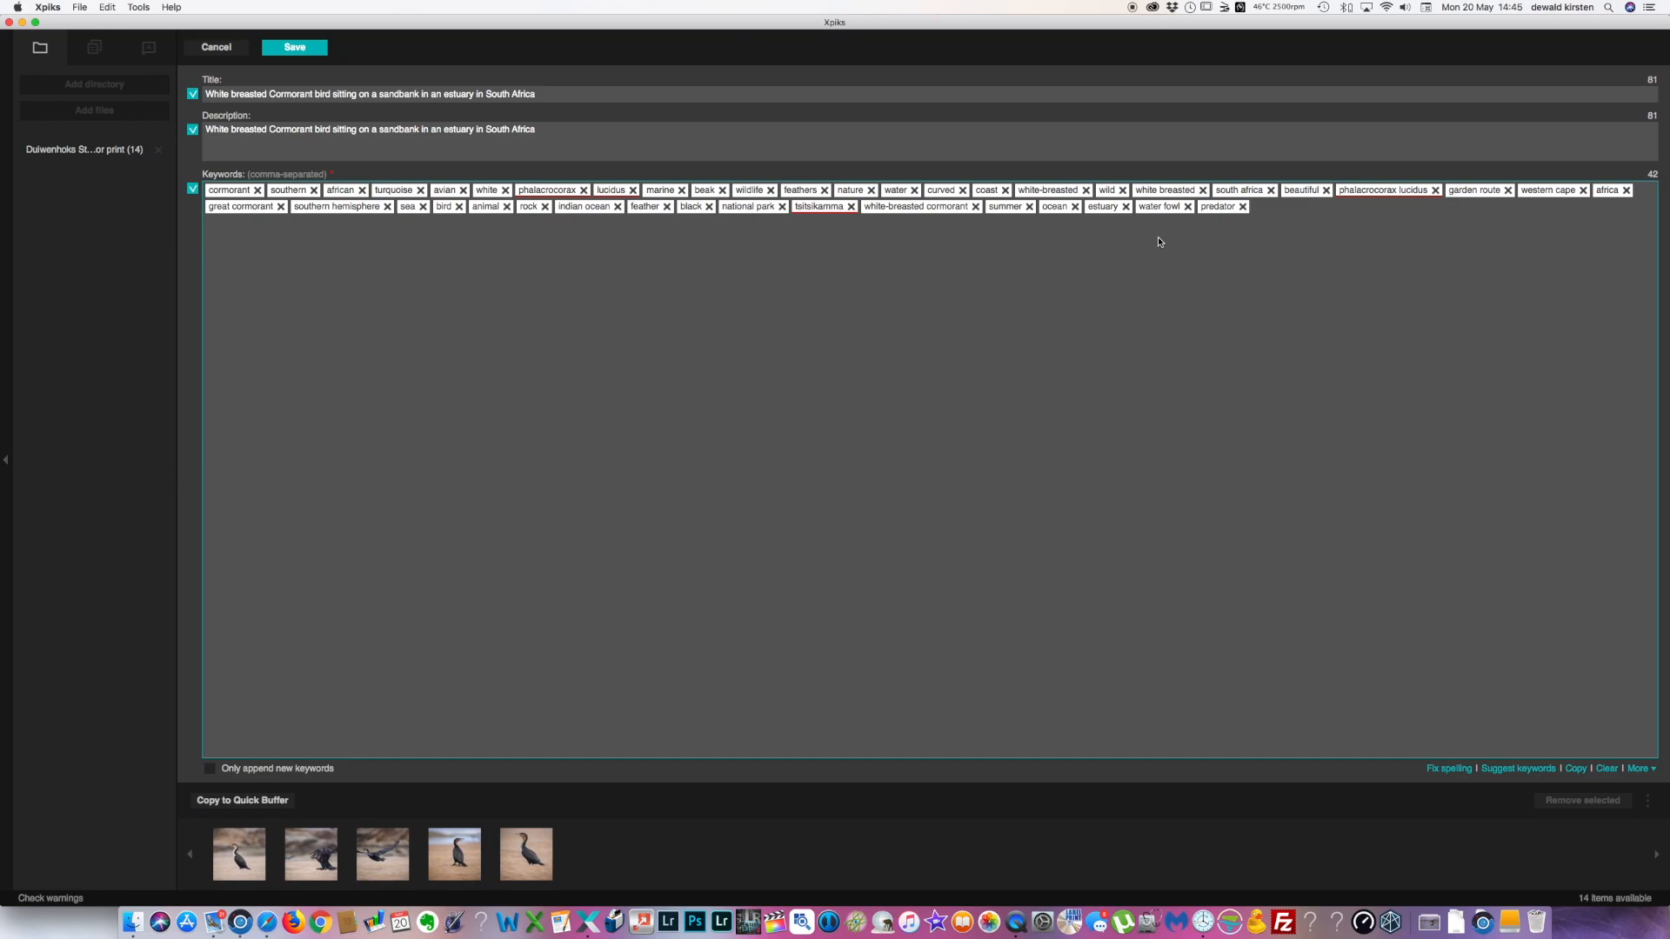
pyautogui.write('flight')
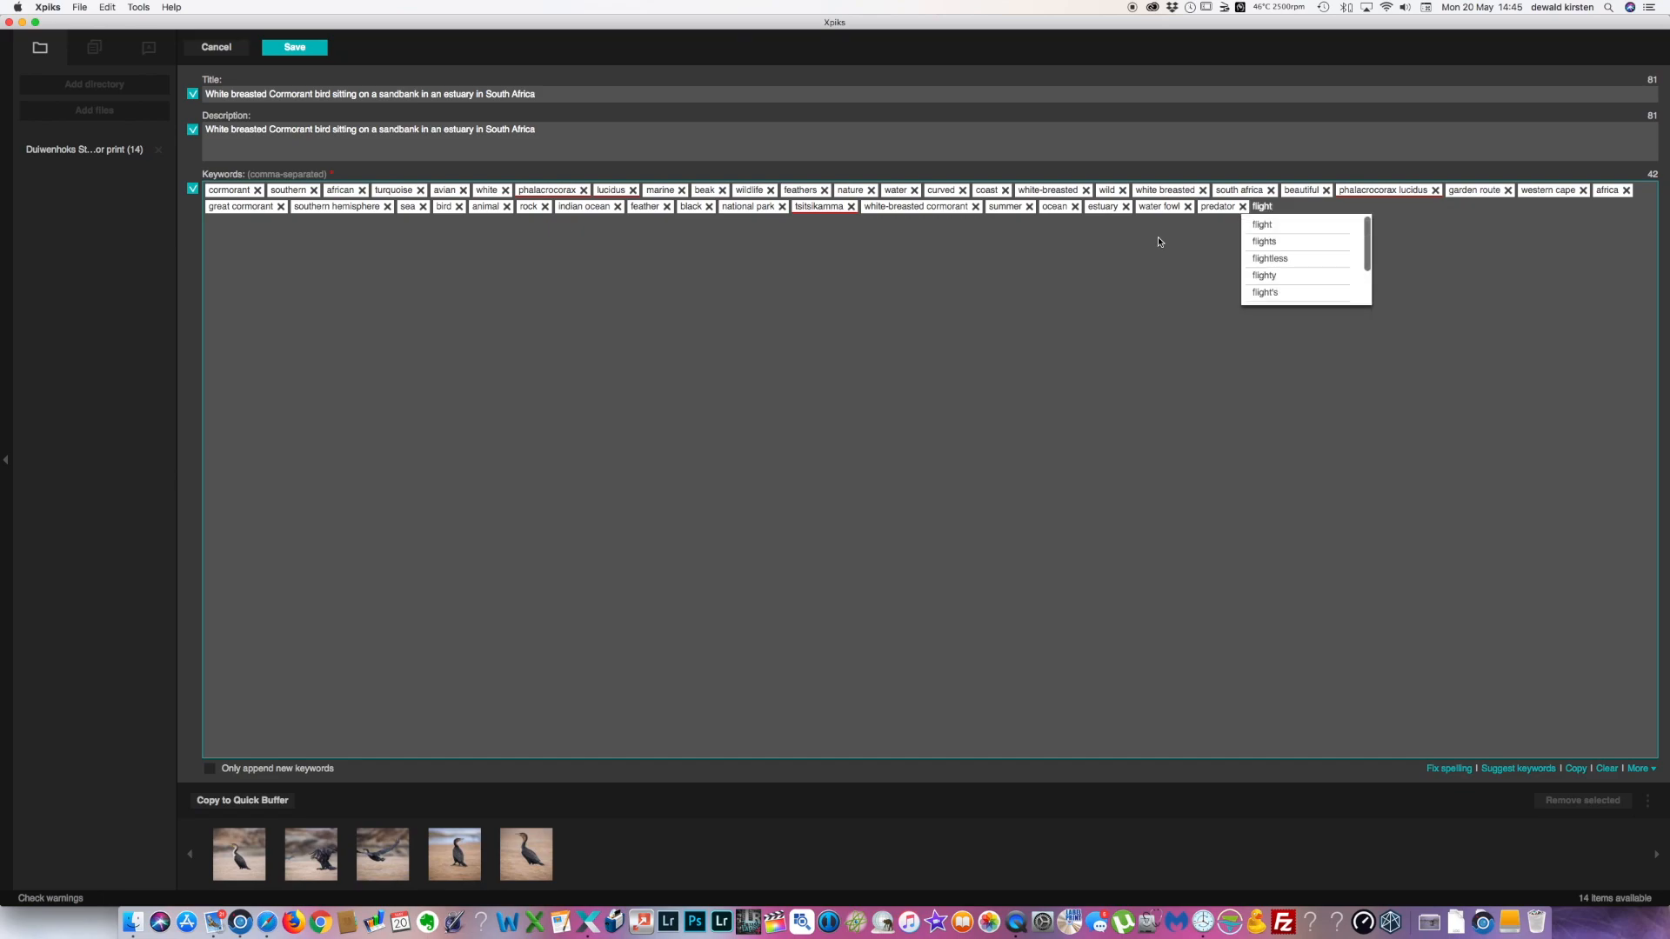
pyautogui.press('Return')
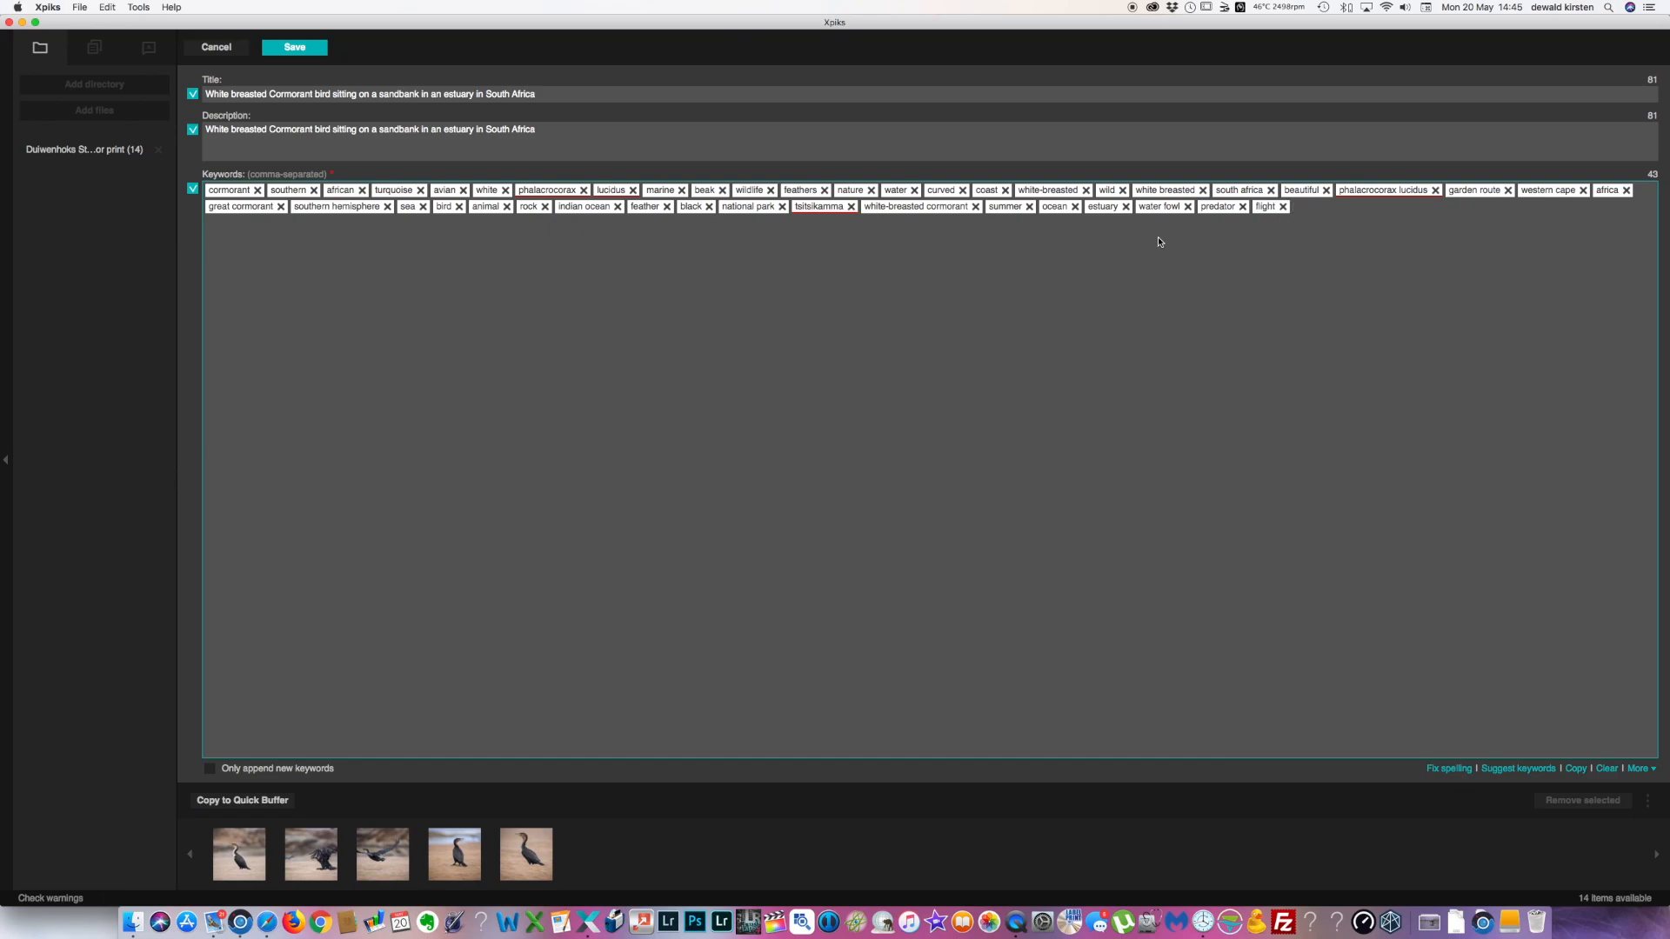
# Step: Add the keywords bird in flight, sand bank and duiwenhoksriver, and save the shared metadata of the cormorant photos
pyautogui.write('bird in flight')
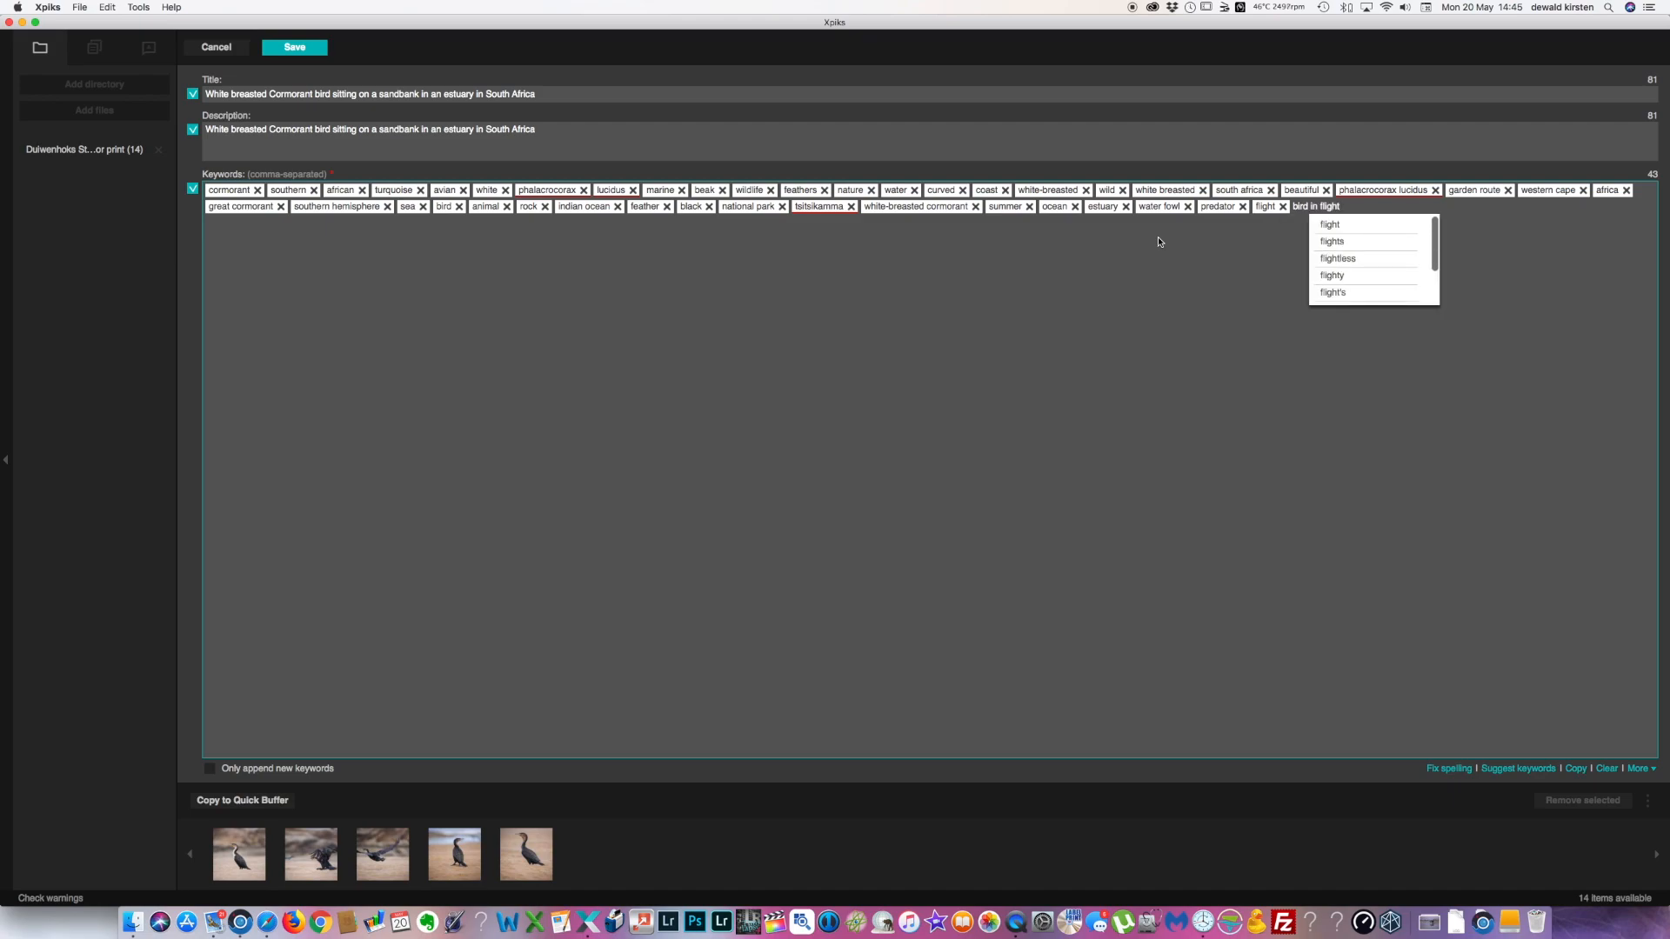
pyautogui.press('Return')
pyautogui.write('sand ban')
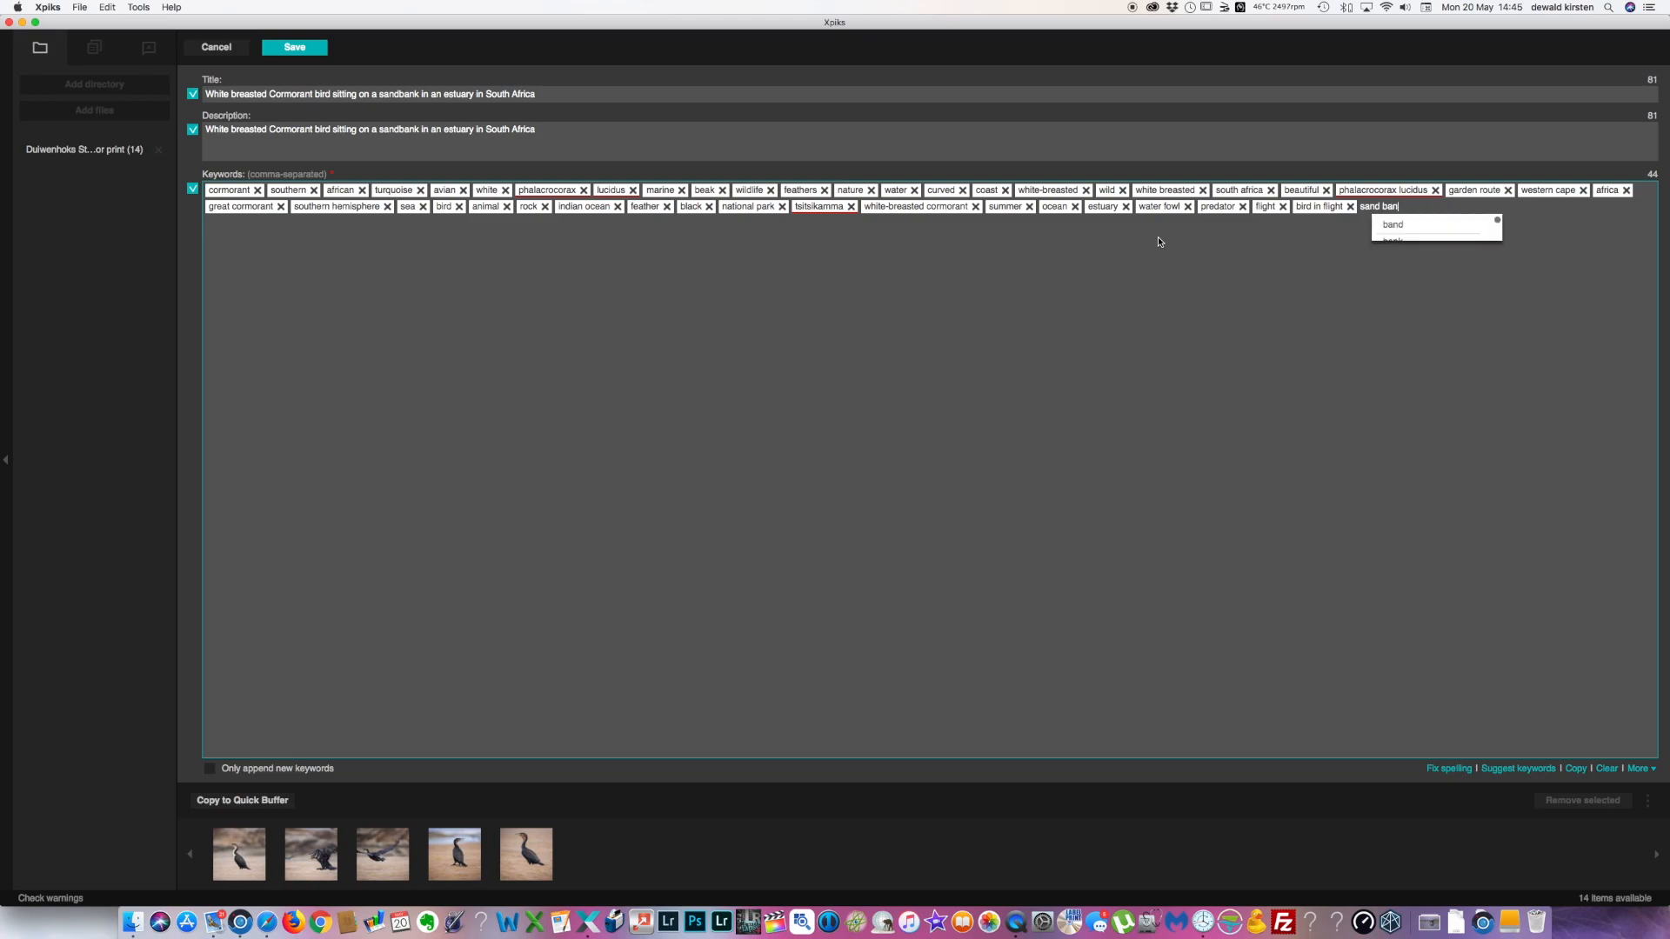
pyautogui.press('Return')
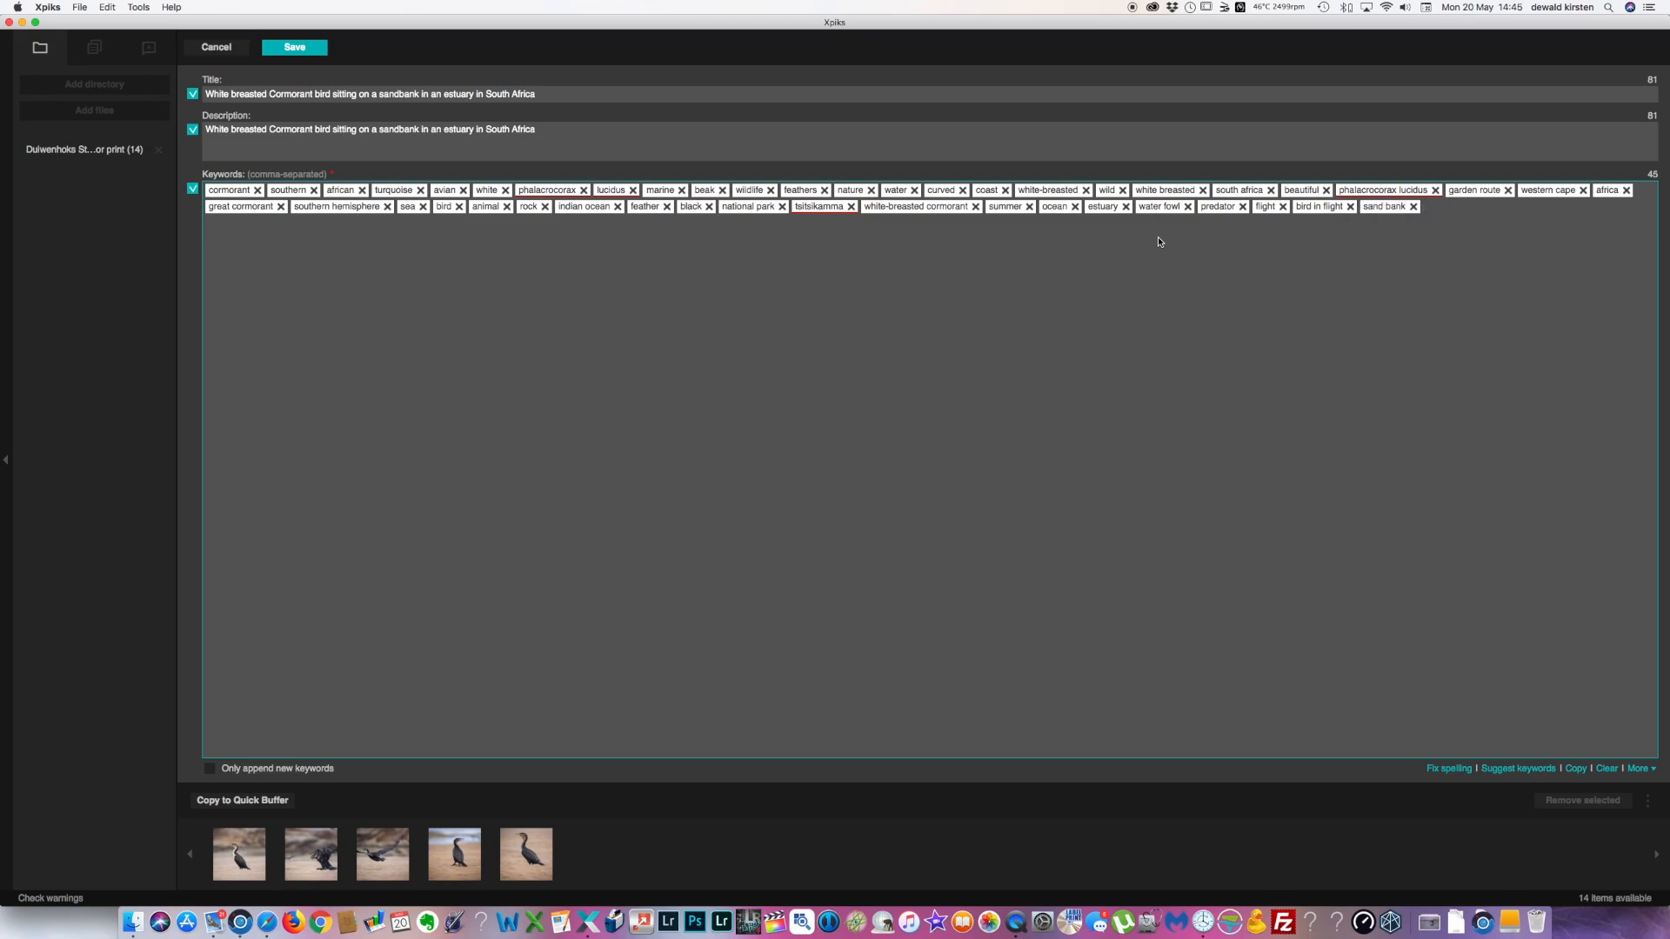
pyautogui.write('duiwenhoks')
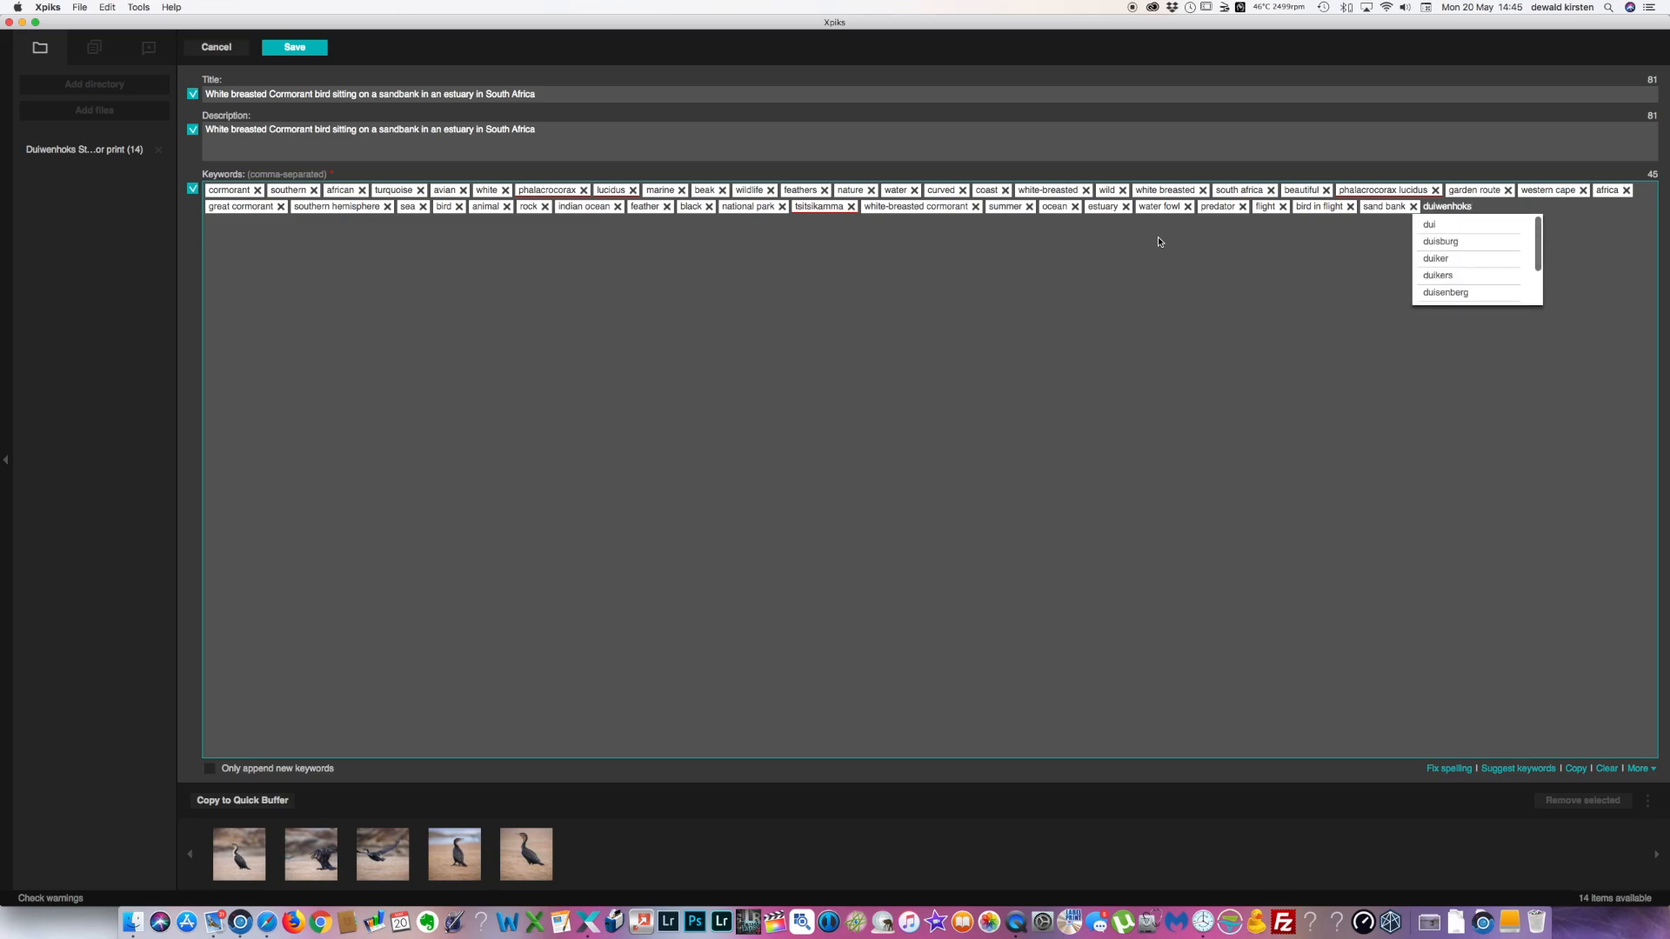
pyautogui.write('river')
pyautogui.press('Return')
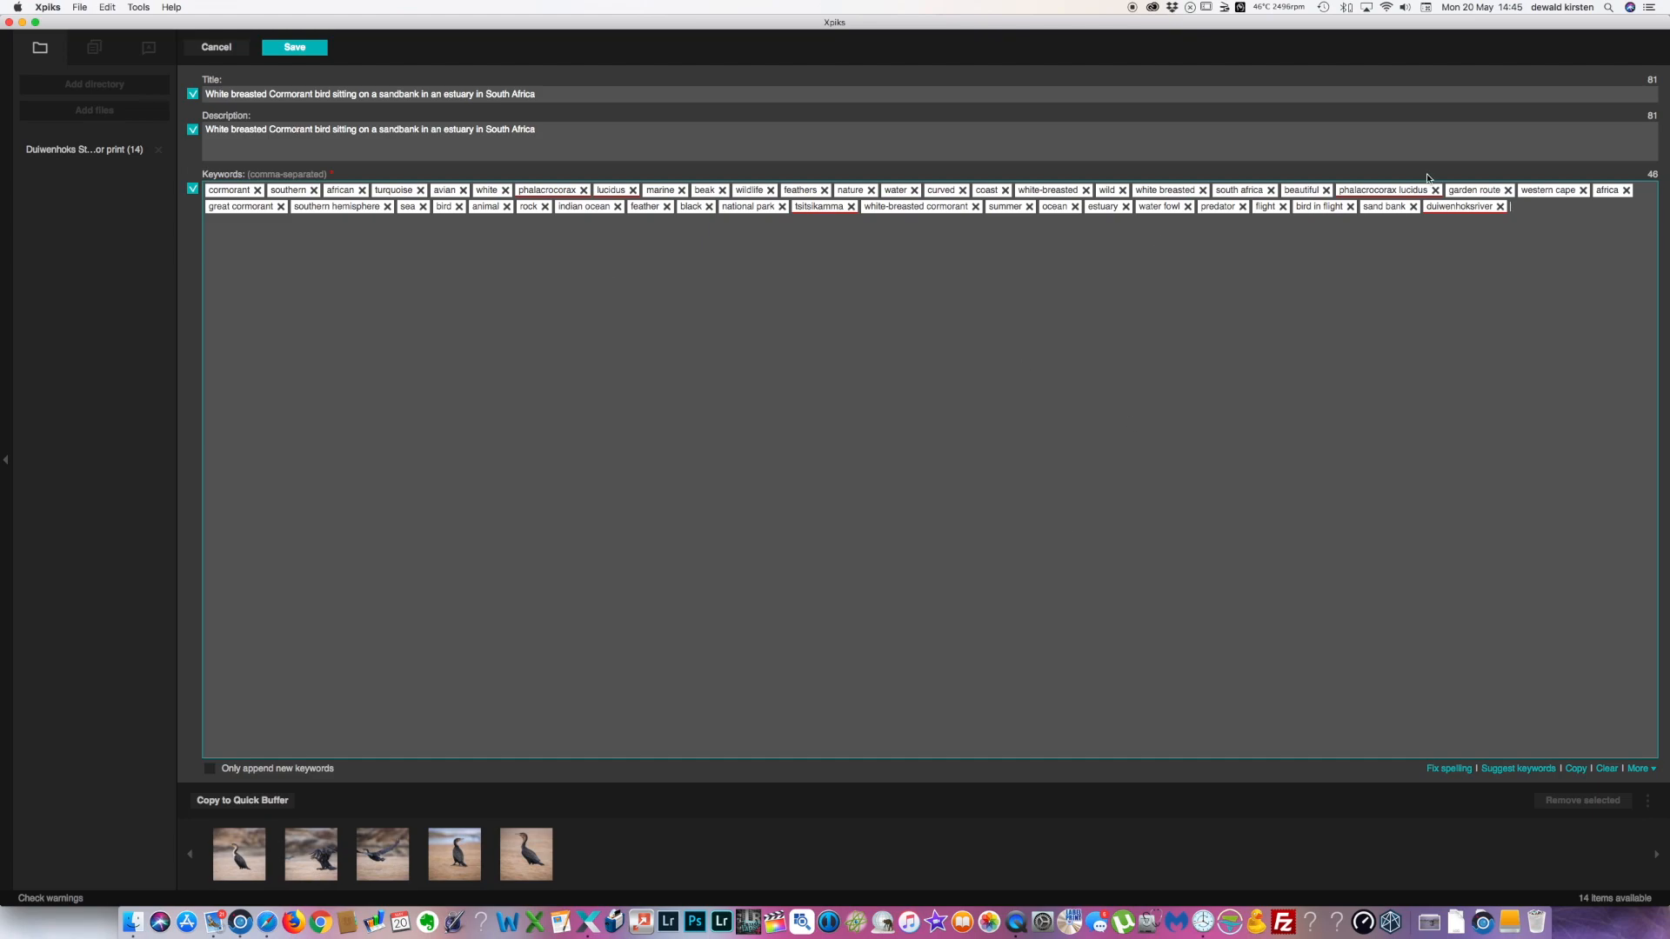
pyautogui.click(295, 47)
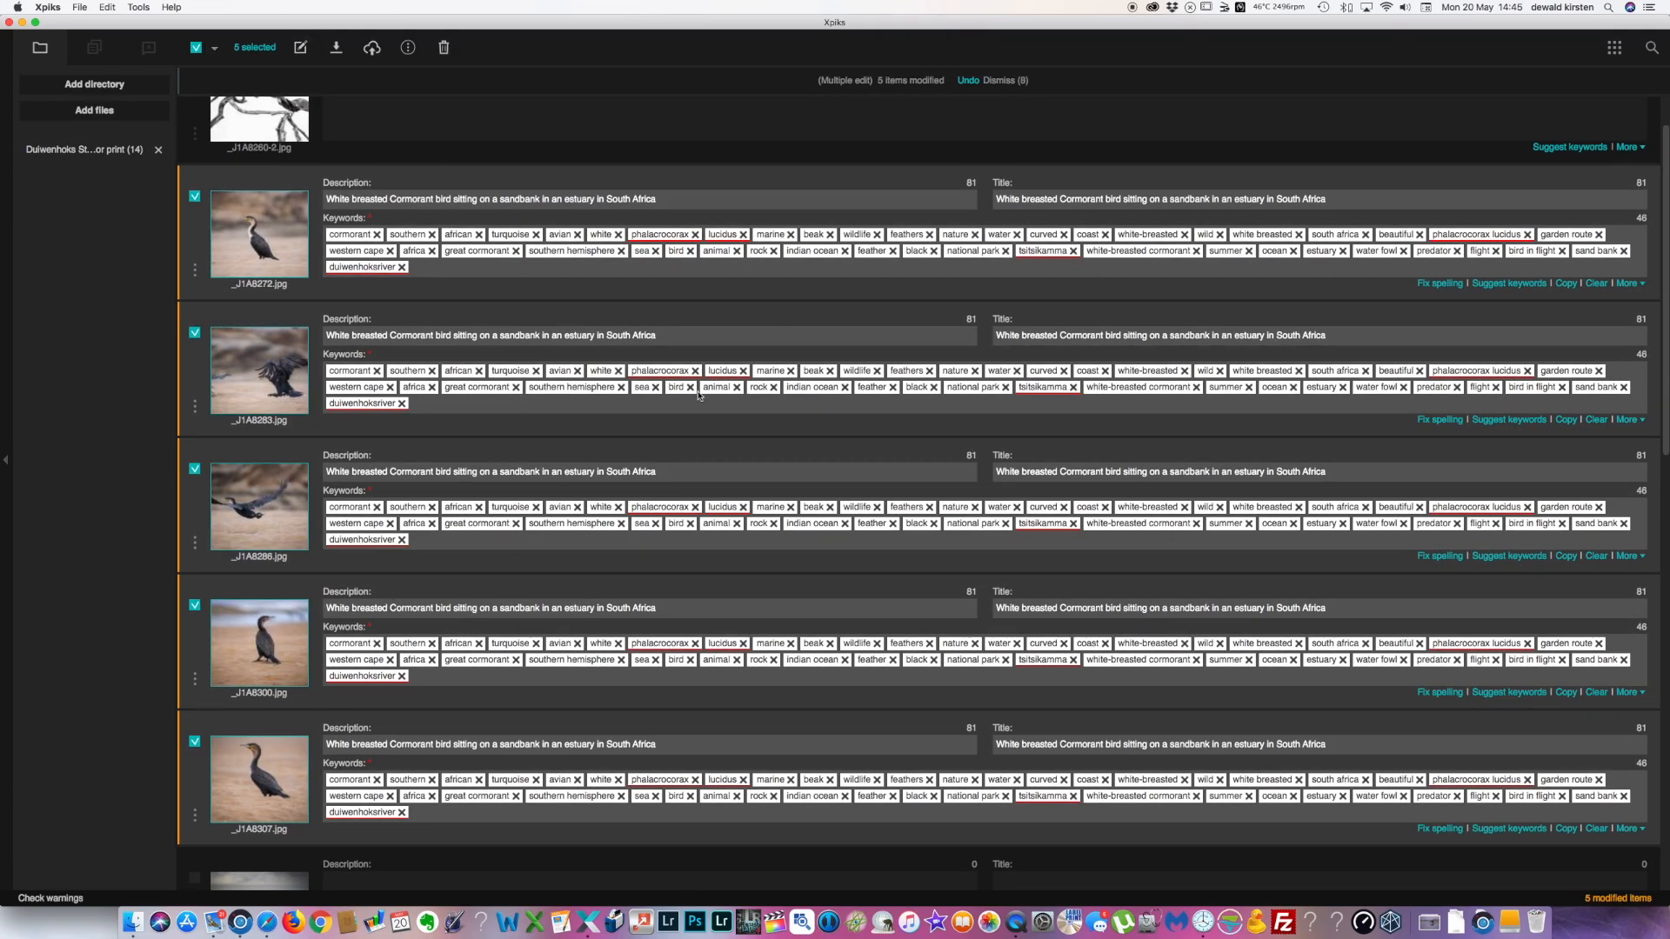
pyautogui.scroll(1, 698, 396)
pyautogui.scroll(-1, 698, 396)
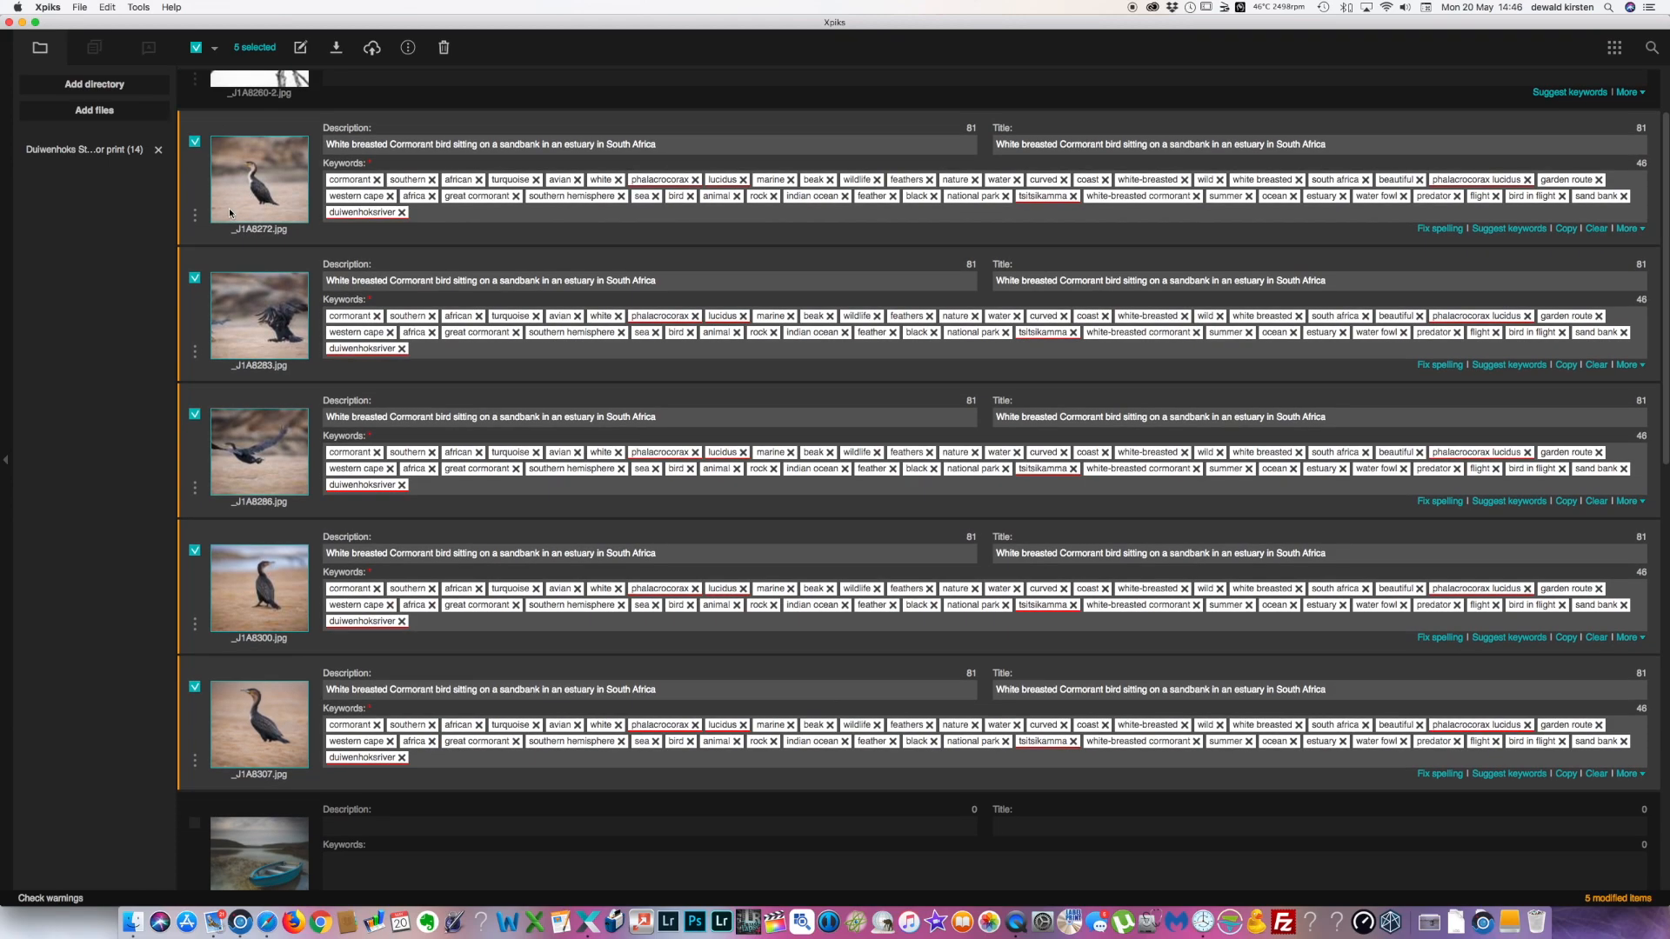
# Step: Deselect the cormorant photos and select the three photos of the blue boat instead
pyautogui.click(196, 48)
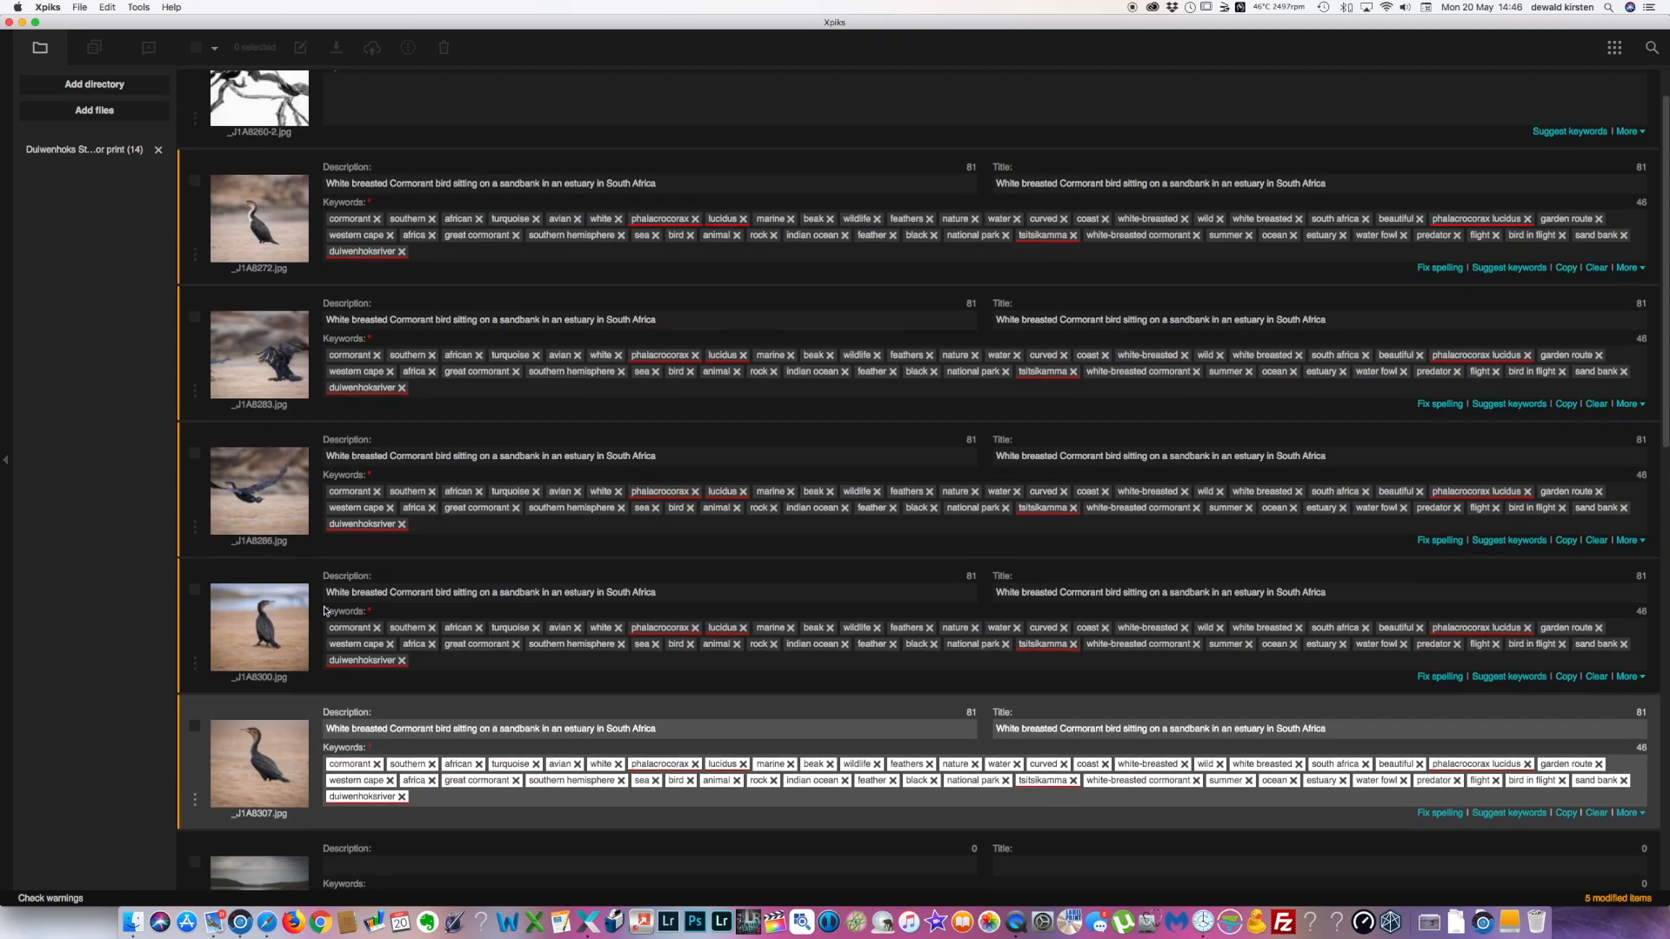
pyautogui.scroll(1, 323, 610)
pyautogui.scroll(-5, 323, 610)
pyautogui.scroll(-3, 324, 611)
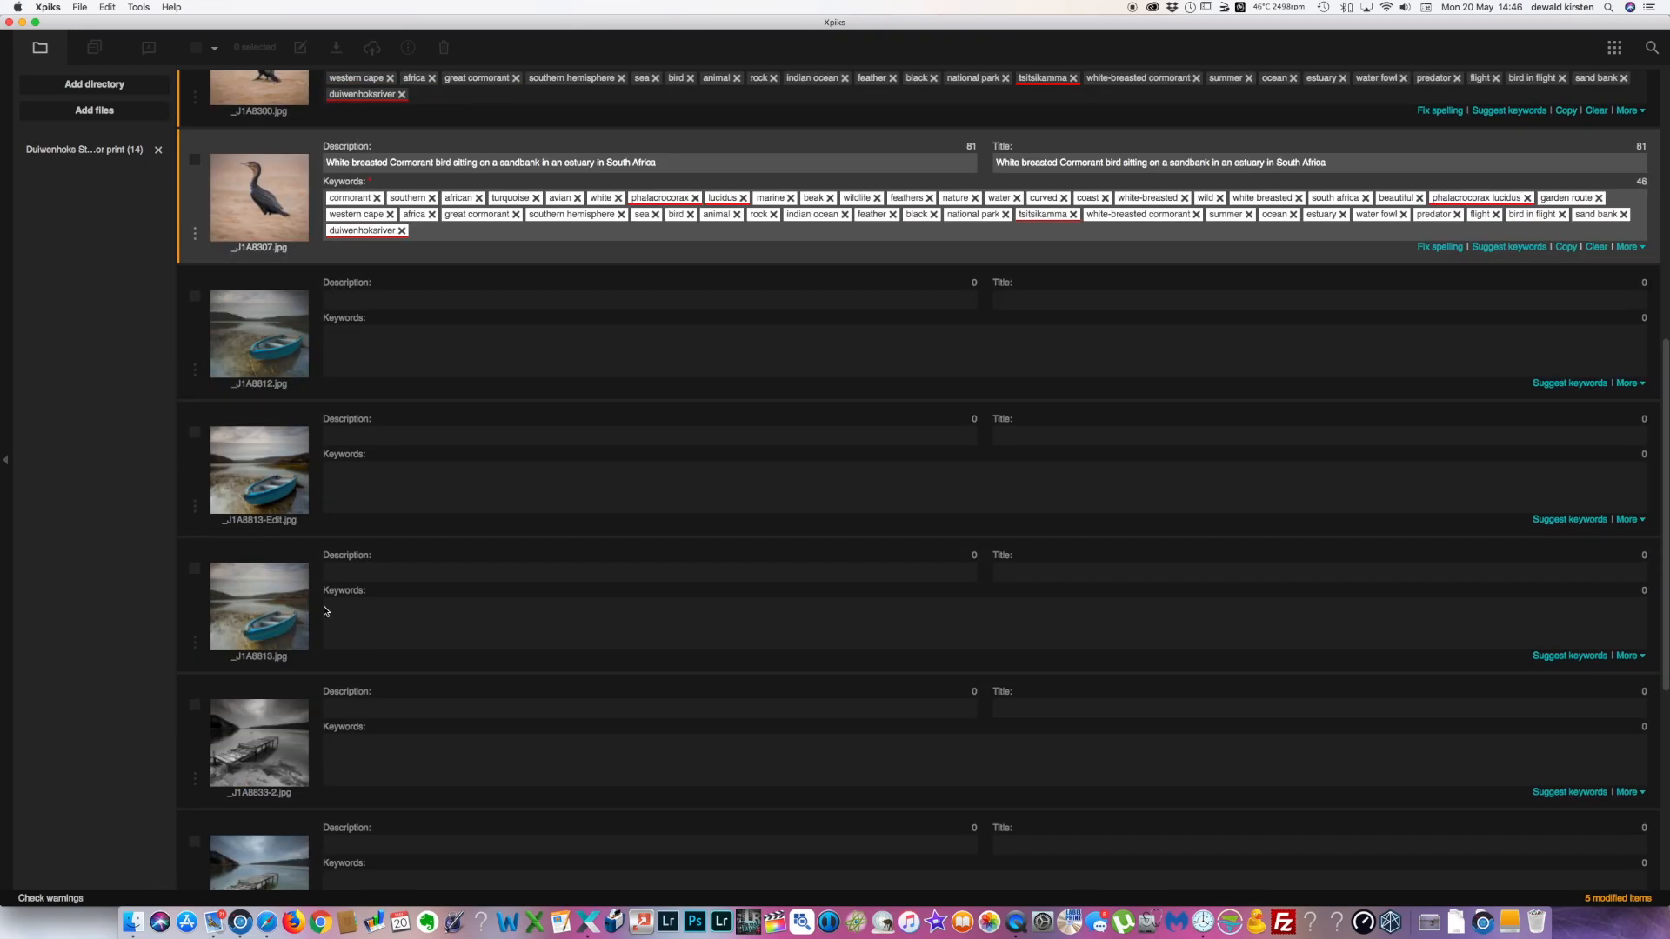
pyautogui.click(199, 308)
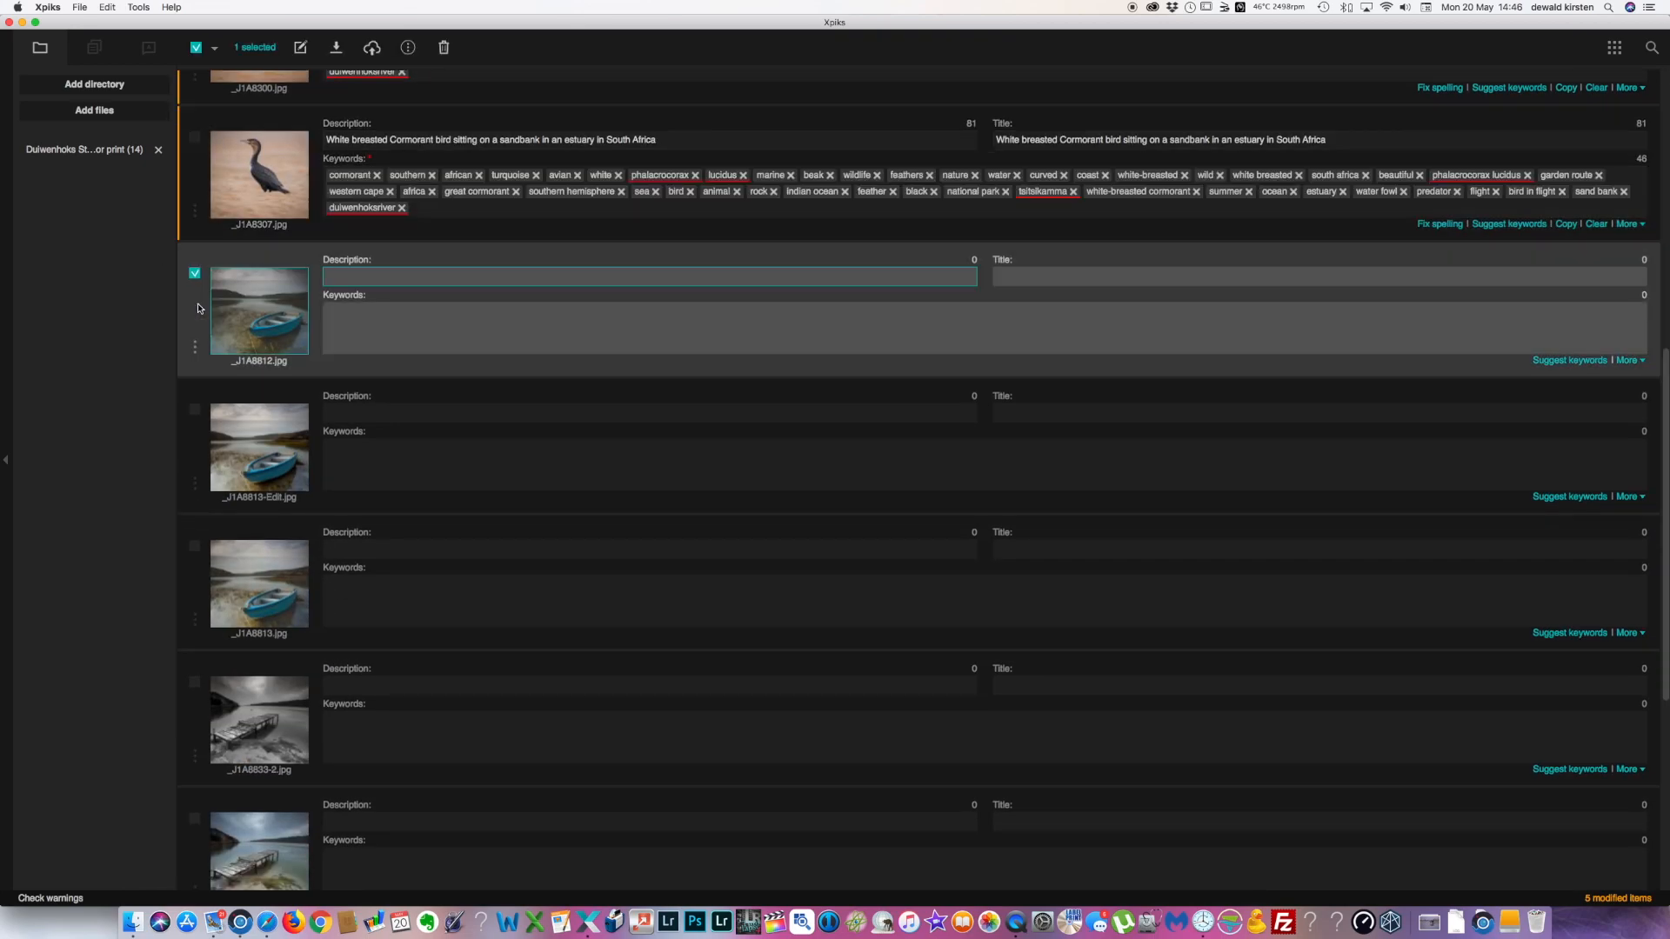
pyautogui.click(197, 433)
pyautogui.click(196, 572)
pyautogui.scroll(-5, 211, 707)
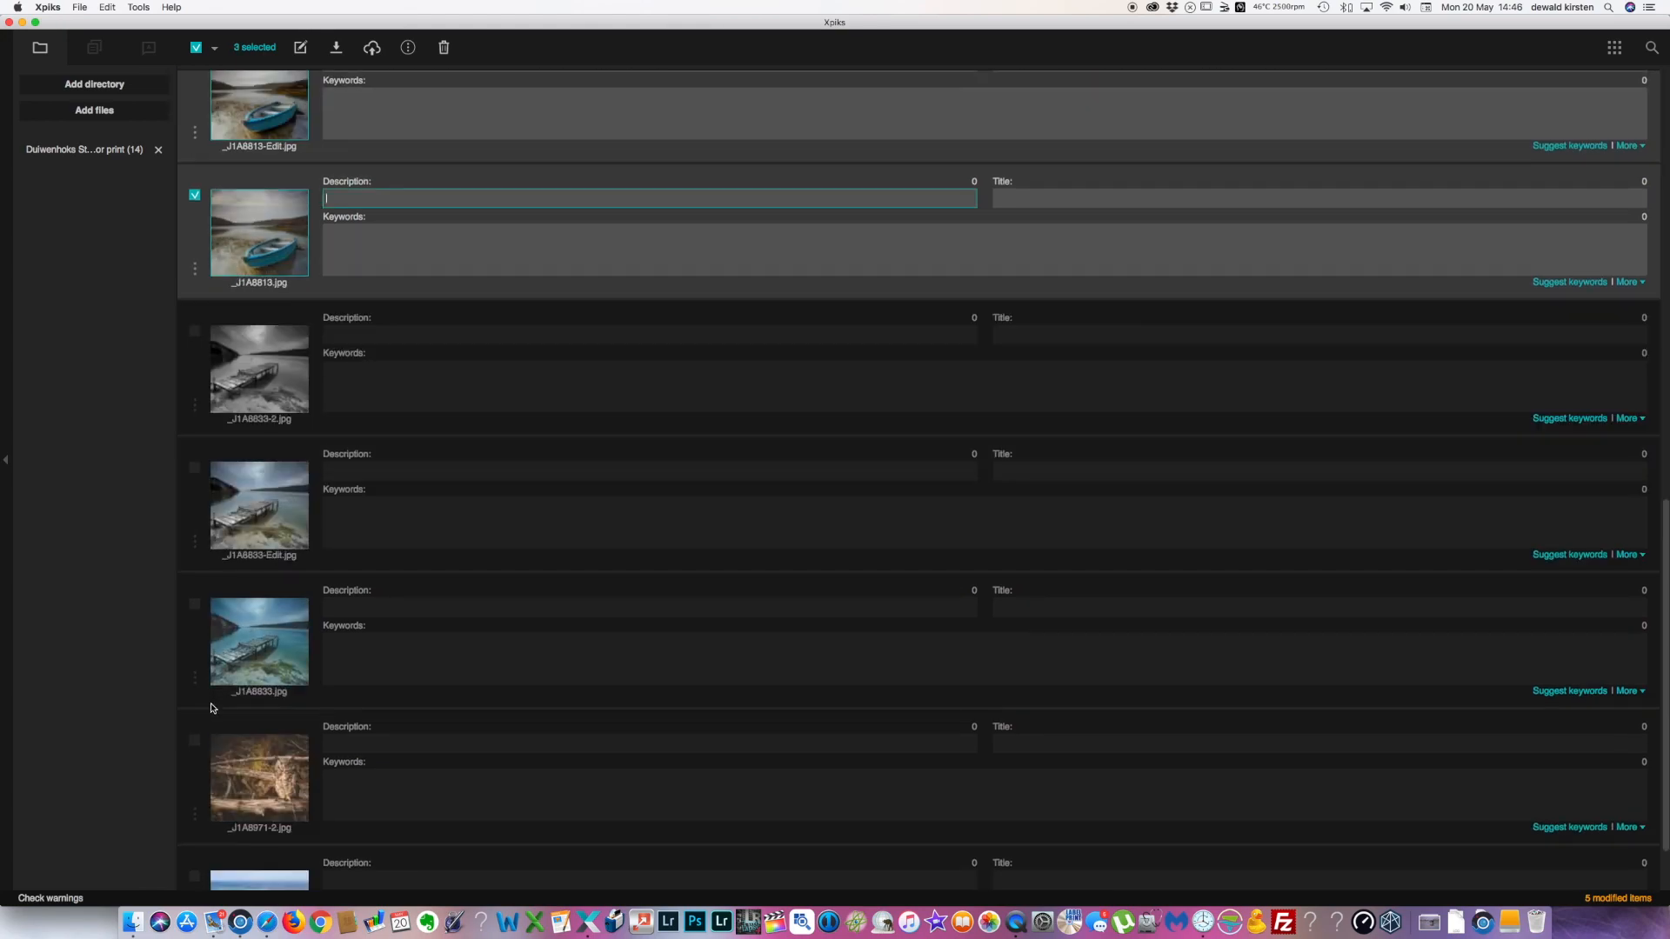
pyautogui.scroll(5, 211, 707)
pyautogui.scroll(2, 211, 708)
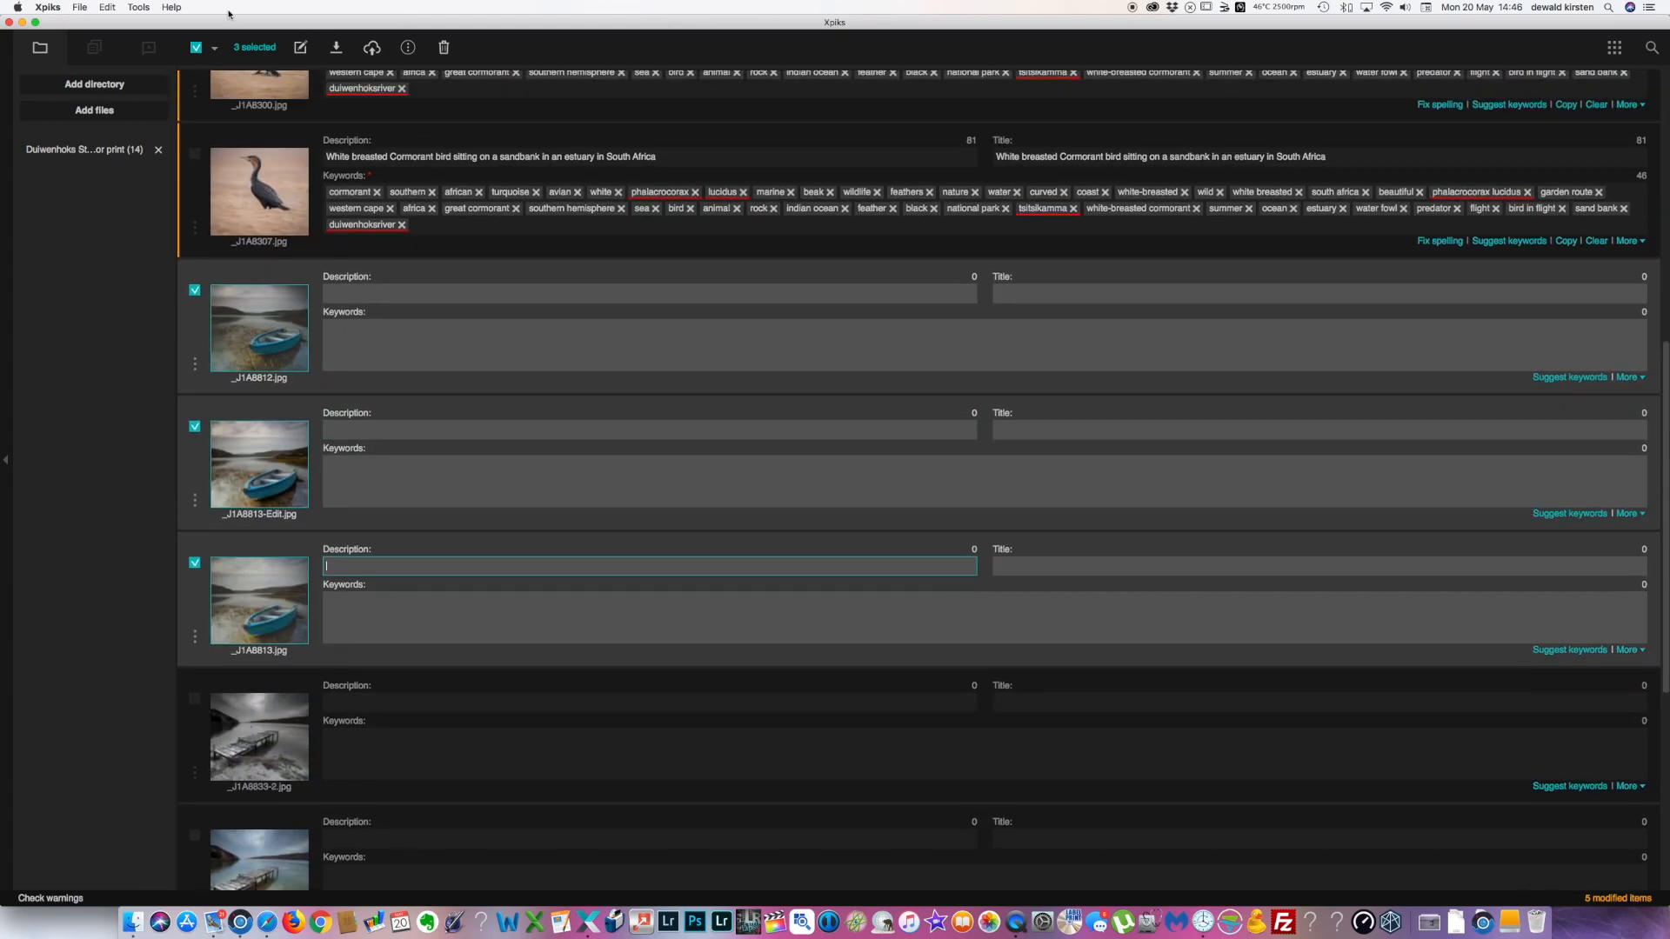
# Step: Give the three boat photos the title and description "Wide angle landscape image of an old fisghing boat in an estuary in South Africa"
pyautogui.click(300, 47)
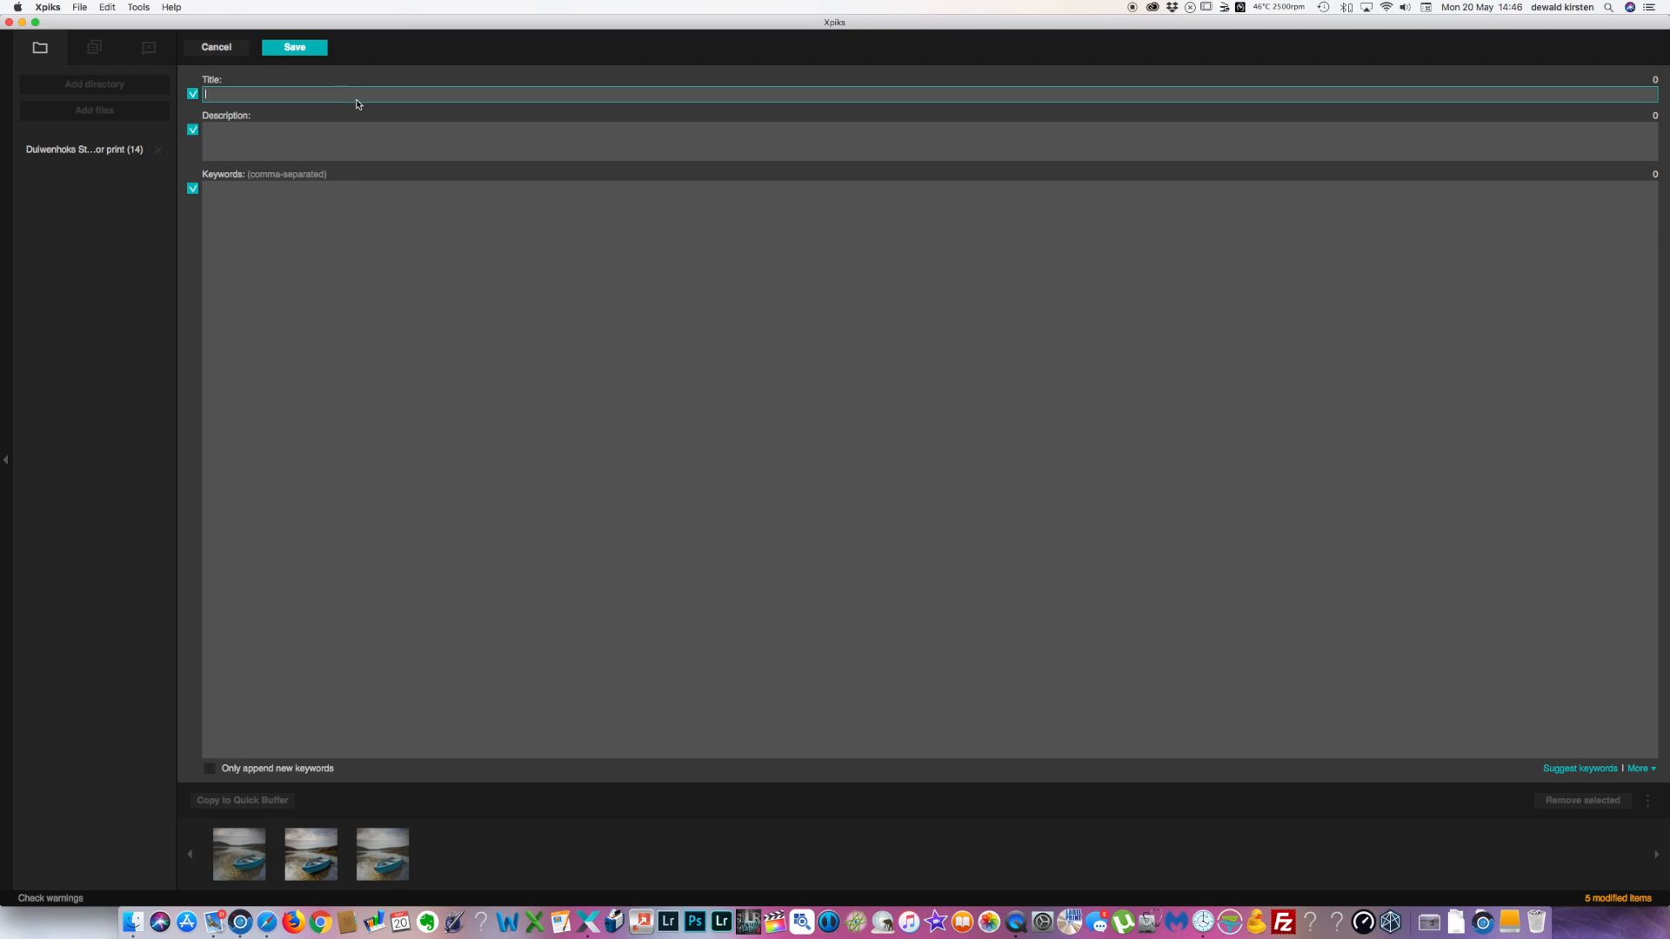
pyautogui.write('Wide angle landscape image of a')
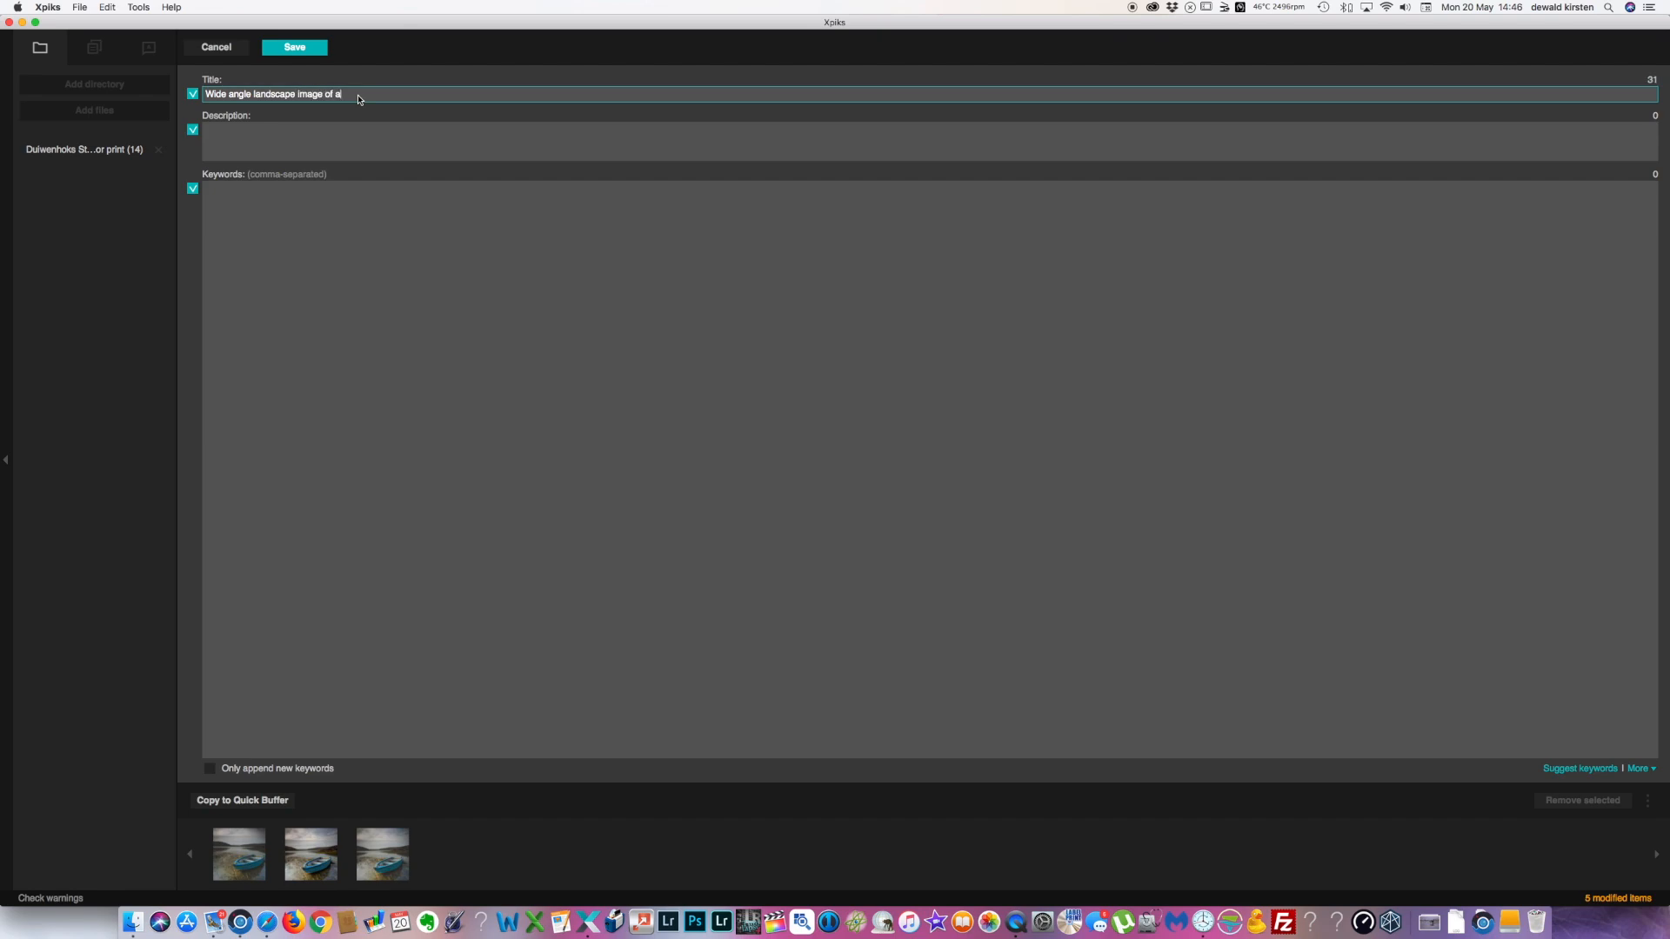
pyautogui.write('n old fisghing boat in an estuary in South Africa')
pyautogui.click(502, 136)
pyautogui.write('Wide angle landscape image of an old fisghing boat in an estuary in South Africa')
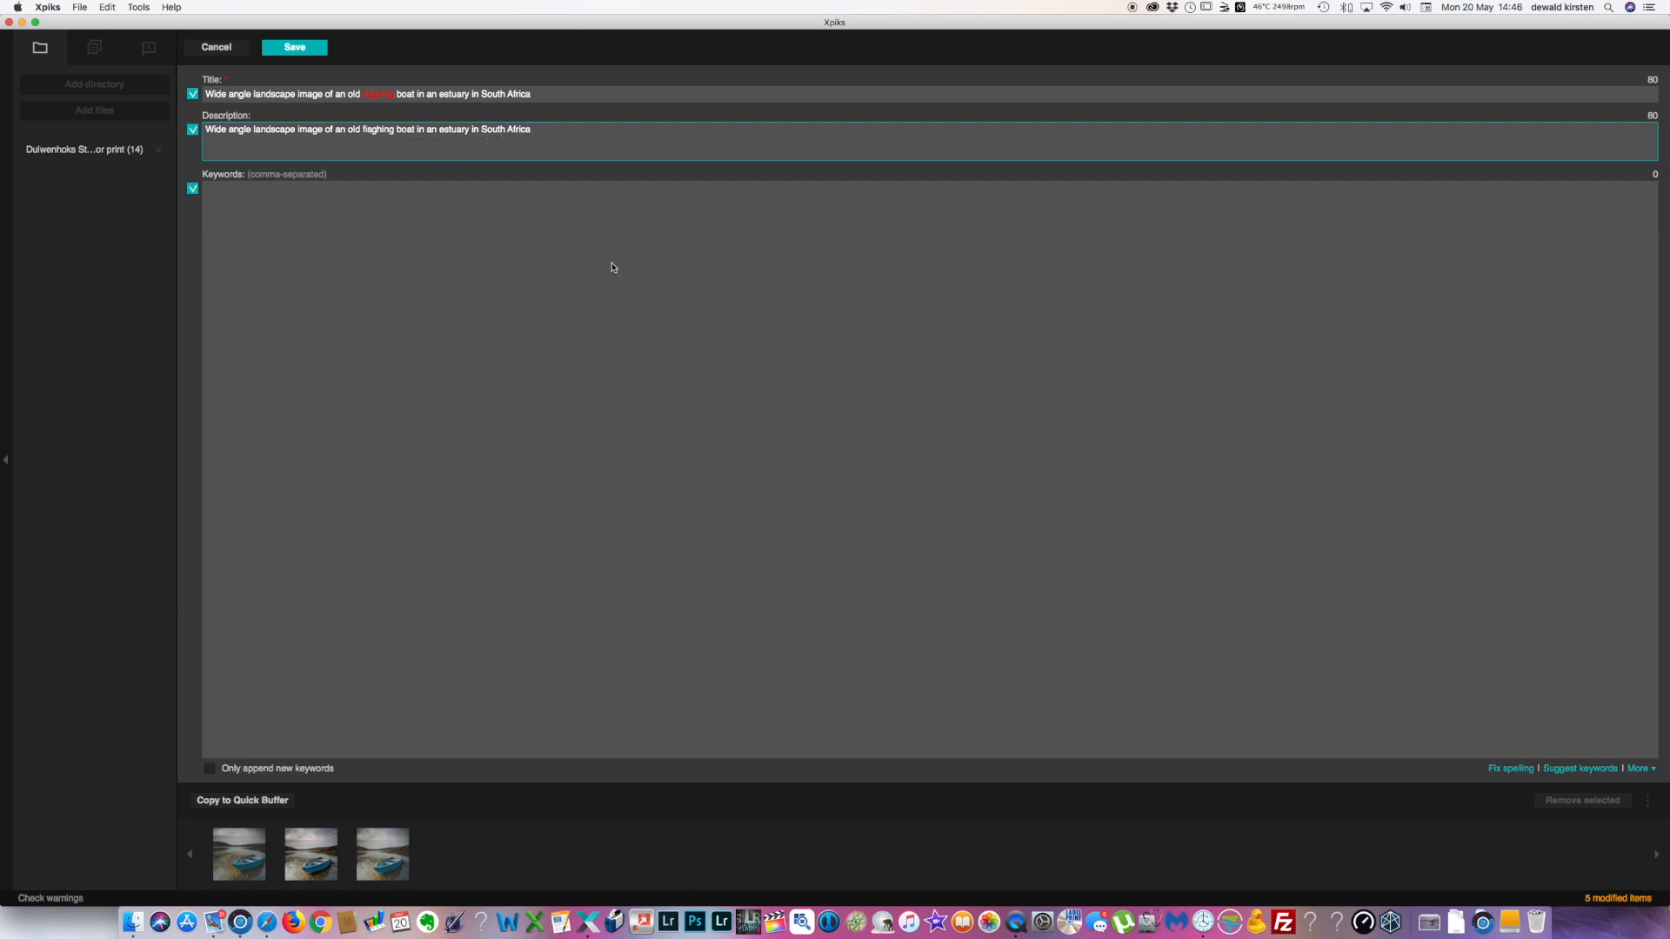
# Step: Correct the misspelled word "fisghing" to "fishing" in the title and description with the spelling suggestions
pyautogui.click(1507, 770)
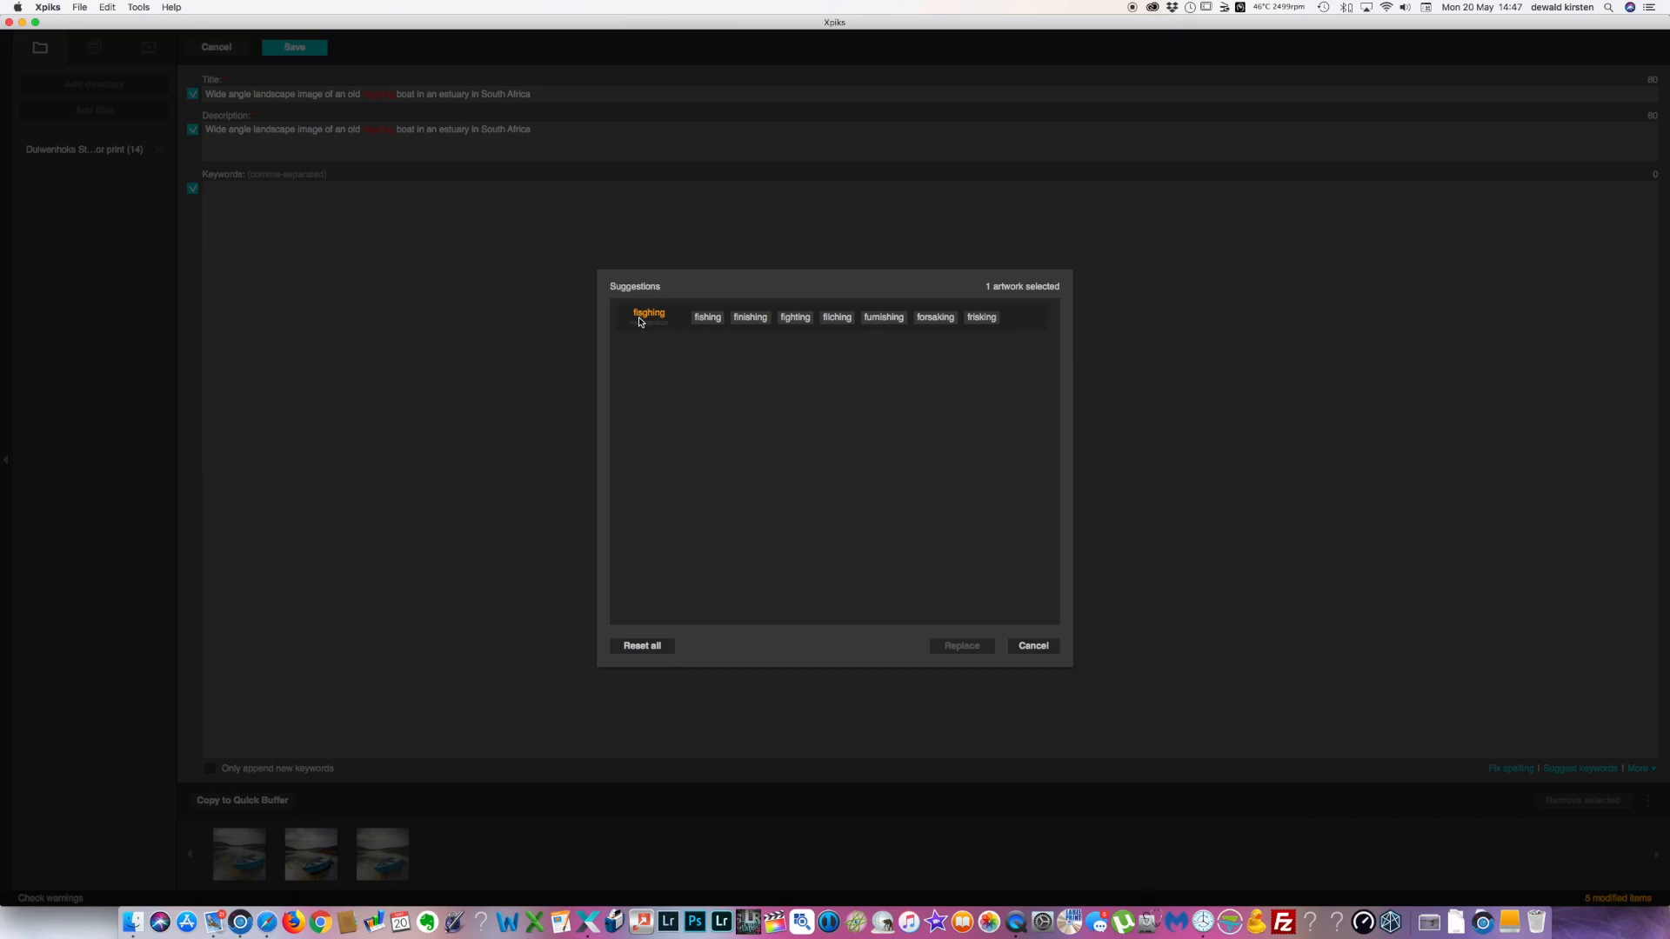
pyautogui.click(935, 318)
pyautogui.click(707, 317)
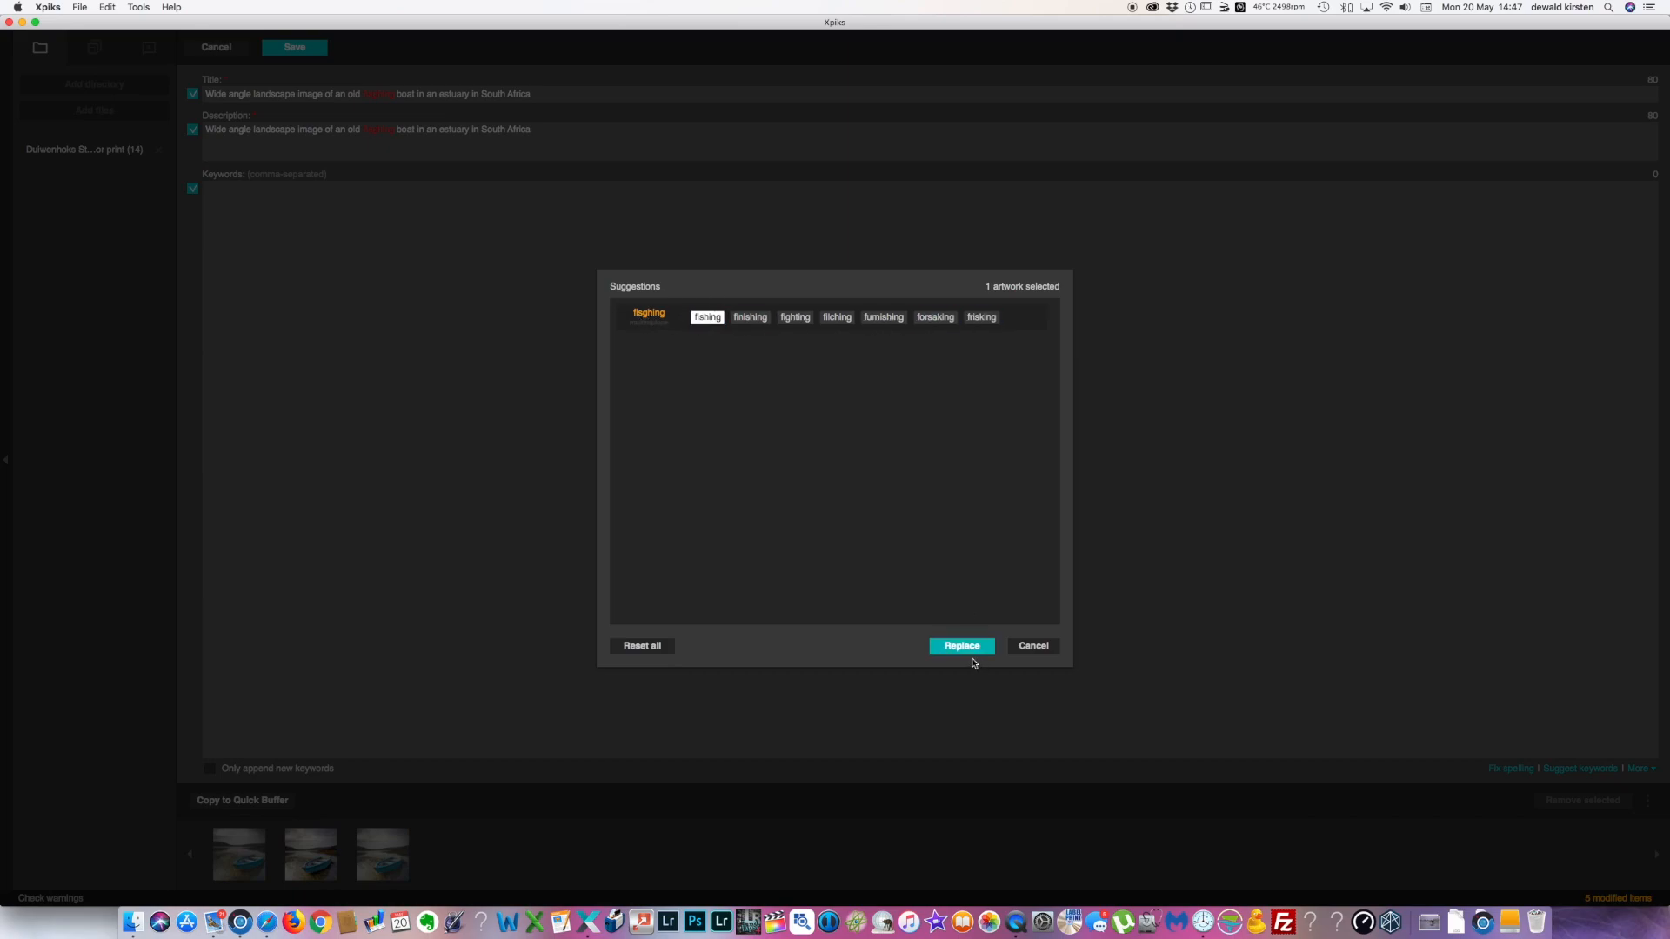
pyautogui.click(961, 645)
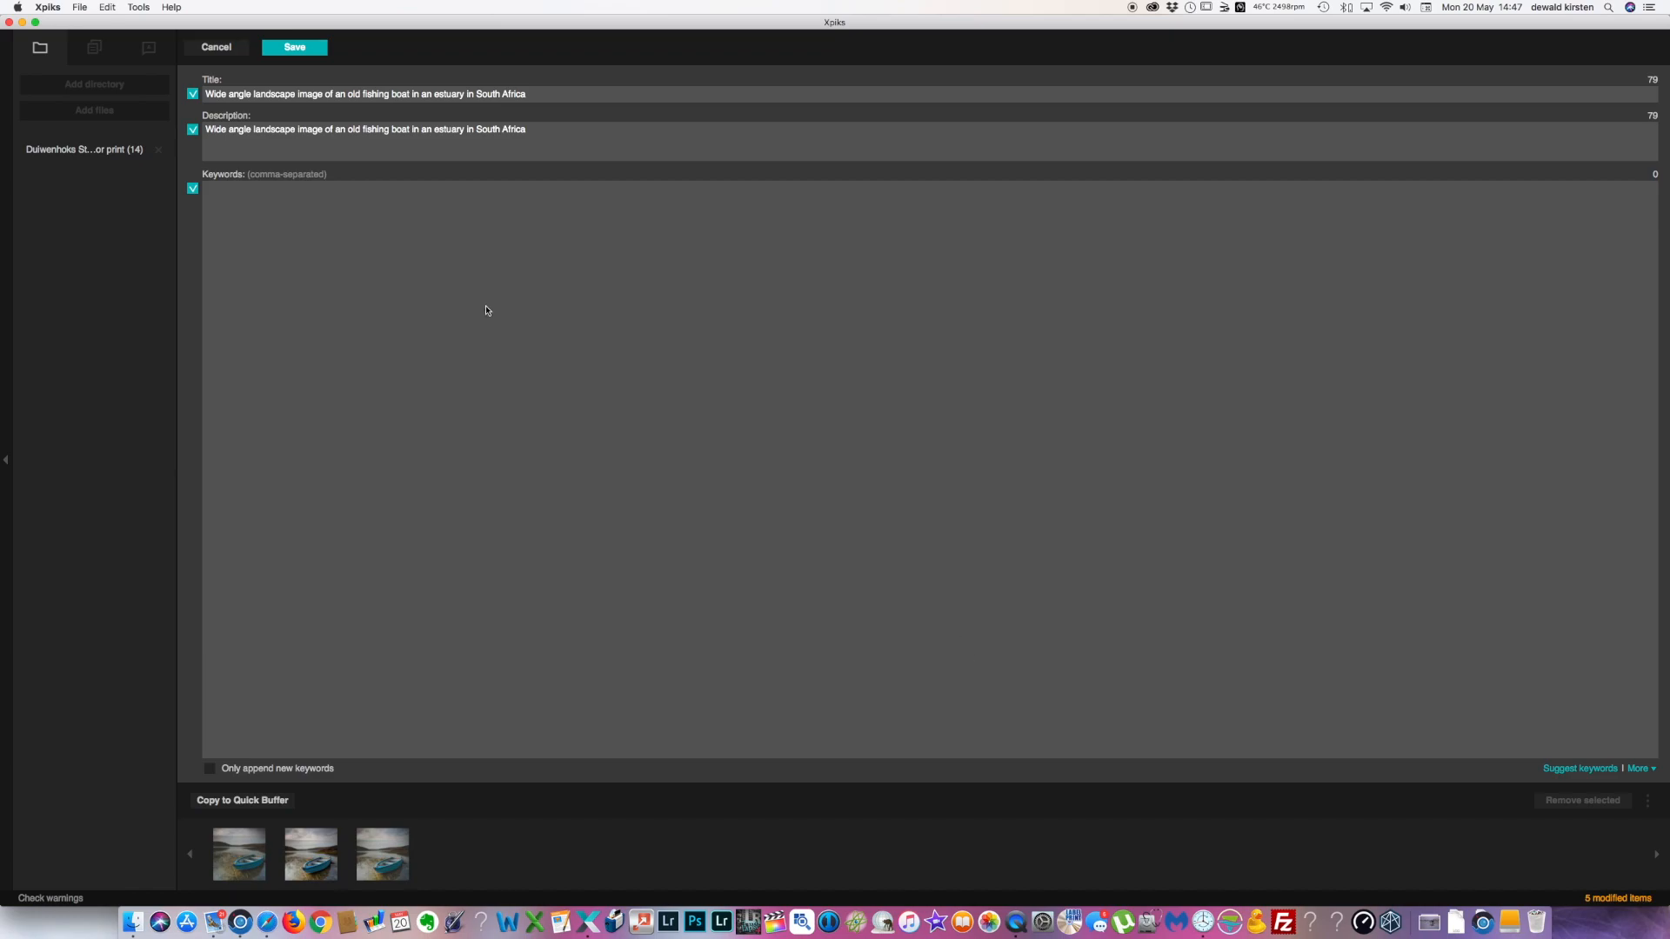
# Step: Open keyword suggestions for the three boat photos and search Shutterstock photos for "fishing boat estuary"
pyautogui.click(530, 247)
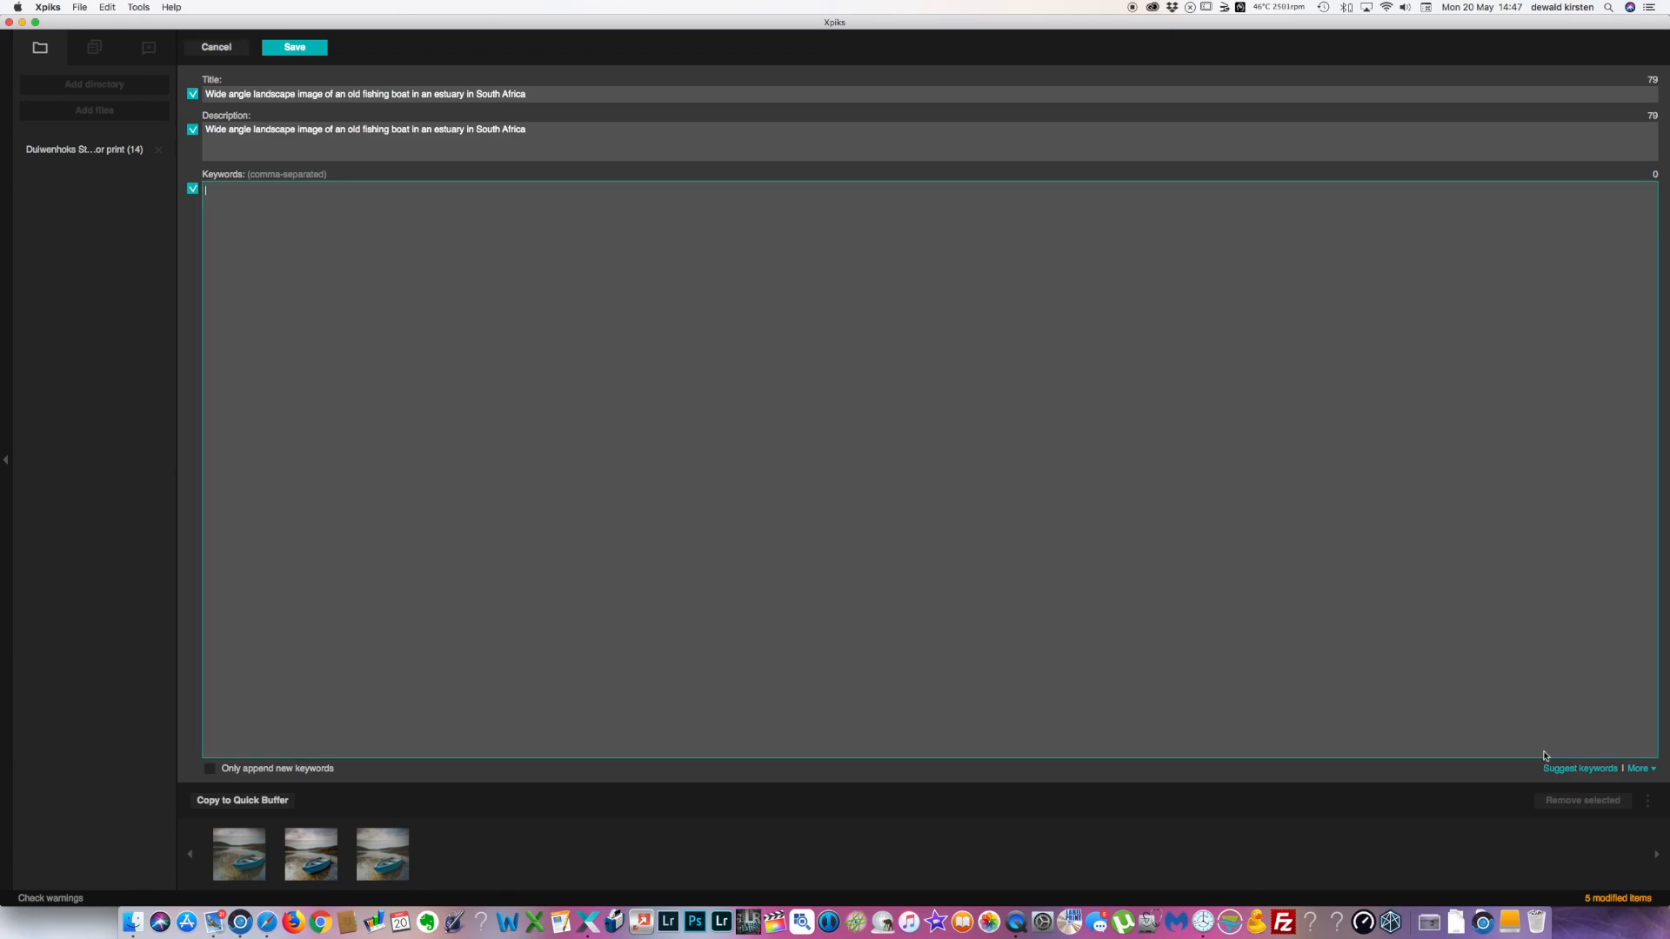
pyautogui.click(1566, 768)
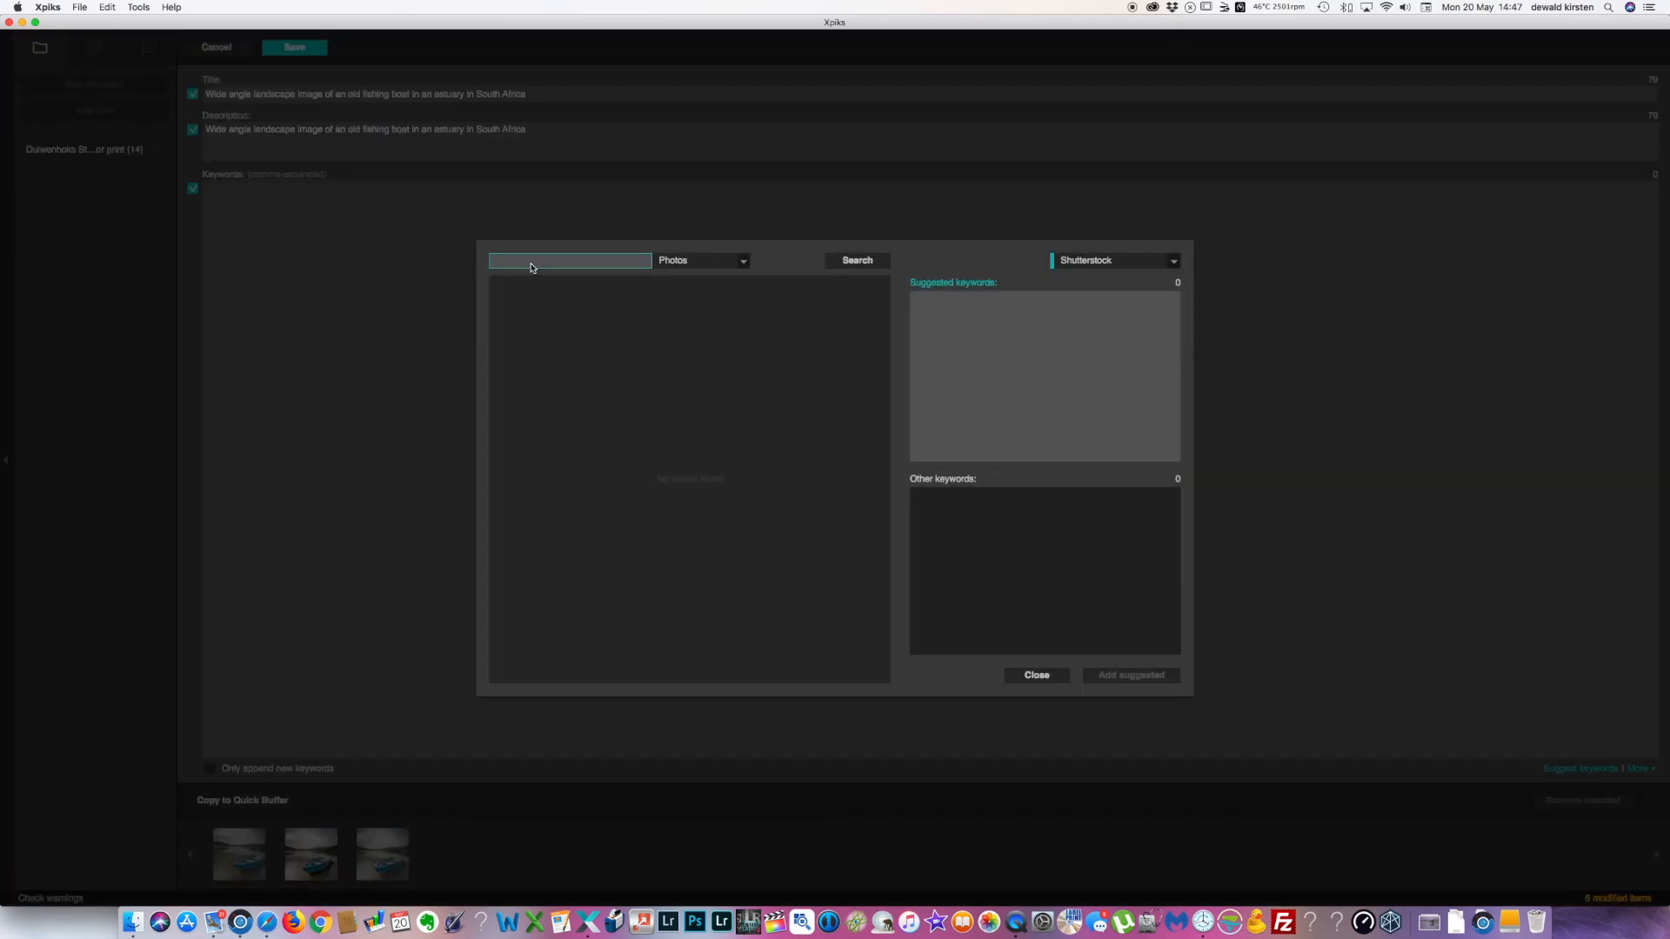
pyautogui.write('fishing boat estuary')
pyautogui.press('Return')
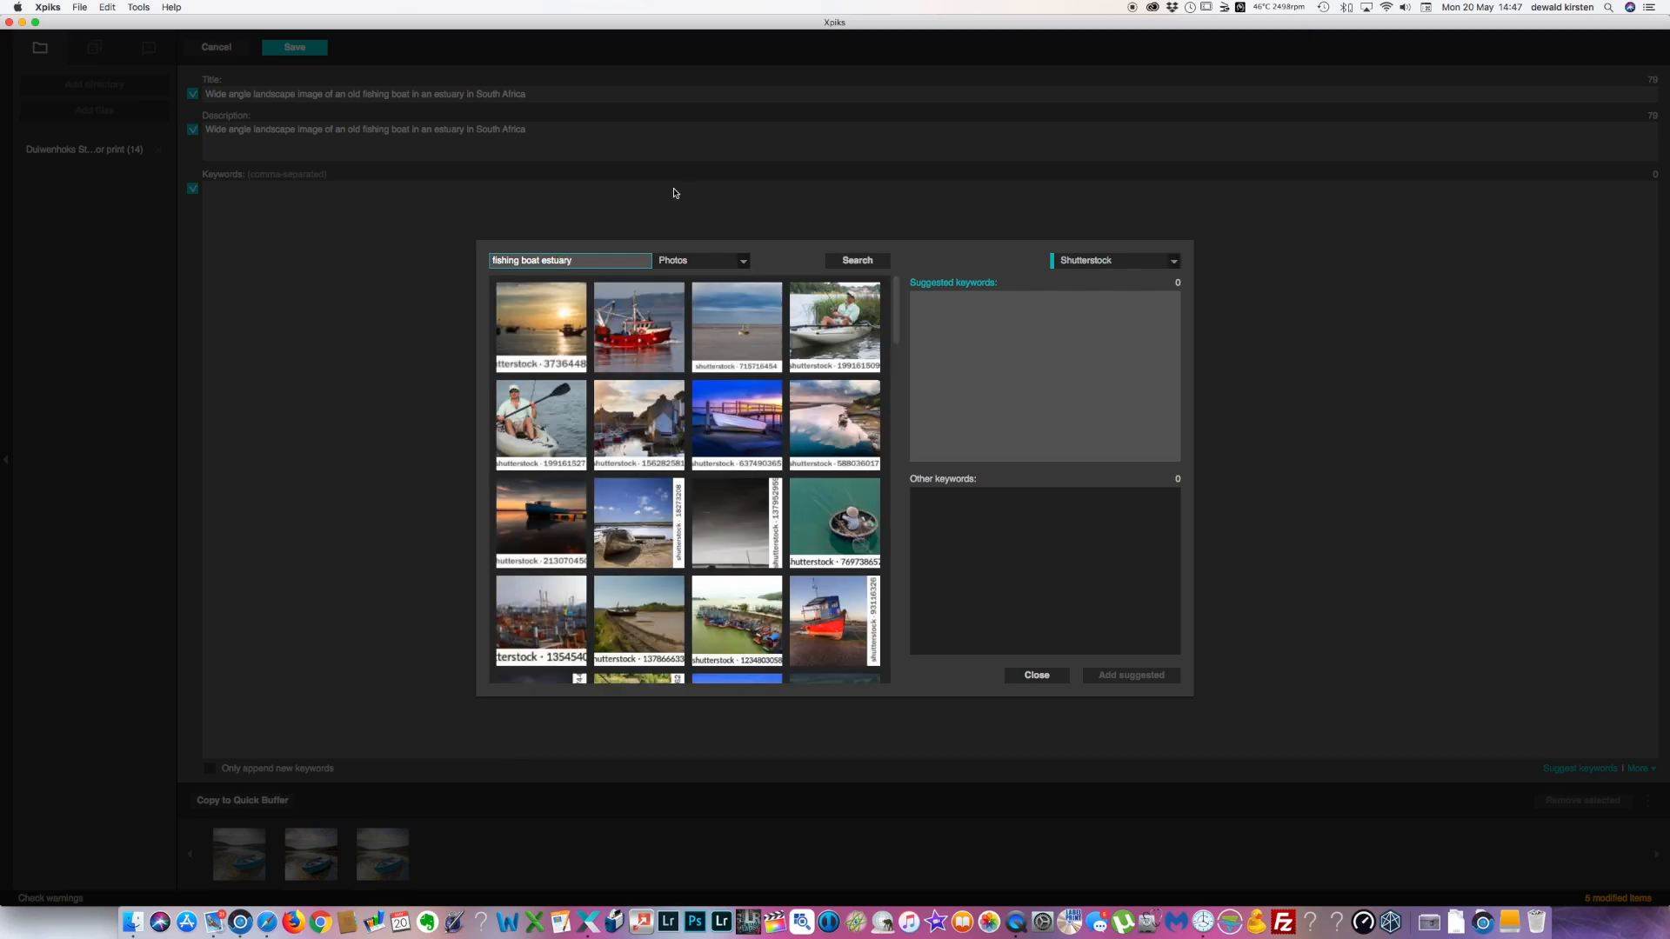
# Step: Choose the abandoned beached boat among the results as reference and add its suggested keywords to the boat photos
pyautogui.click(639, 523)
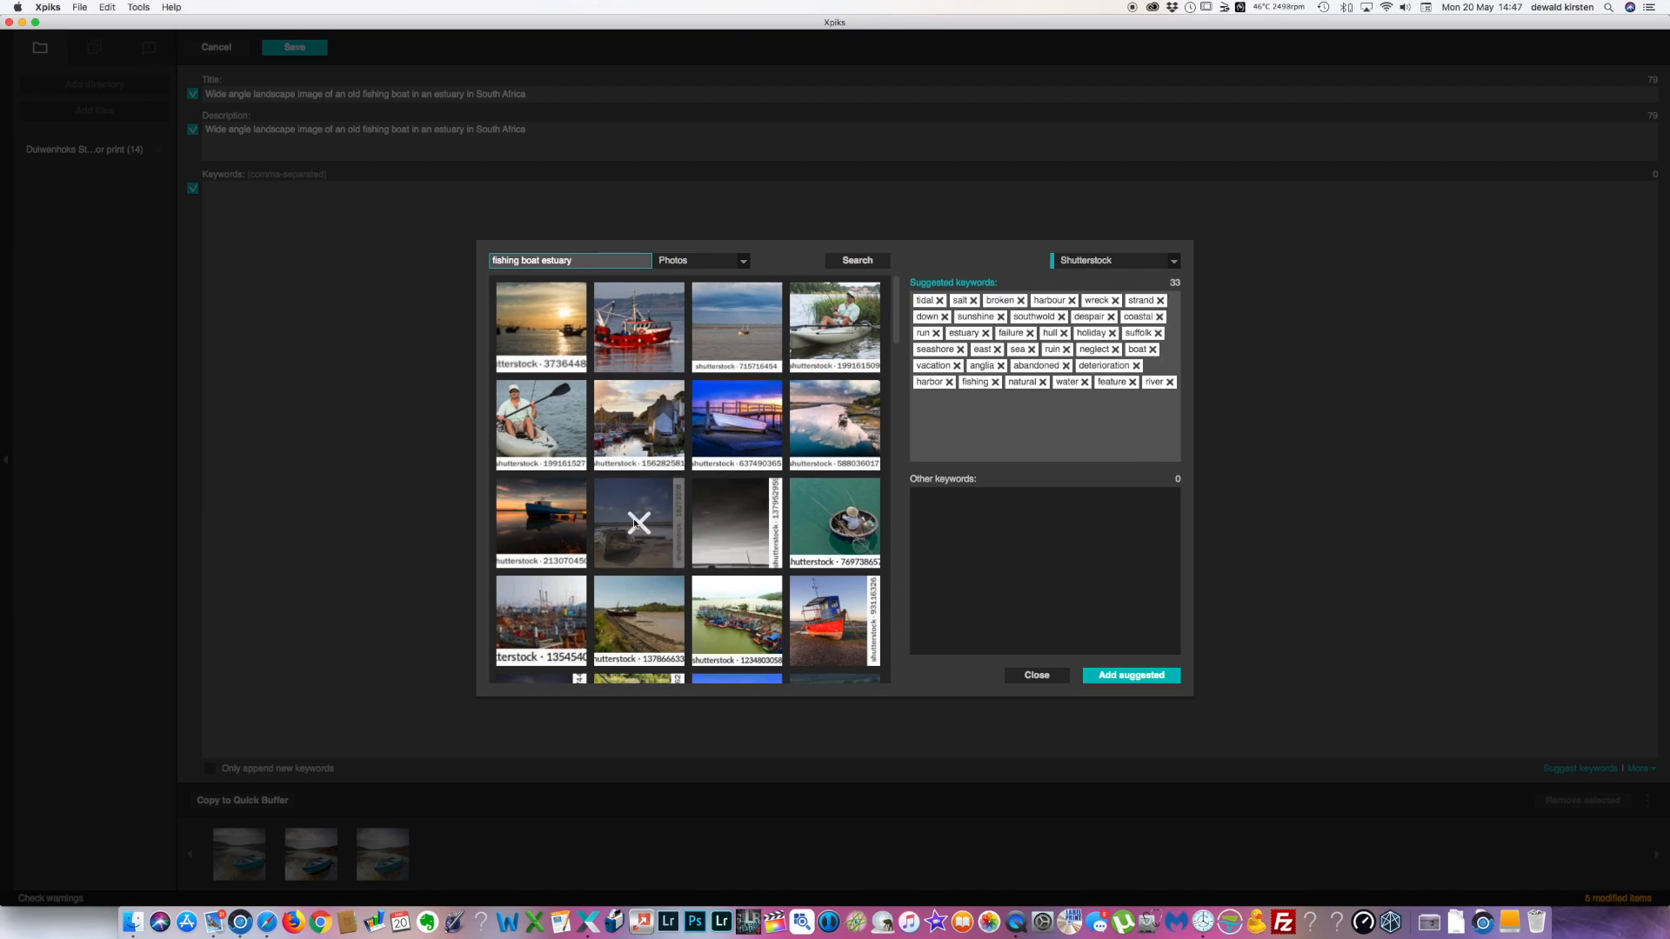
pyautogui.scroll(-3, 637, 526)
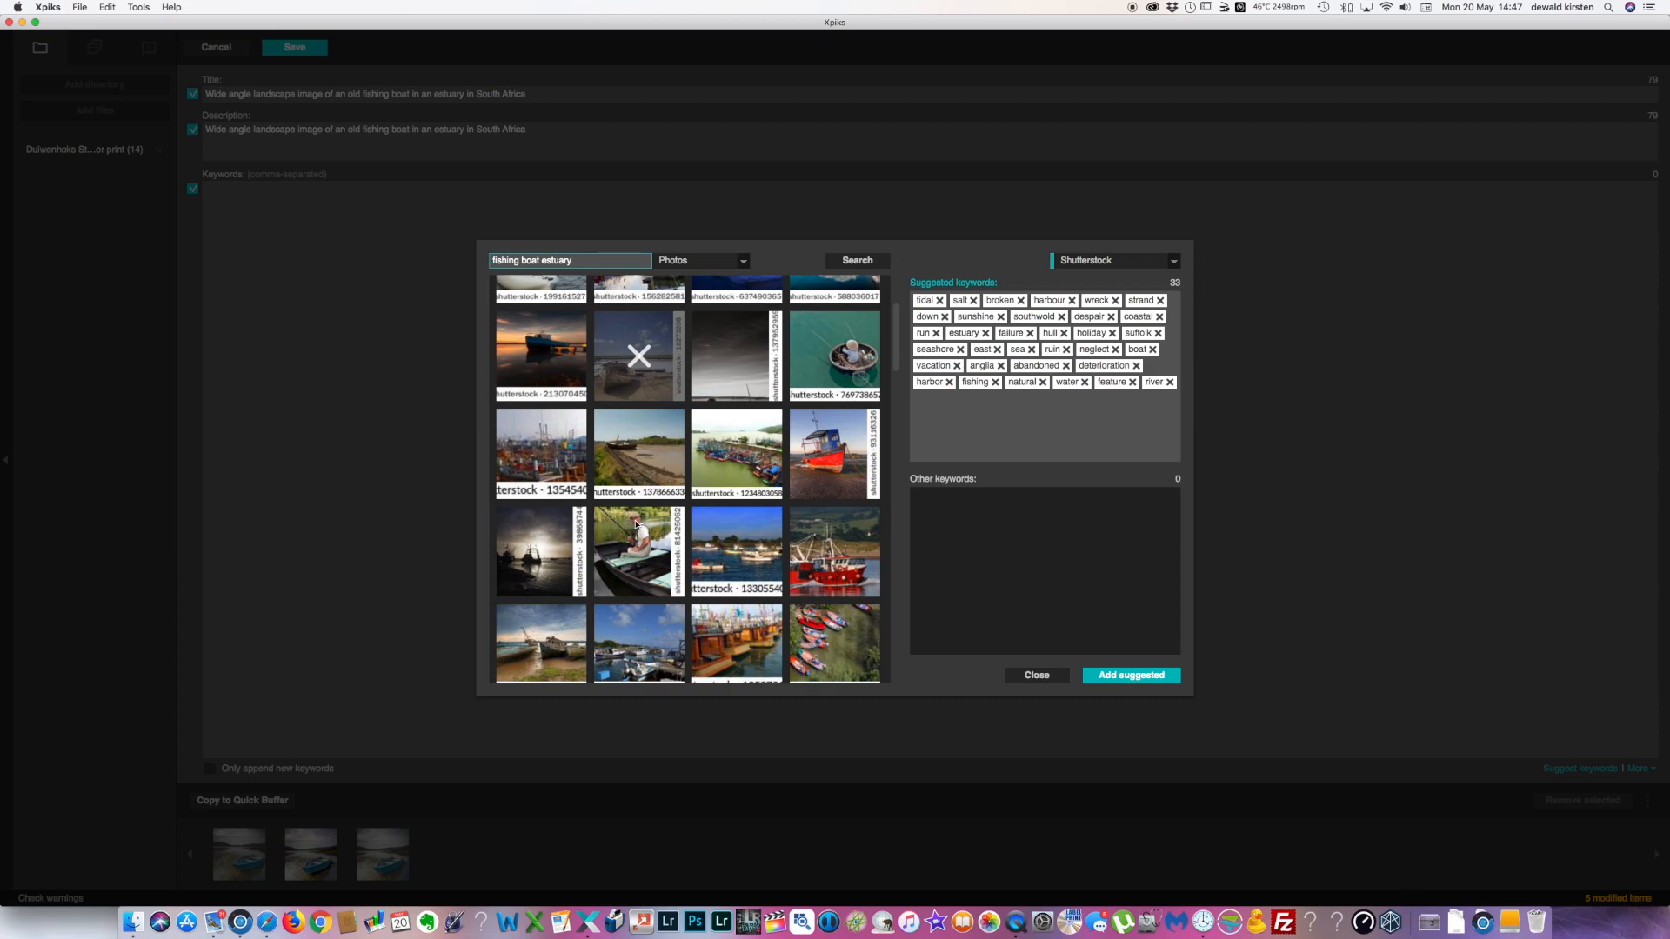
pyautogui.scroll(-4, 637, 525)
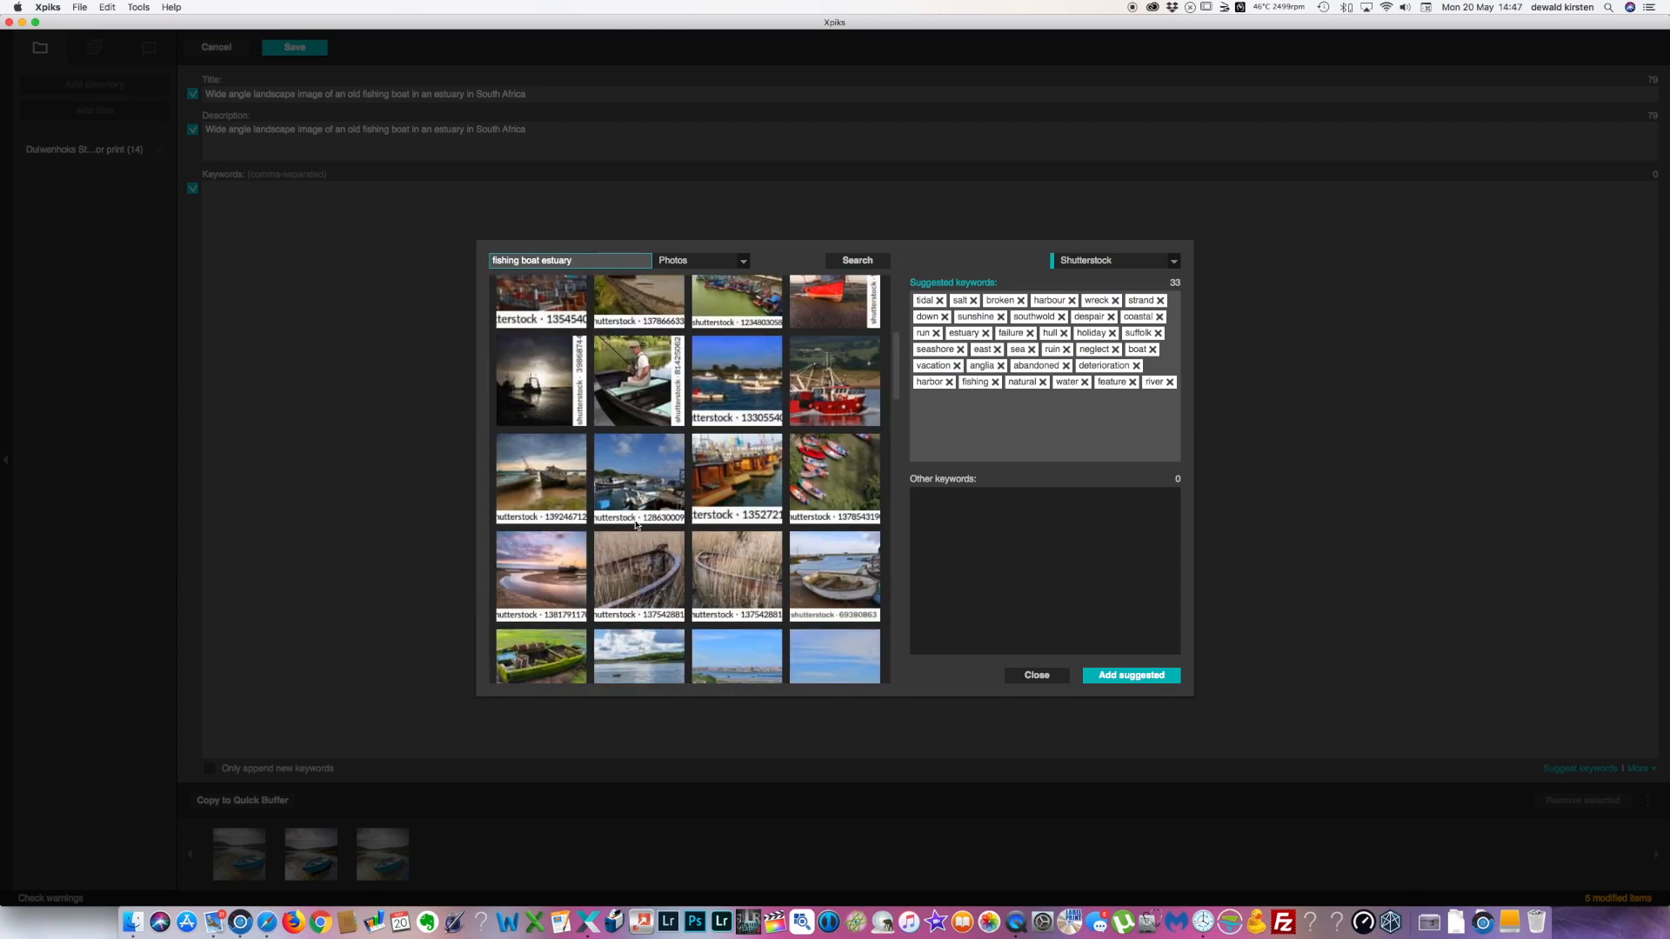
pyautogui.scroll(-2, 636, 525)
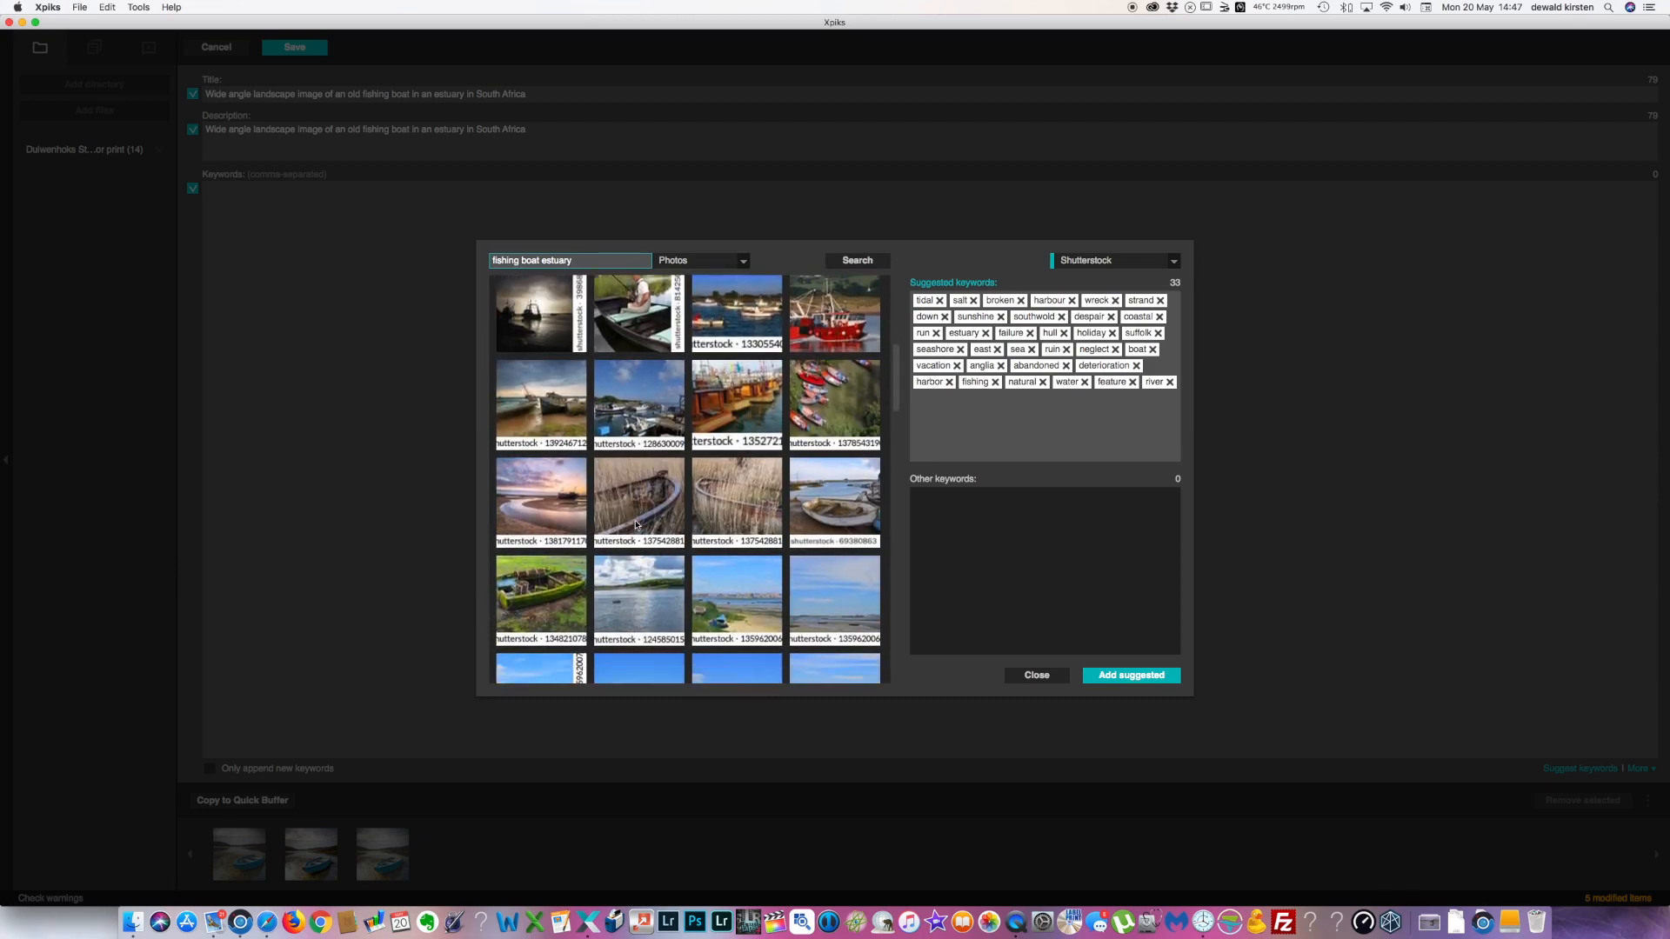
pyautogui.scroll(-2, 636, 525)
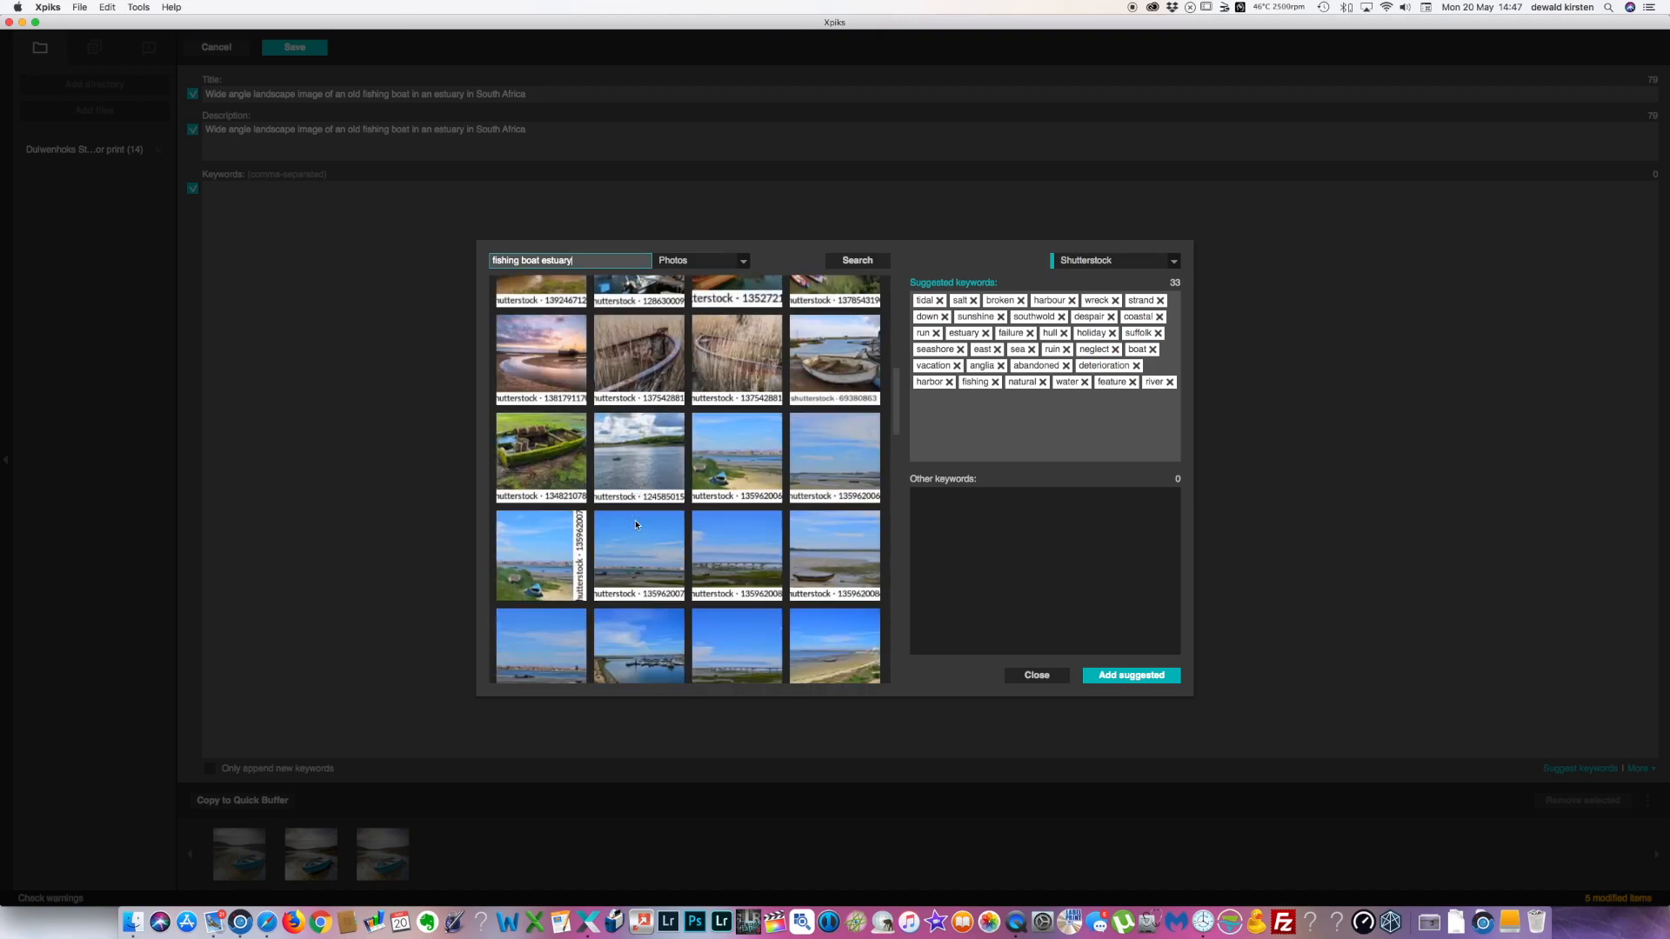
pyautogui.scroll(-2, 636, 525)
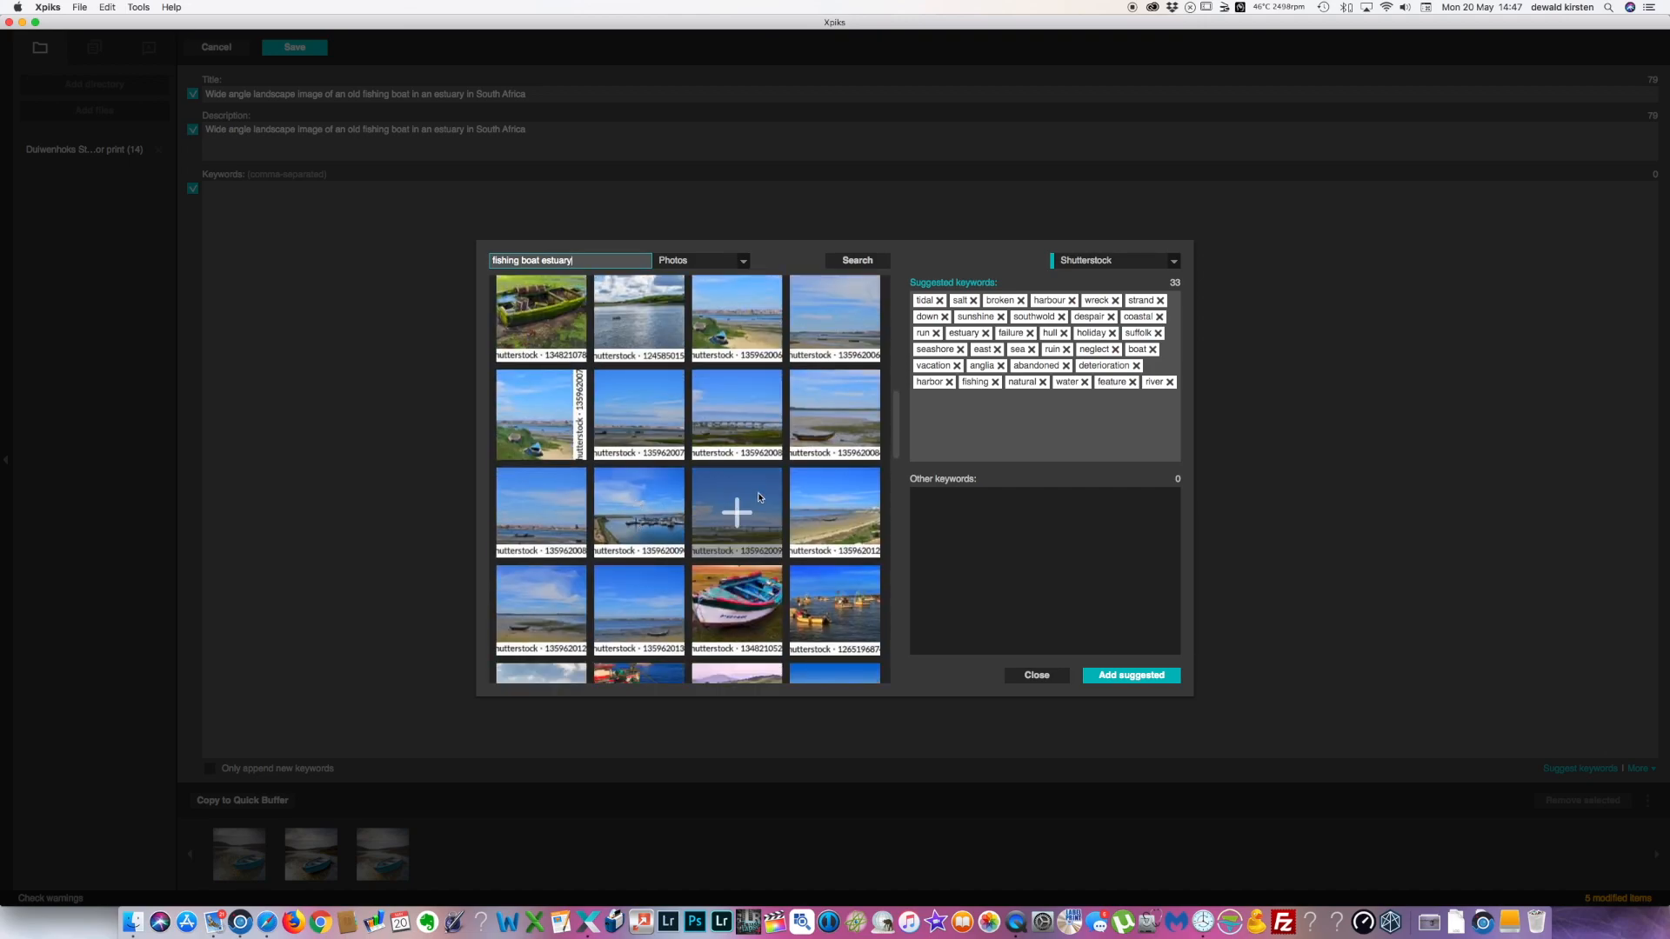
pyautogui.scroll(-3, 760, 498)
pyautogui.scroll(-5, 760, 498)
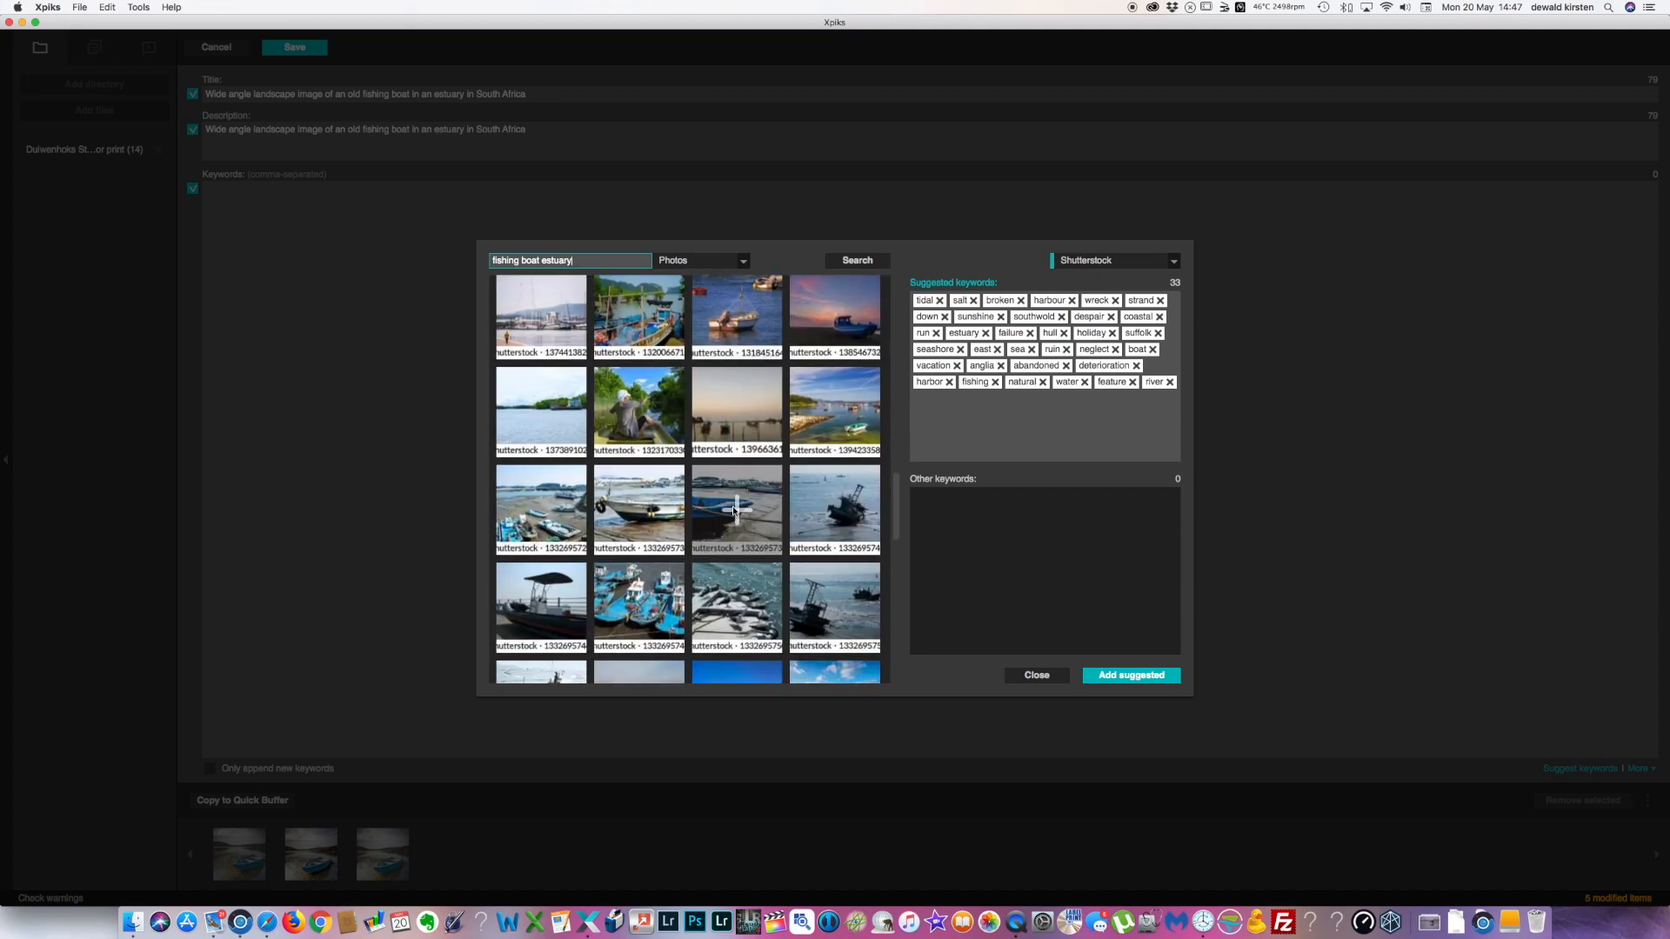
pyautogui.click(1130, 676)
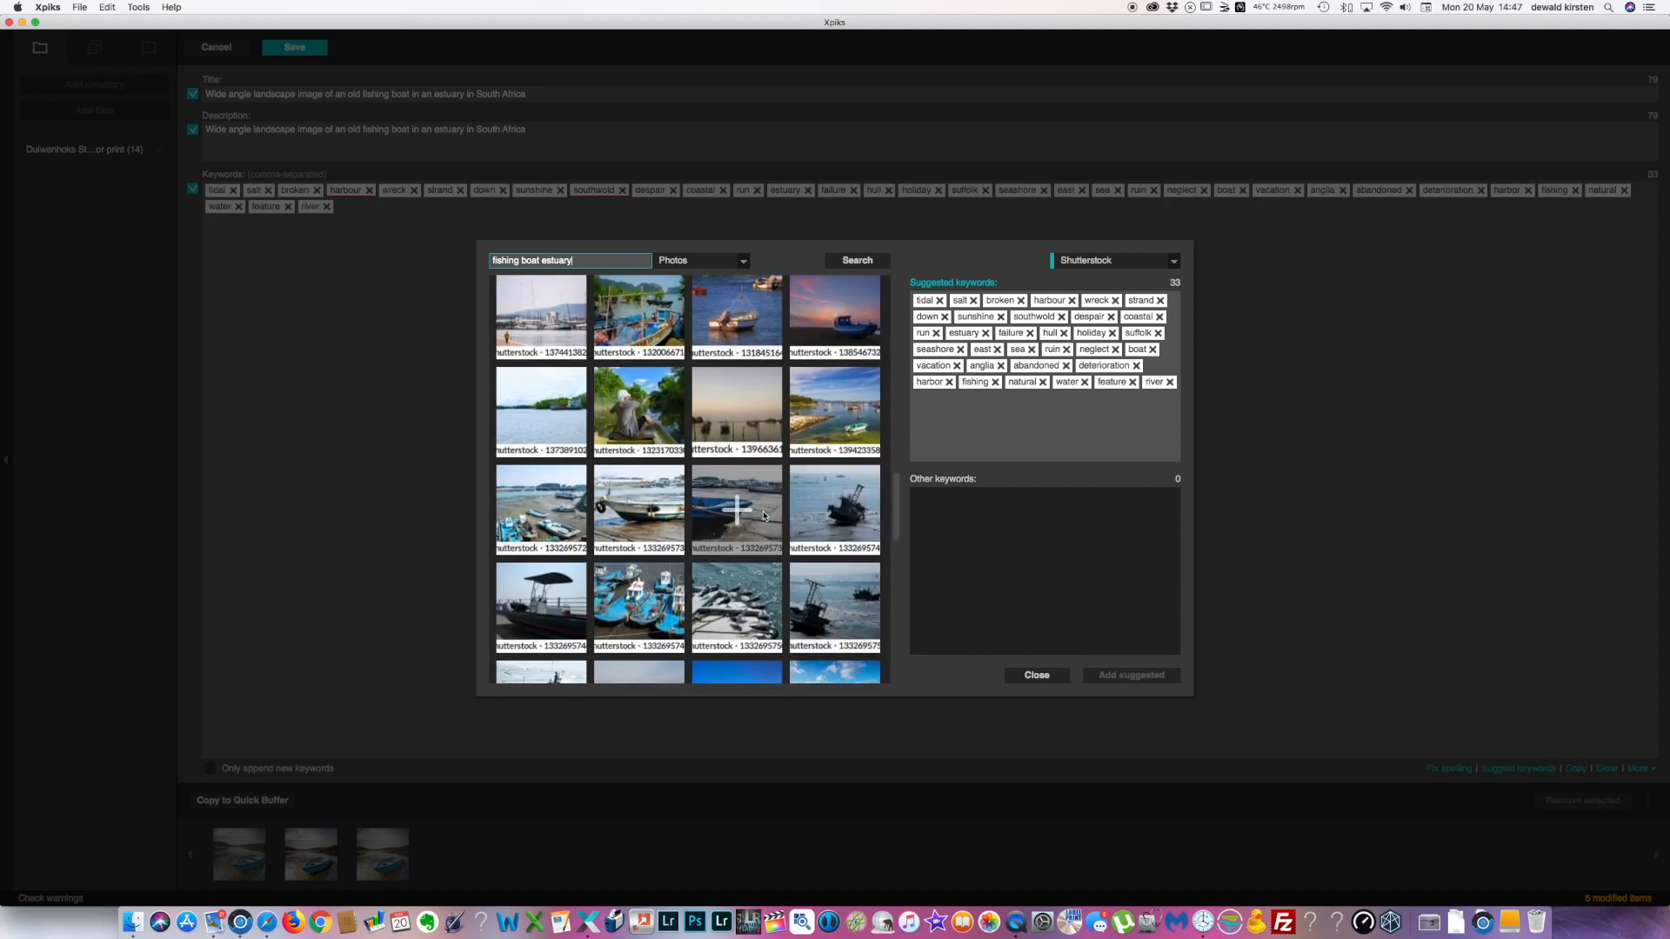
# Step: Choose the grey misty photo and the beached white rowboat as references, add their suggested keywords and close the suggestions
pyautogui.click(734, 515)
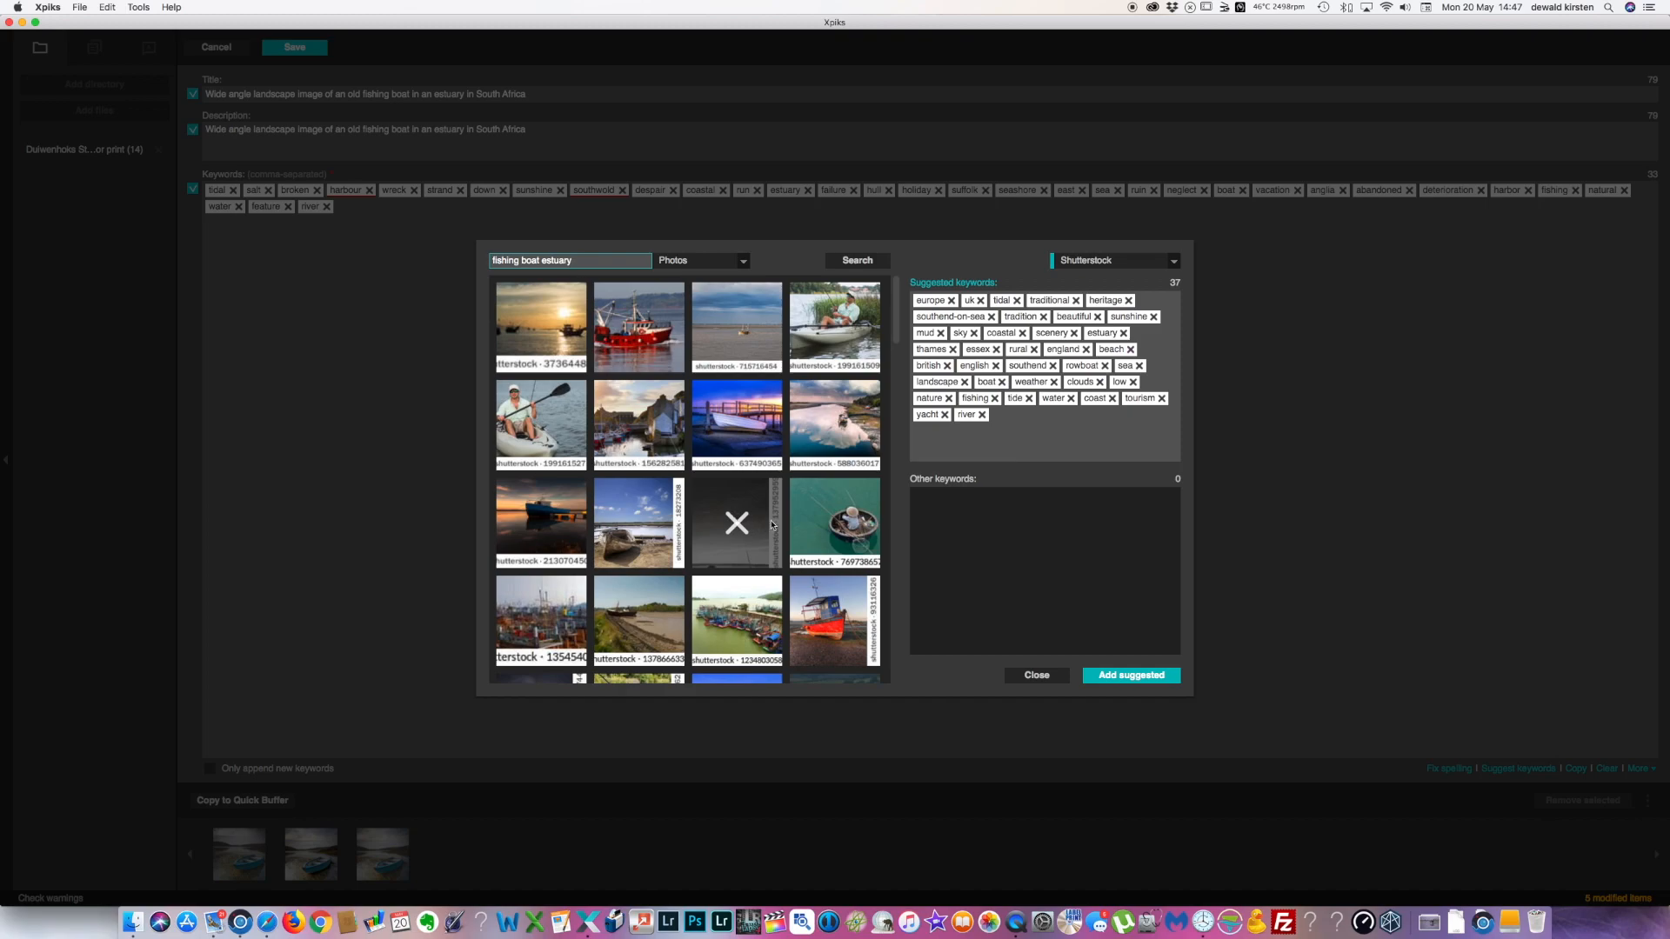
pyautogui.scroll(-6, 772, 524)
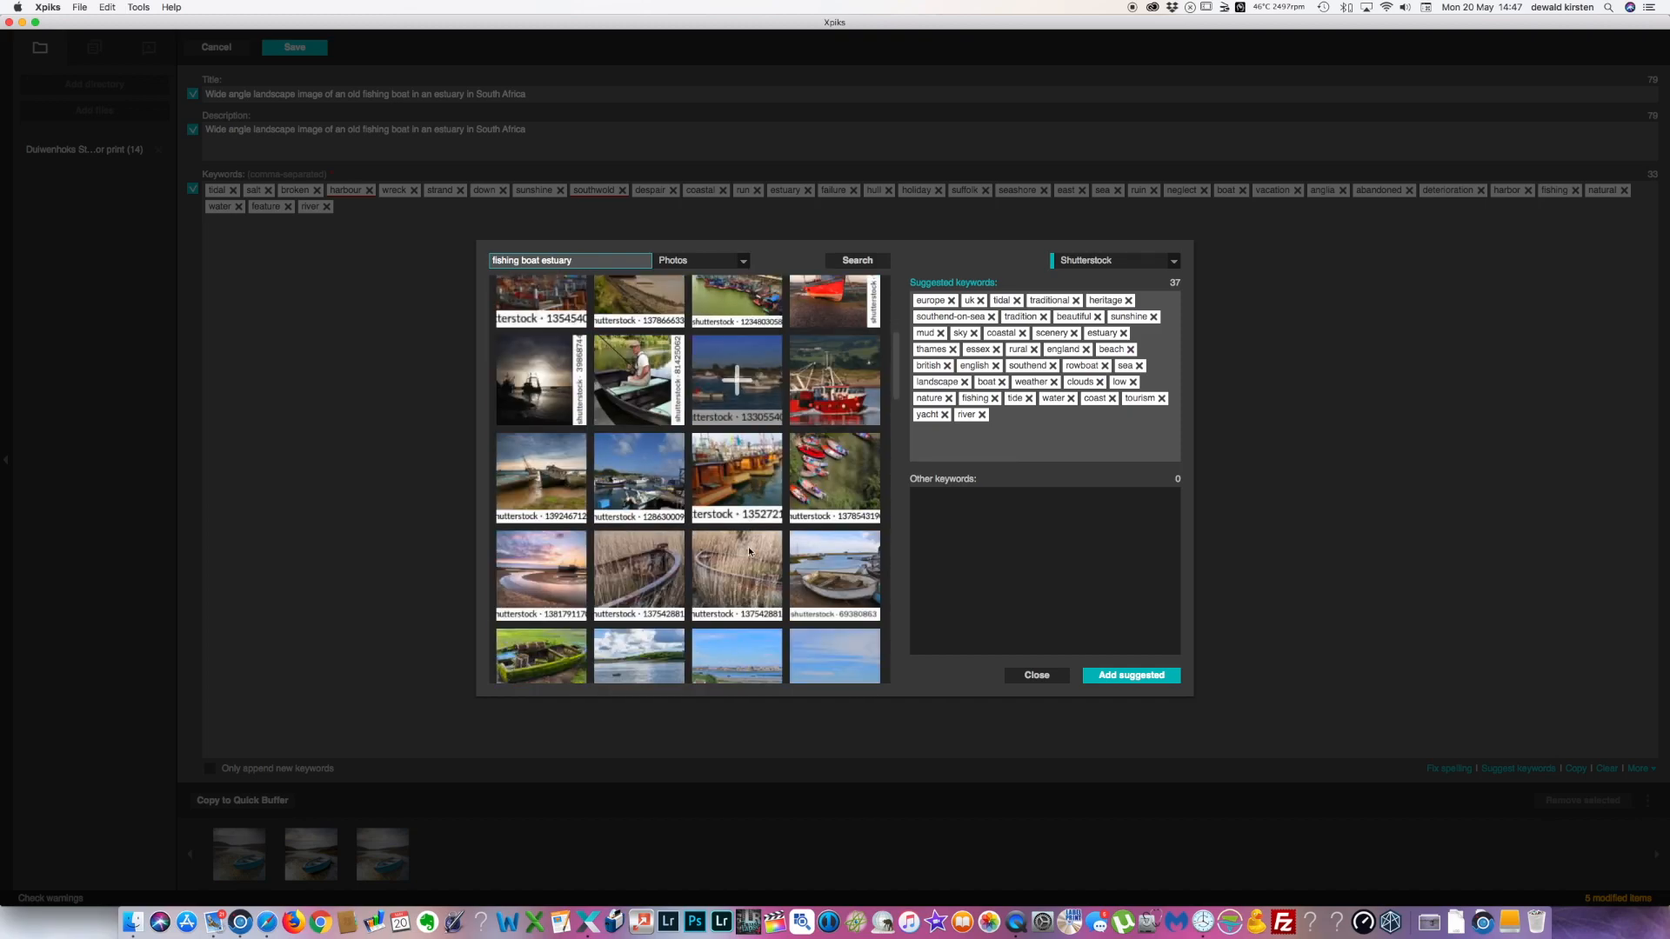
pyautogui.click(834, 574)
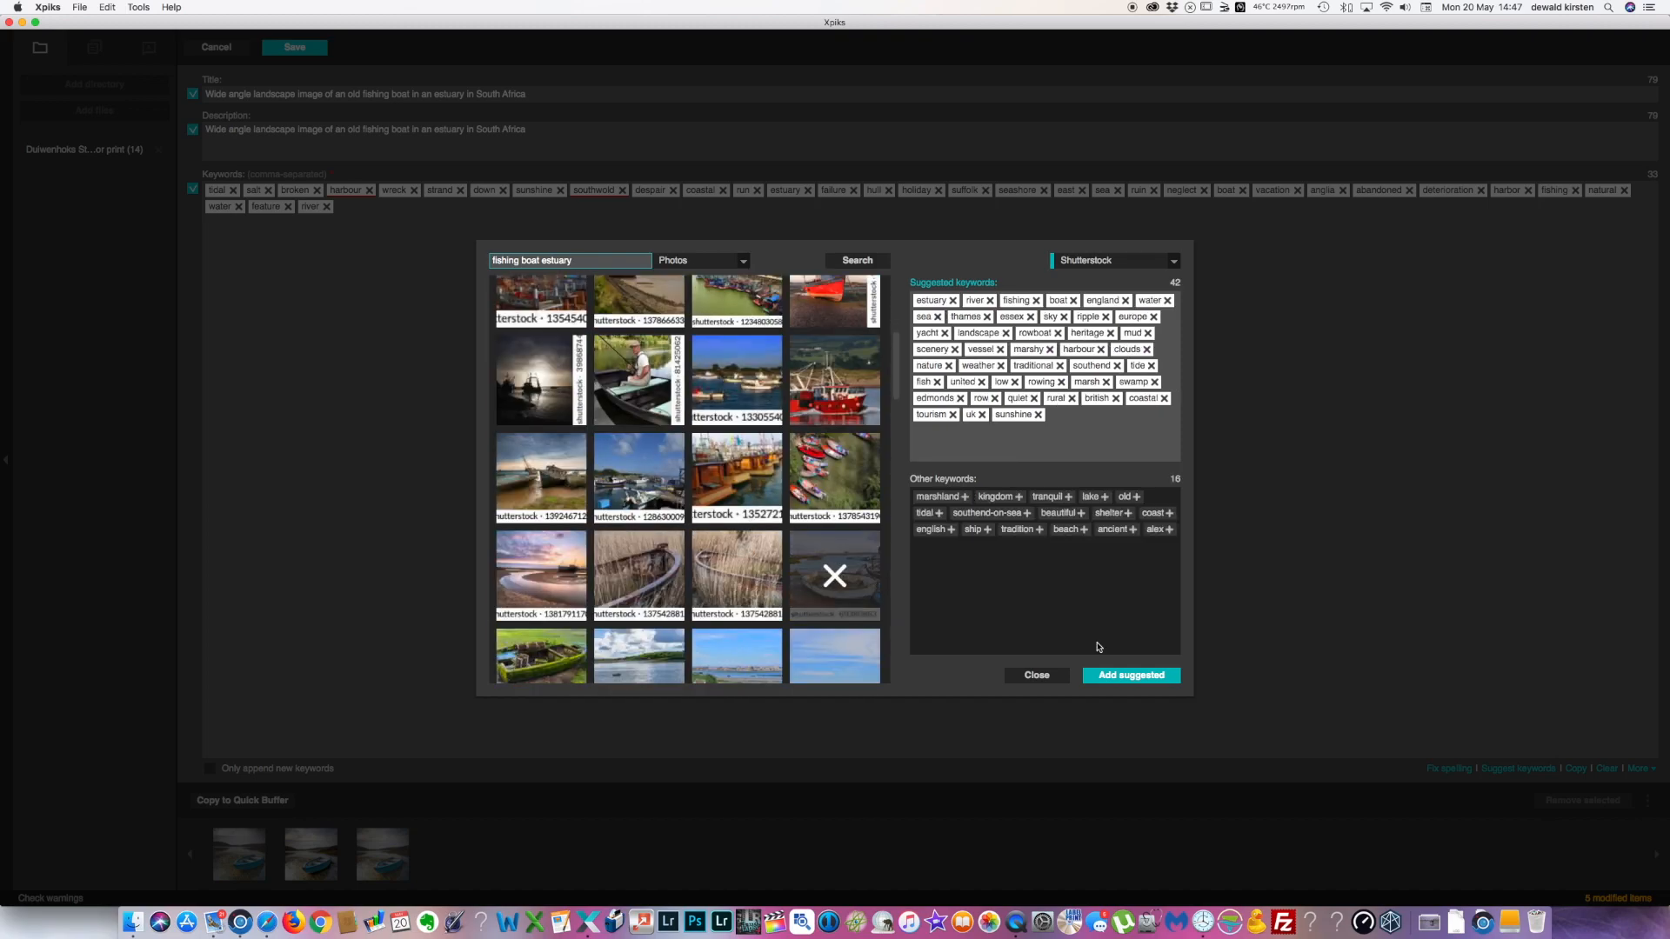
pyautogui.click(1131, 677)
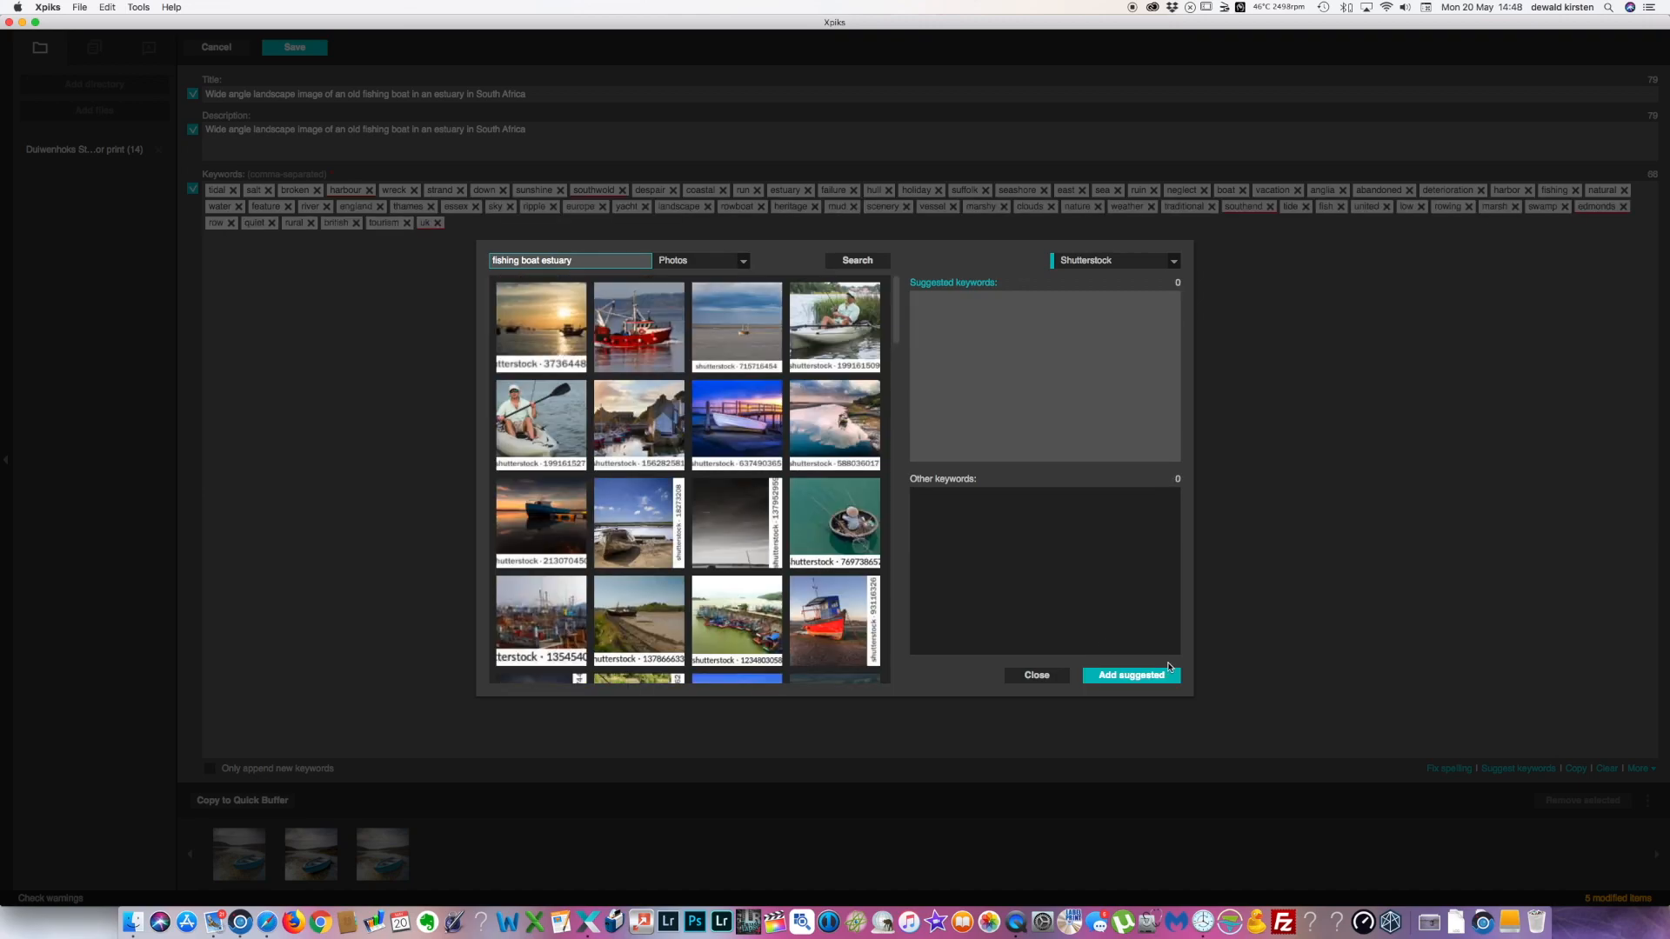
pyautogui.click(1050, 674)
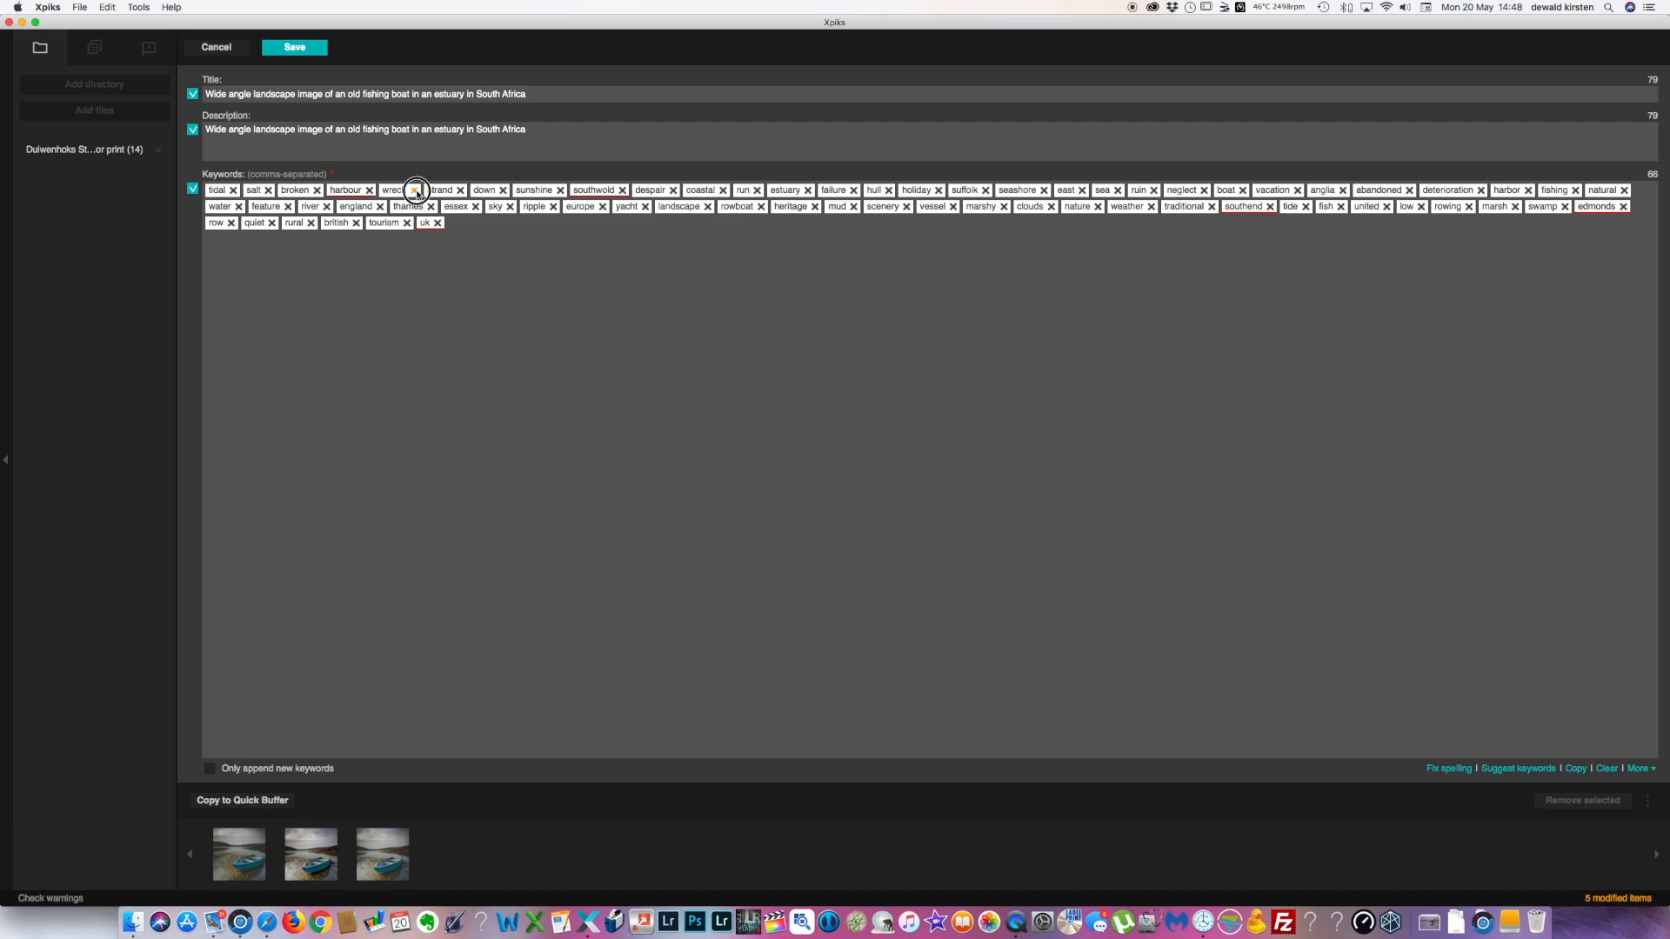
# Step: Remove the unsuitable keywords wreck, down, southwold, failure, suffolk, east and anglia from the boat photos
pyautogui.click(413, 190)
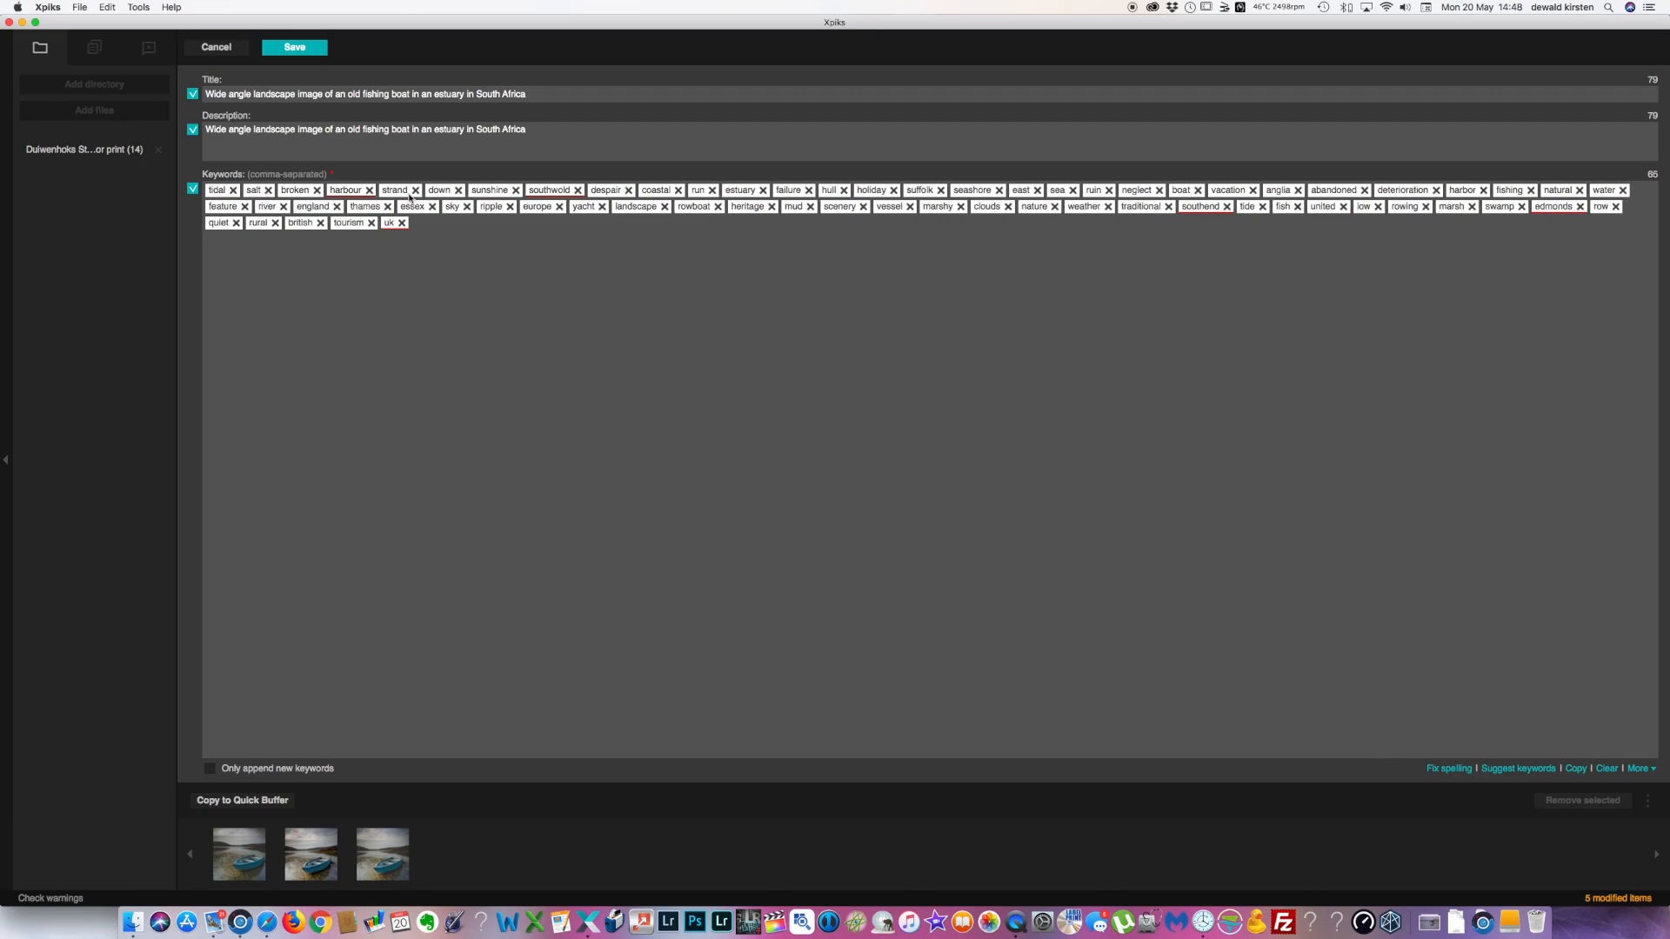
pyautogui.click(459, 190)
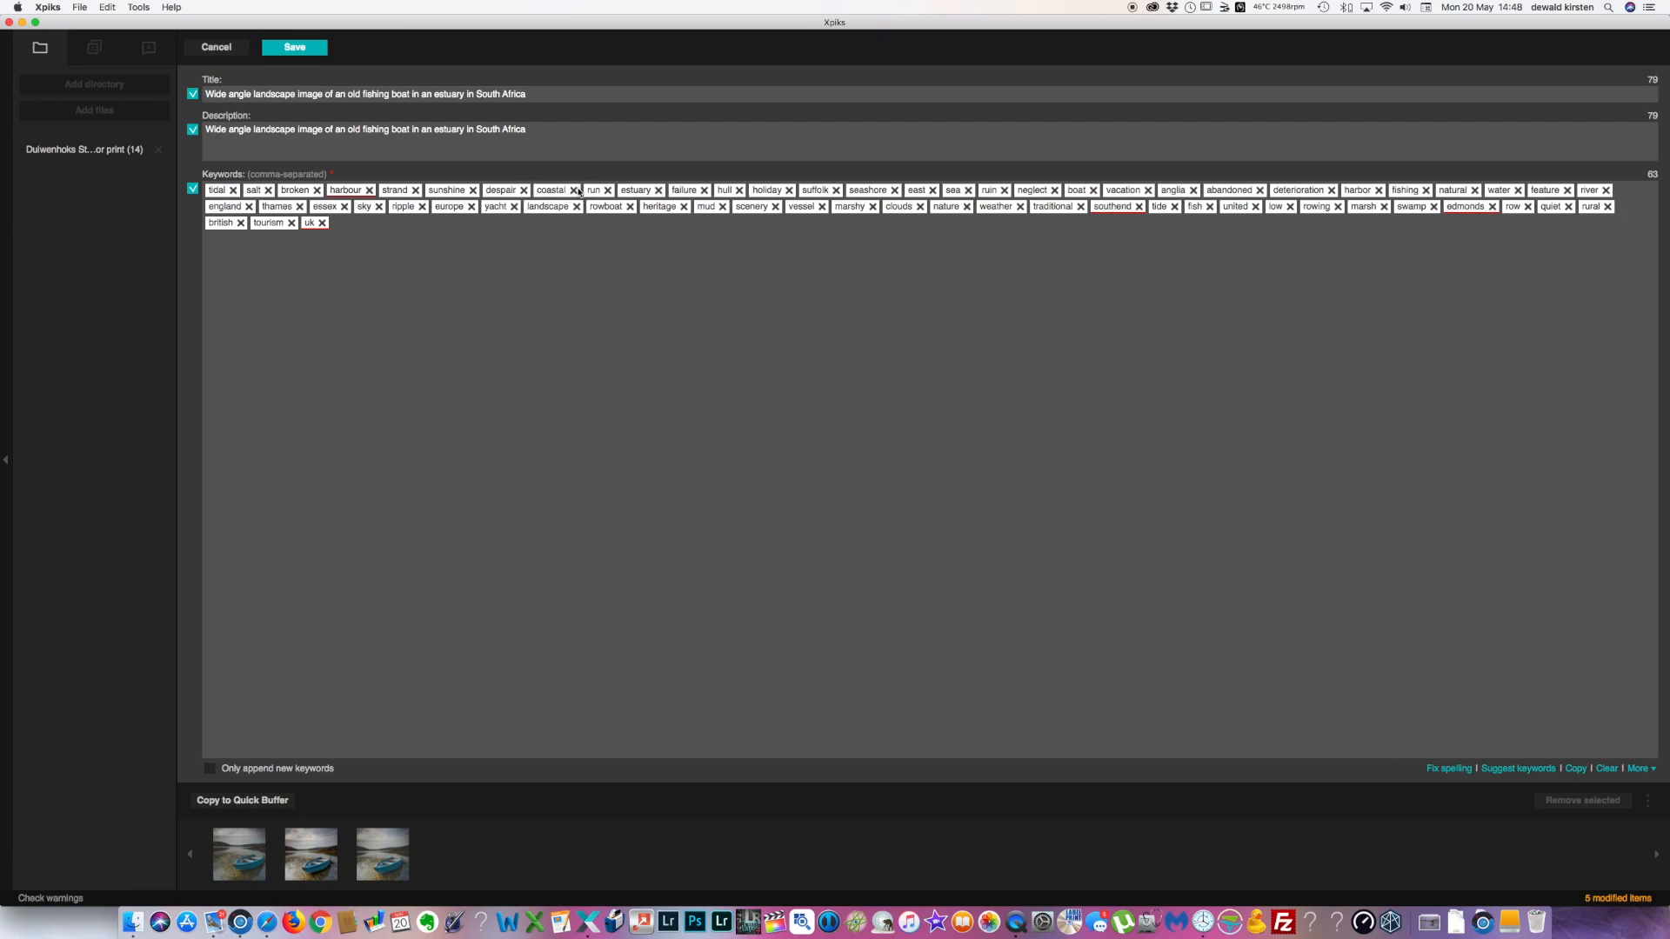
pyautogui.click(704, 190)
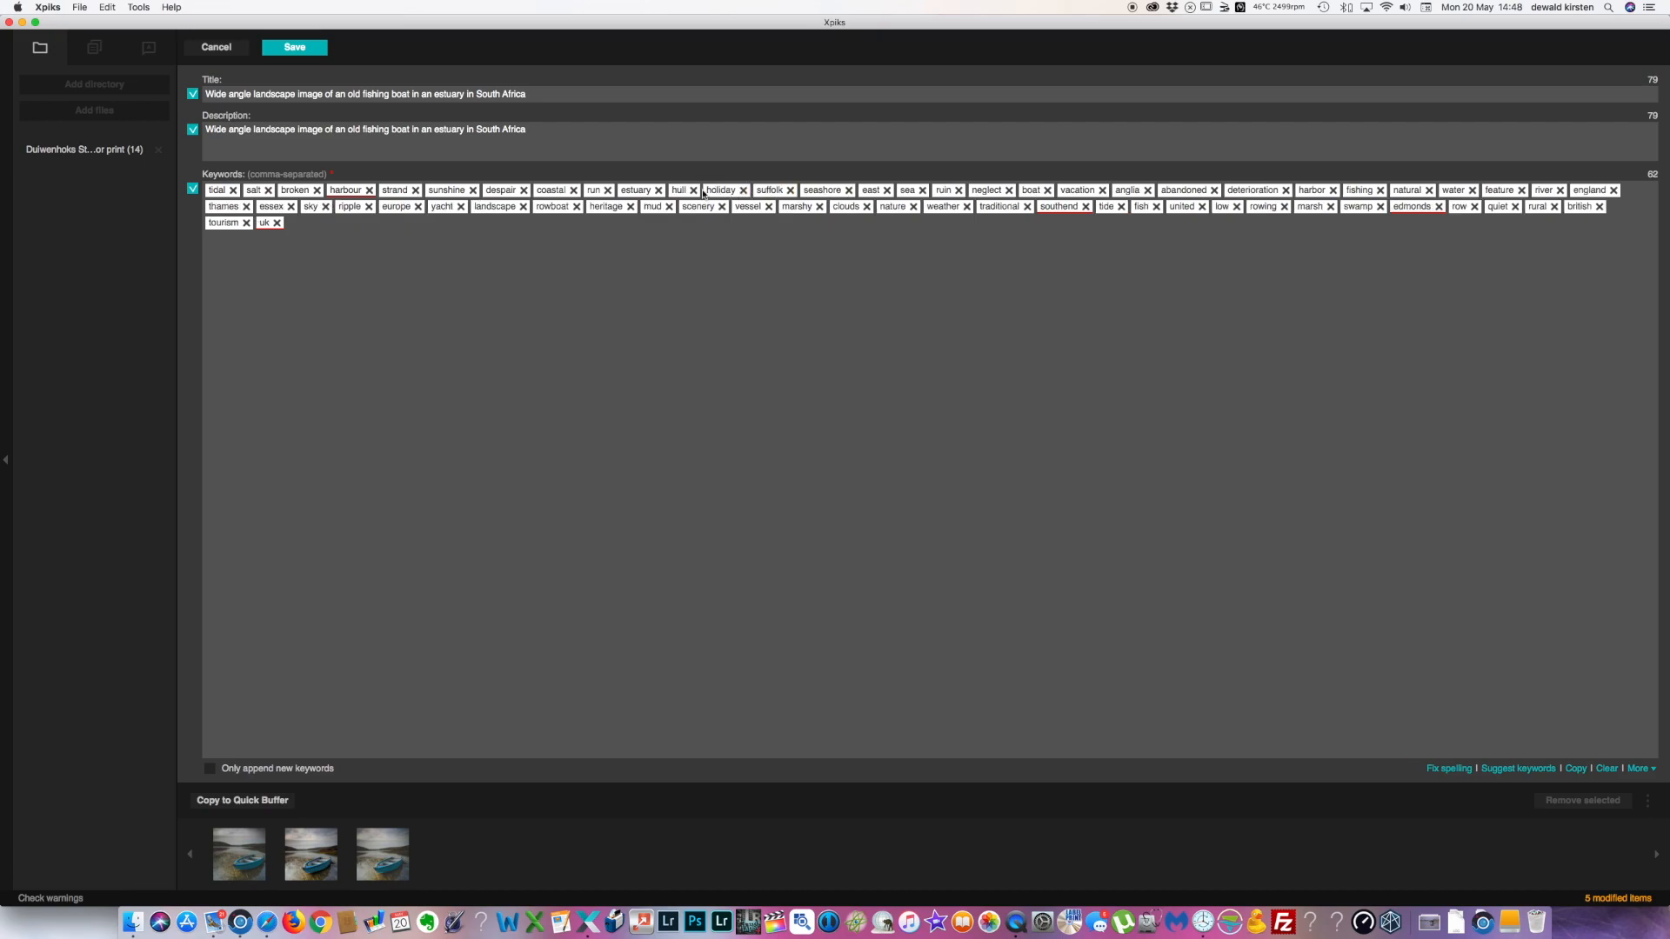
pyautogui.click(790, 191)
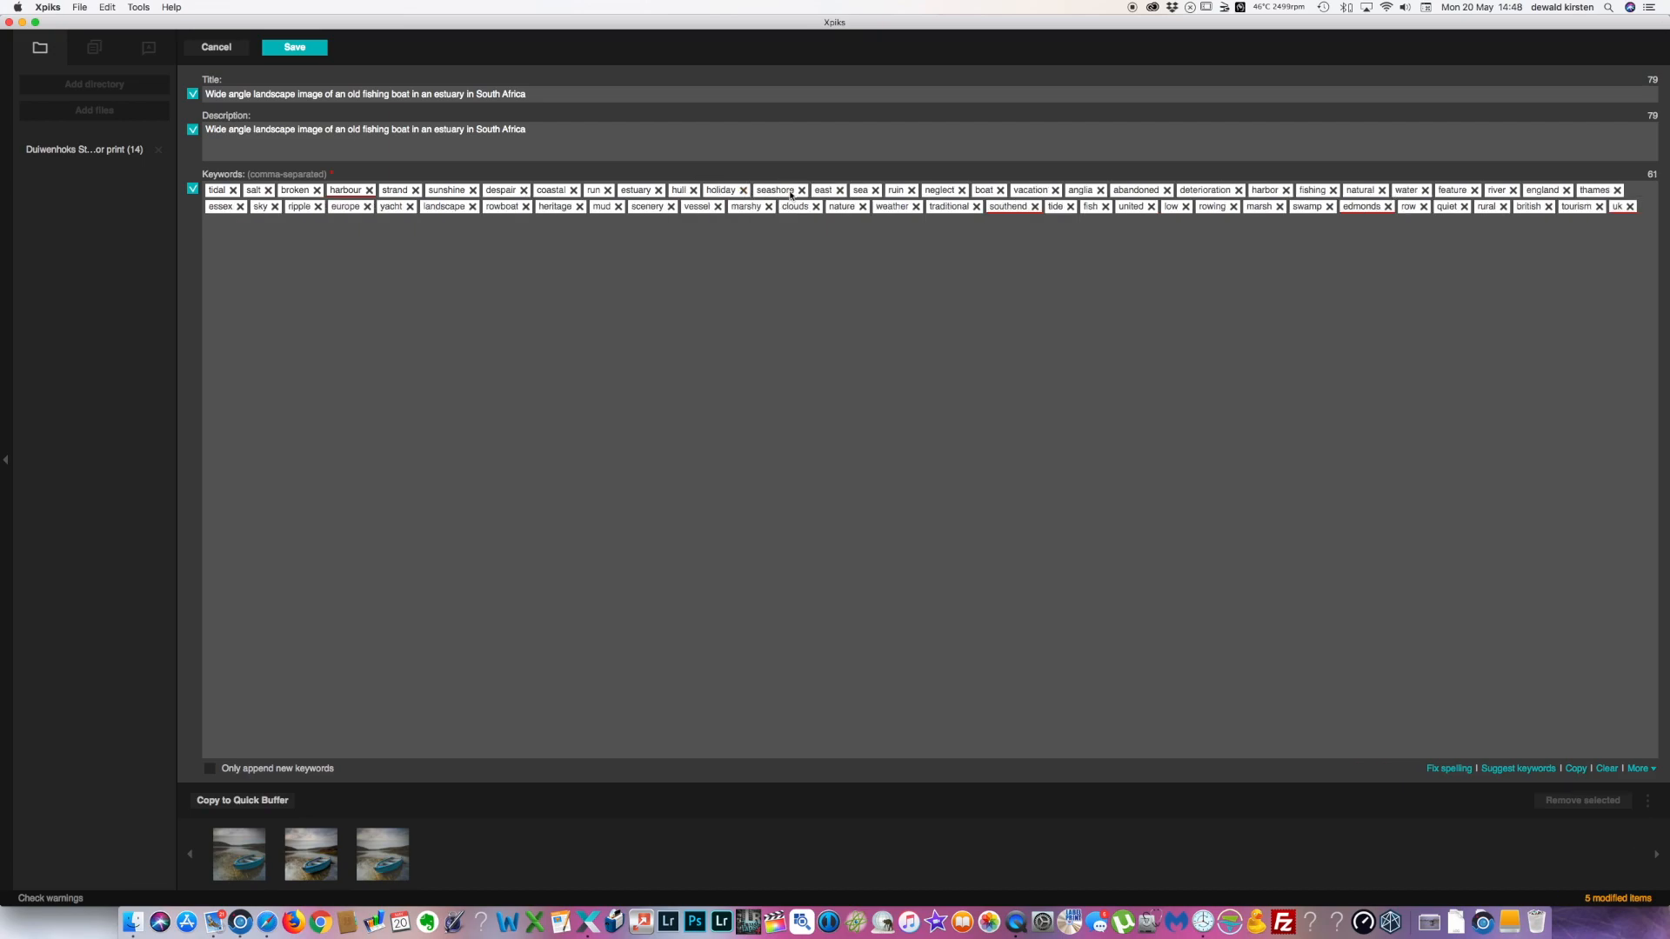
pyautogui.click(839, 190)
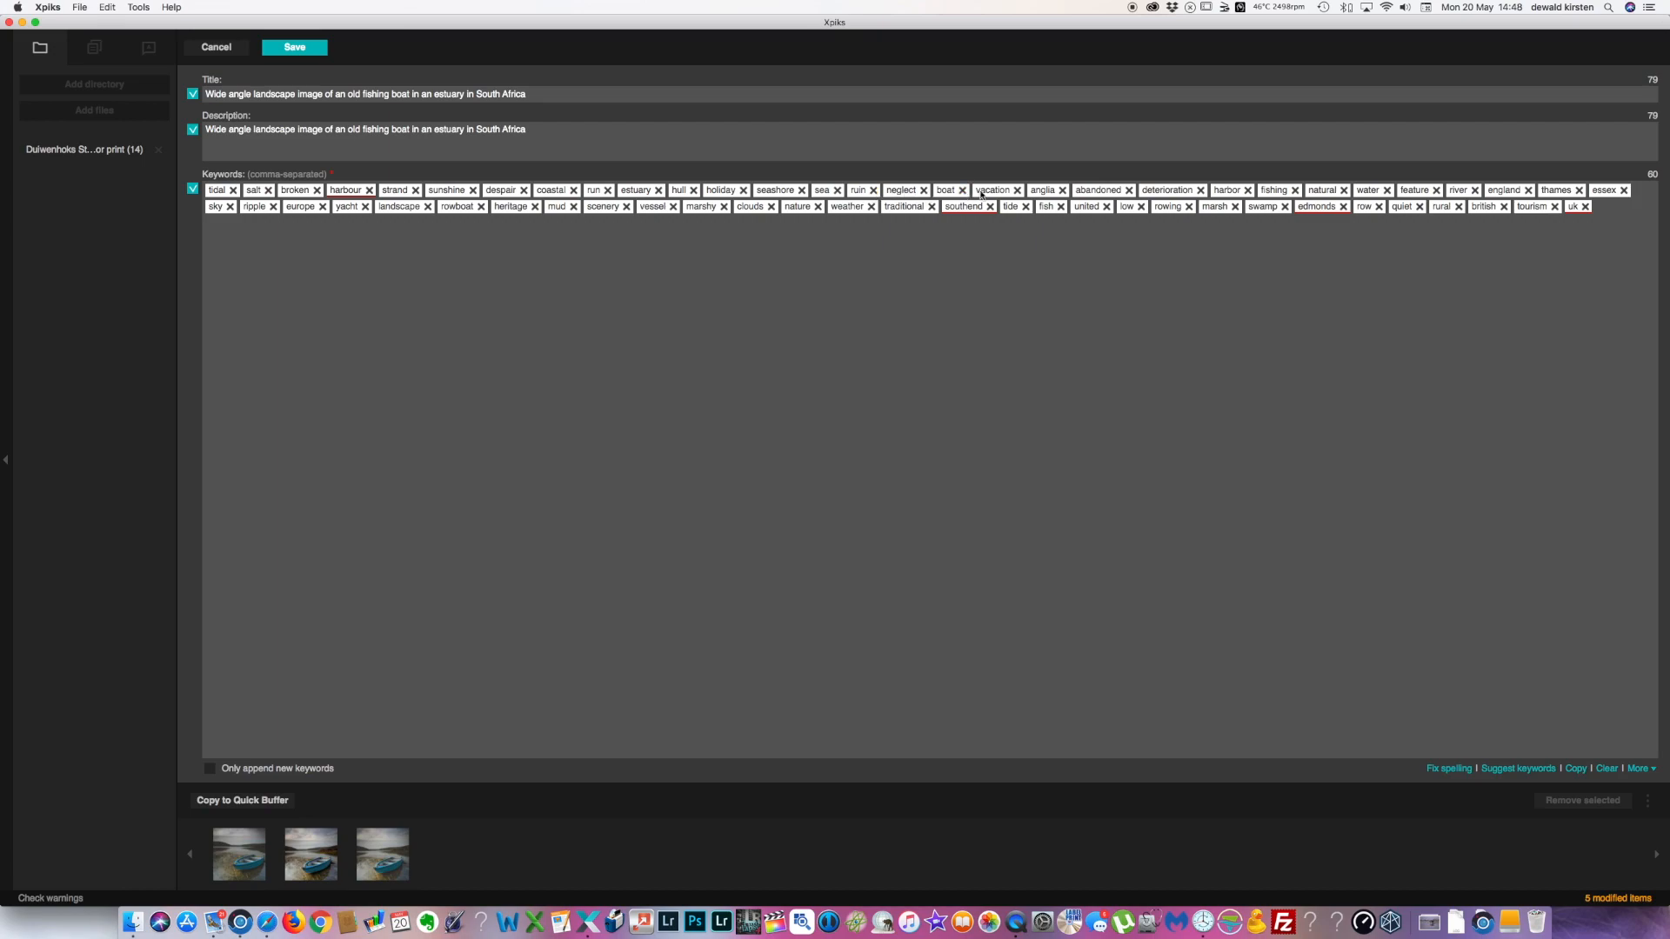
pyautogui.click(1062, 190)
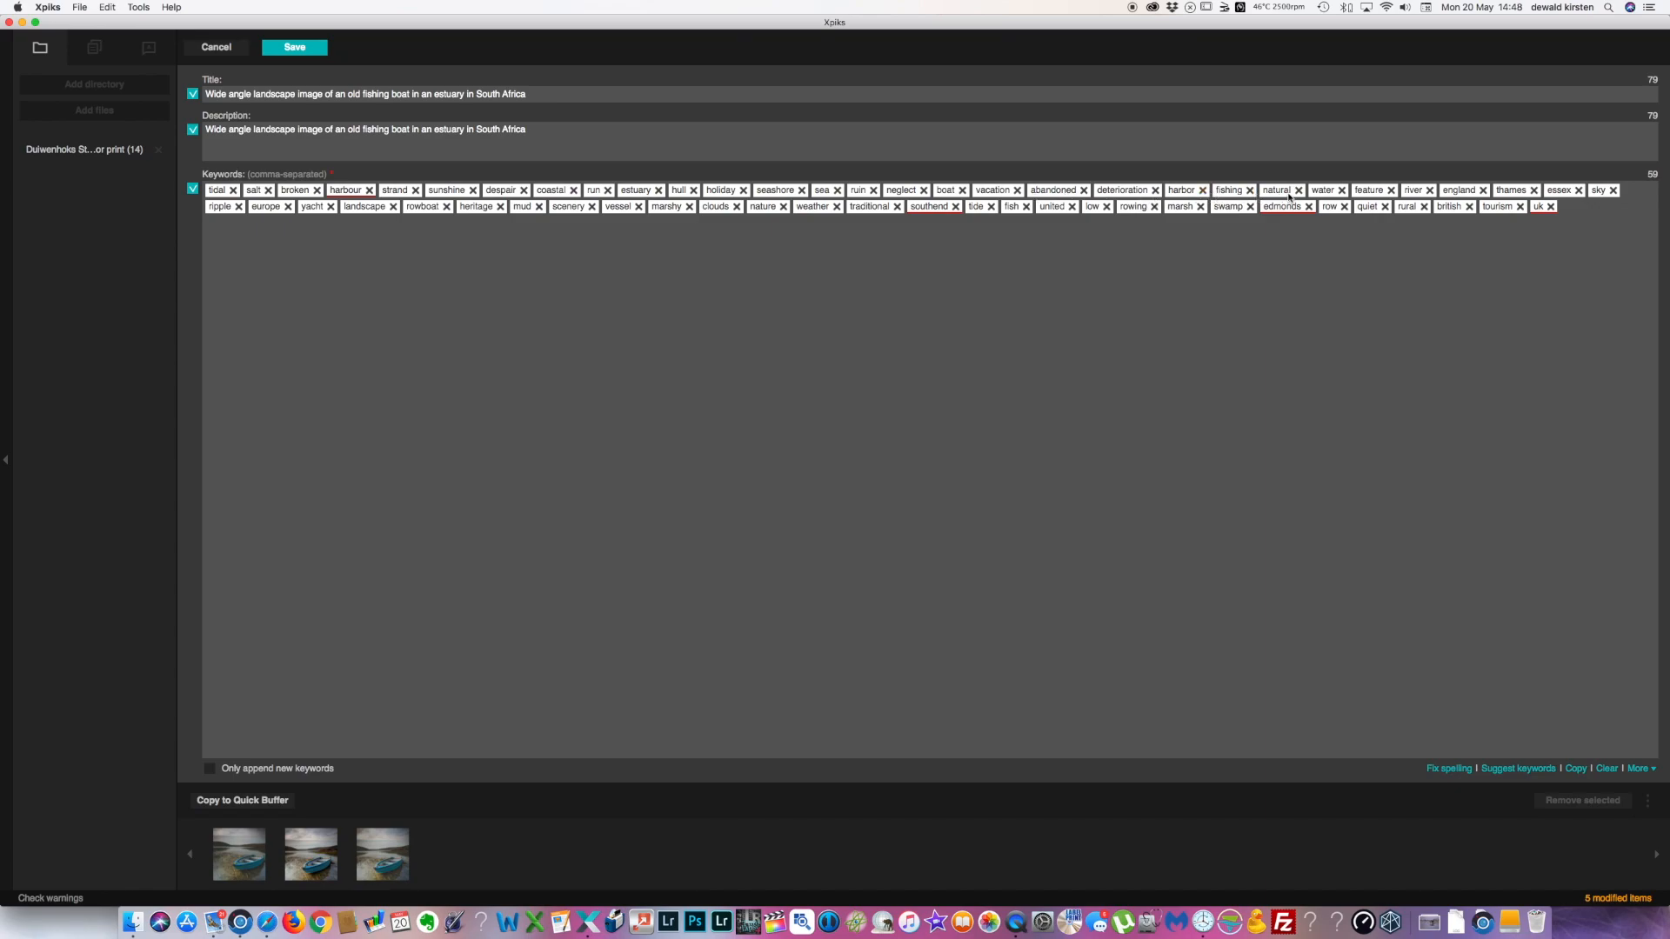
# Step: Remove the keywords england, thames, essex, europe and yacht from the boat photos
pyautogui.click(1482, 191)
pyautogui.click(1480, 191)
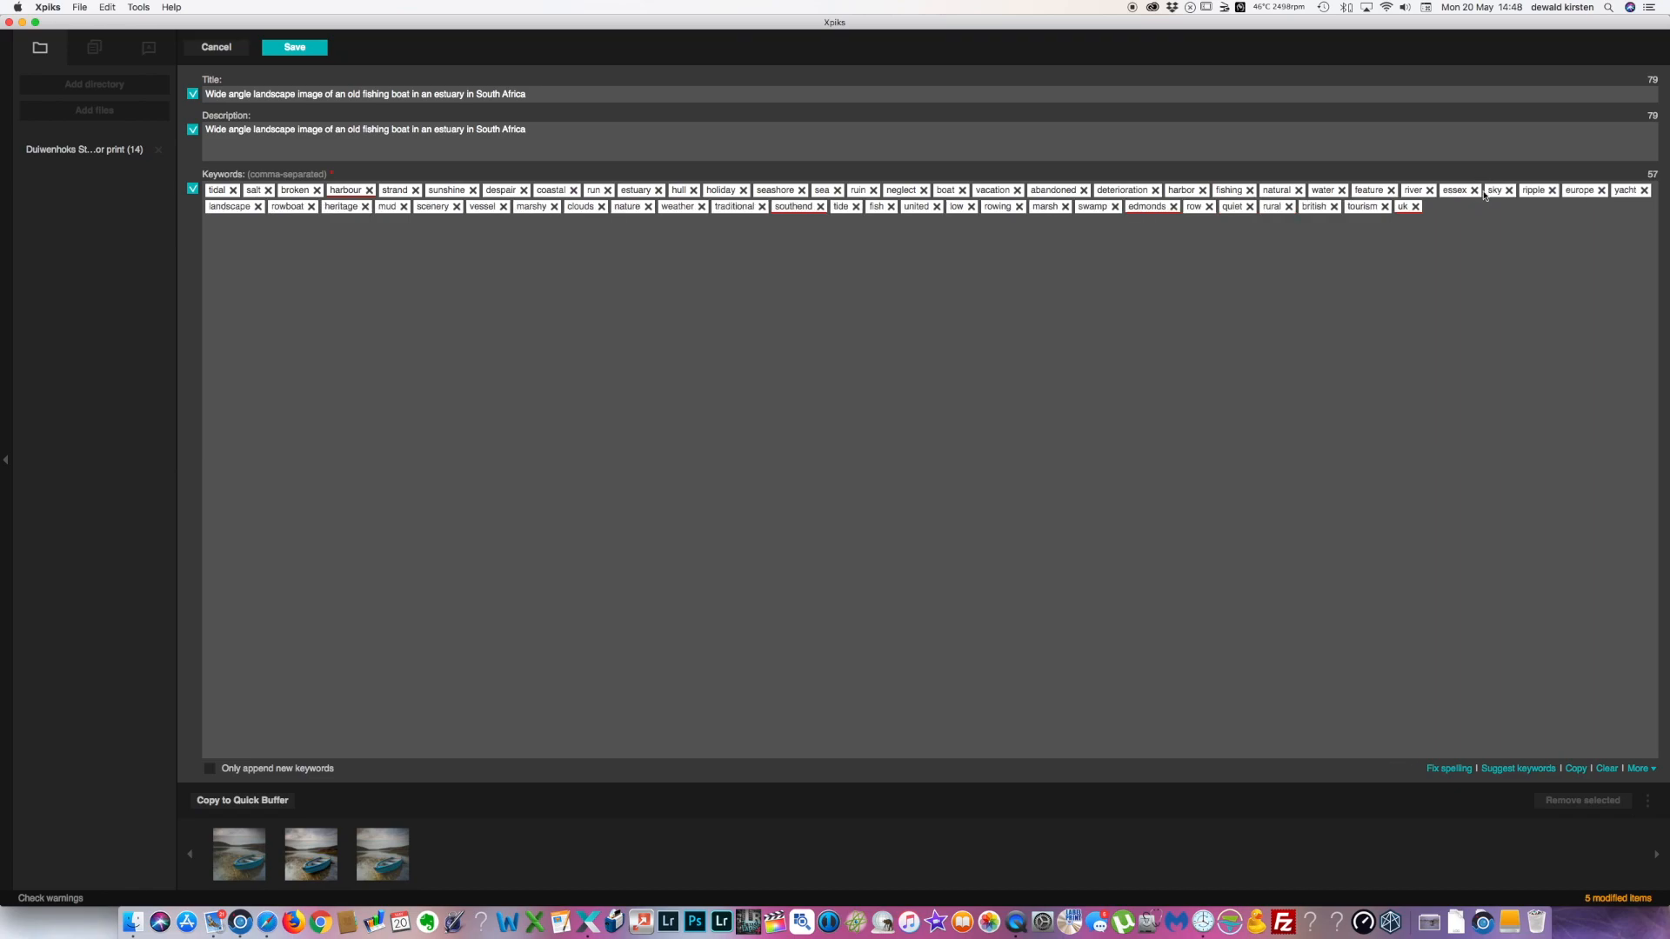
pyautogui.click(1475, 191)
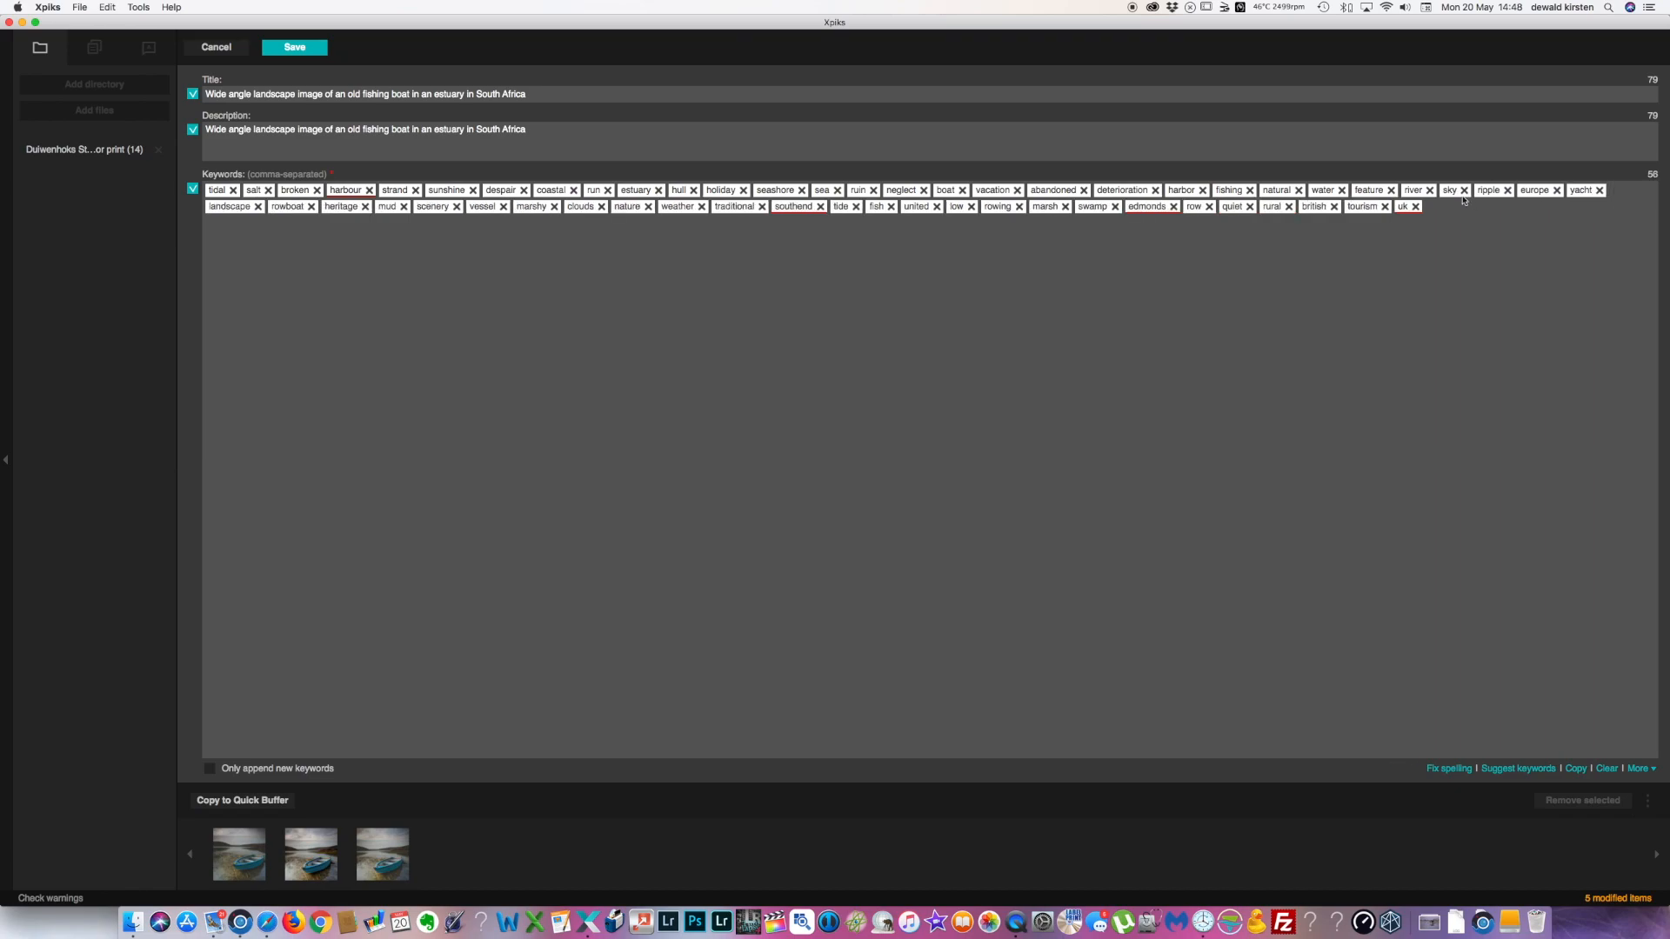
pyautogui.click(1556, 191)
pyautogui.click(1551, 192)
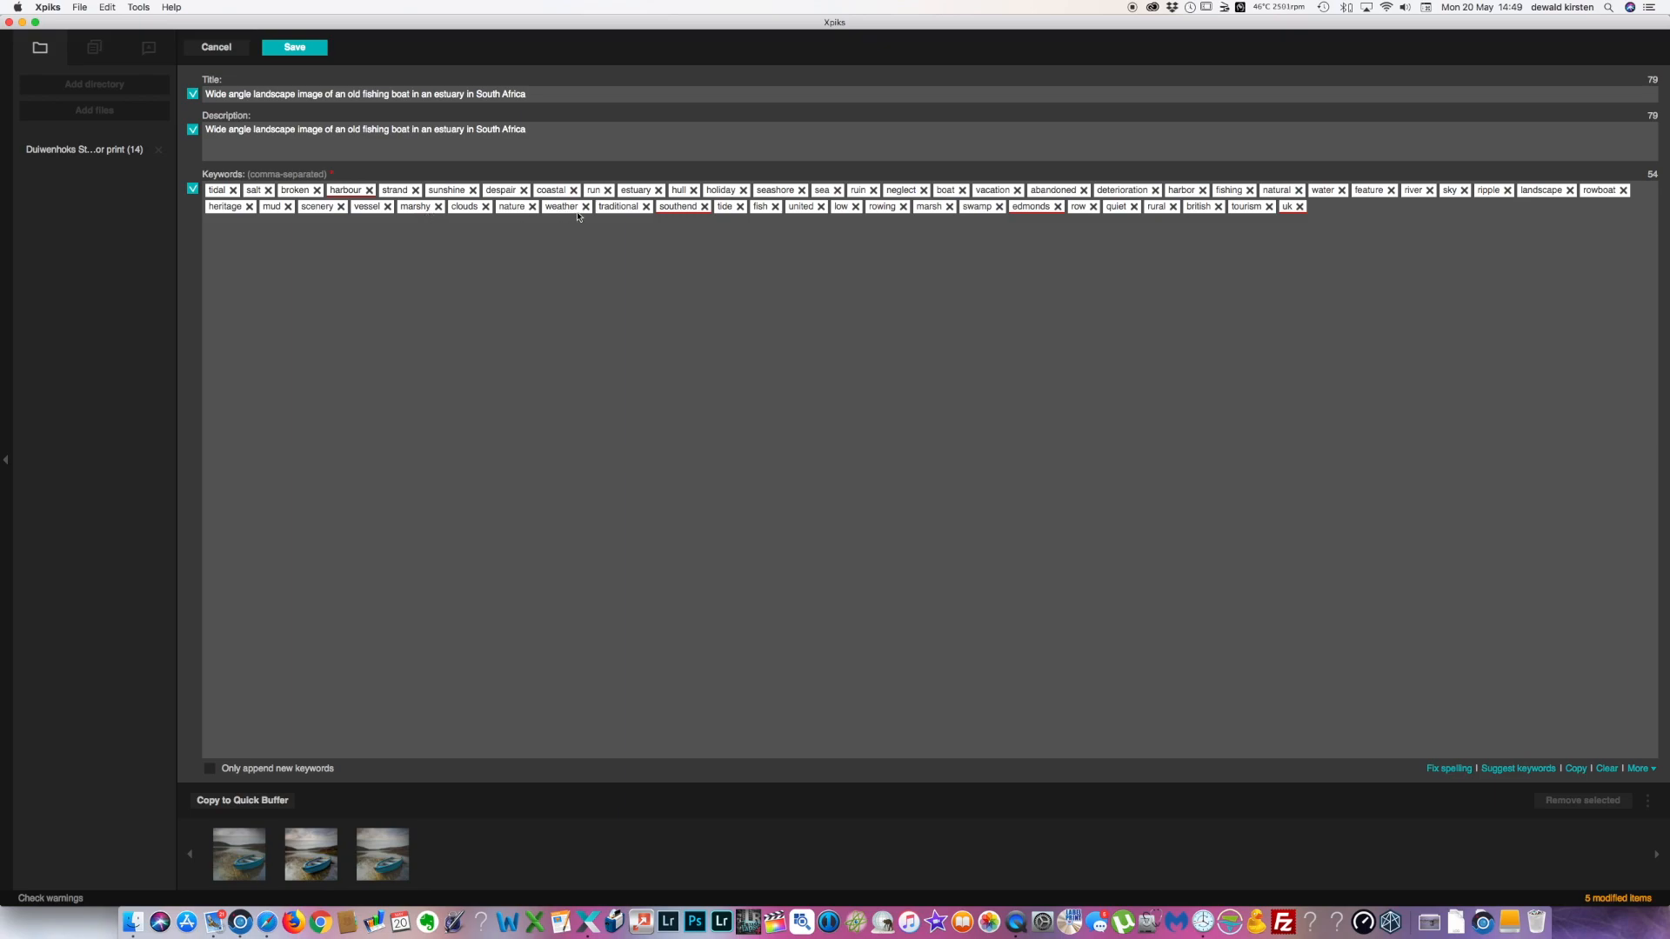
# Step: Remove the keywords southend, united, edmonds, british and uk from the boat photos
pyautogui.click(704, 206)
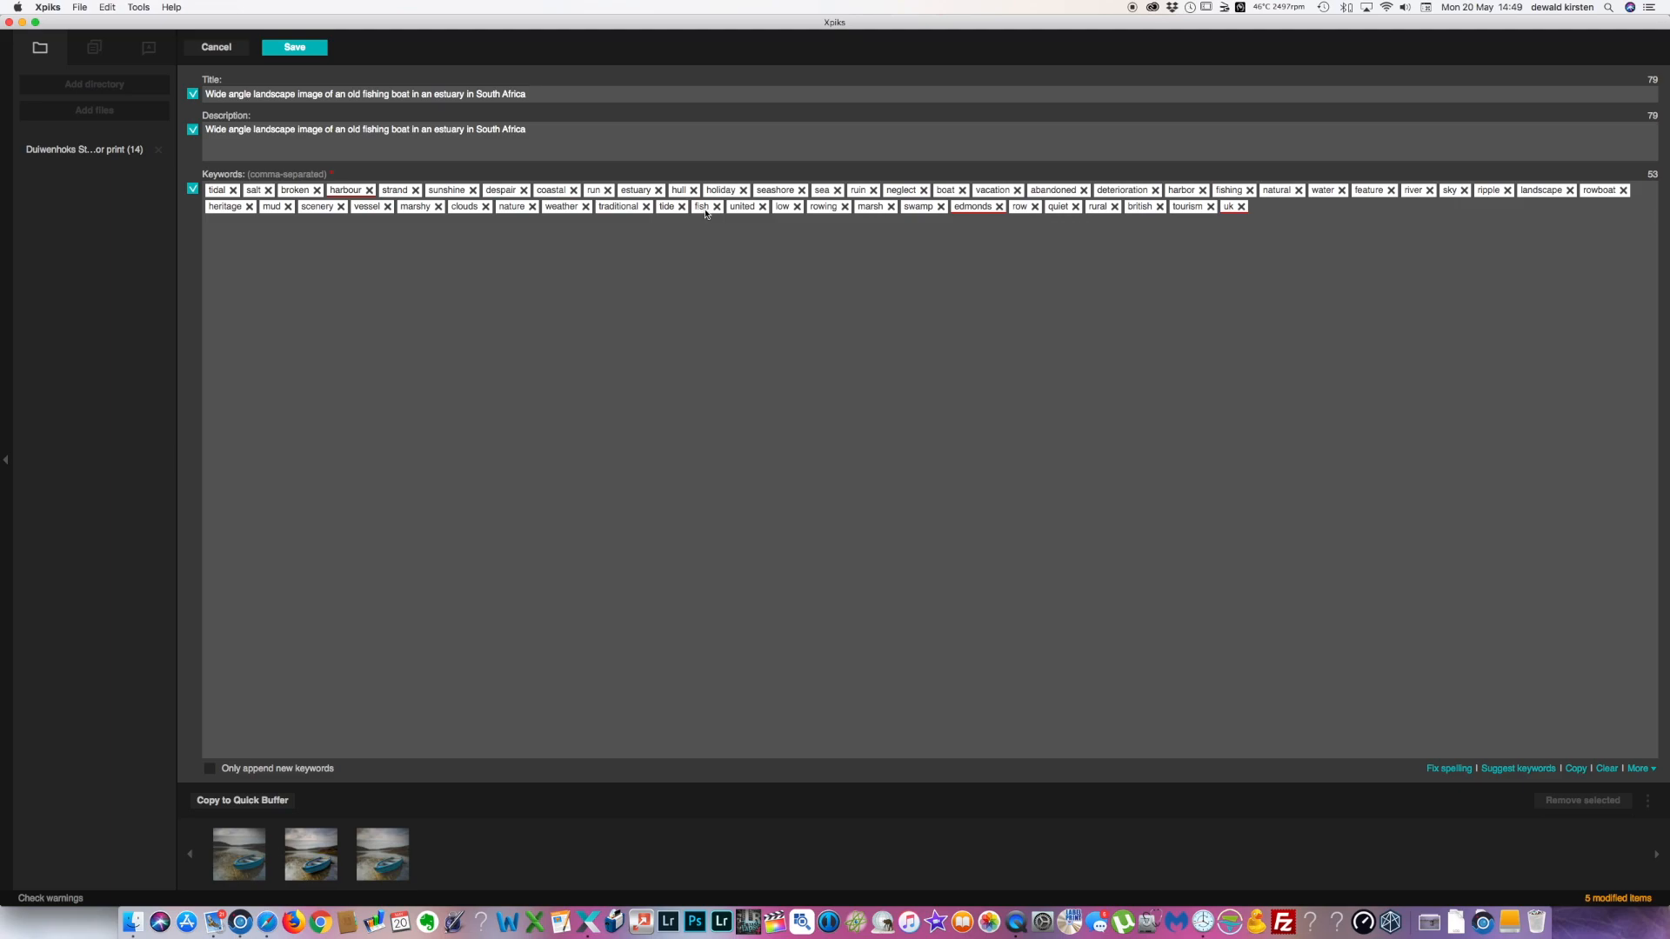
pyautogui.click(762, 207)
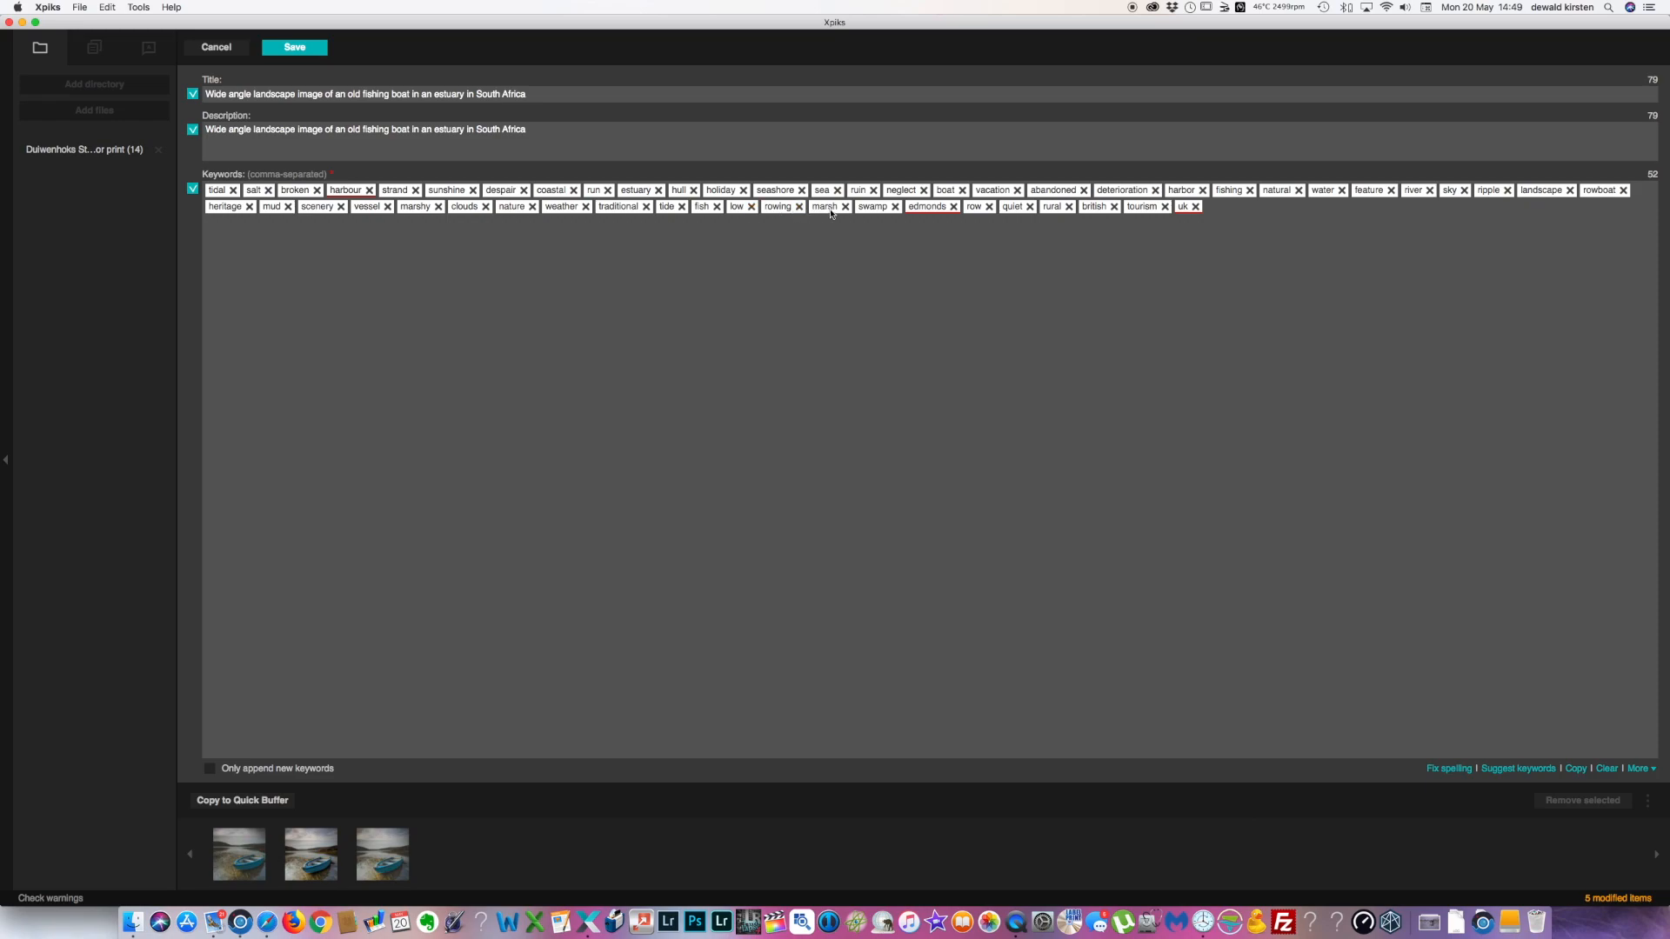
pyautogui.click(953, 207)
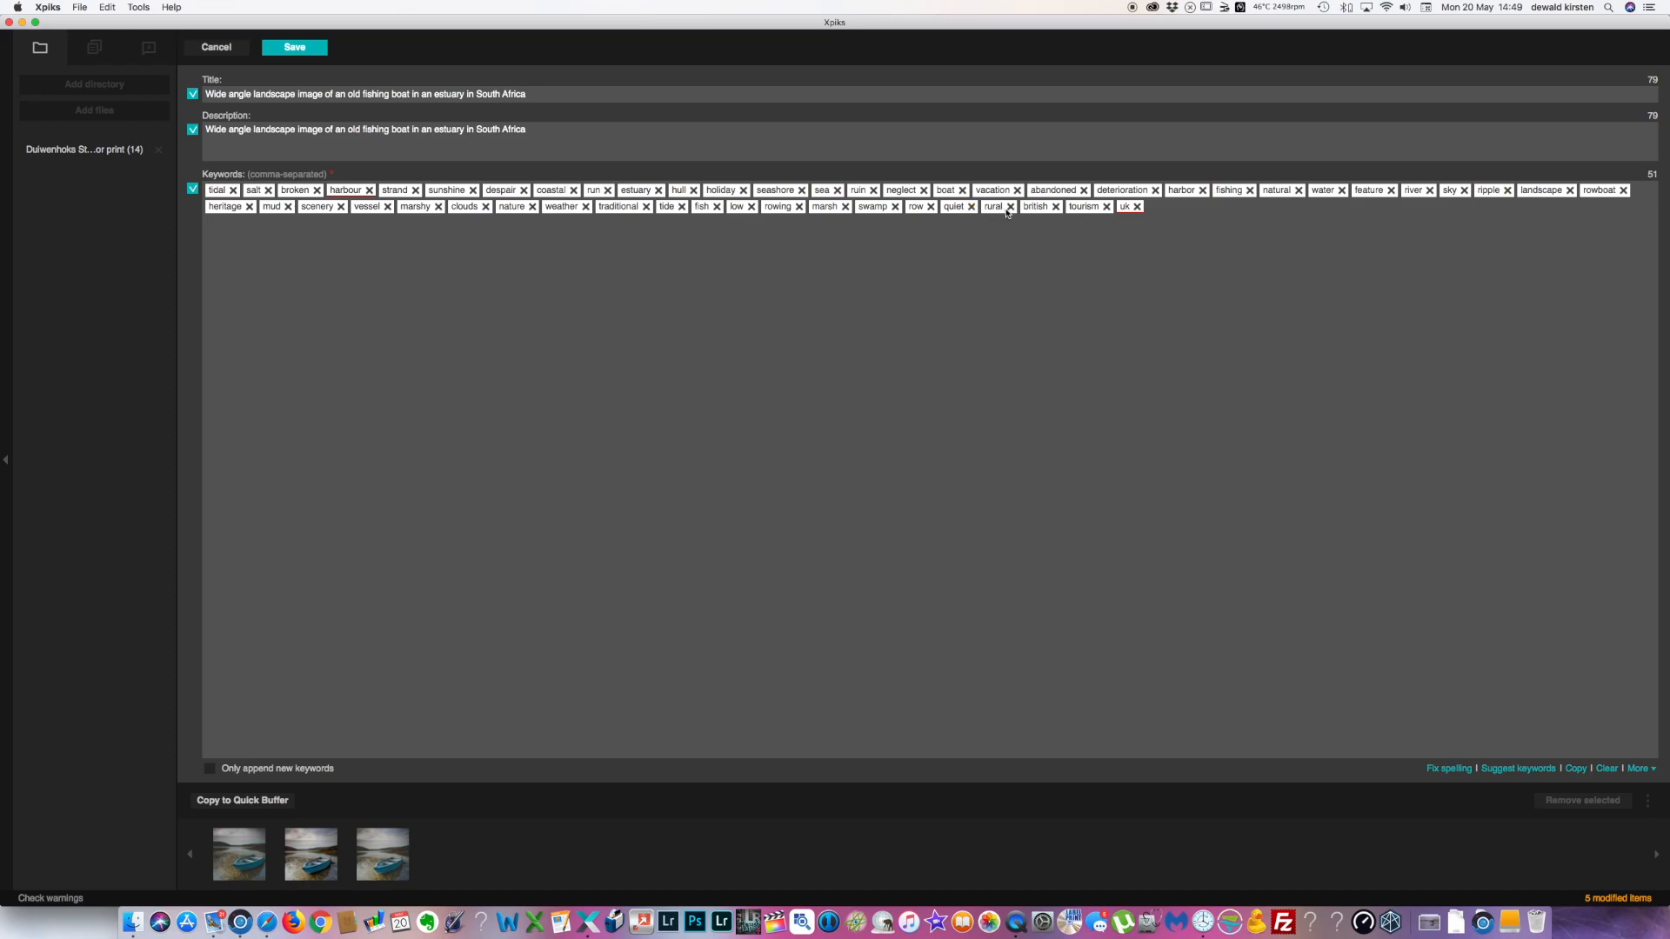
pyautogui.click(1055, 206)
pyautogui.click(1090, 206)
# Step: Add the keyword "south africa" and save the shared metadata of the three boat photos
pyautogui.click(1110, 216)
pyautogui.write('south africa')
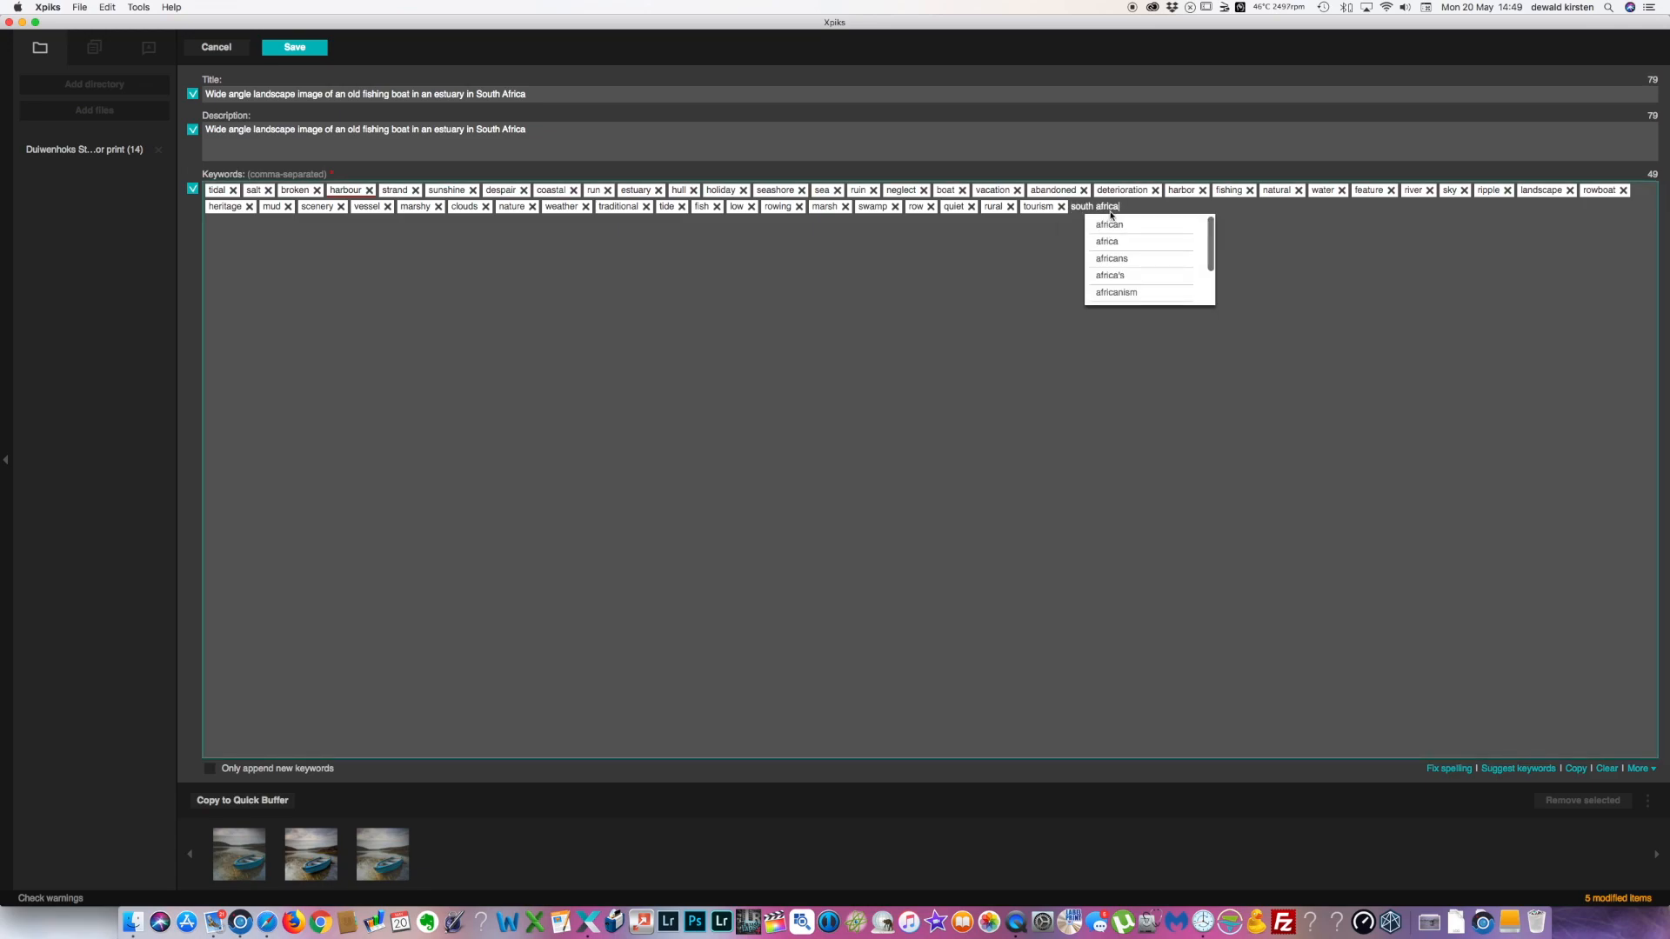
pyautogui.press('Return')
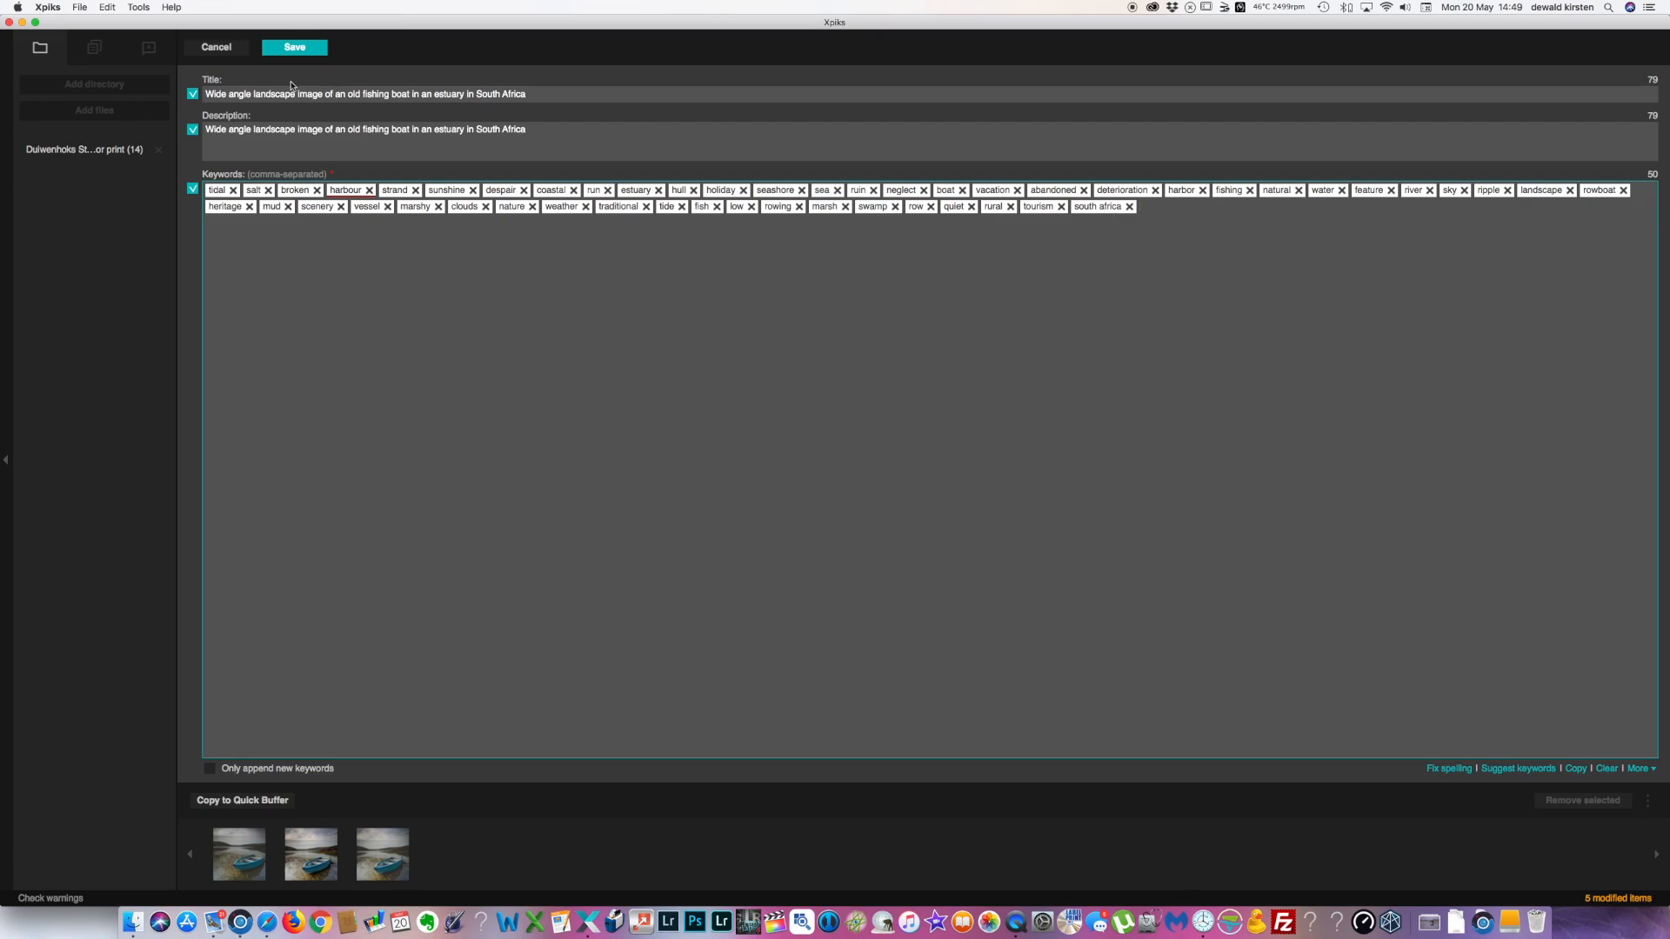
pyautogui.click(294, 48)
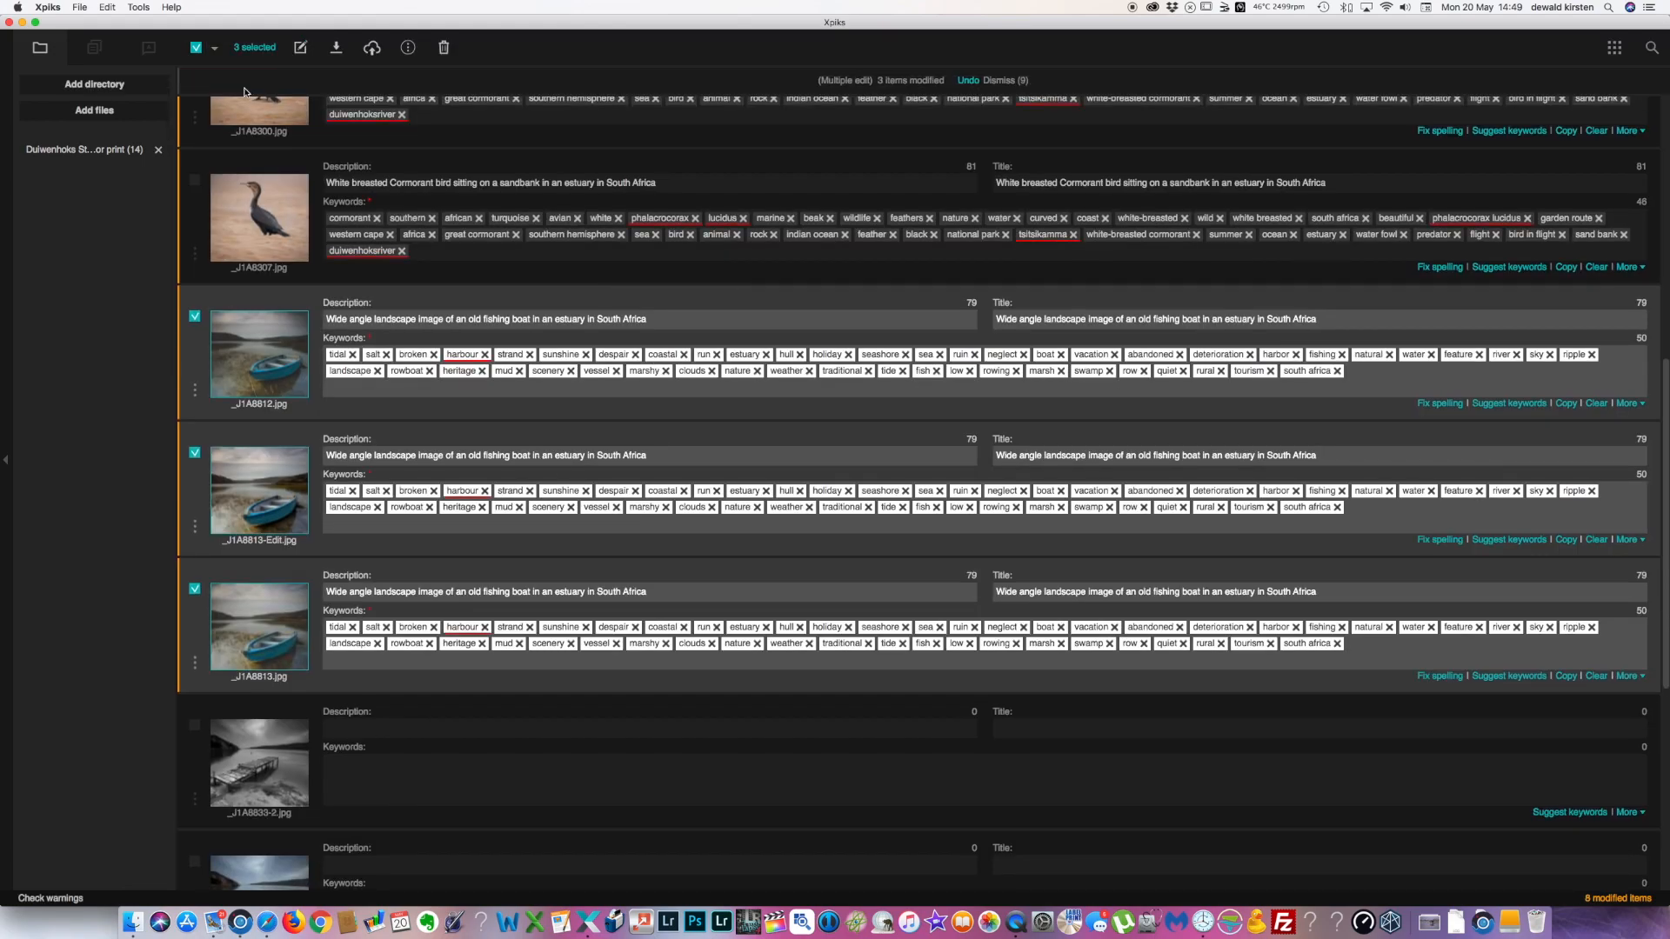
# Step: Deselect the boat photos, select the three _J1A8833 jetty photos instead and open them for shared metadata editing
pyautogui.click(195, 48)
pyautogui.scroll(-3, 301, 501)
pyautogui.scroll(-3, 301, 501)
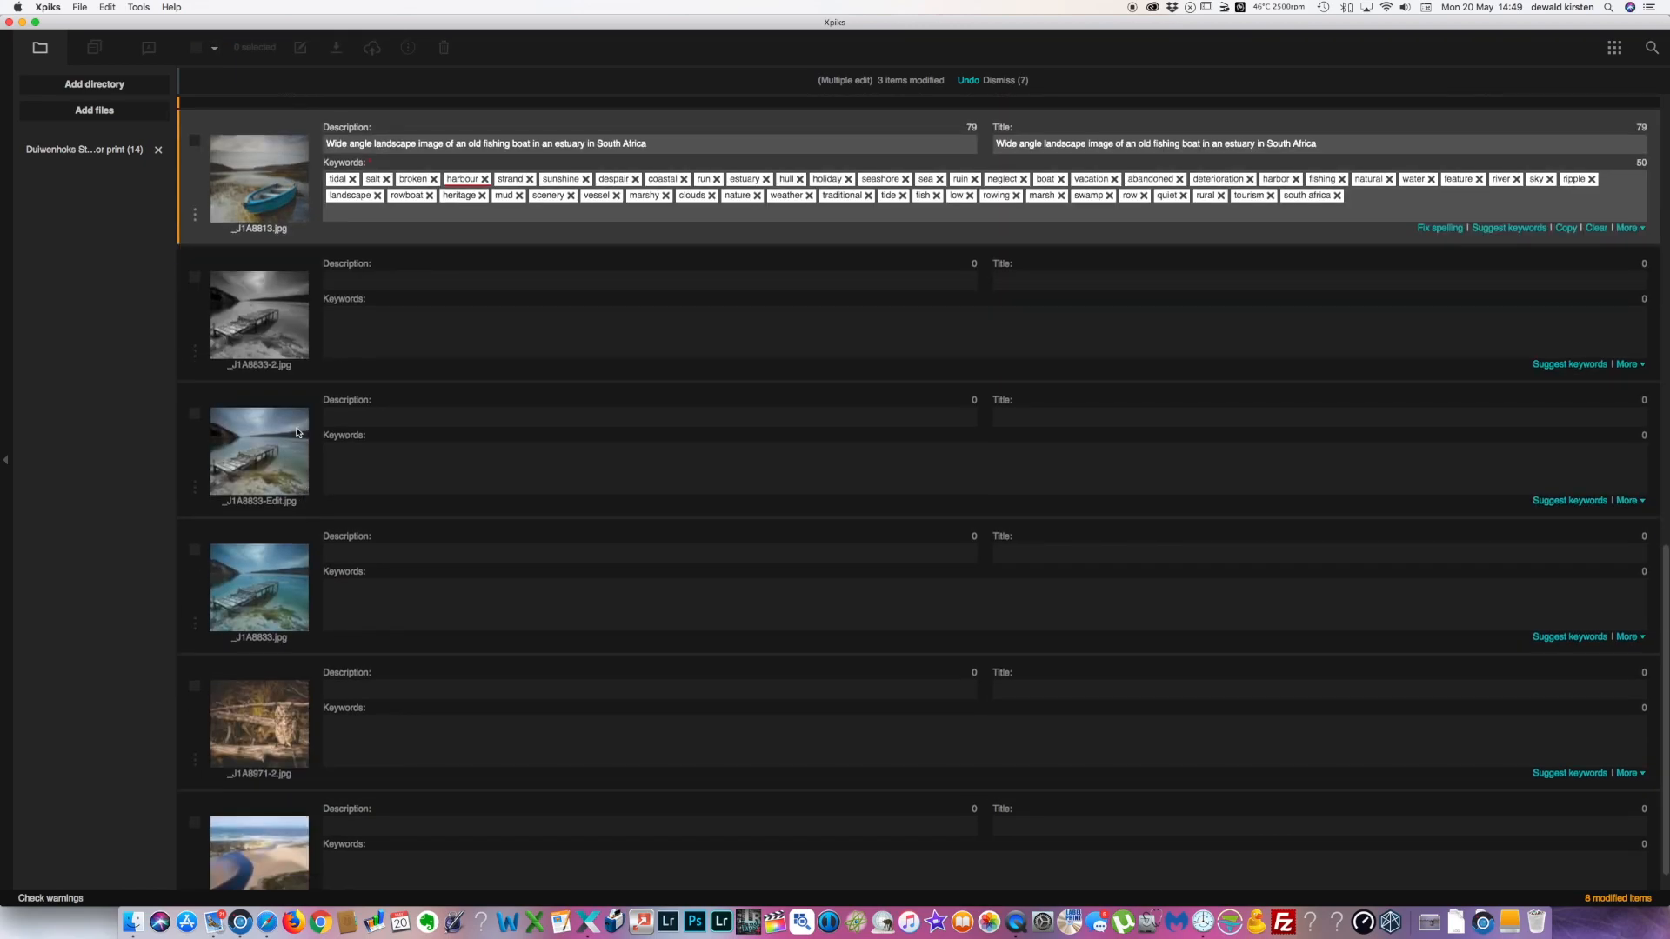
pyautogui.click(191, 287)
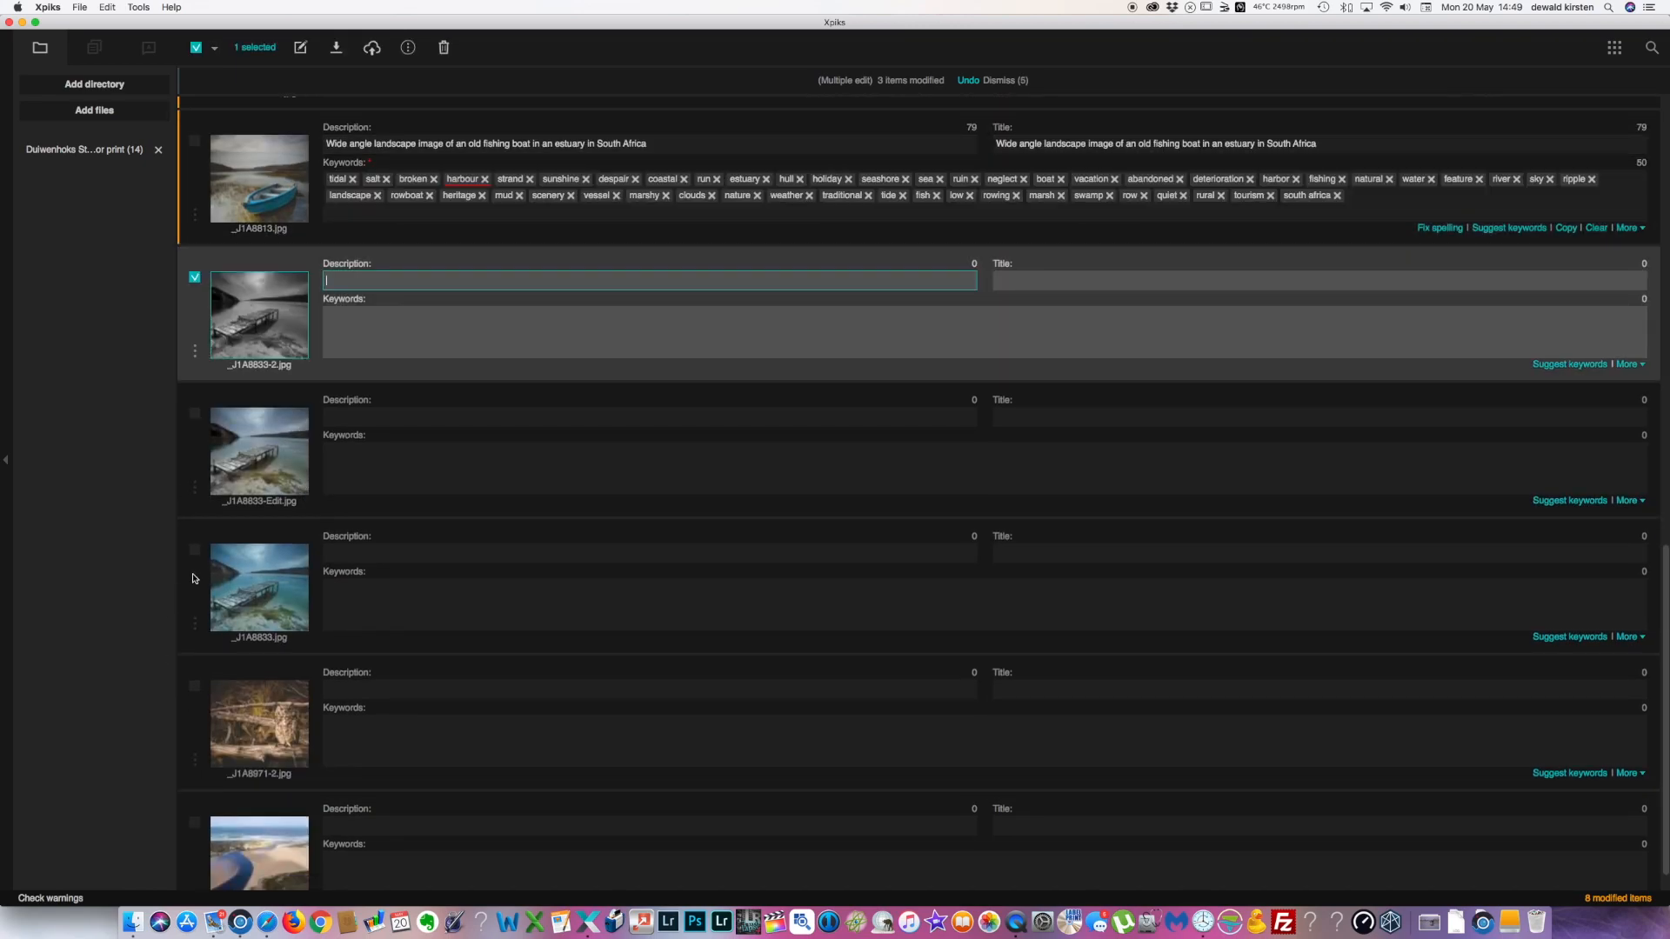
pyautogui.keyDown('super'); pyautogui.click(193, 579); pyautogui.keyUp('super')
pyautogui.keyDown('super'); pyautogui.click(194, 413); pyautogui.keyUp('super')
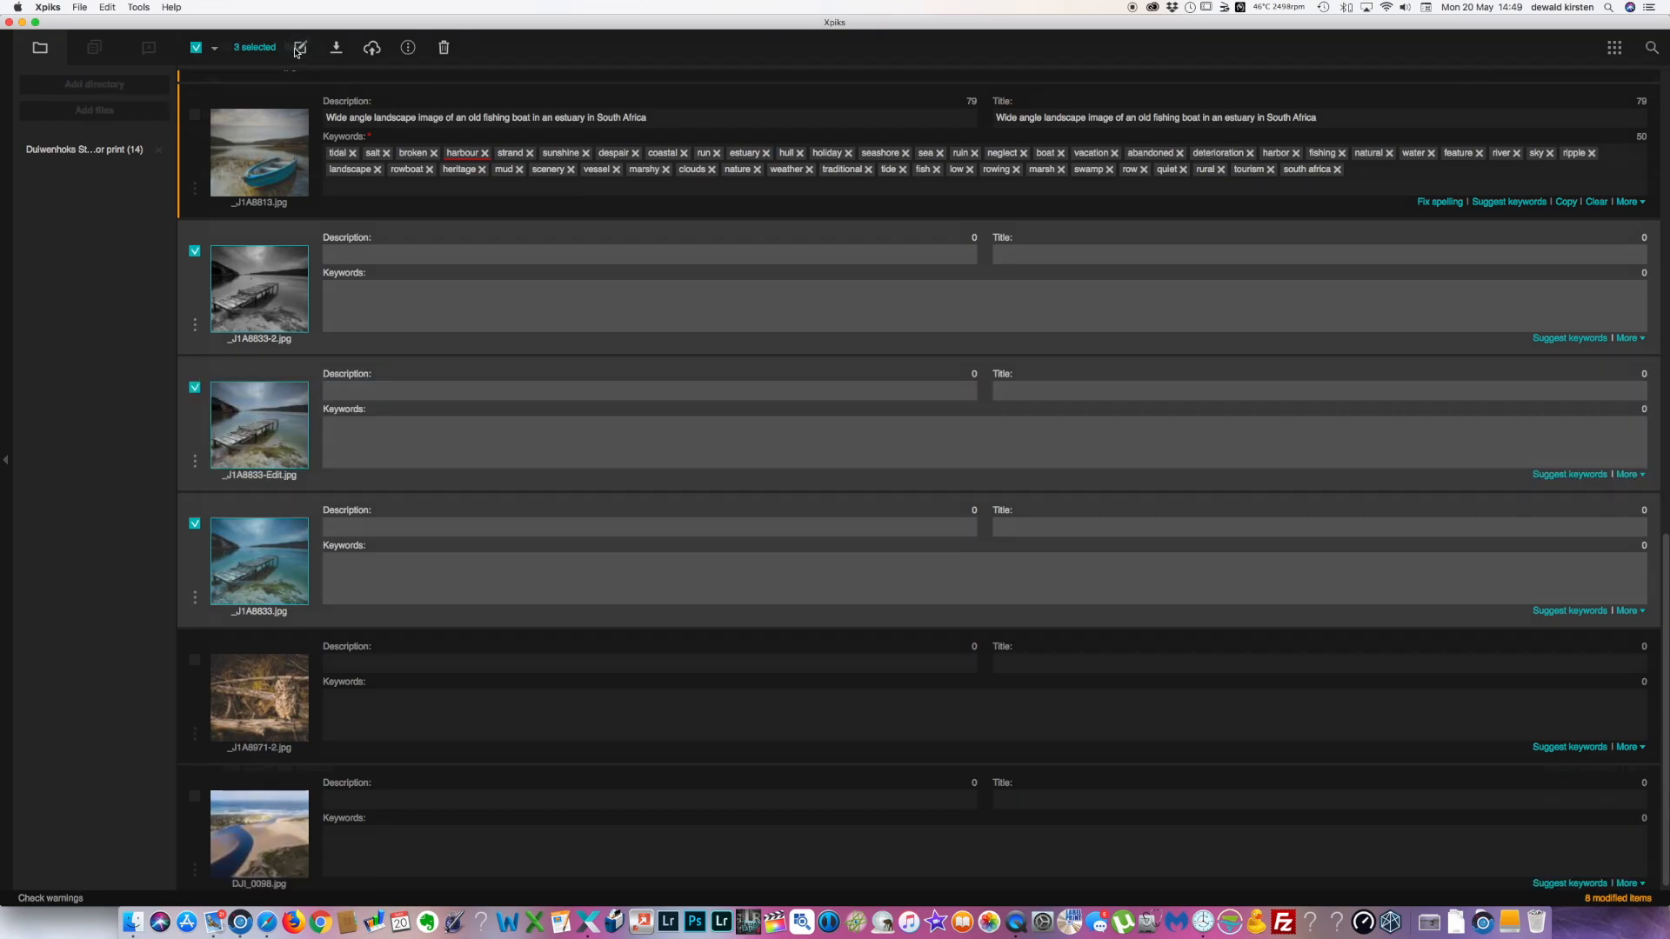
pyautogui.click(300, 47)
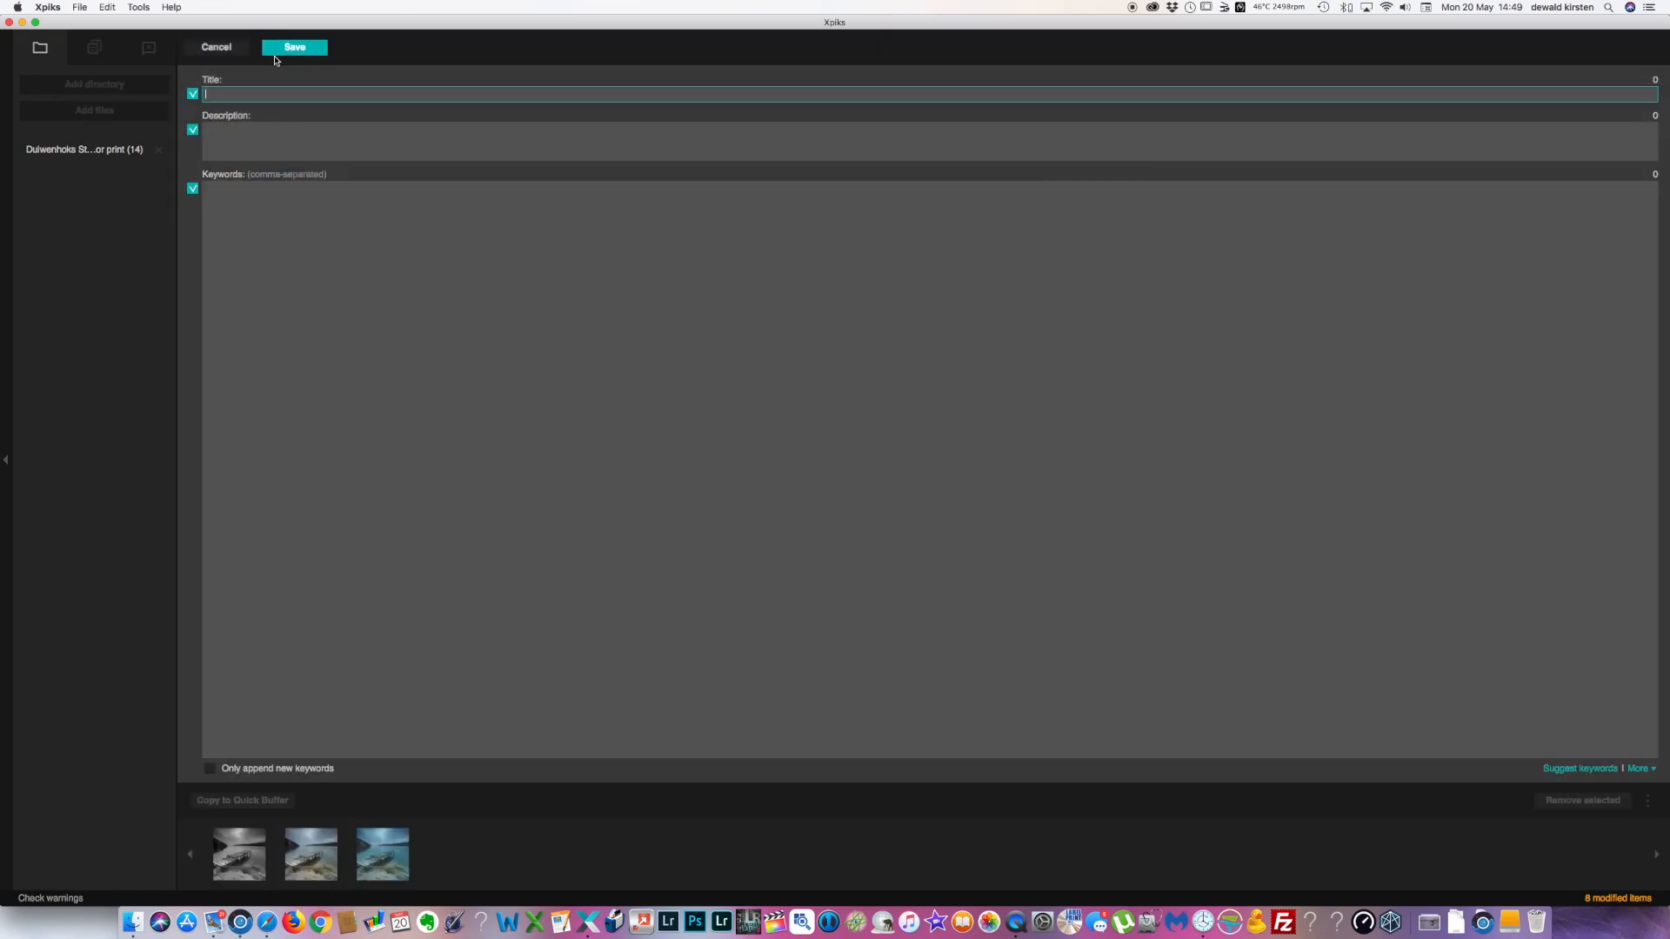
# Step: Leave the shared metadata editing of the jetty photos without saving and deselect all photos
pyautogui.click(217, 47)
pyautogui.scroll(-1, 335, 652)
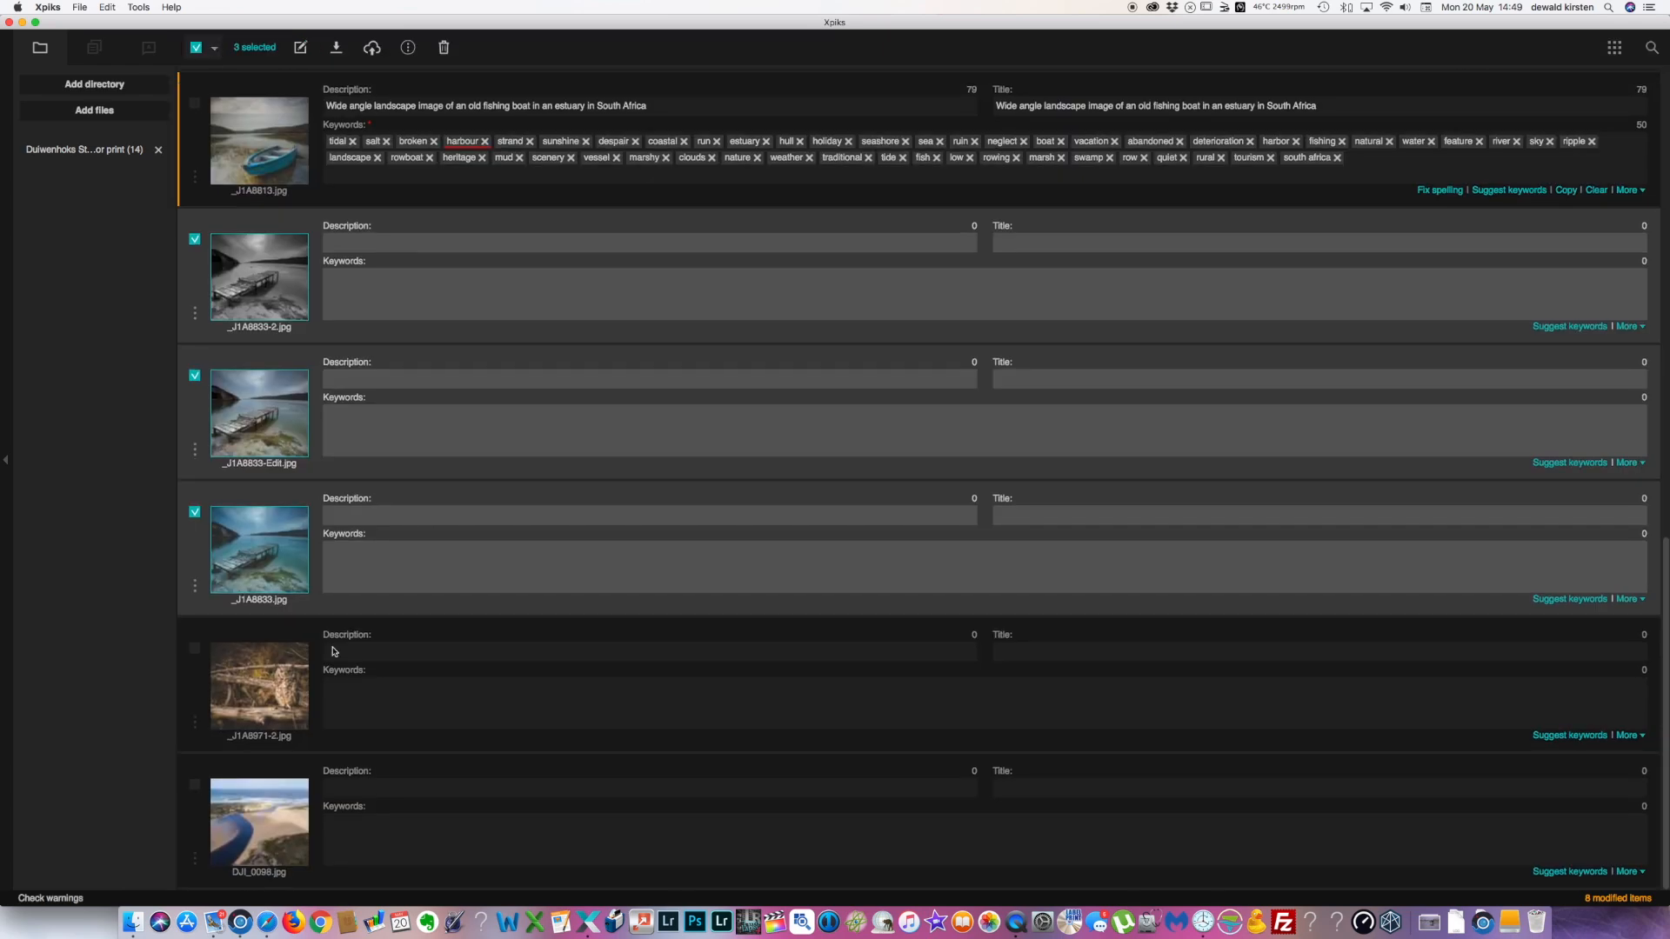
pyautogui.click(196, 47)
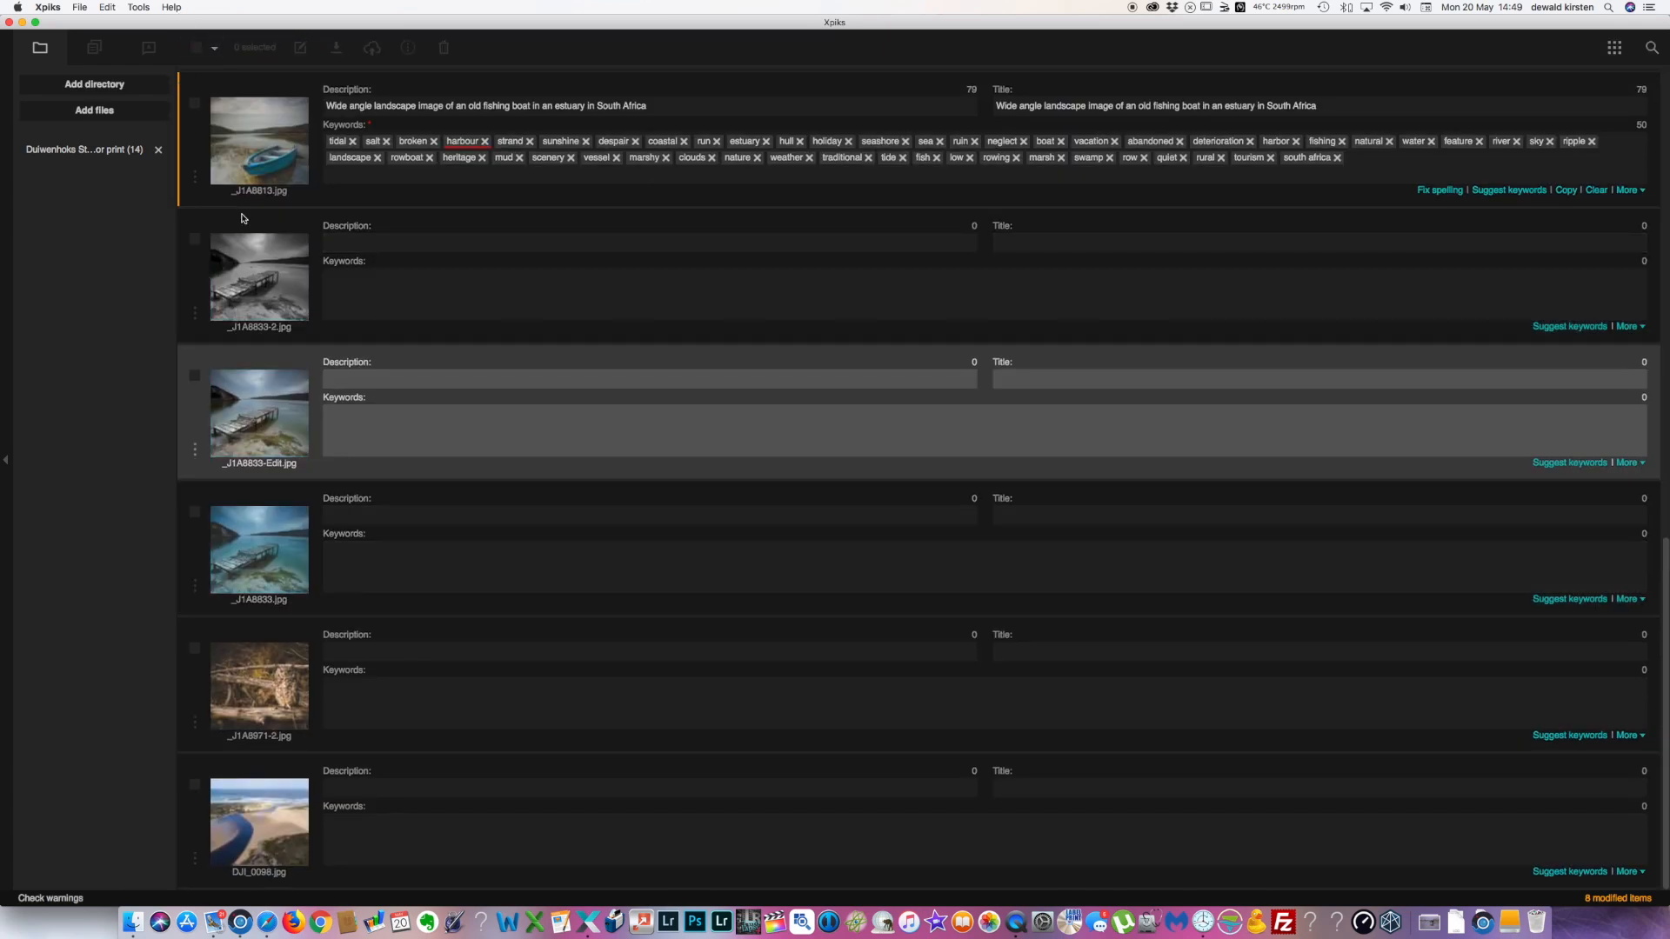
# Step: Set the owl photo's description and title to "Close up portrait of an cape eagvle owl sitting on a branch in the early morning sunshine"
pyautogui.click(401, 653)
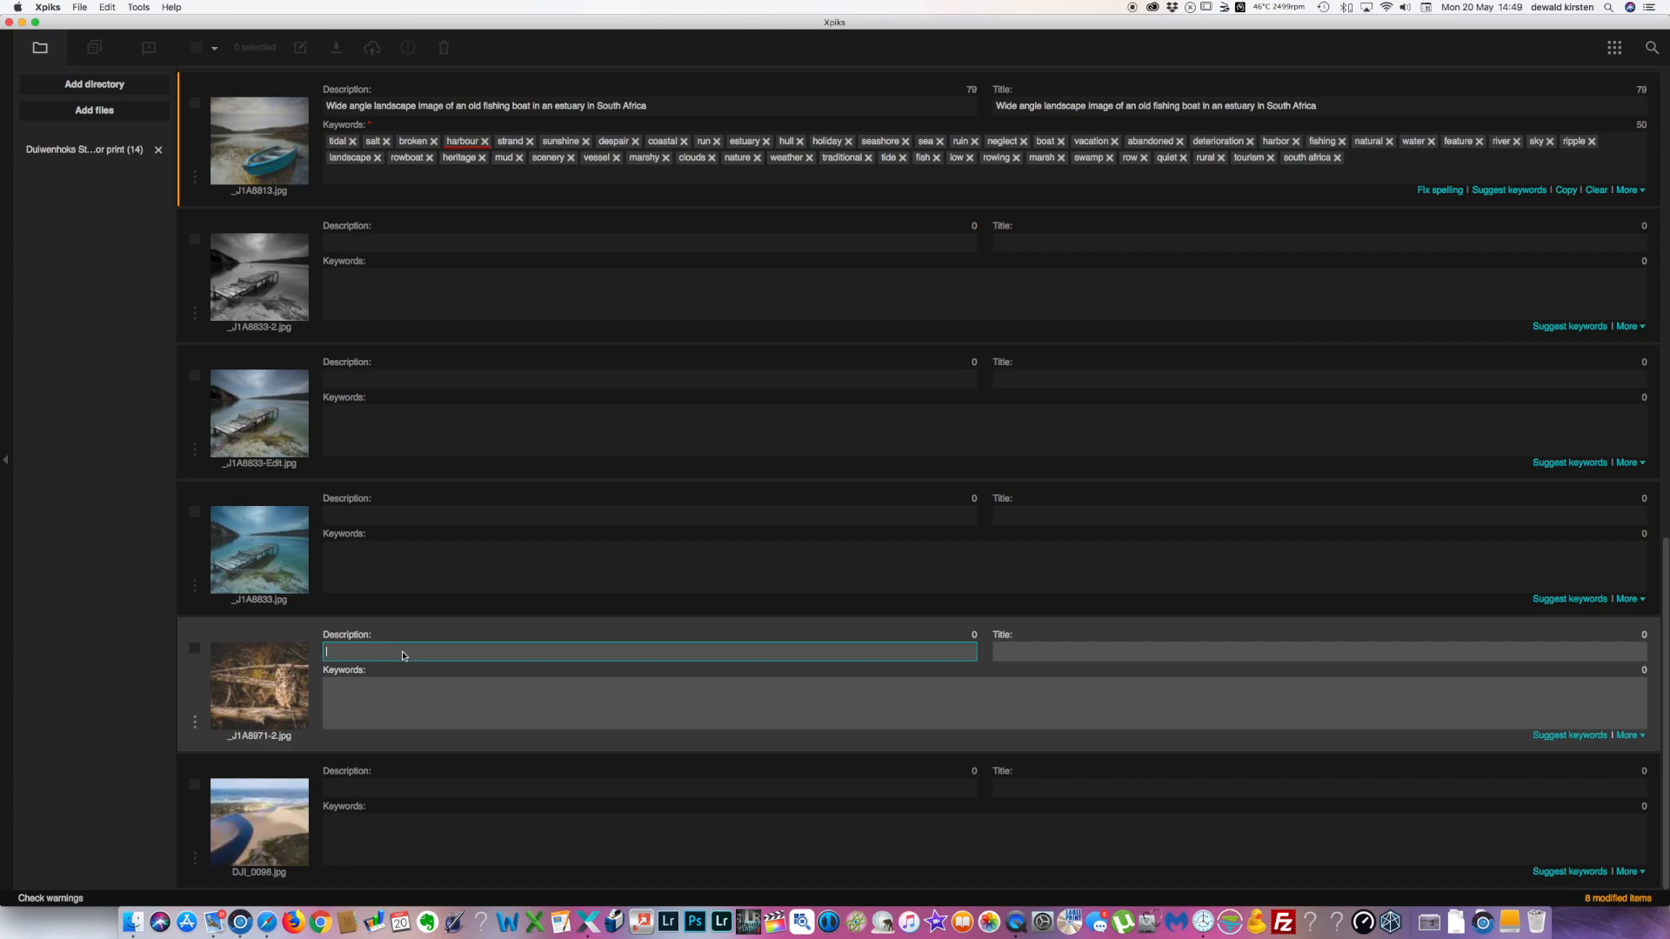
pyautogui.write('Close up portrait of an cape eagvle owl sitting on a branch in ')
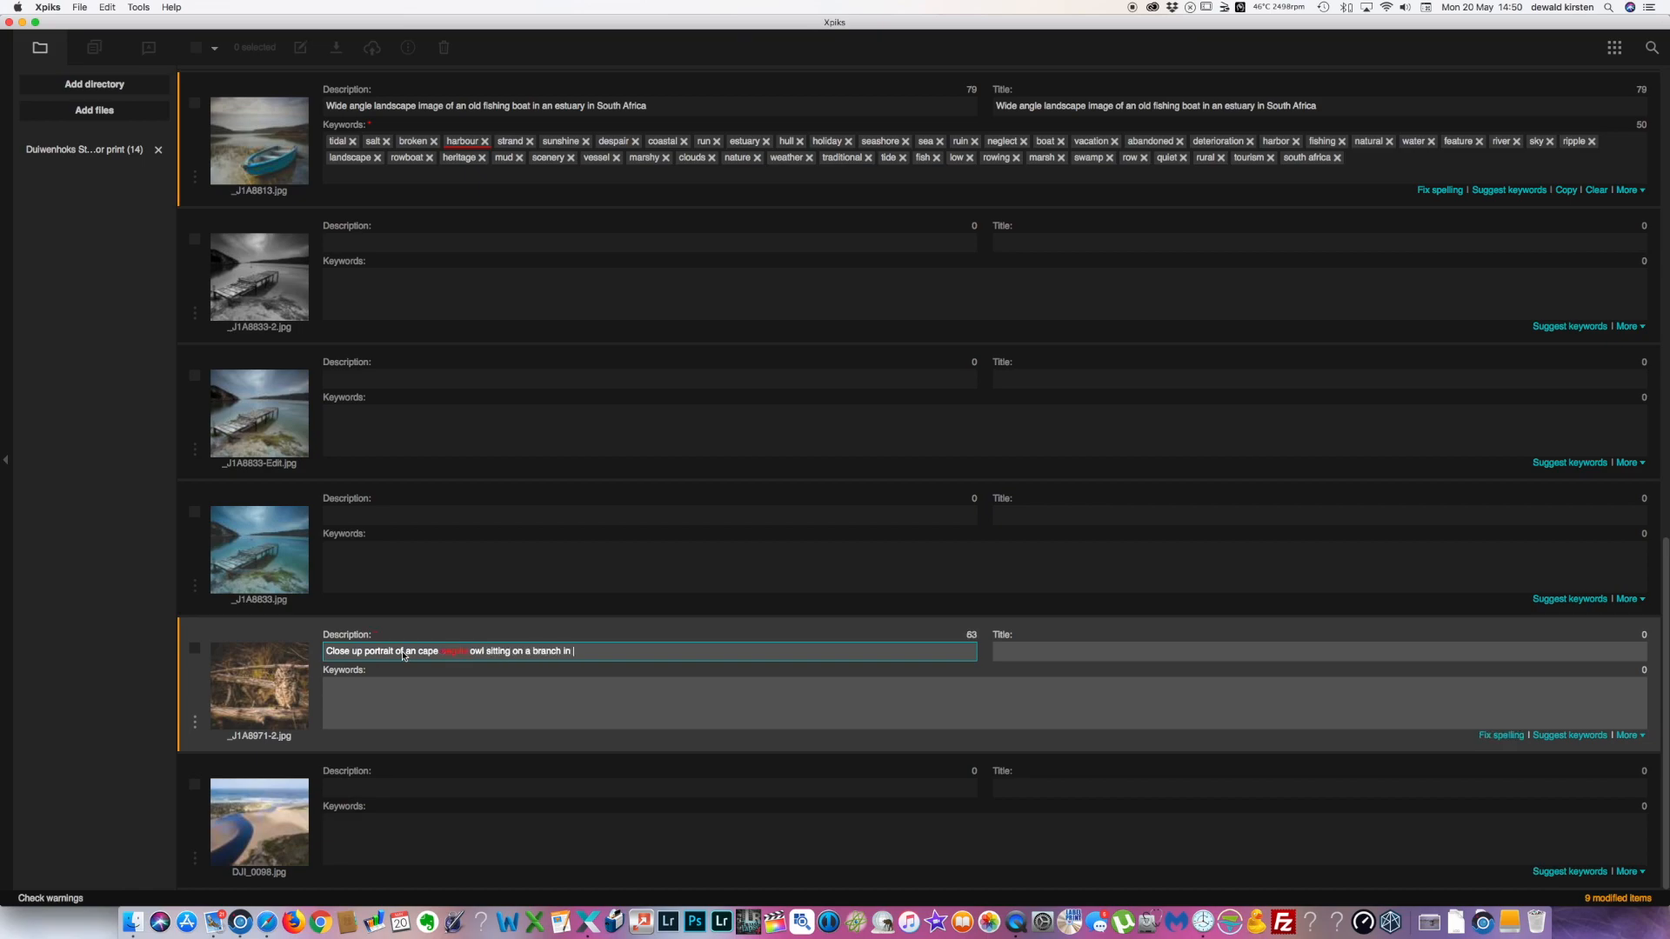
pyautogui.write('the early morning sunshine')
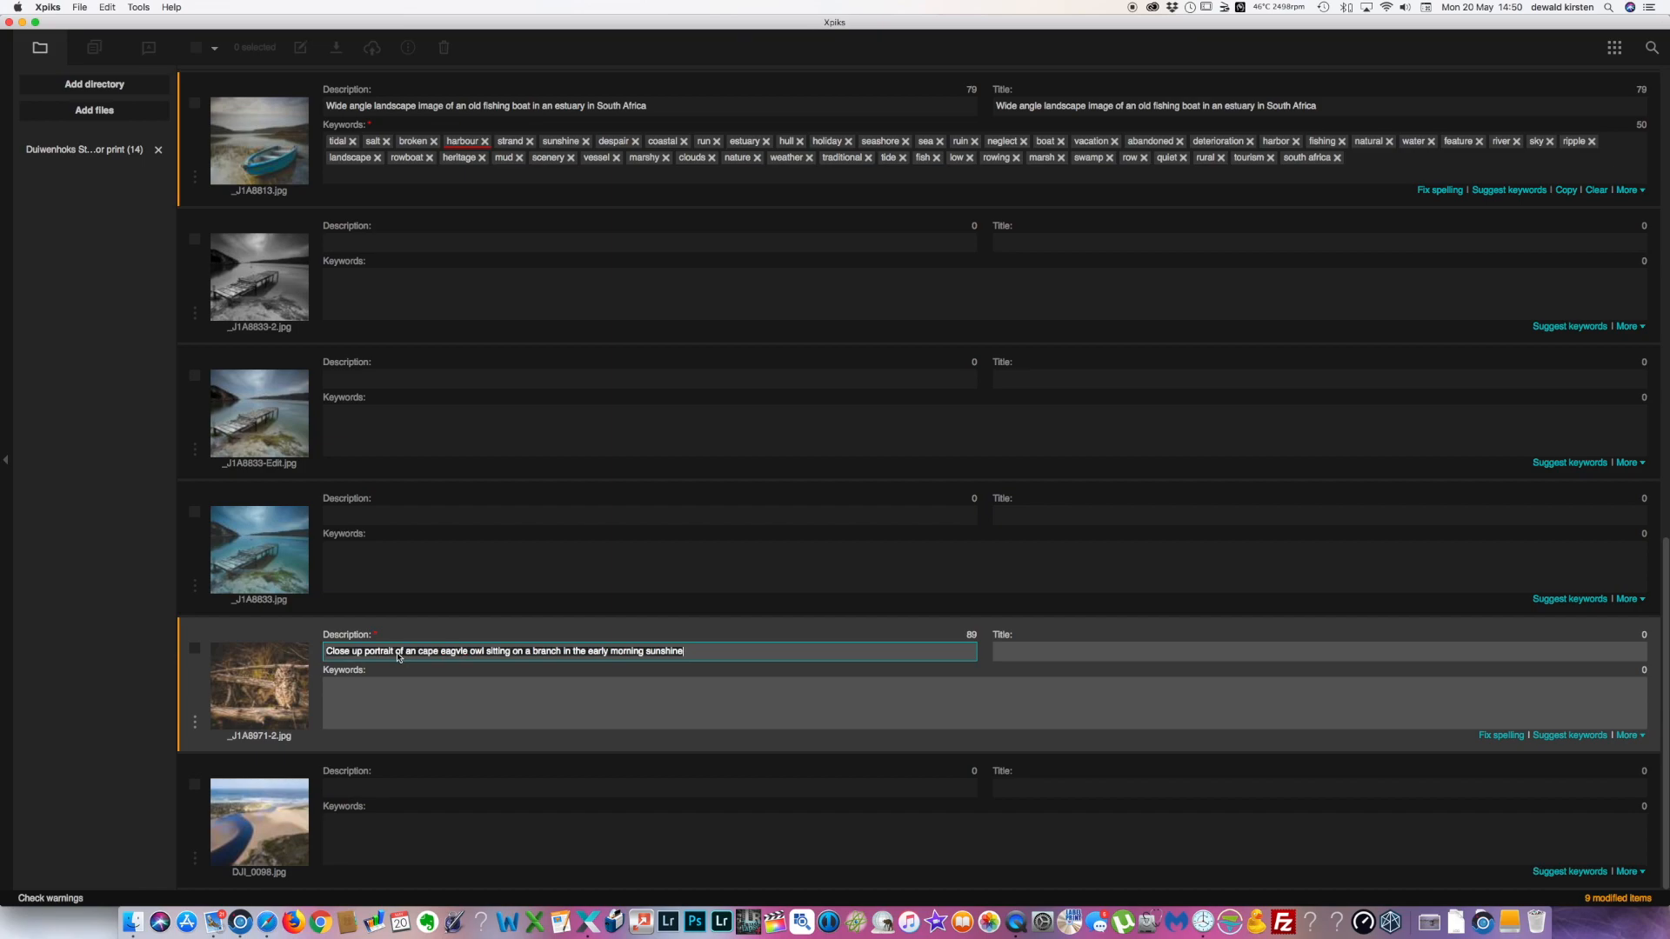
pyautogui.click(1053, 654)
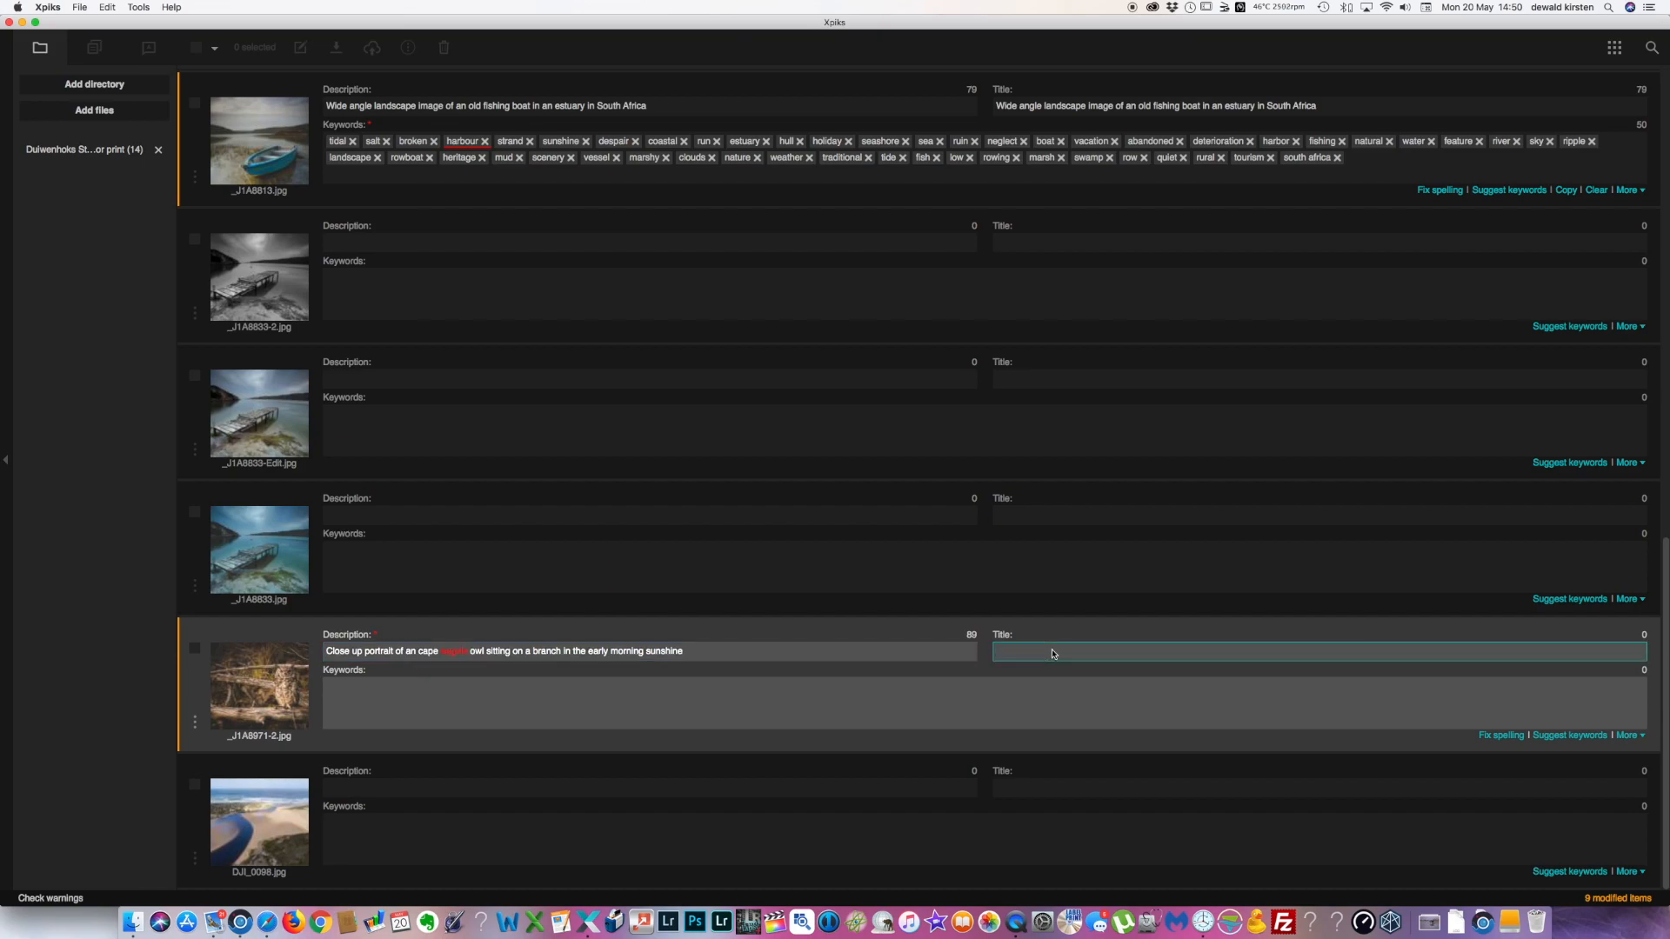
pyautogui.write('Close up portrait of an cape eagvle owl sitting on a branch in the early morning sunshine')
# Step: Correct the misspelled word to "eagle" in the owl photo's description and title using the spelling suggestions
pyautogui.click(1502, 736)
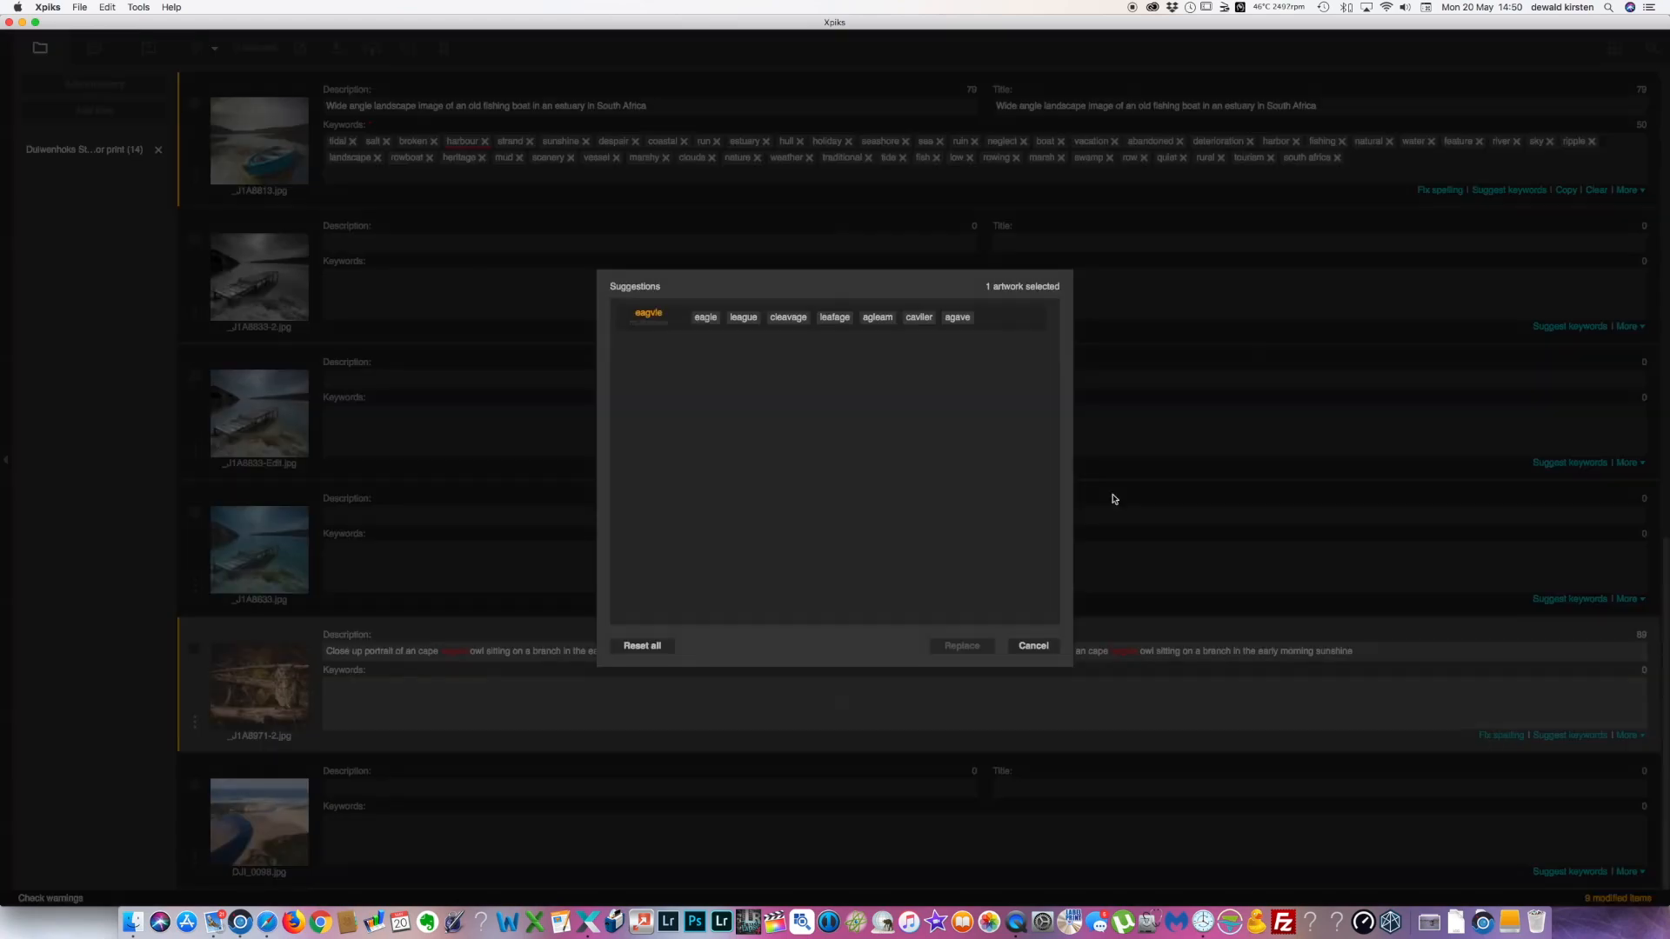
pyautogui.click(706, 317)
pyautogui.click(963, 649)
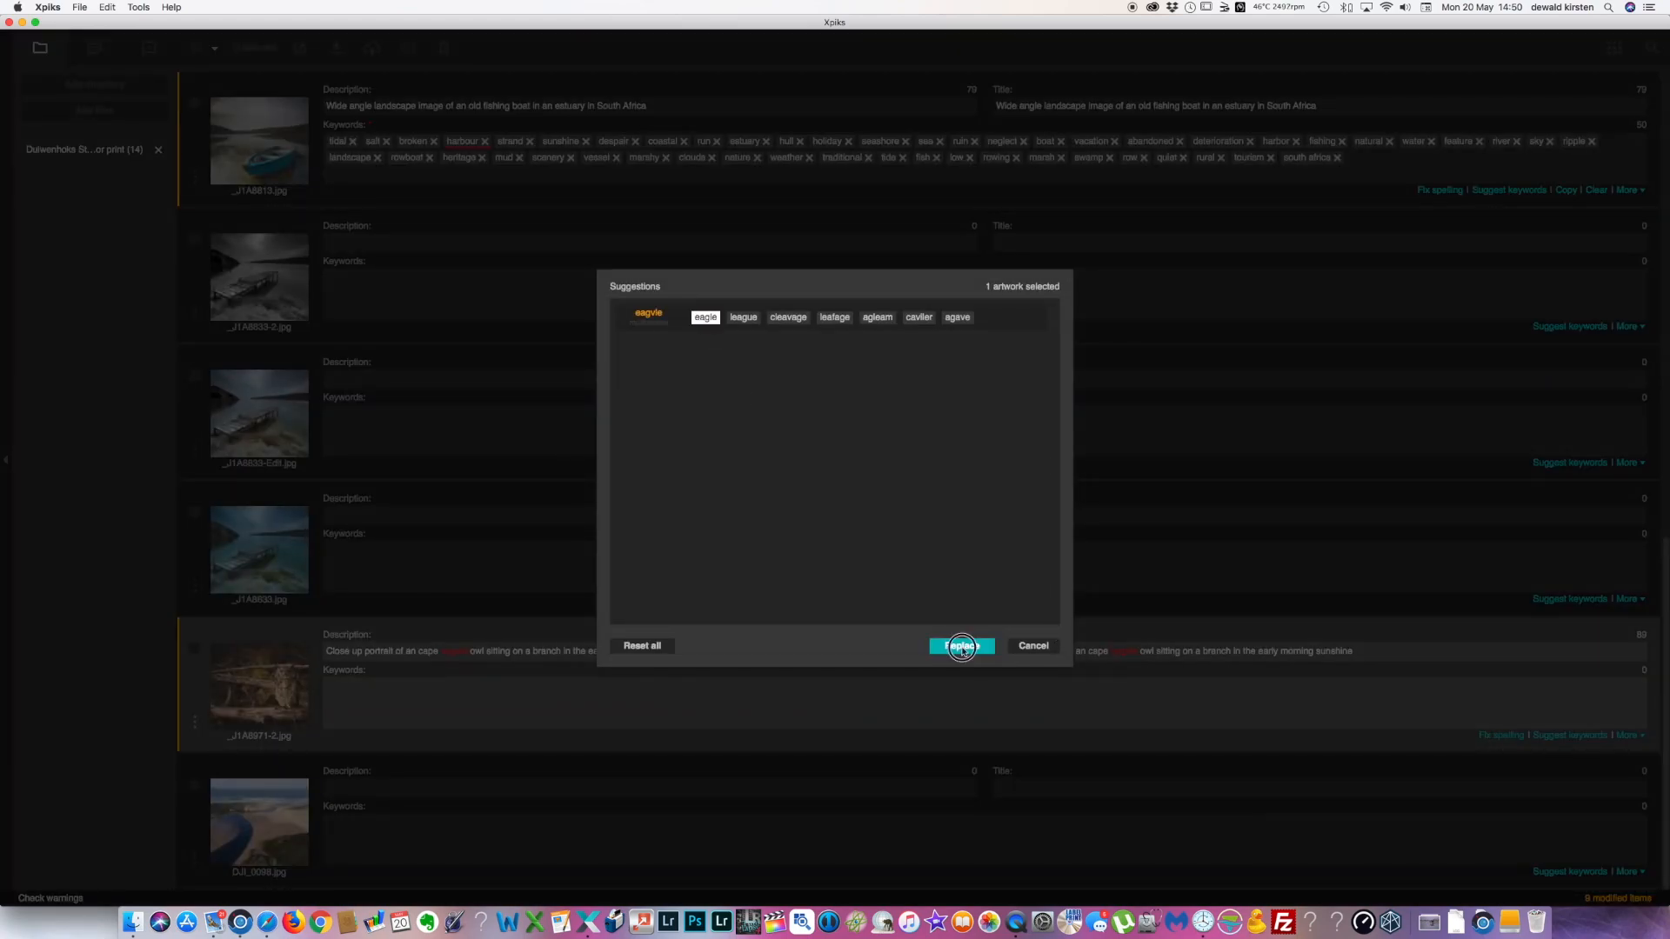
# Step: Open keyword suggestions for the owl photo and search Shutterstock photos for "eagle owl", refined to "cape eagle owl"
pyautogui.click(933, 699)
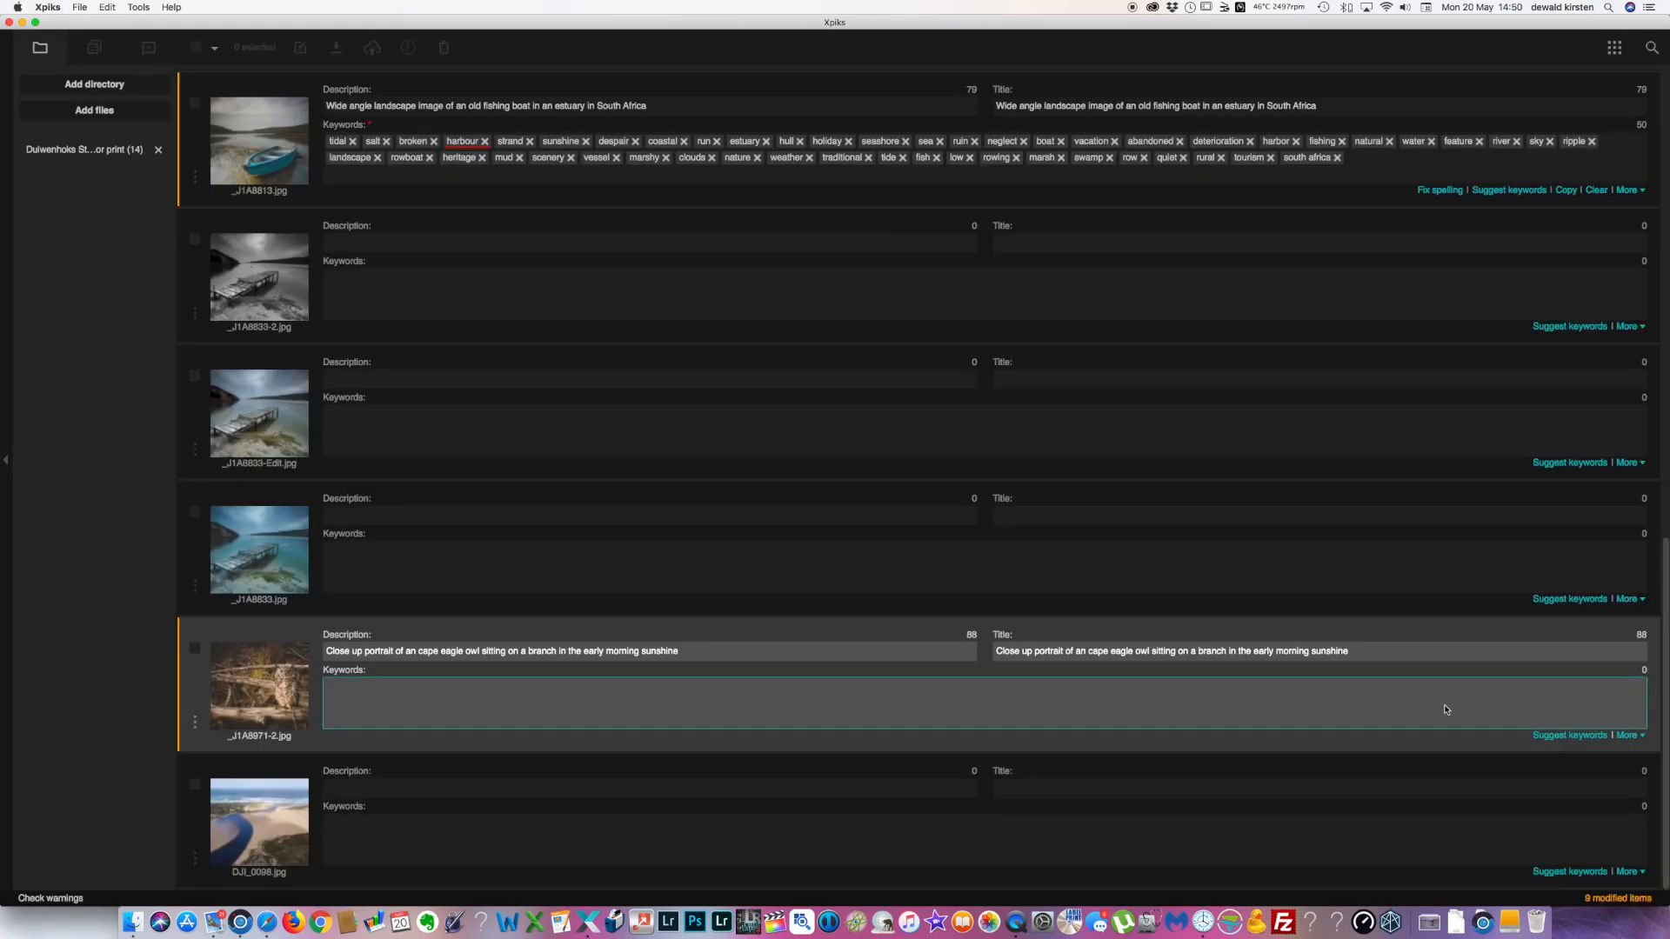
pyautogui.click(1569, 735)
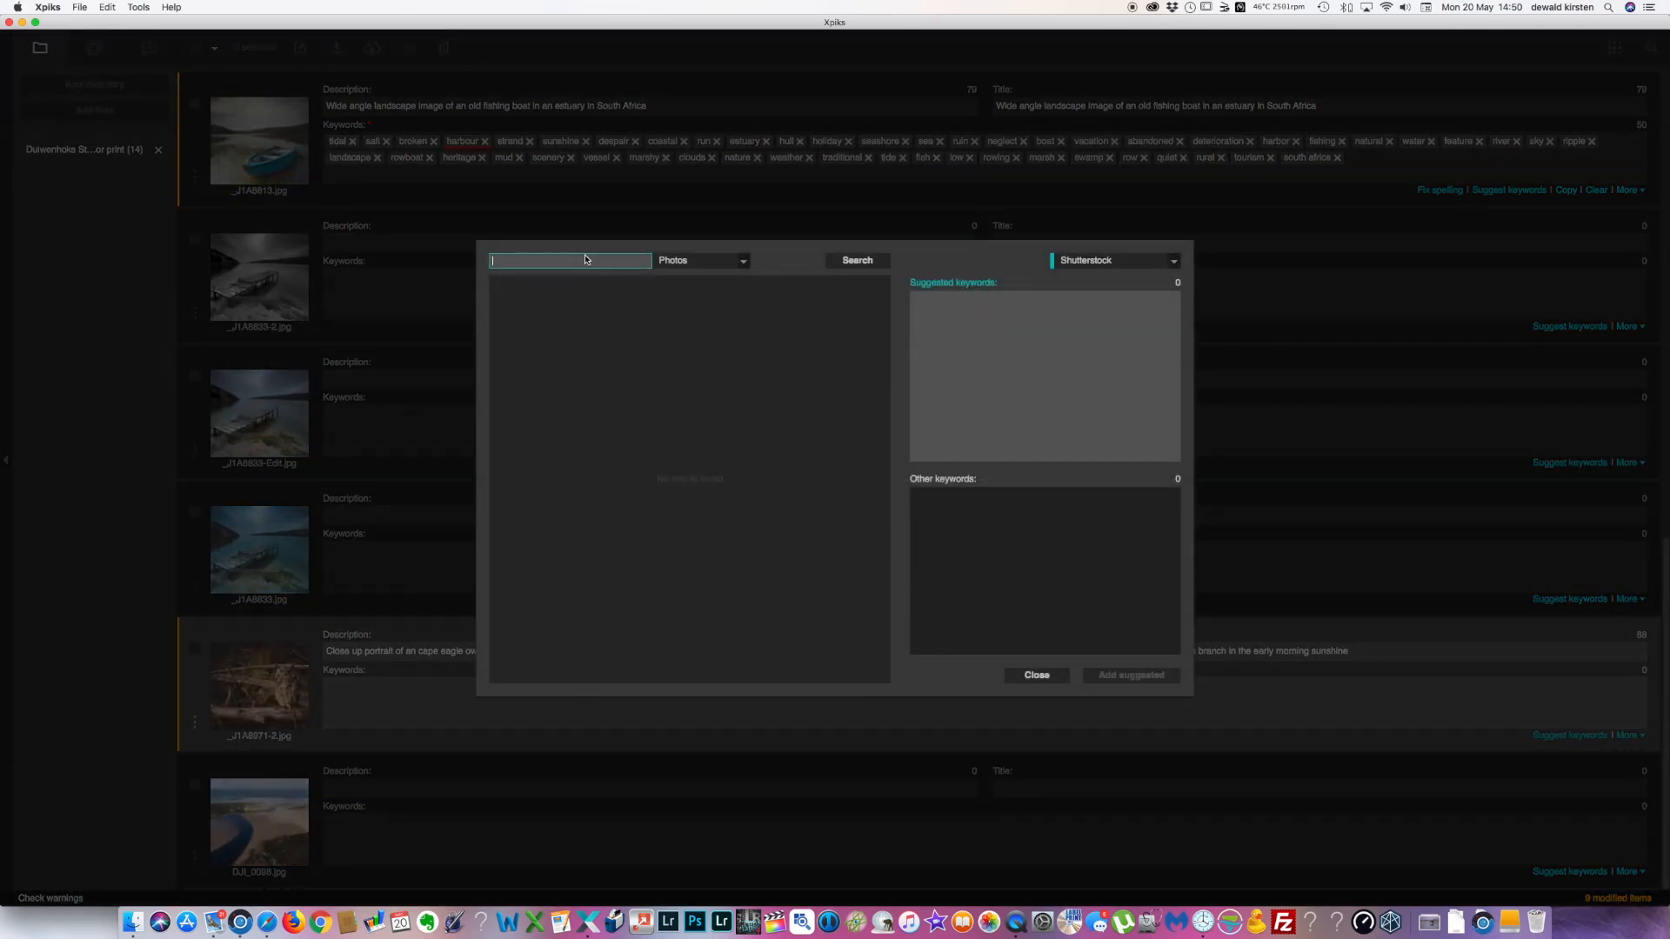
pyautogui.write('eagle owl')
pyautogui.press('Return')
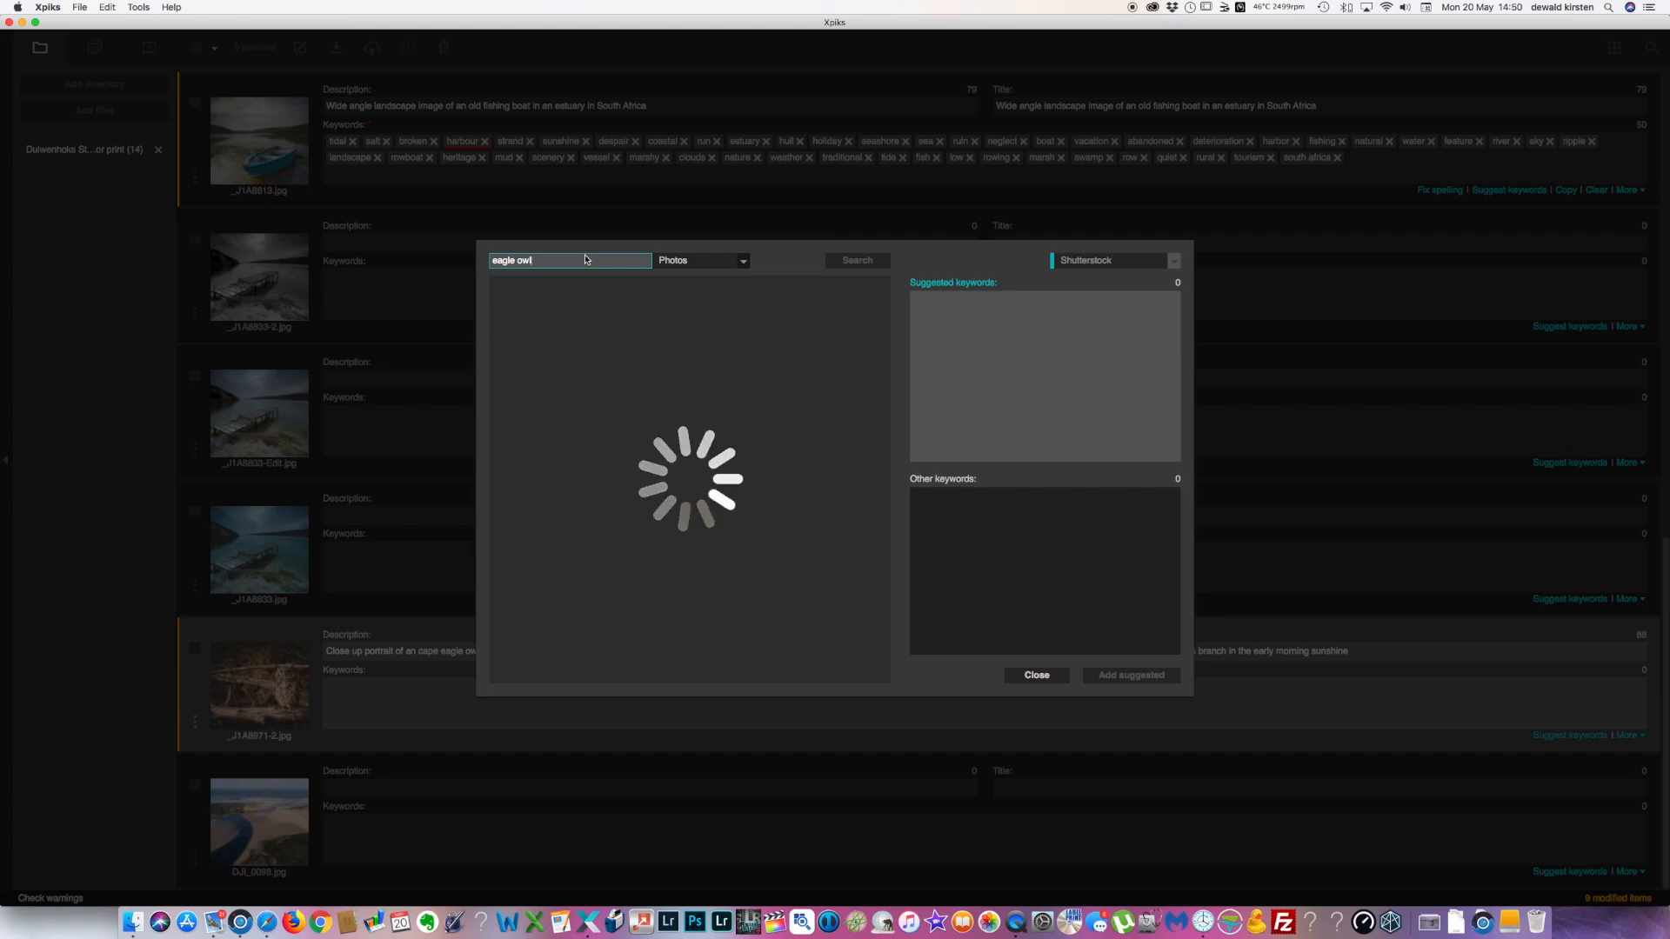
pyautogui.click(493, 260)
pyautogui.write('cape')
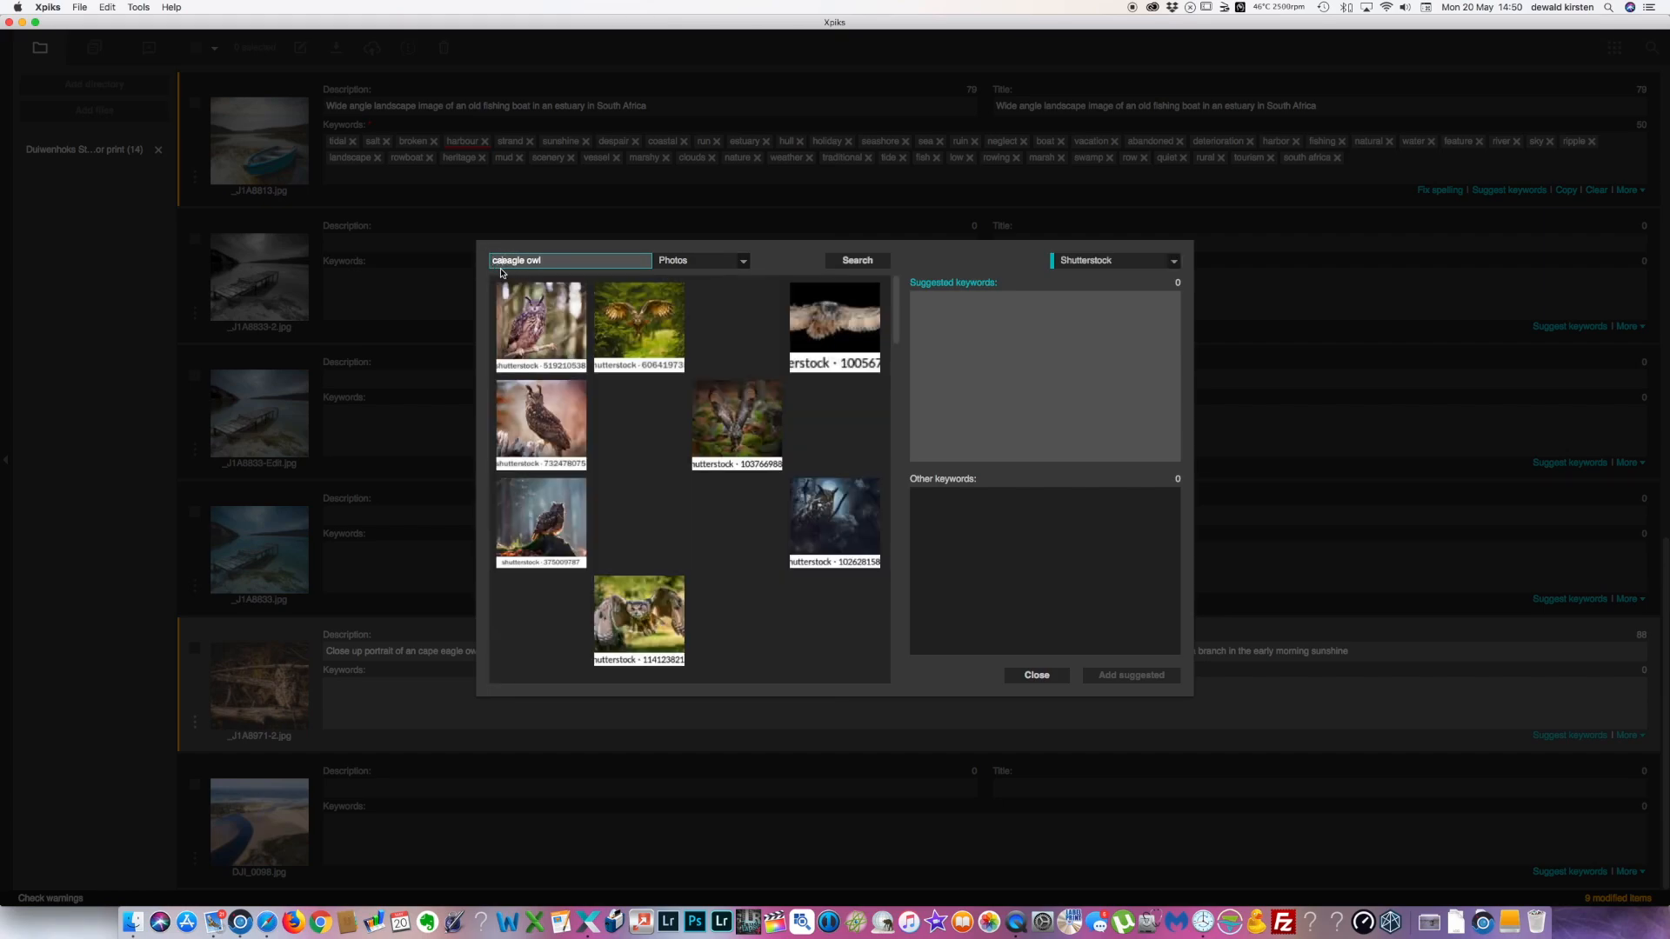
pyautogui.press('Return')
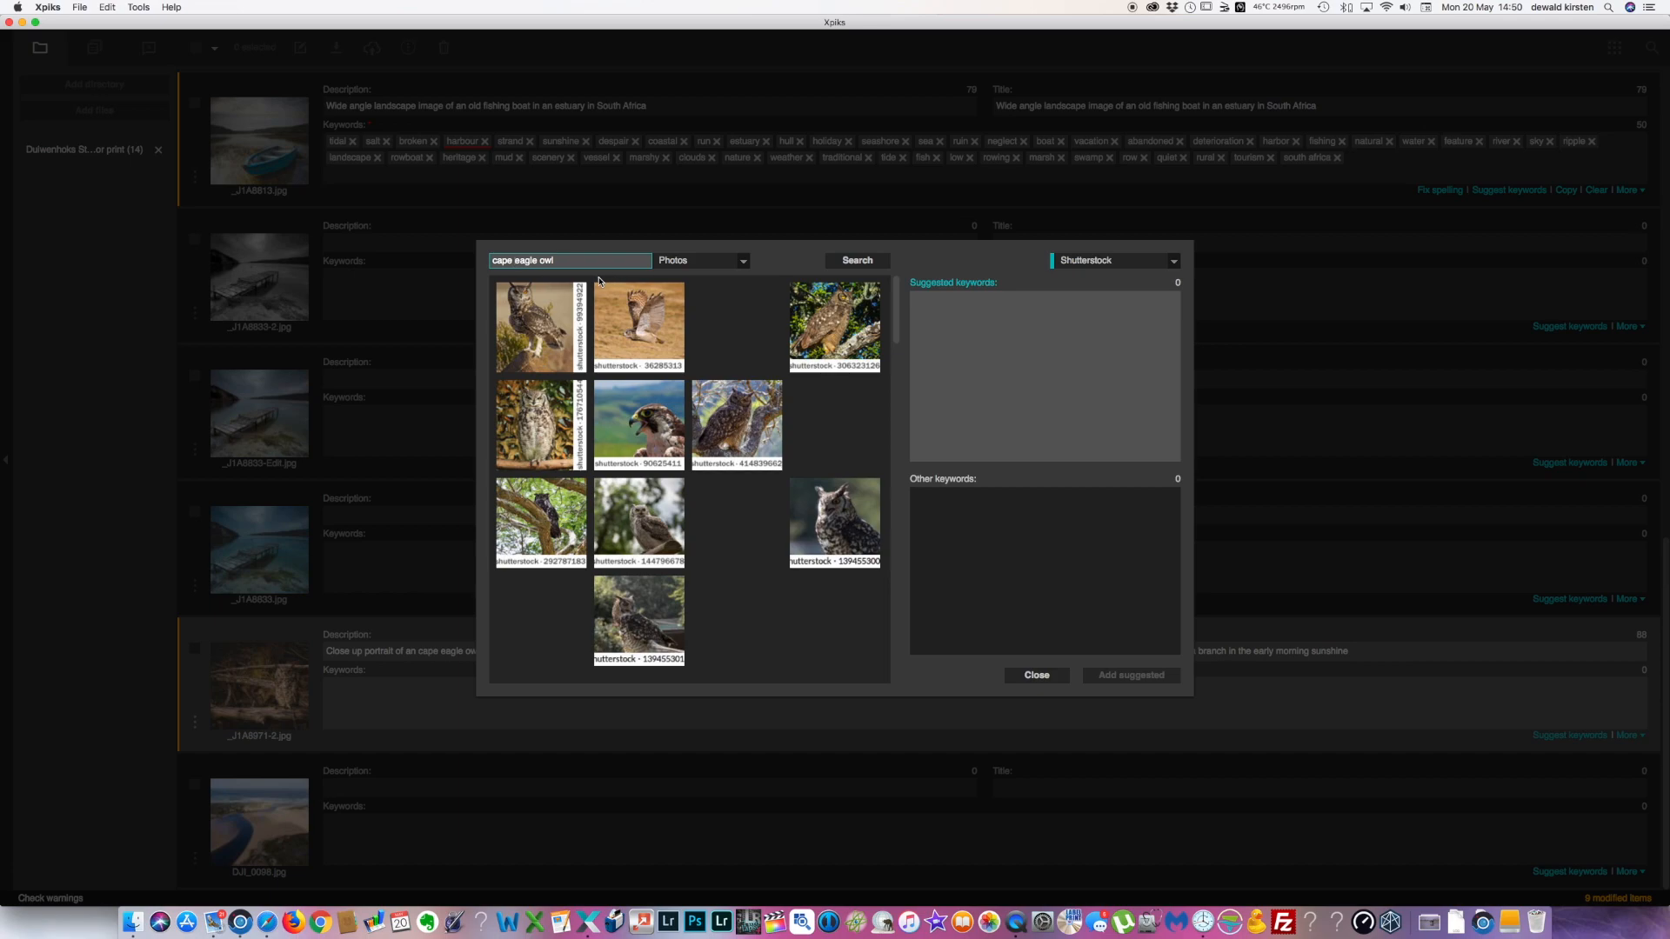
# Step: Add the suggested keywords from two matching owl photos to the owl photo and close the suggestions
pyautogui.click(541, 425)
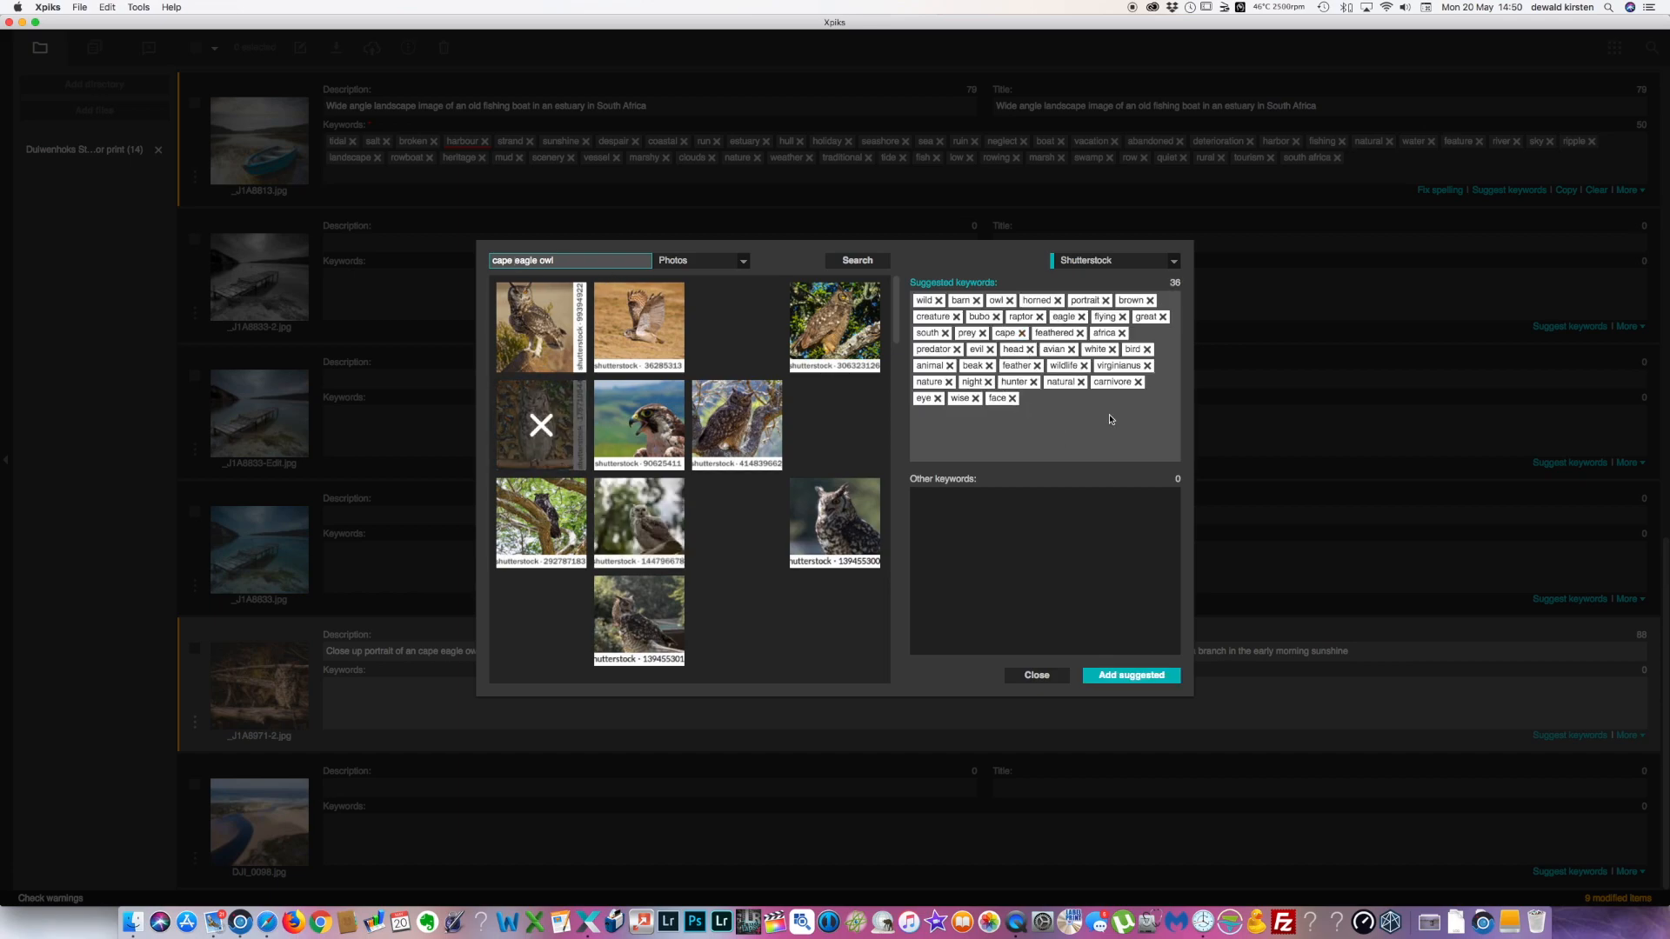
pyautogui.click(1131, 675)
pyautogui.moveTo(702, 519)
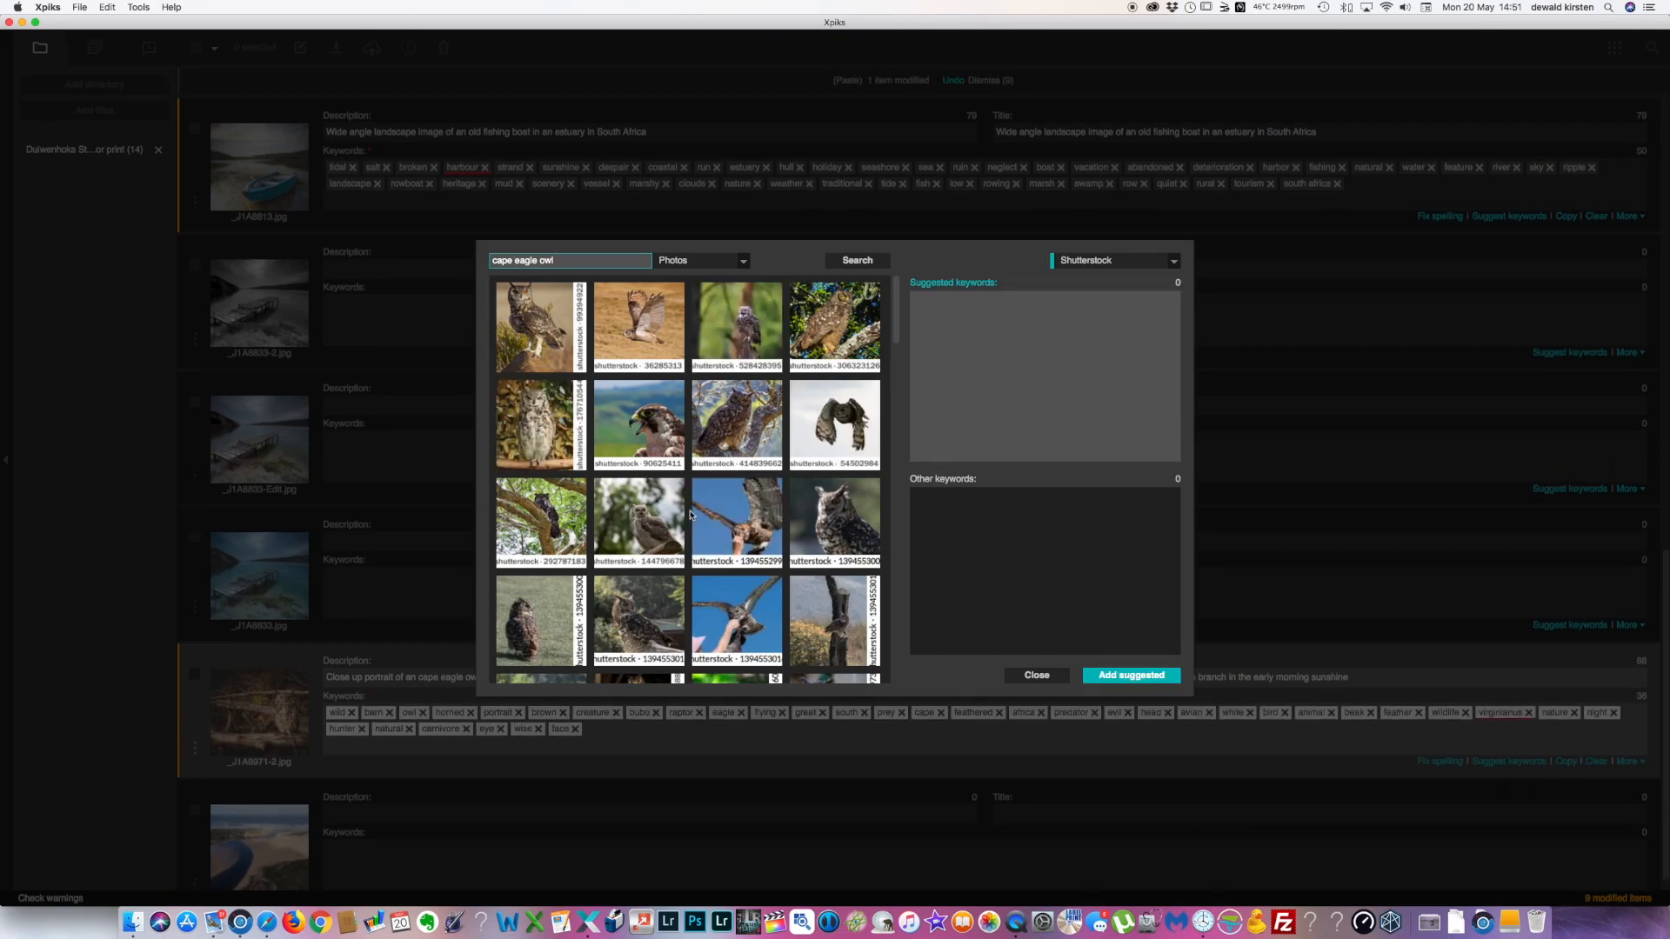
pyautogui.scroll(-5, 721, 520)
pyautogui.click(740, 521)
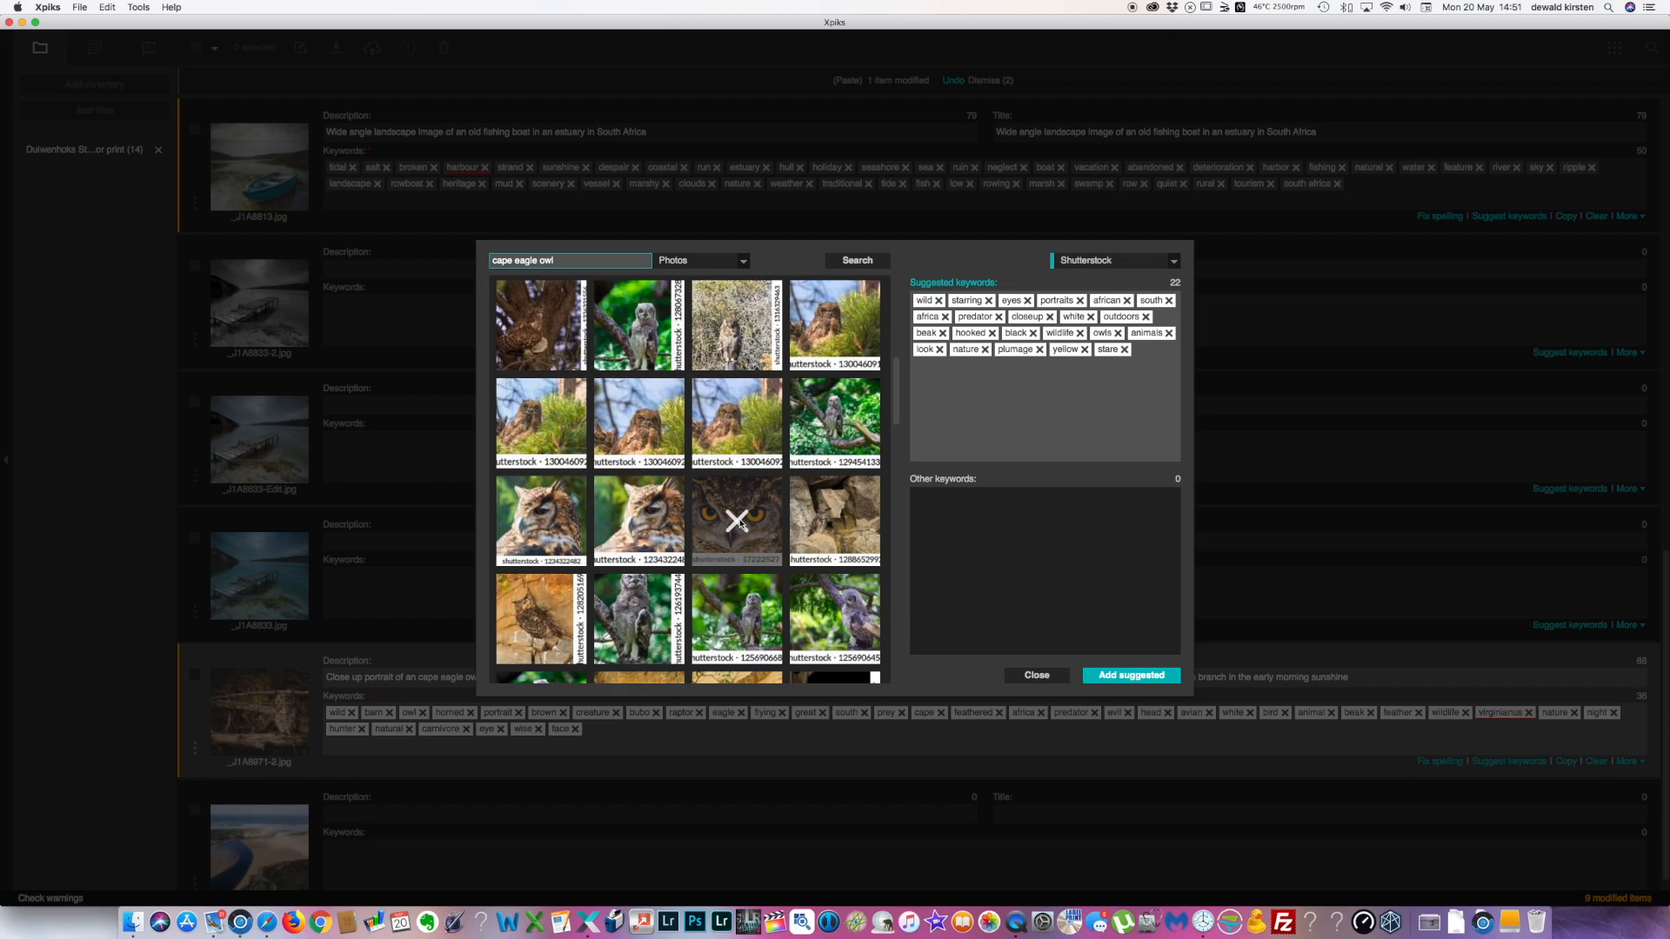
pyautogui.click(1129, 678)
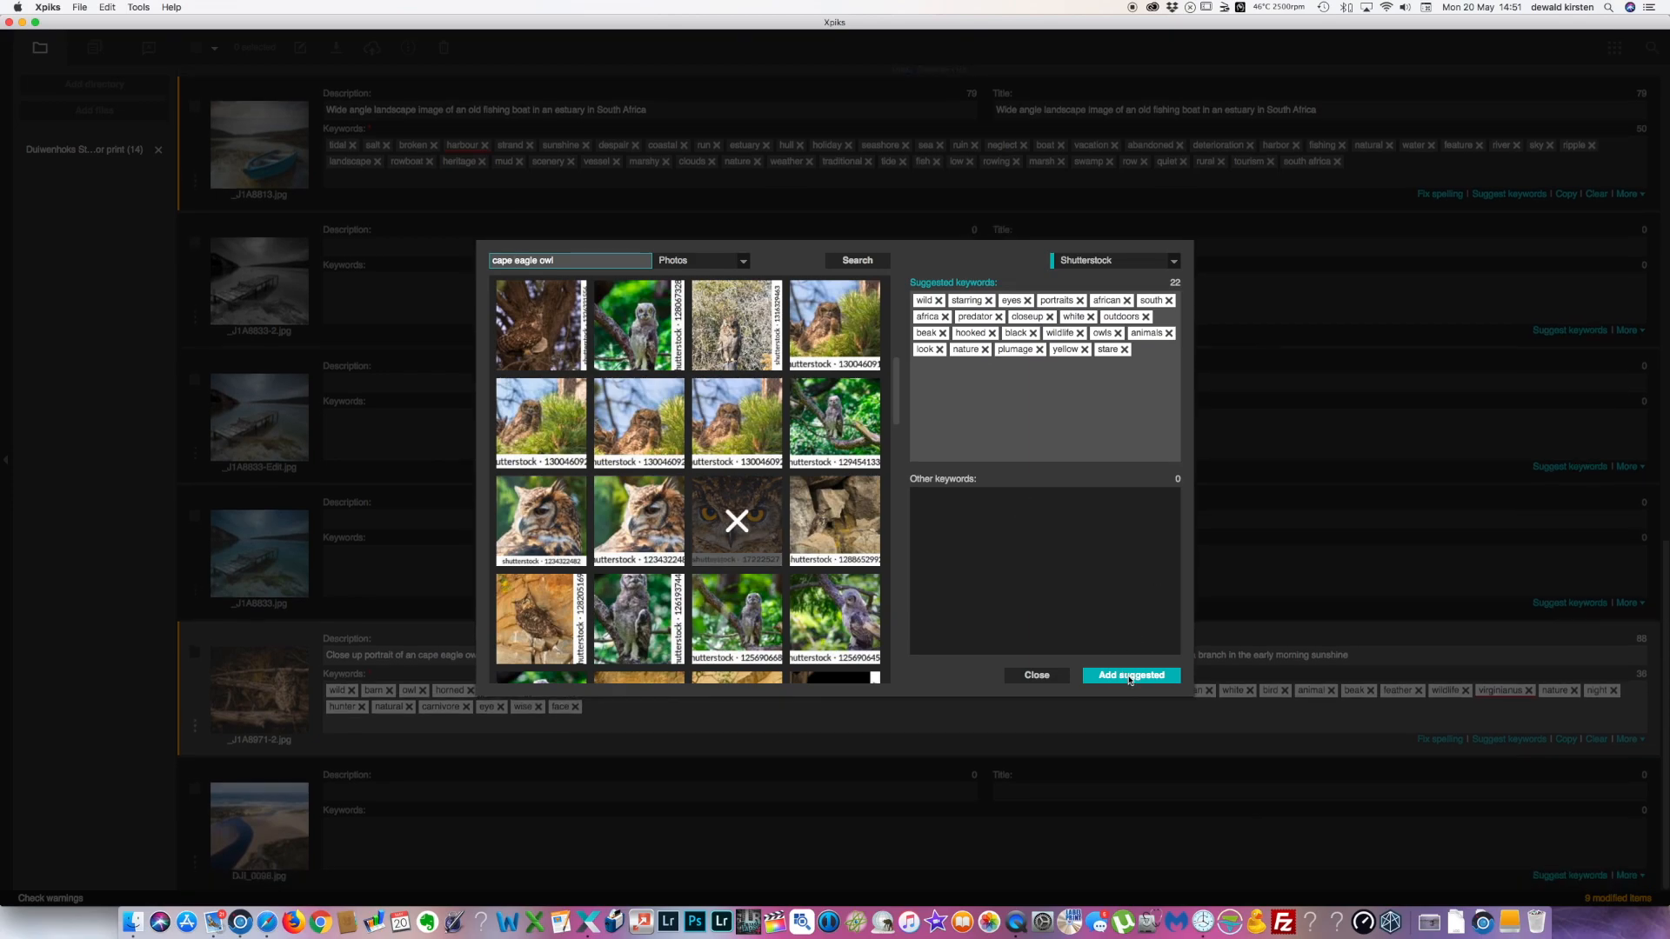
pyautogui.click(1037, 676)
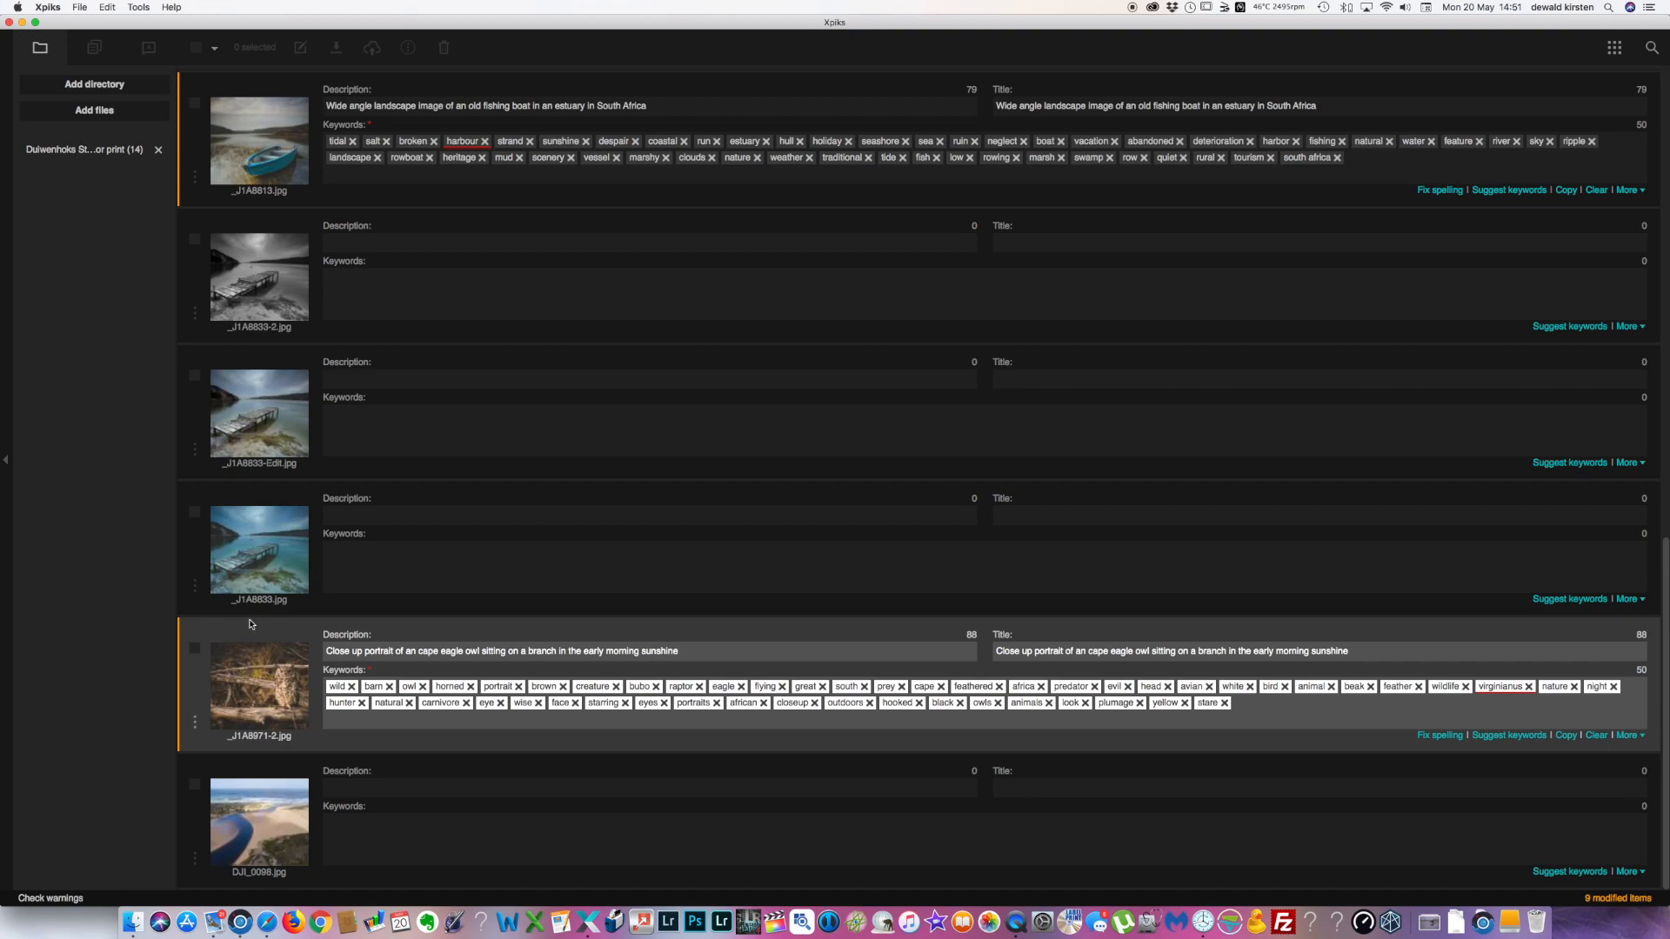
# Step: Select the owl photo _J1A8971-2 and the three blue fishing boat photos
pyautogui.scroll(1, 240, 635)
pyautogui.click(196, 685)
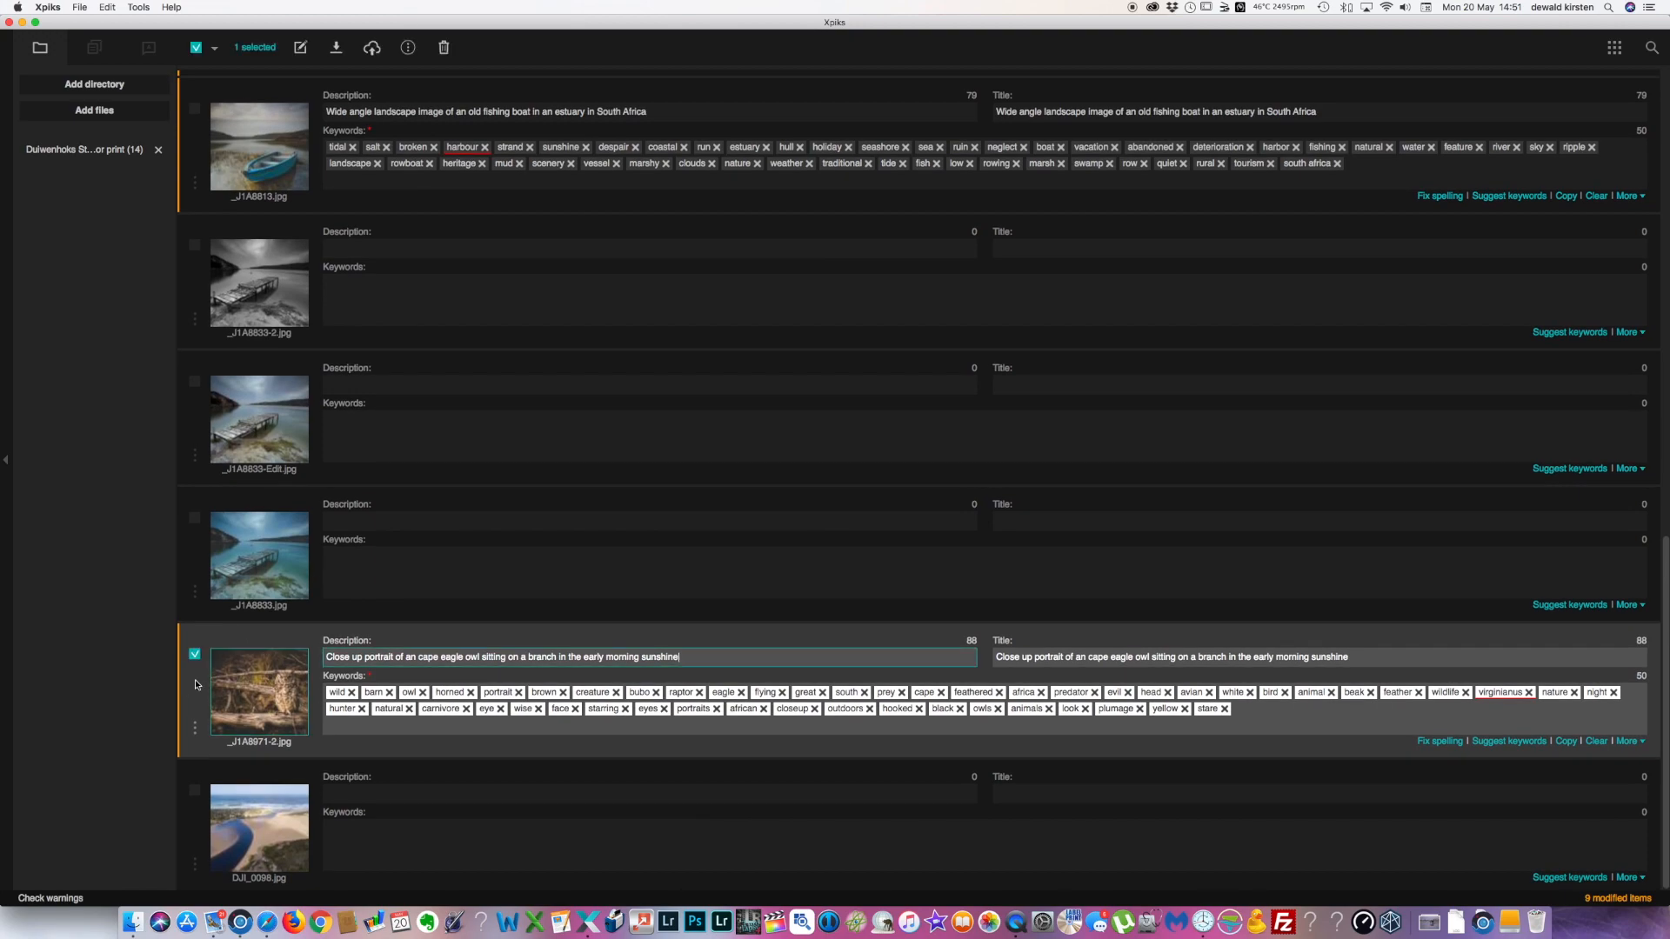
pyautogui.scroll(5, 195, 608)
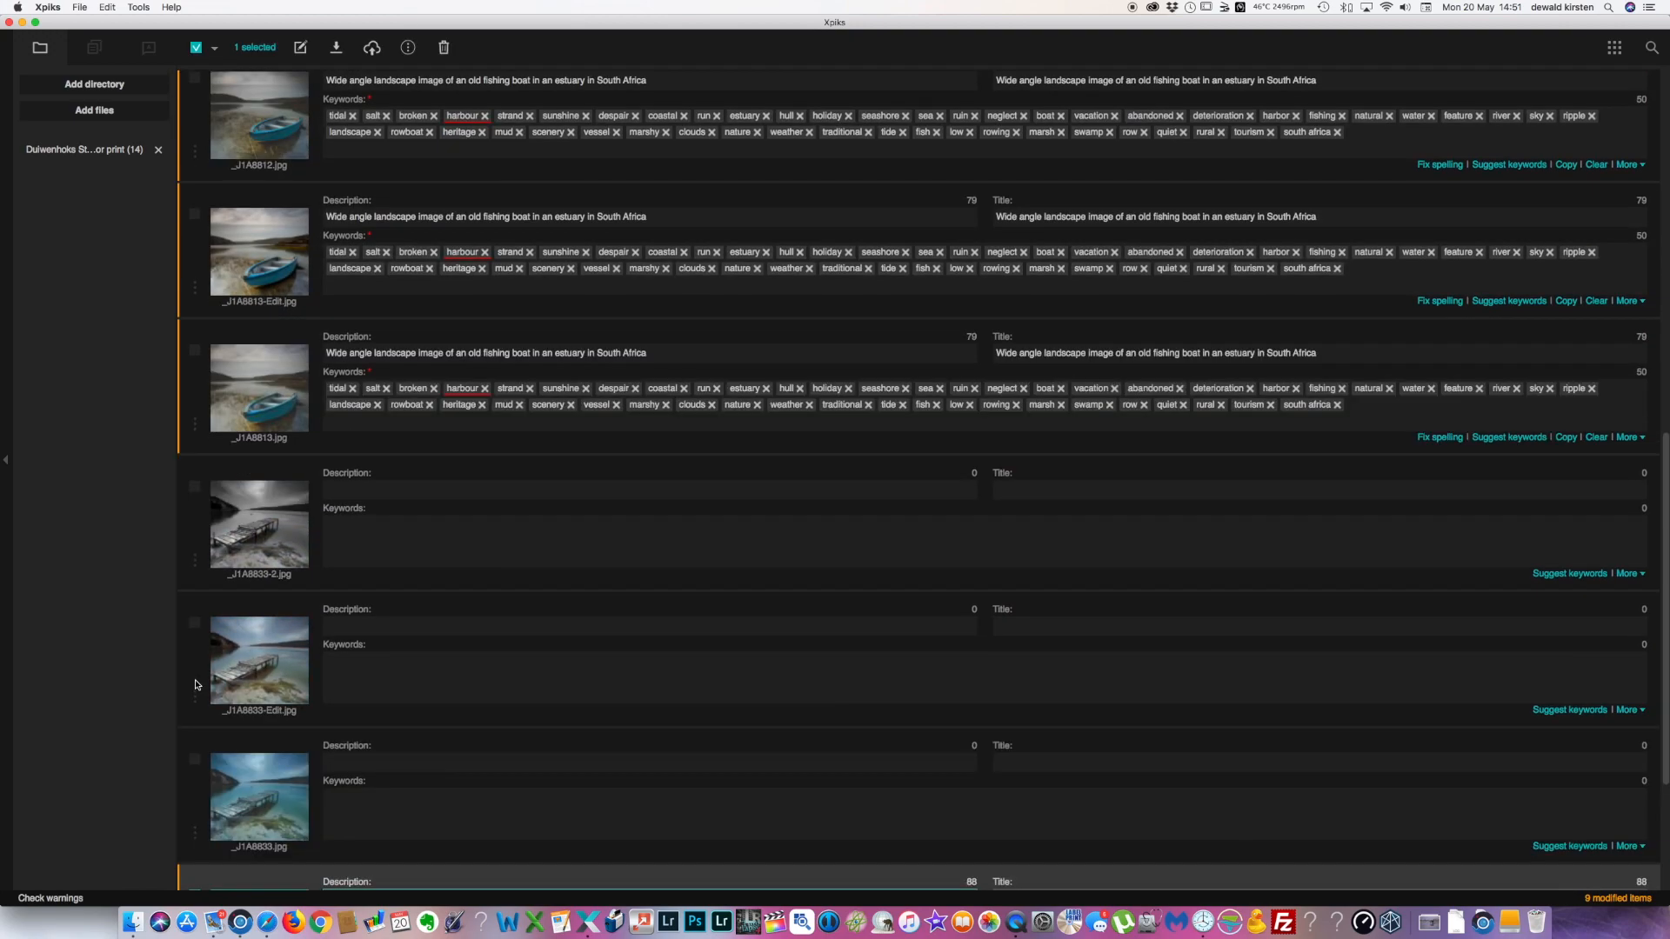
pyautogui.click(194, 429)
pyautogui.click(194, 293)
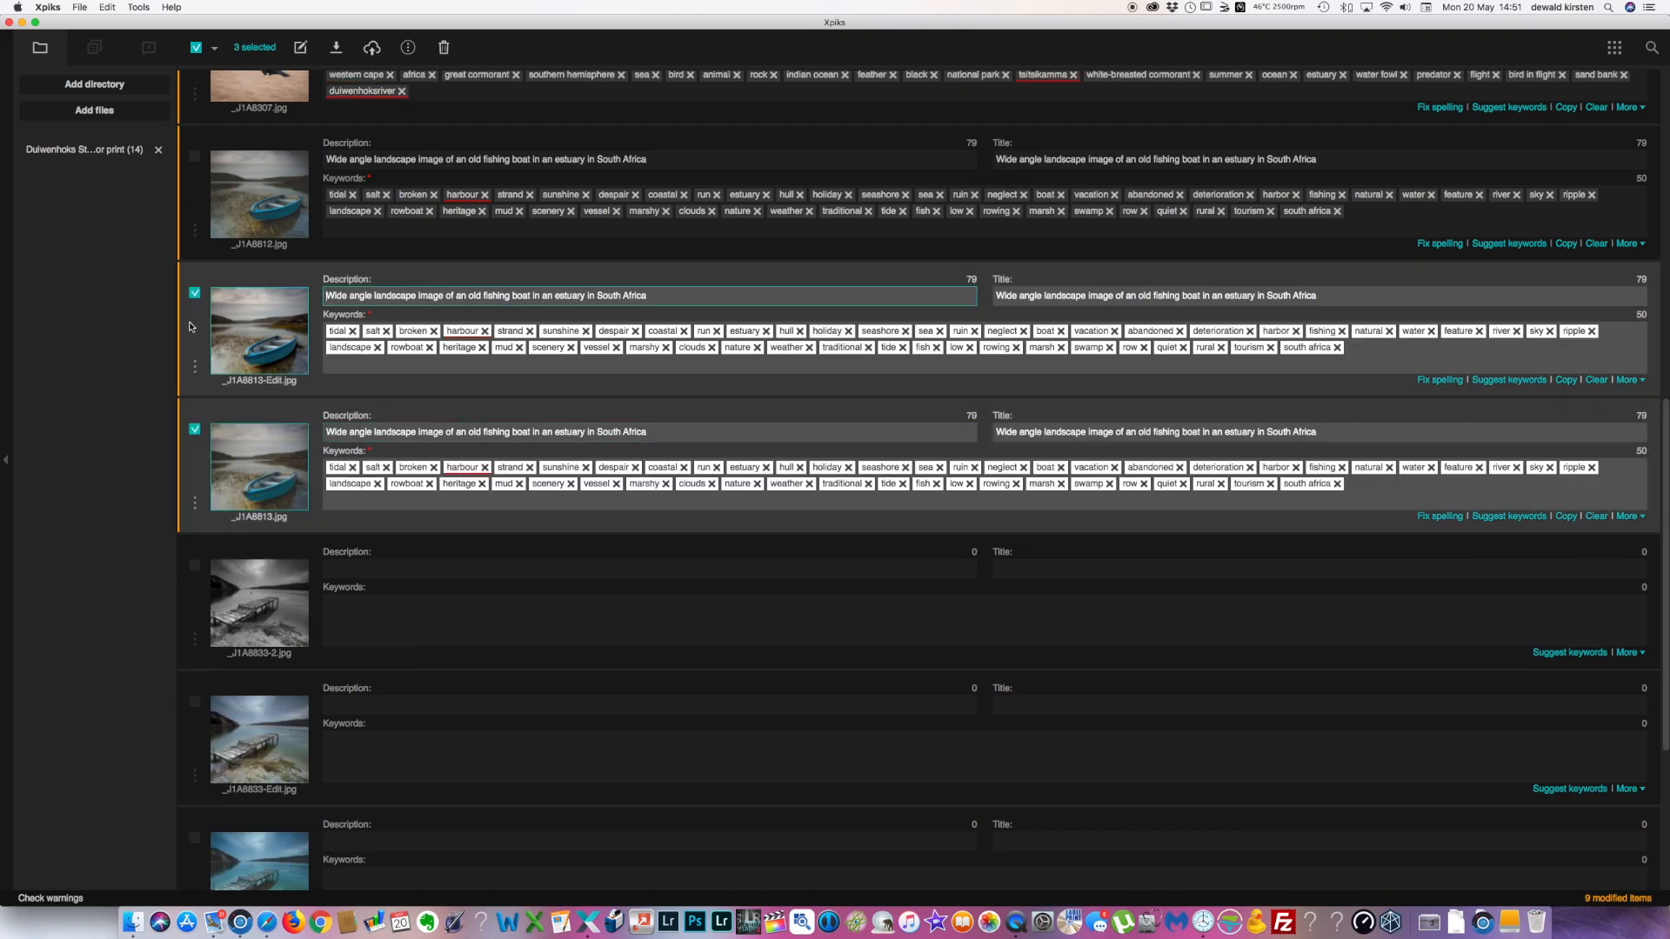
pyautogui.click(194, 155)
# Step: Add the five cormorant photos that have metadata to the selection, leaving out _J1A8260-2
pyautogui.scroll(5, 195, 330)
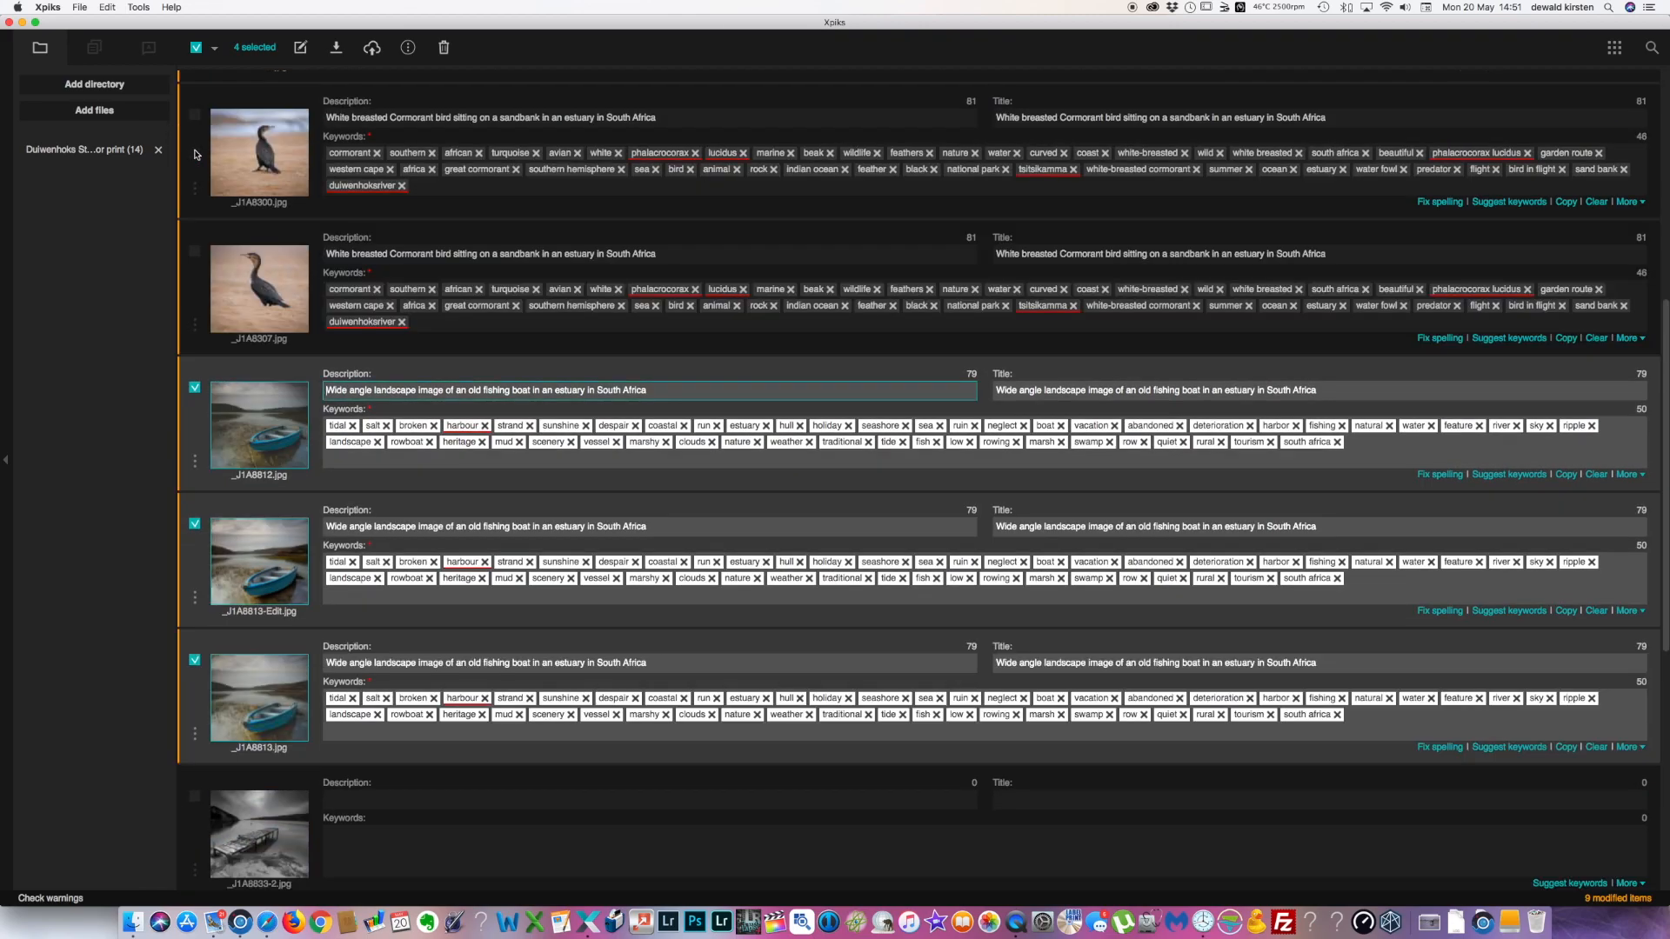
pyautogui.click(194, 312)
pyautogui.click(194, 175)
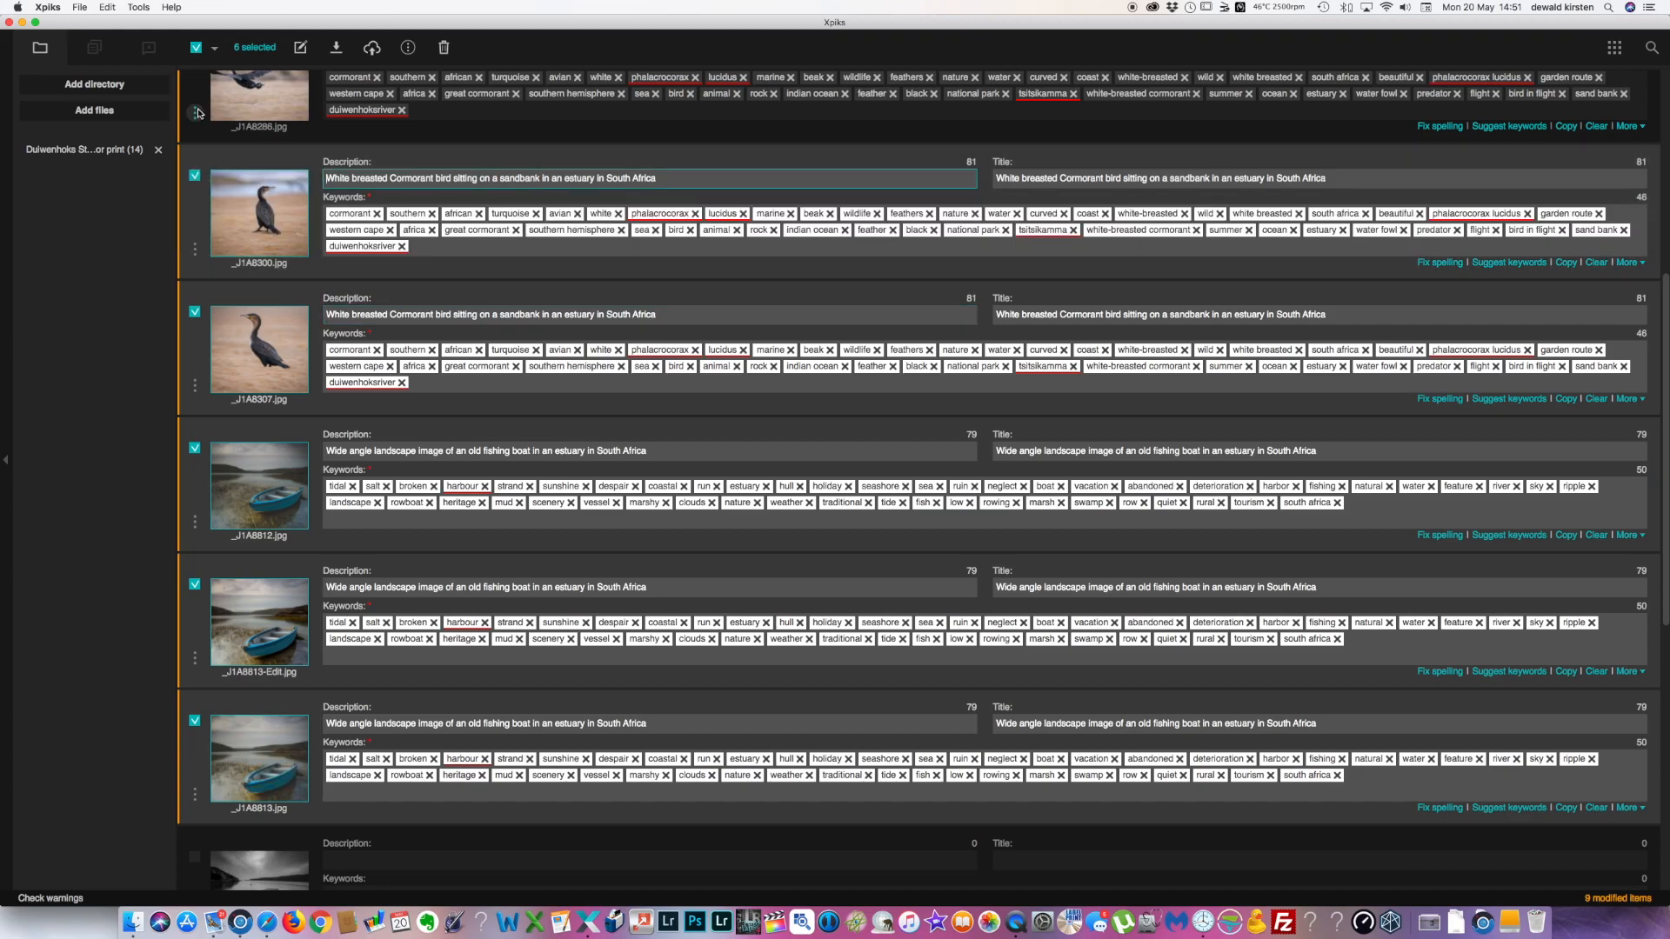
pyautogui.click(196, 109)
pyautogui.scroll(6, 198, 100)
pyautogui.scroll(2, 198, 98)
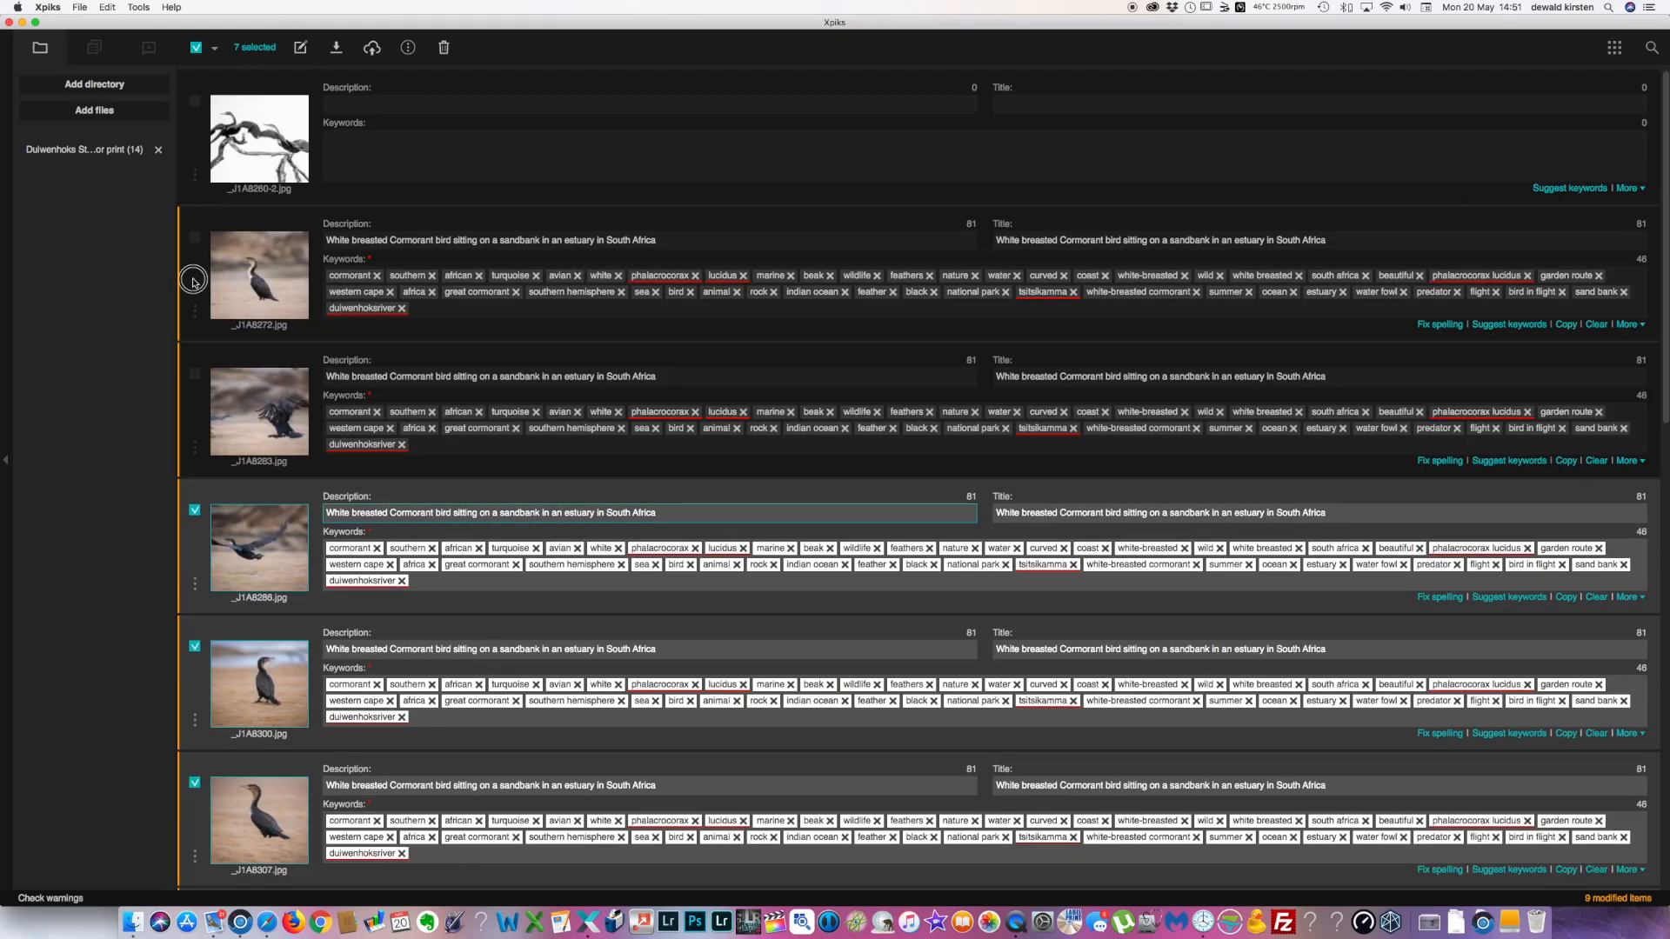
pyautogui.click(194, 237)
pyautogui.click(194, 374)
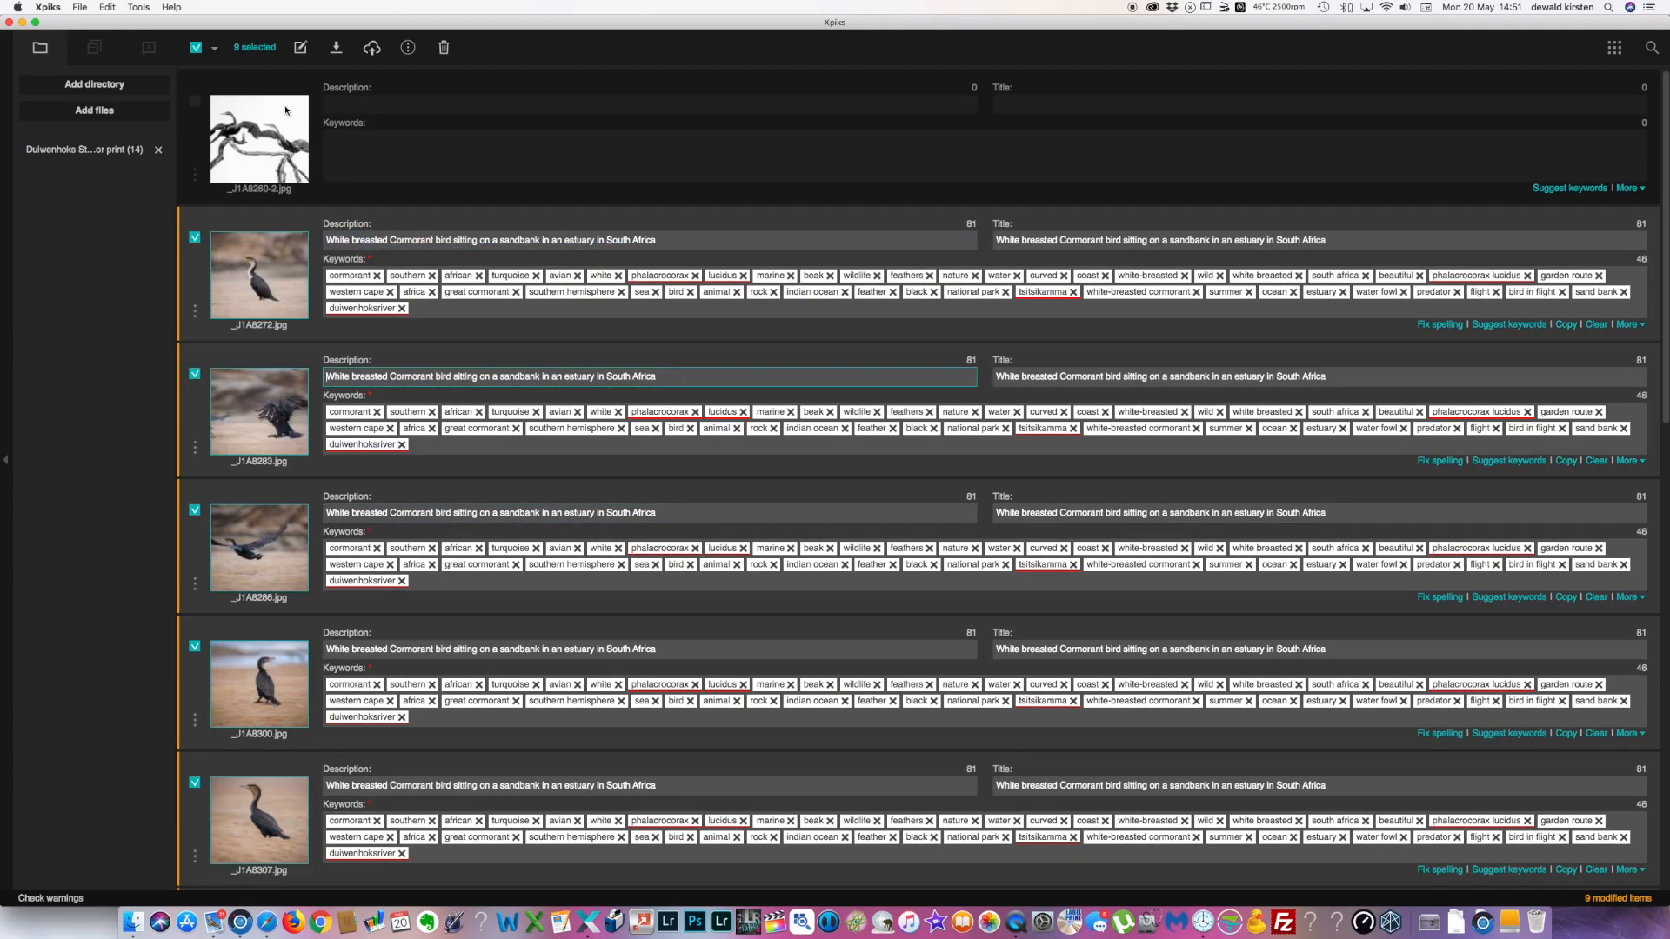
# Step: Export the metadata into the nine selected photos without backing up each file, and review them in the list
pyautogui.click(336, 49)
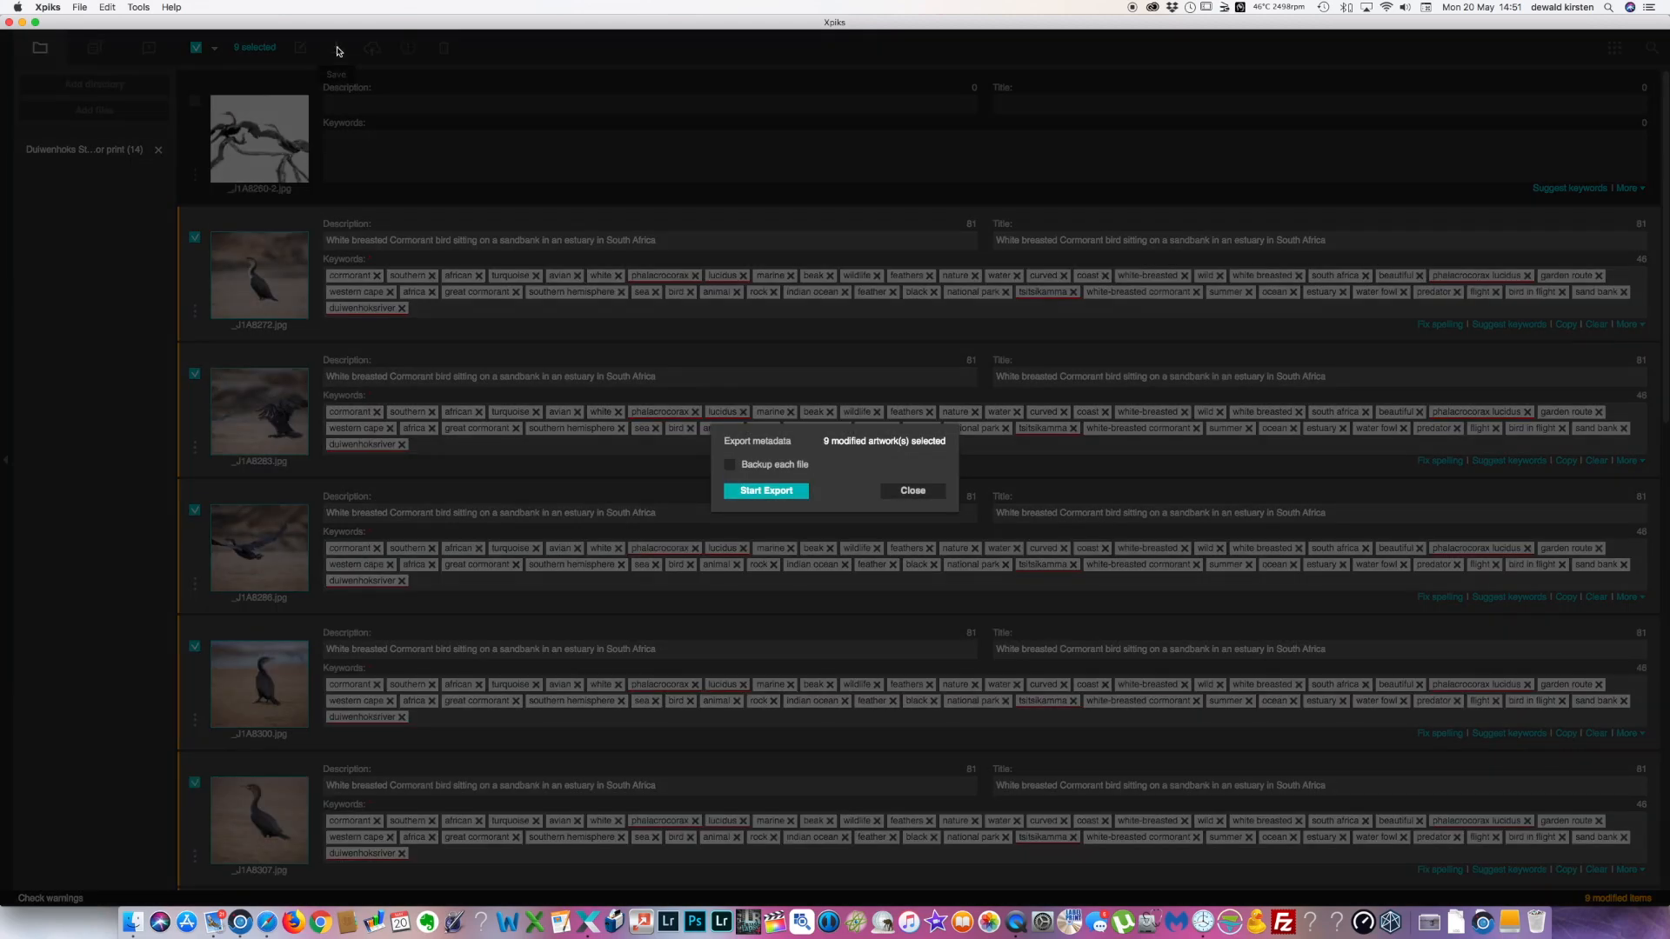
pyautogui.click(766, 491)
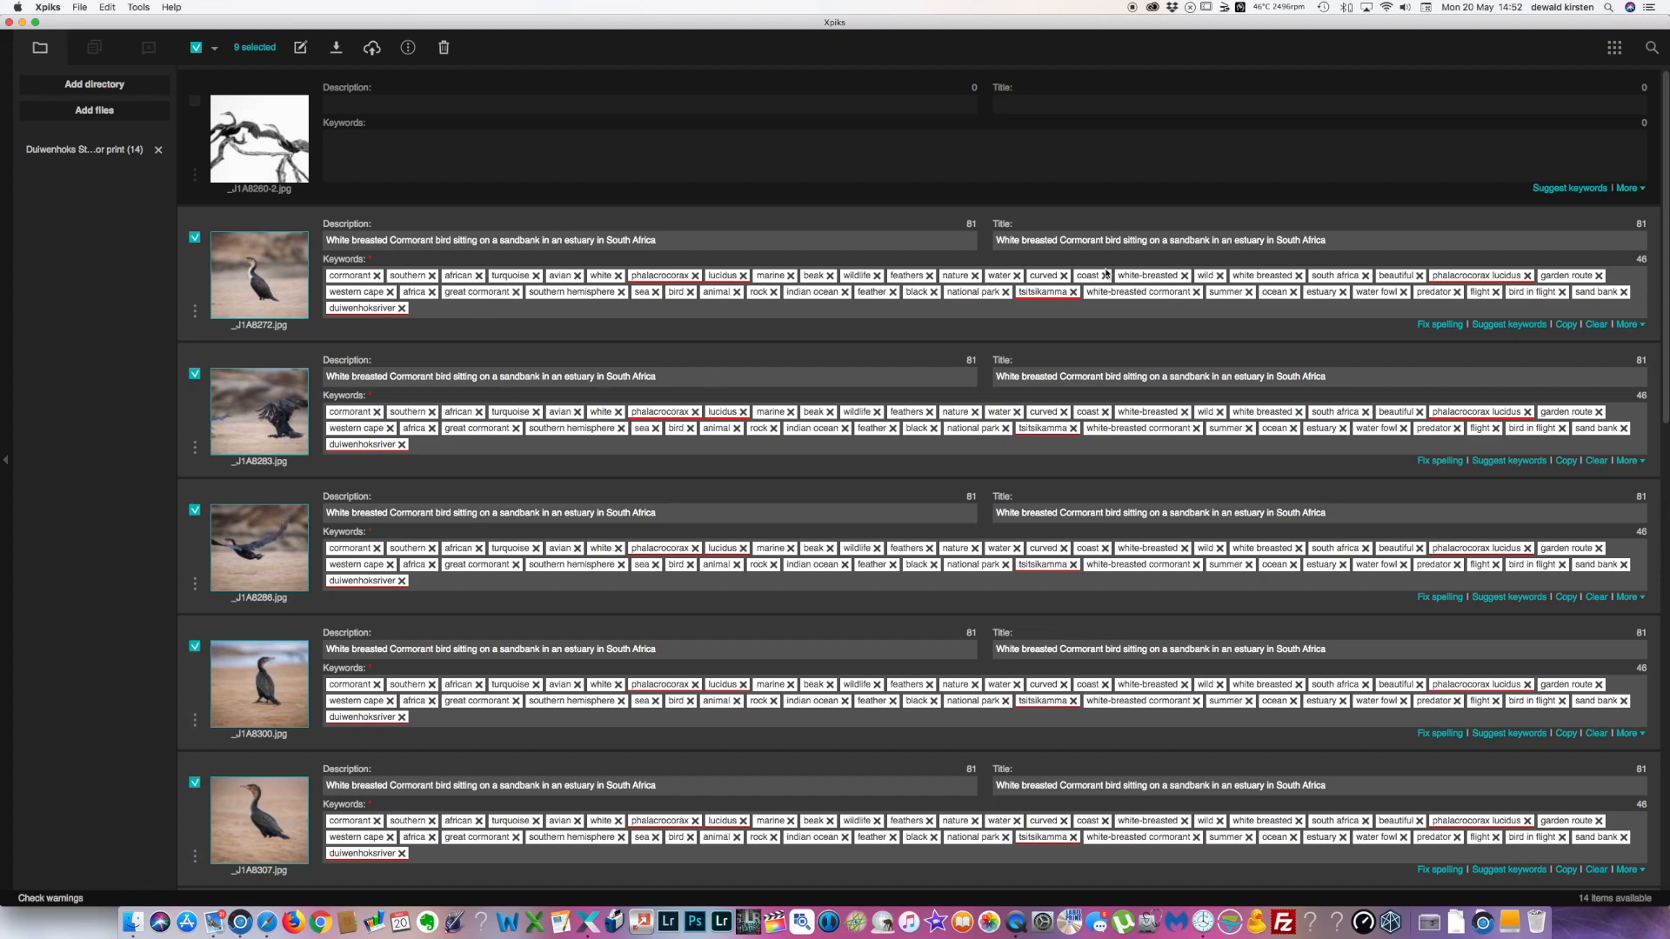
pyautogui.scroll(-10, 985, 553)
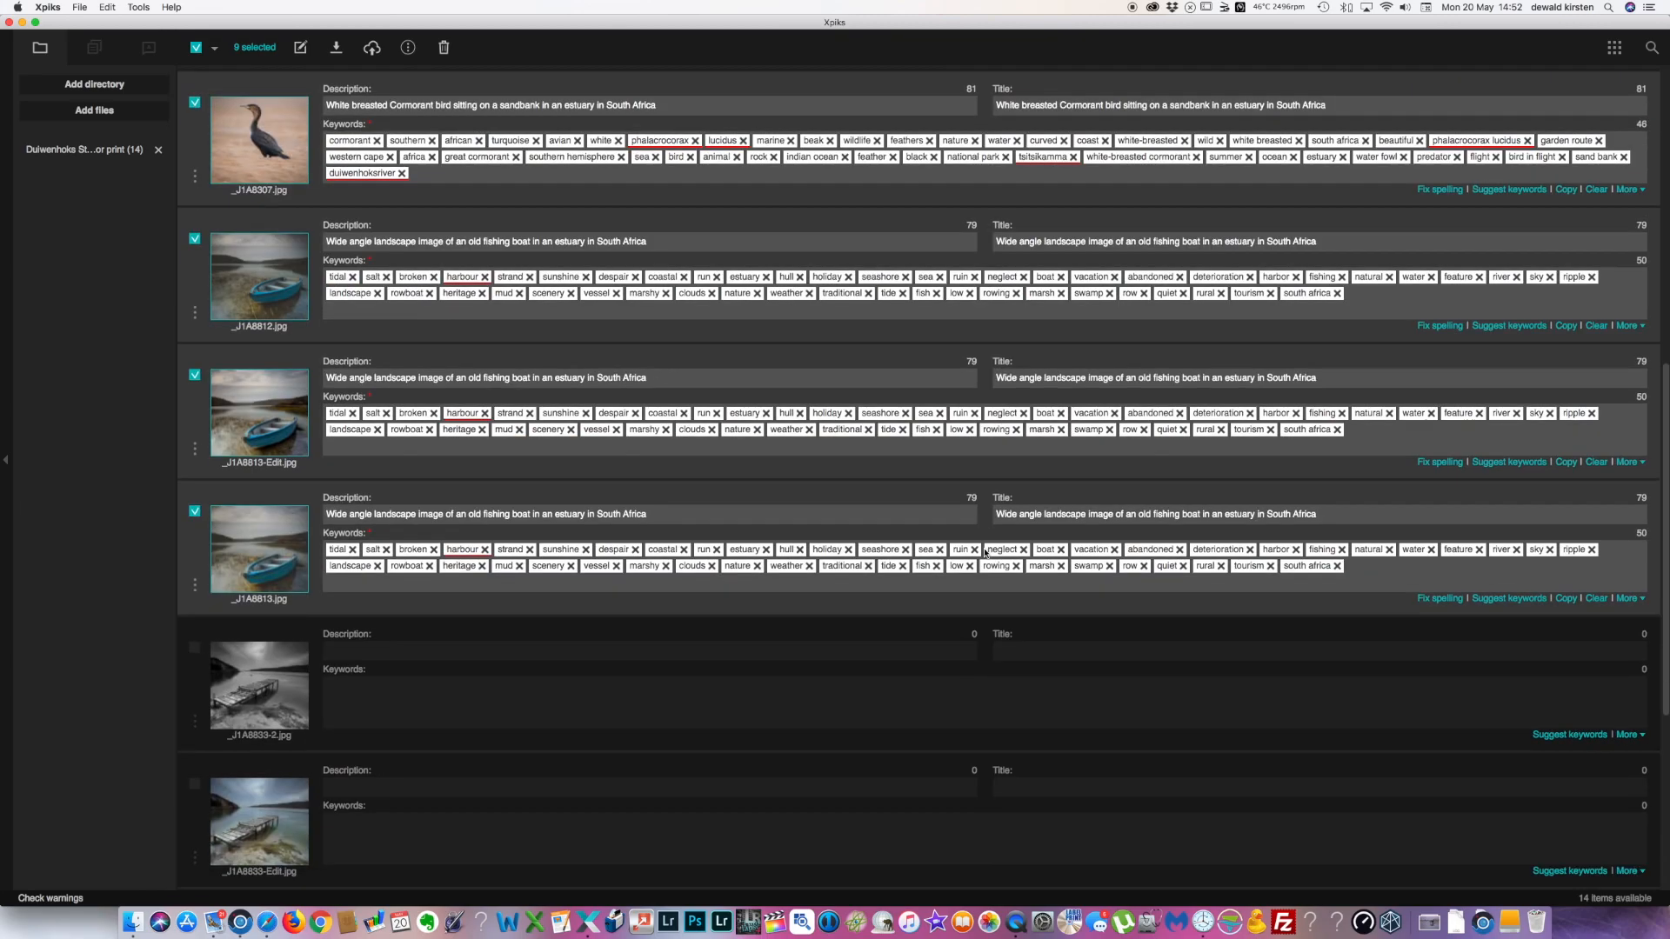
pyautogui.scroll(15, 985, 553)
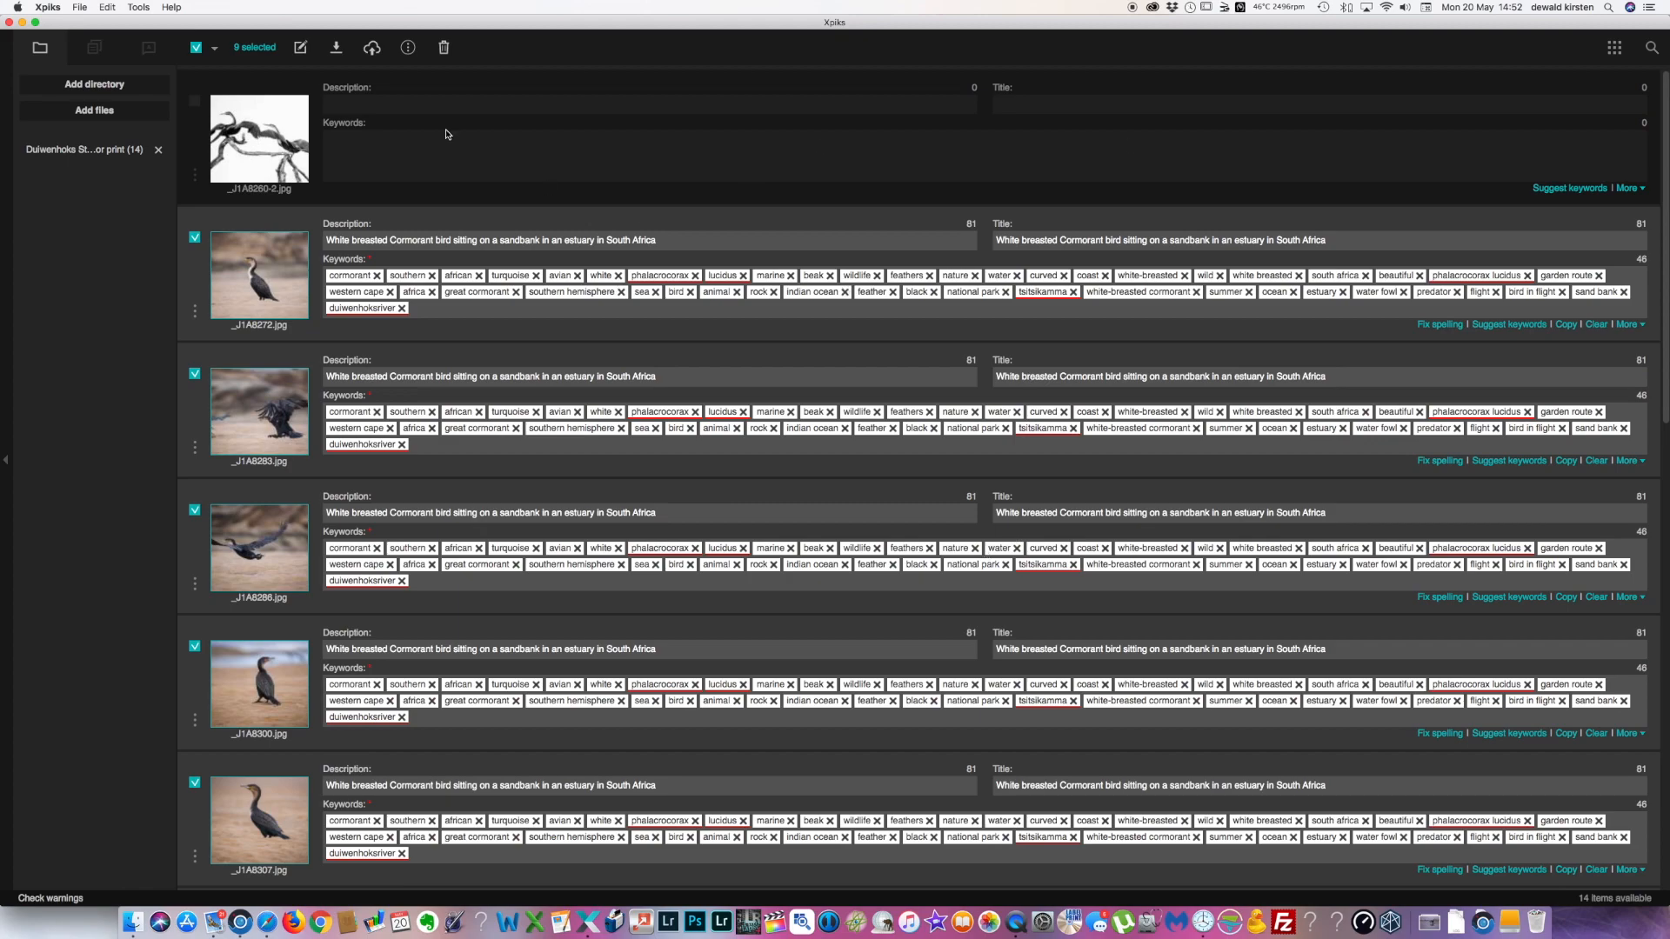
# Step: Open the upload settings for the nine selected photos and exclude BigStock from the upload destinations
pyautogui.click(374, 54)
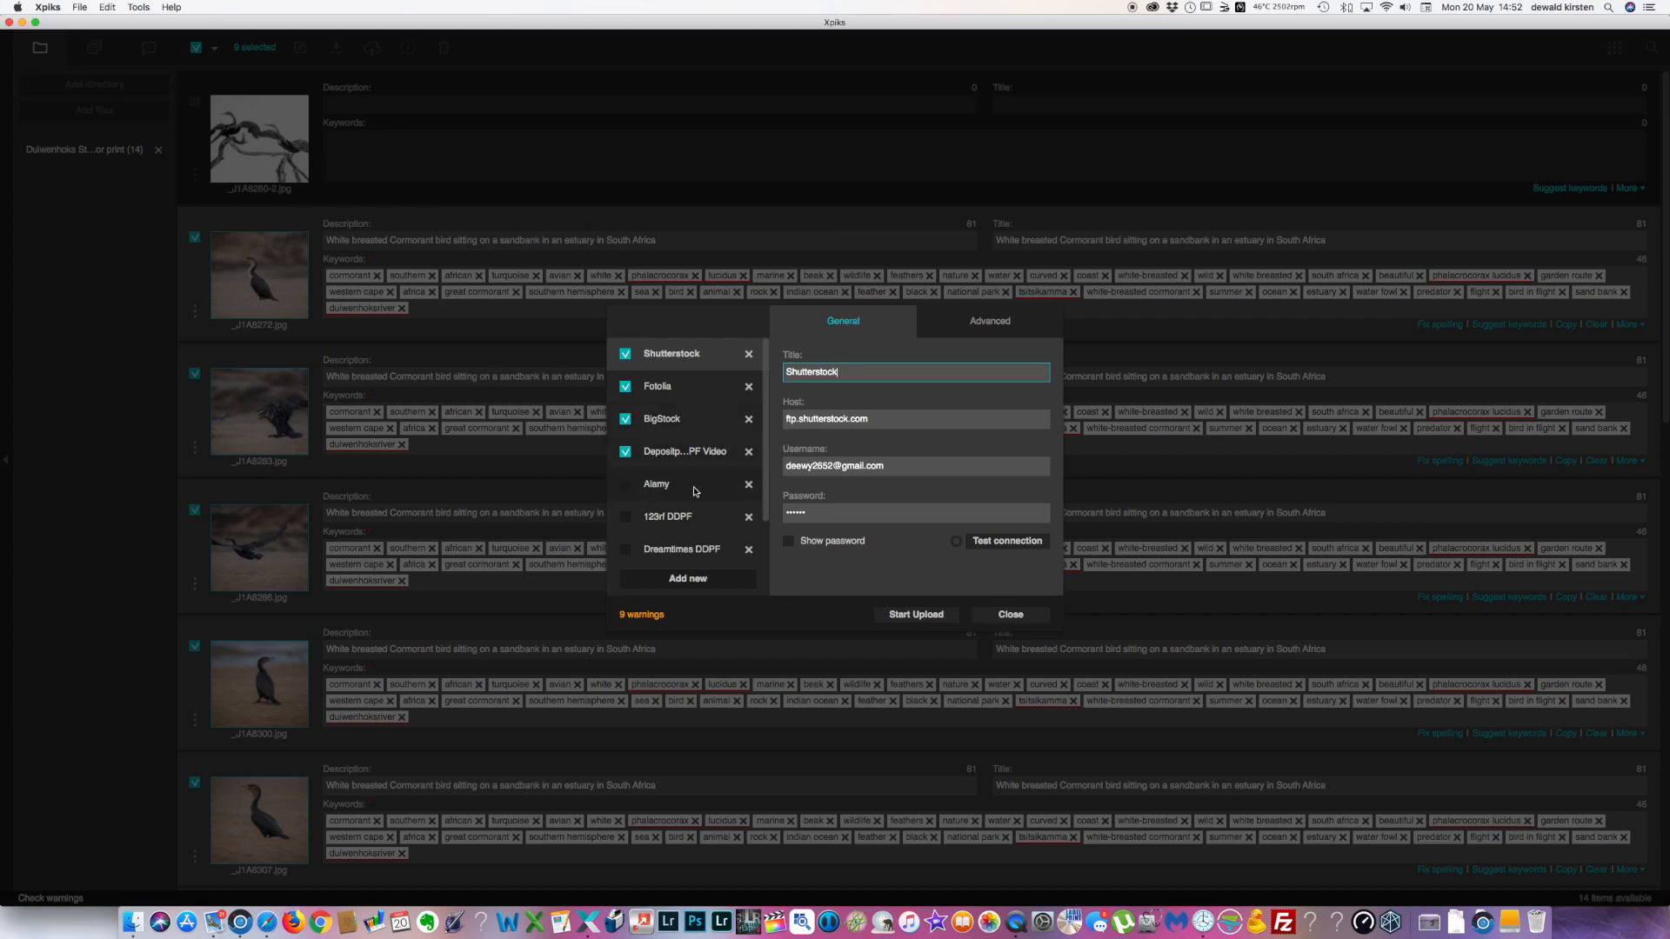
pyautogui.scroll(-1, 703, 535)
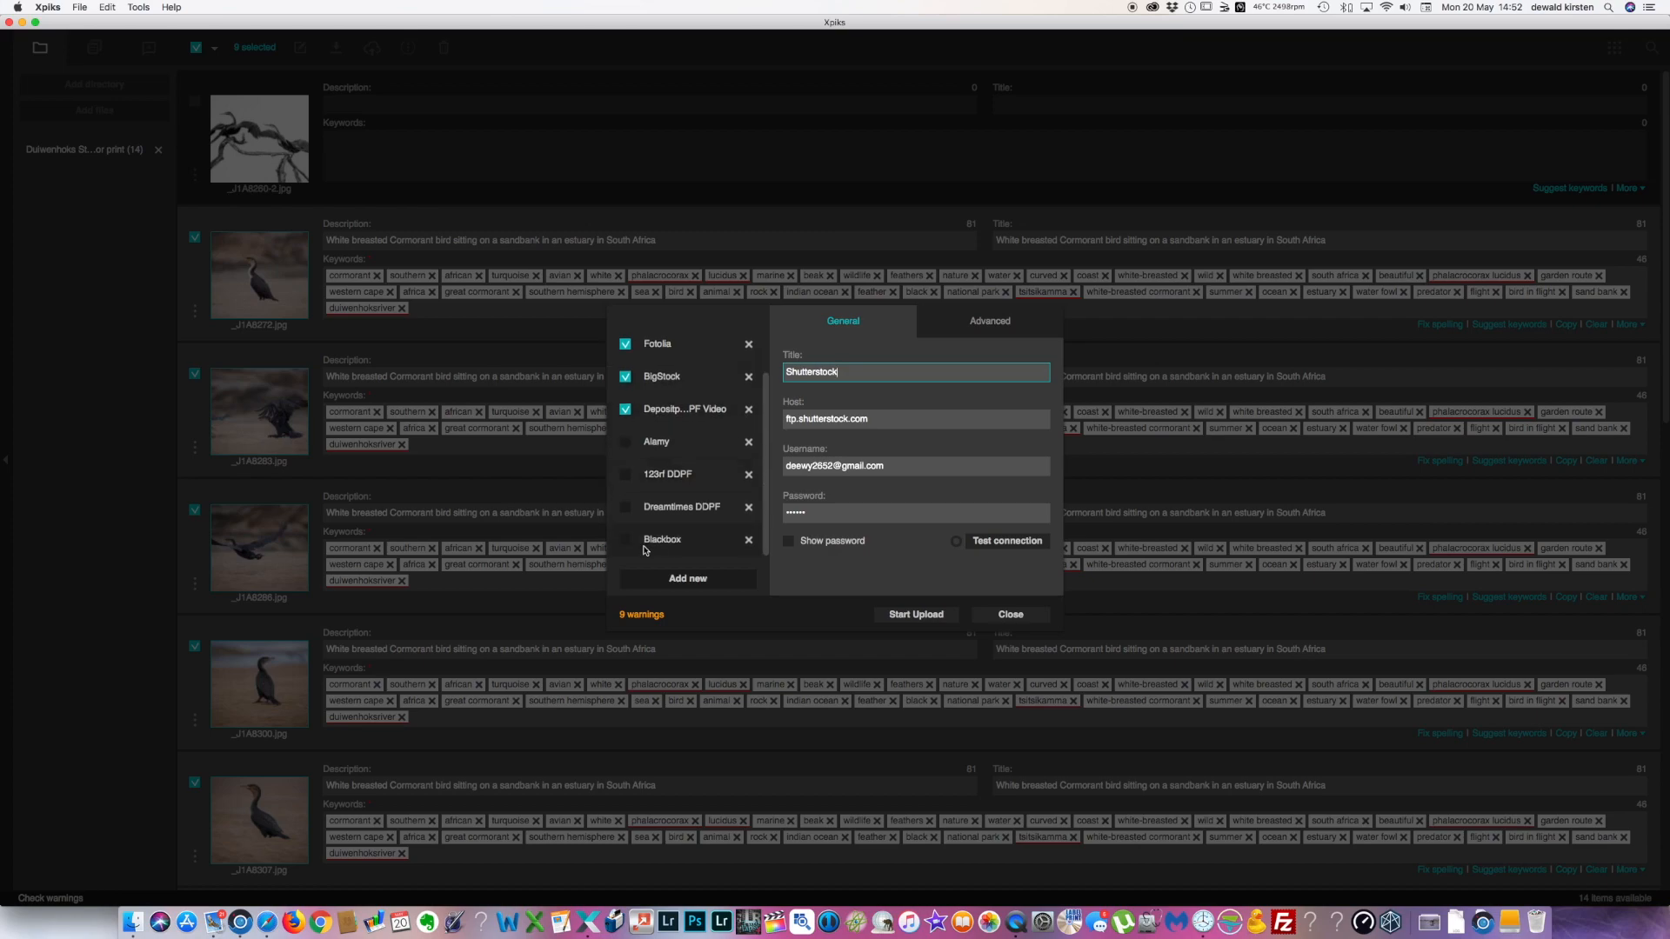
pyautogui.scroll(1, 714, 508)
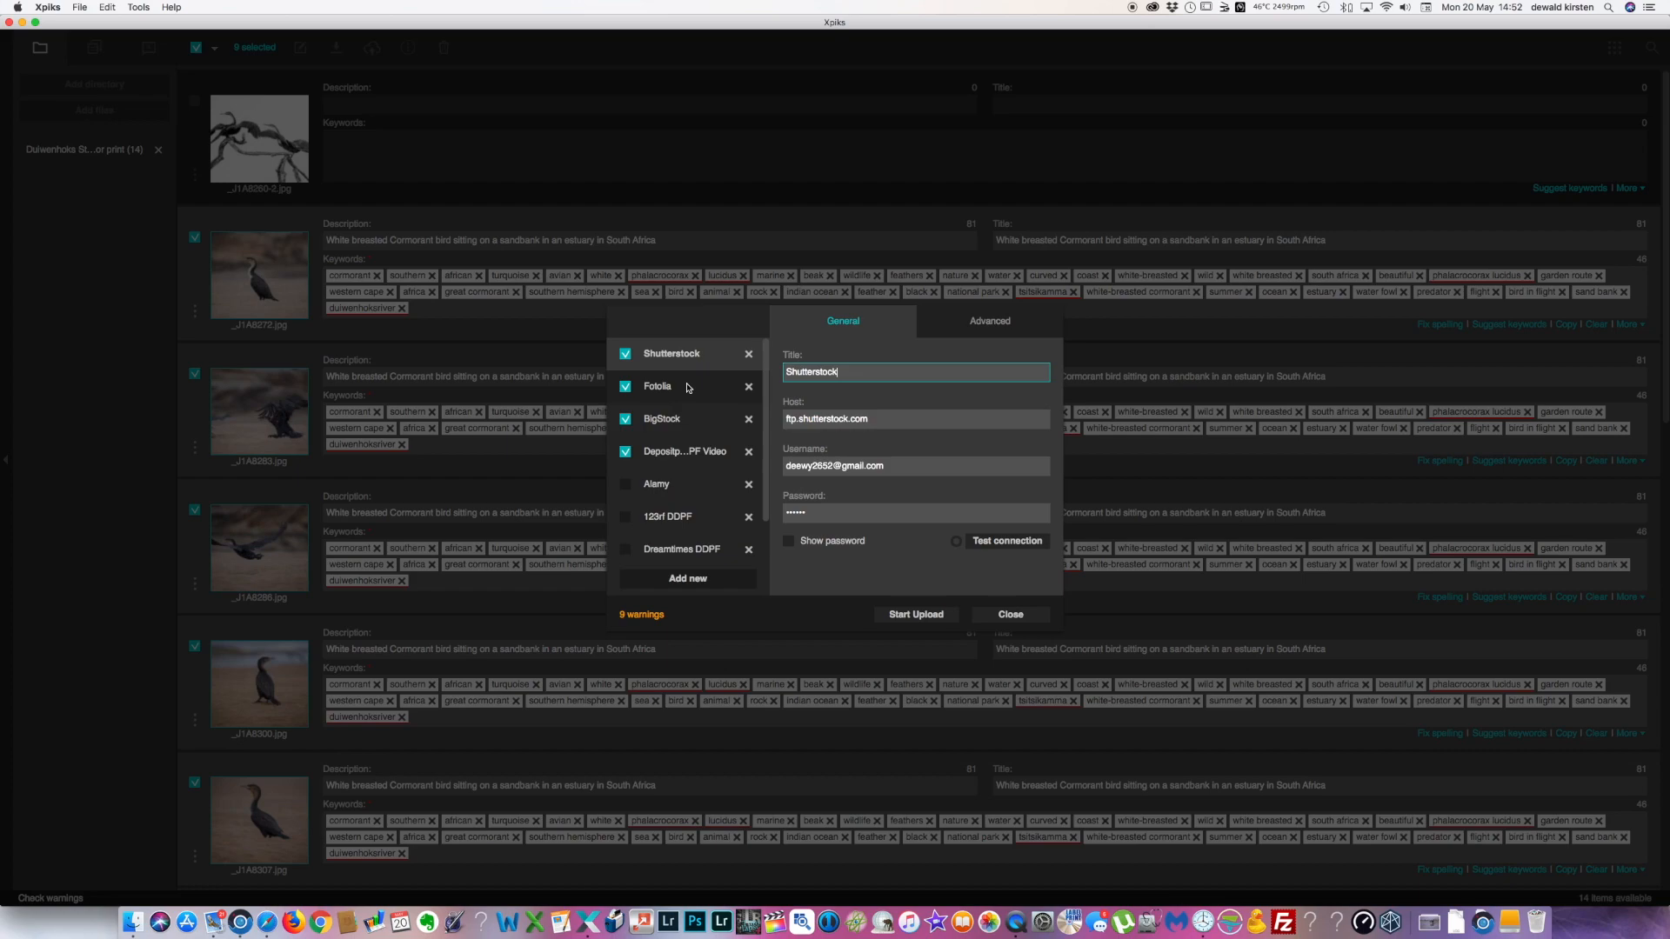
pyautogui.click(625, 420)
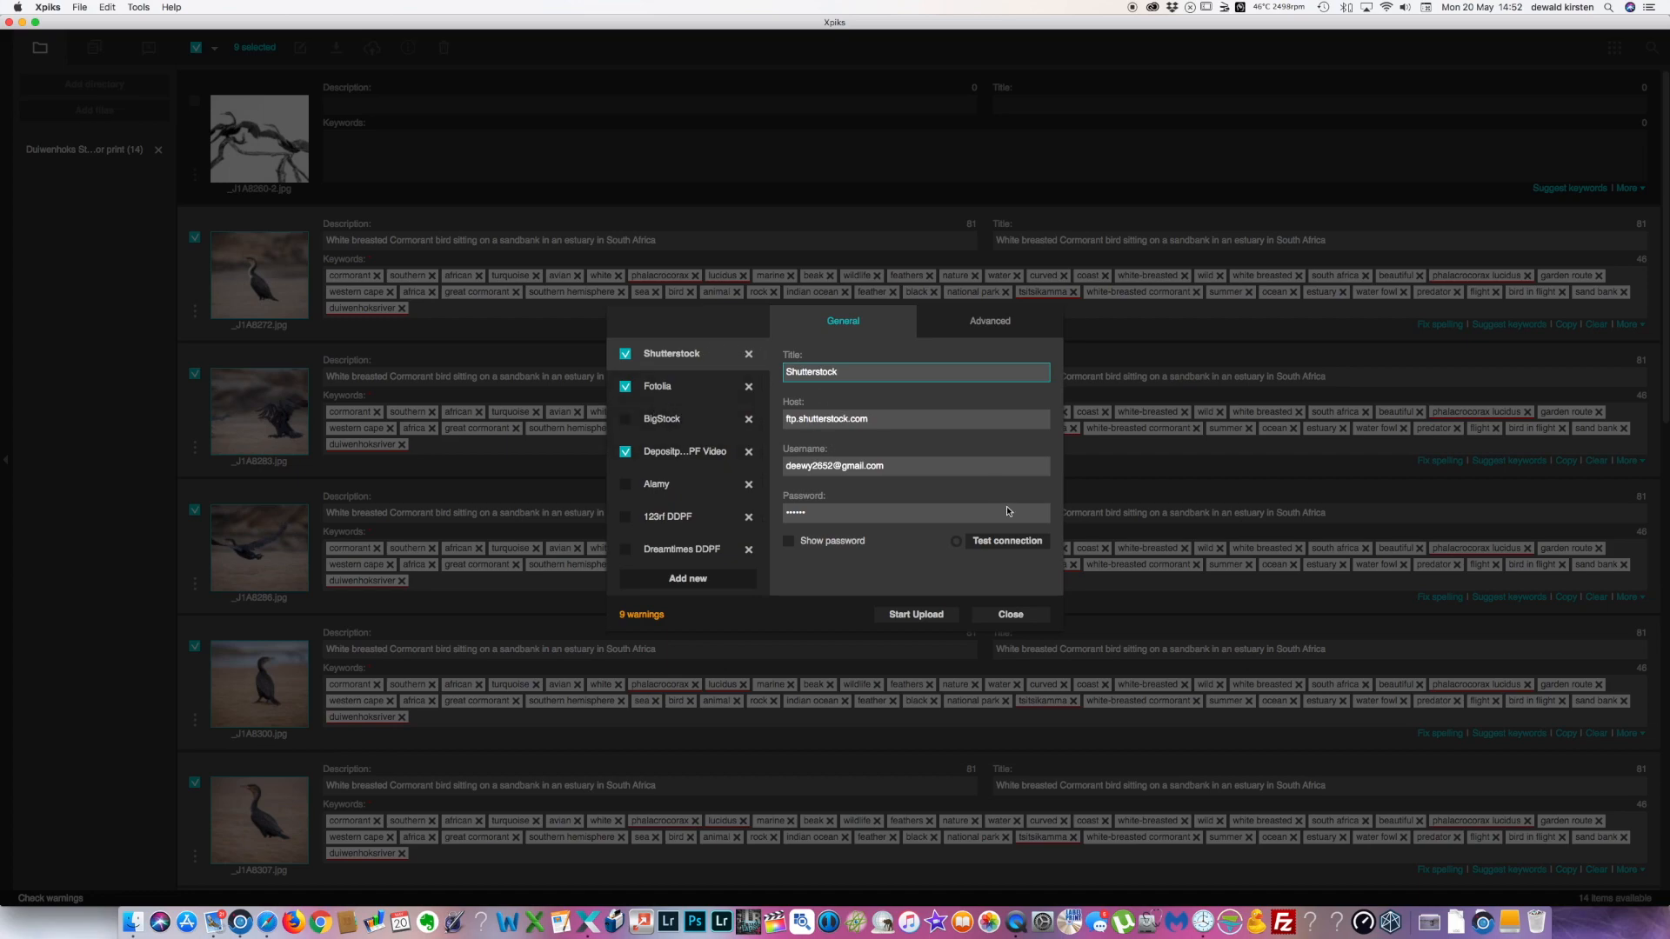
# Step: Enter the Shutterstock account password, test its connection and open the Fotolia upload settings
pyautogui.click(1009, 541)
pyautogui.click(826, 515)
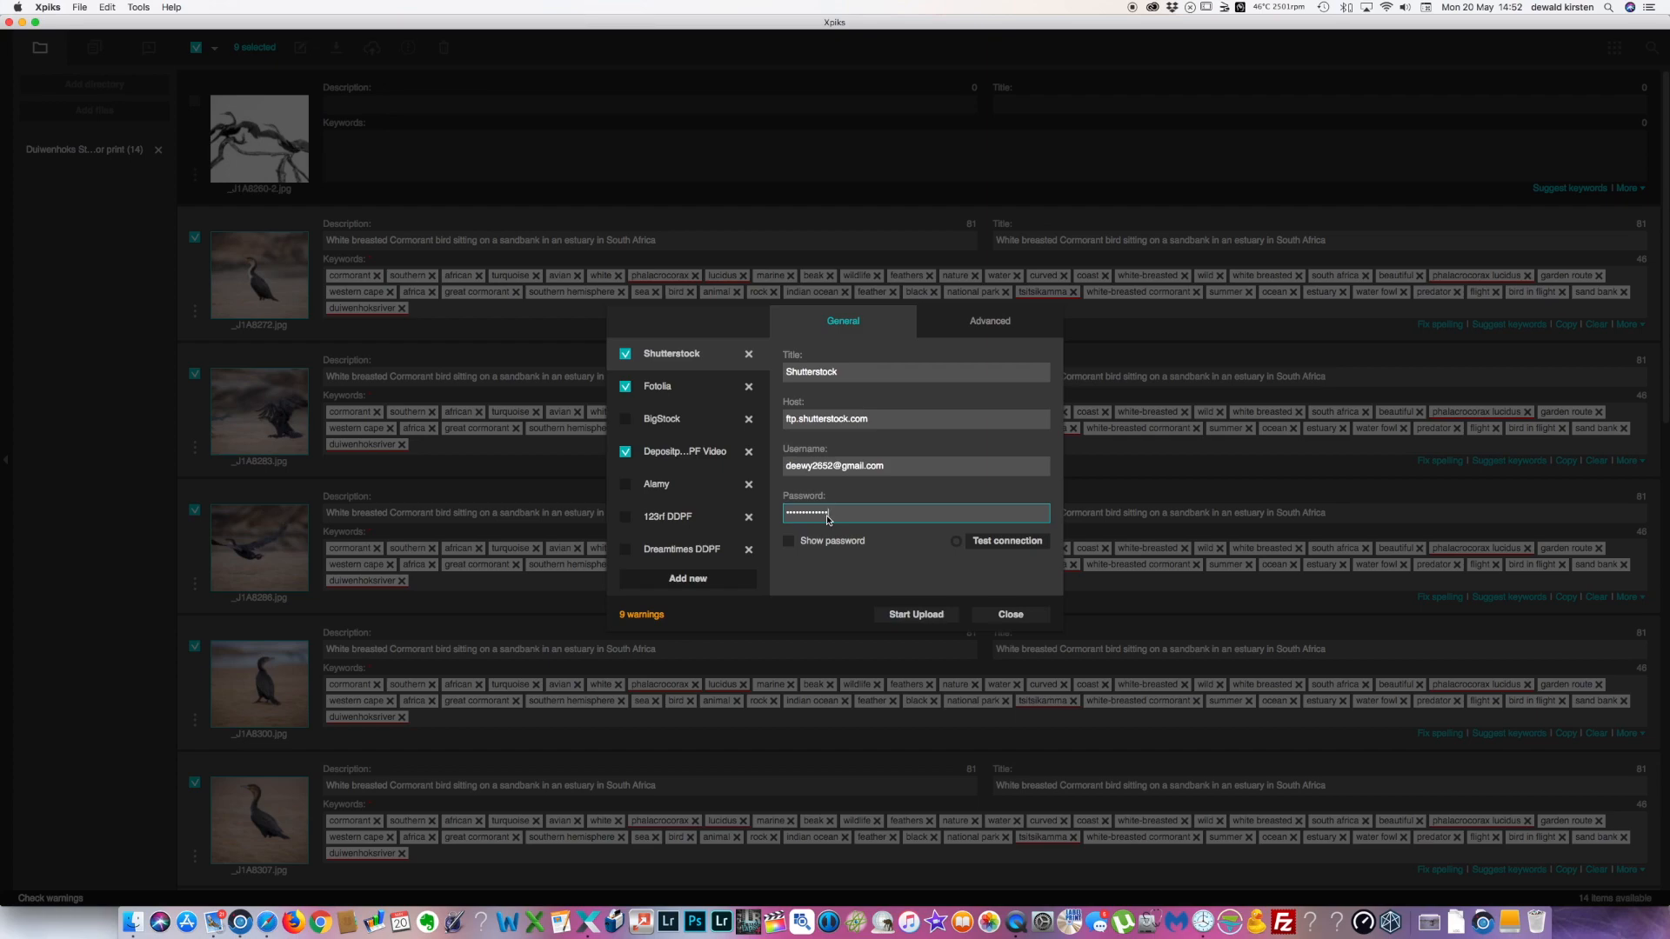
pyautogui.click(1007, 546)
pyautogui.click(682, 386)
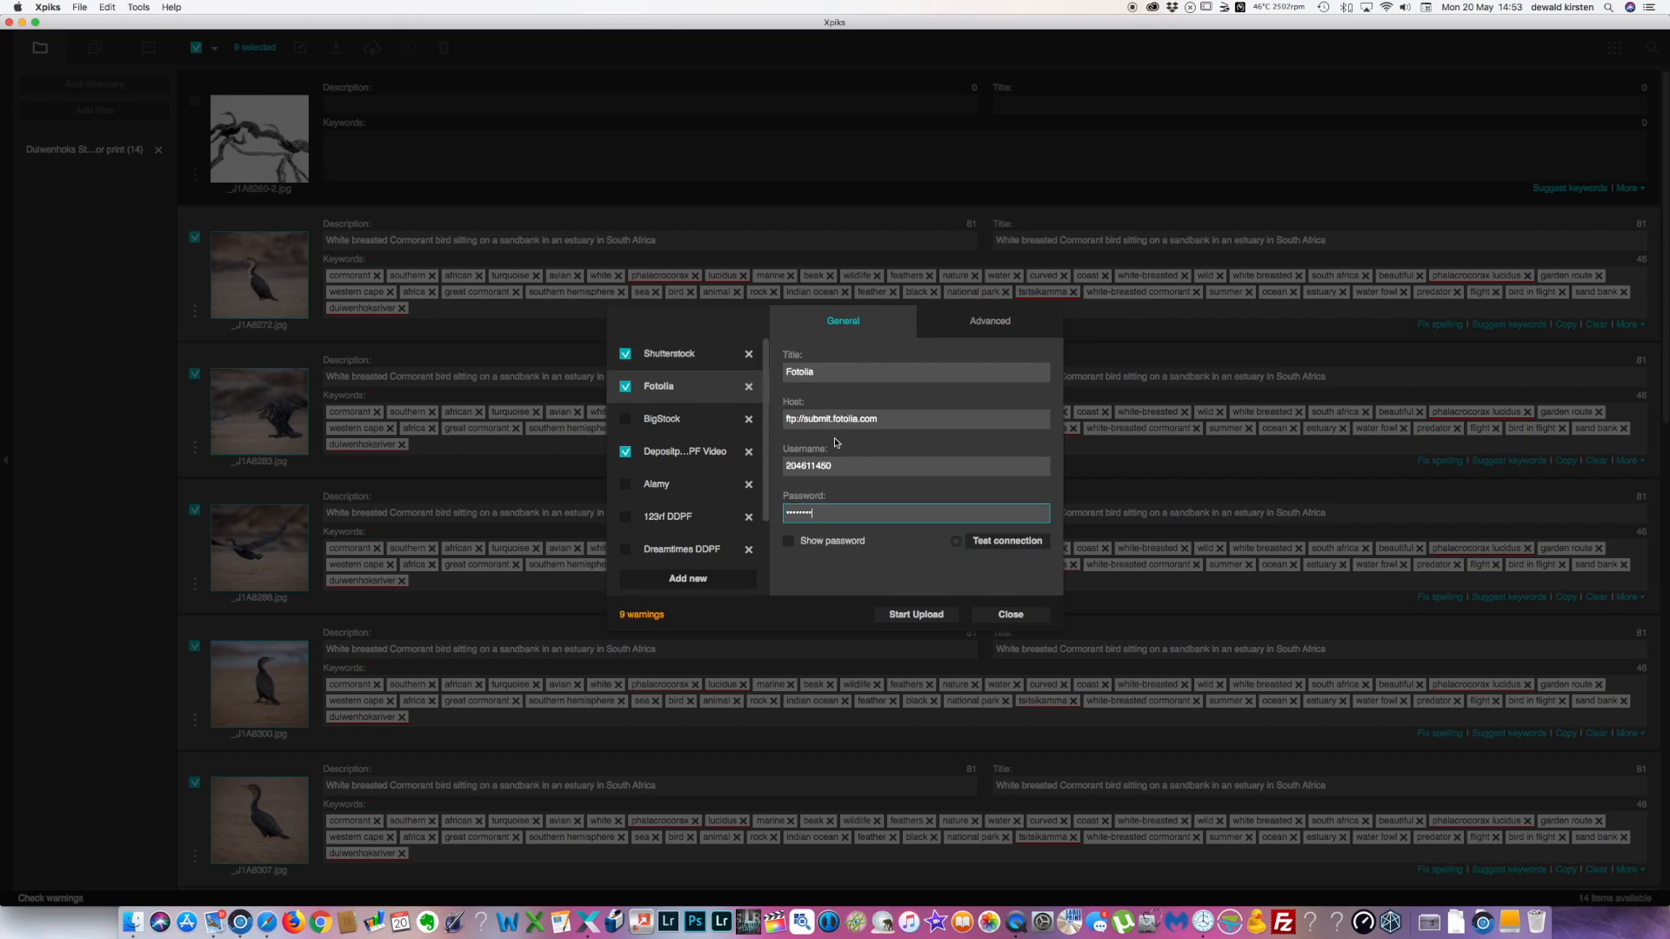
# Step: Test the upload connections for Fotolia and Depositphotos
pyautogui.click(1019, 545)
pyautogui.click(691, 459)
pyautogui.click(1005, 540)
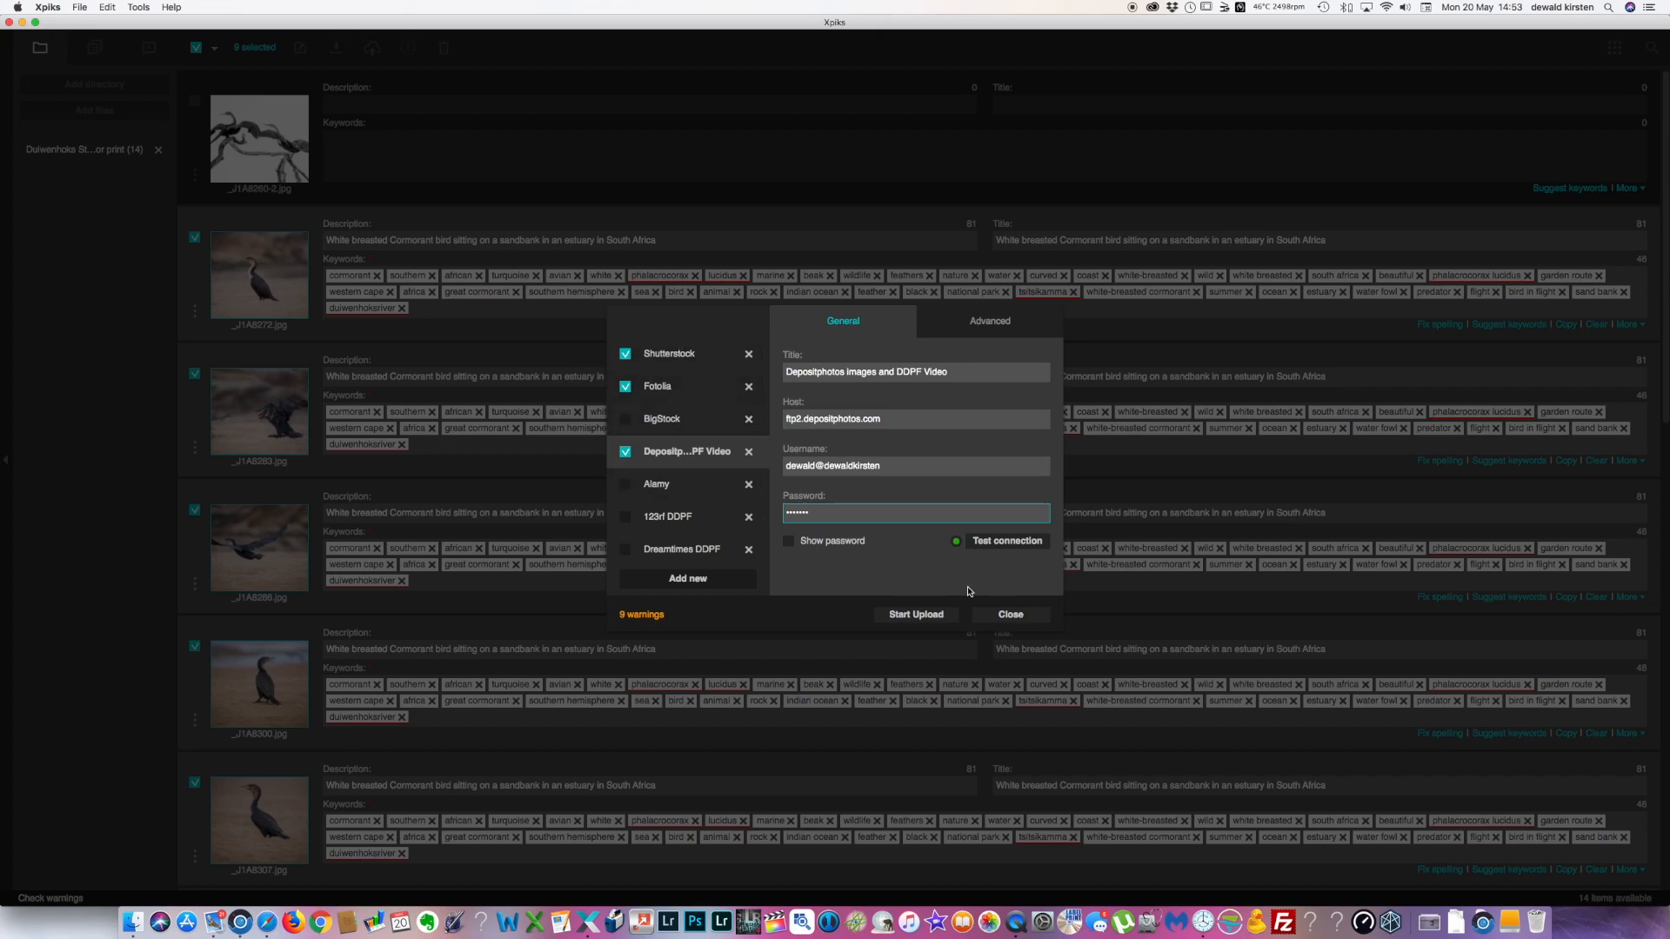
# Step: Start uploading the nine selected photos to Shutterstock, Fotolia and Depositphotos, and abort the running upload
pyautogui.click(902, 615)
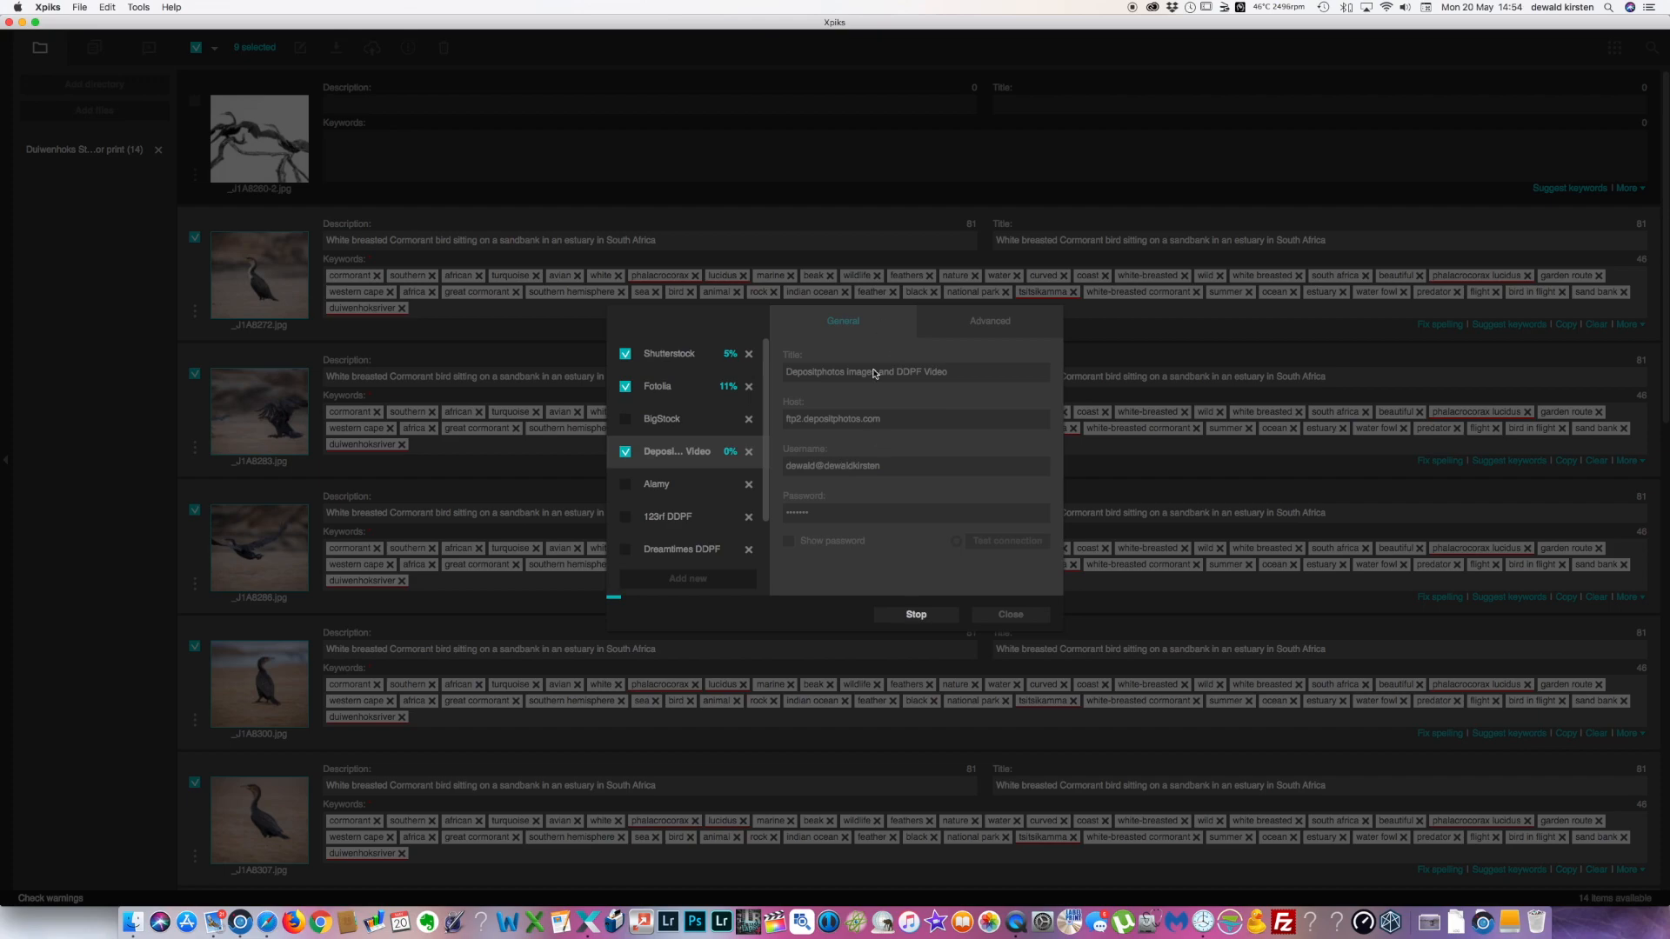
pyautogui.click(916, 618)
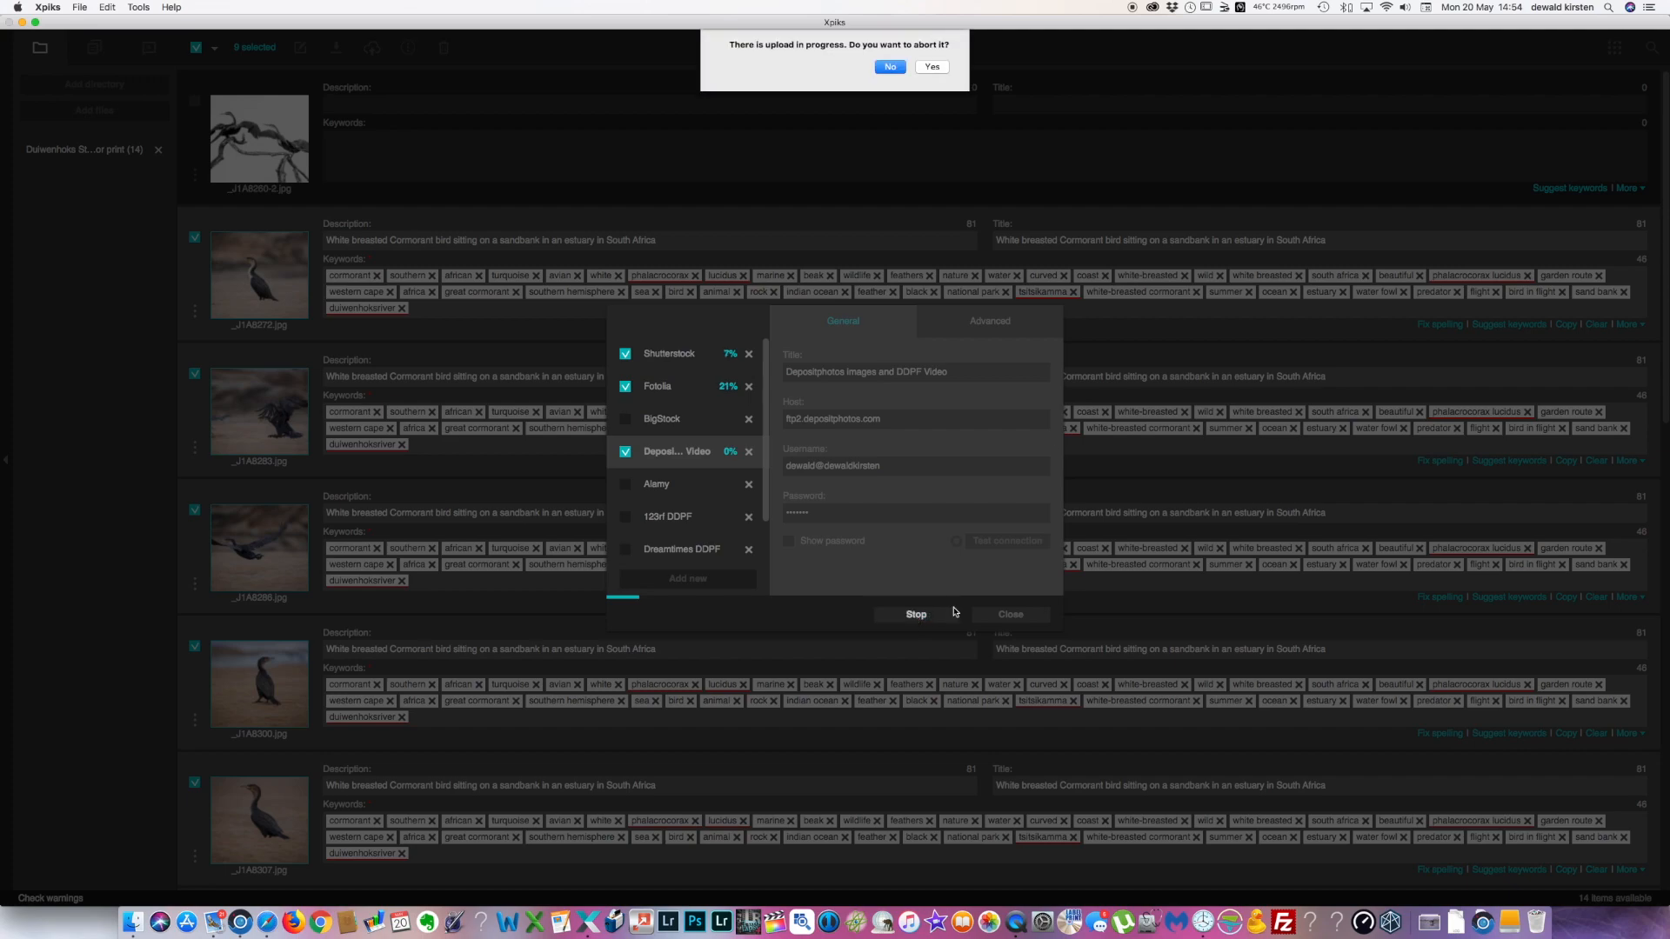
pyautogui.click(932, 68)
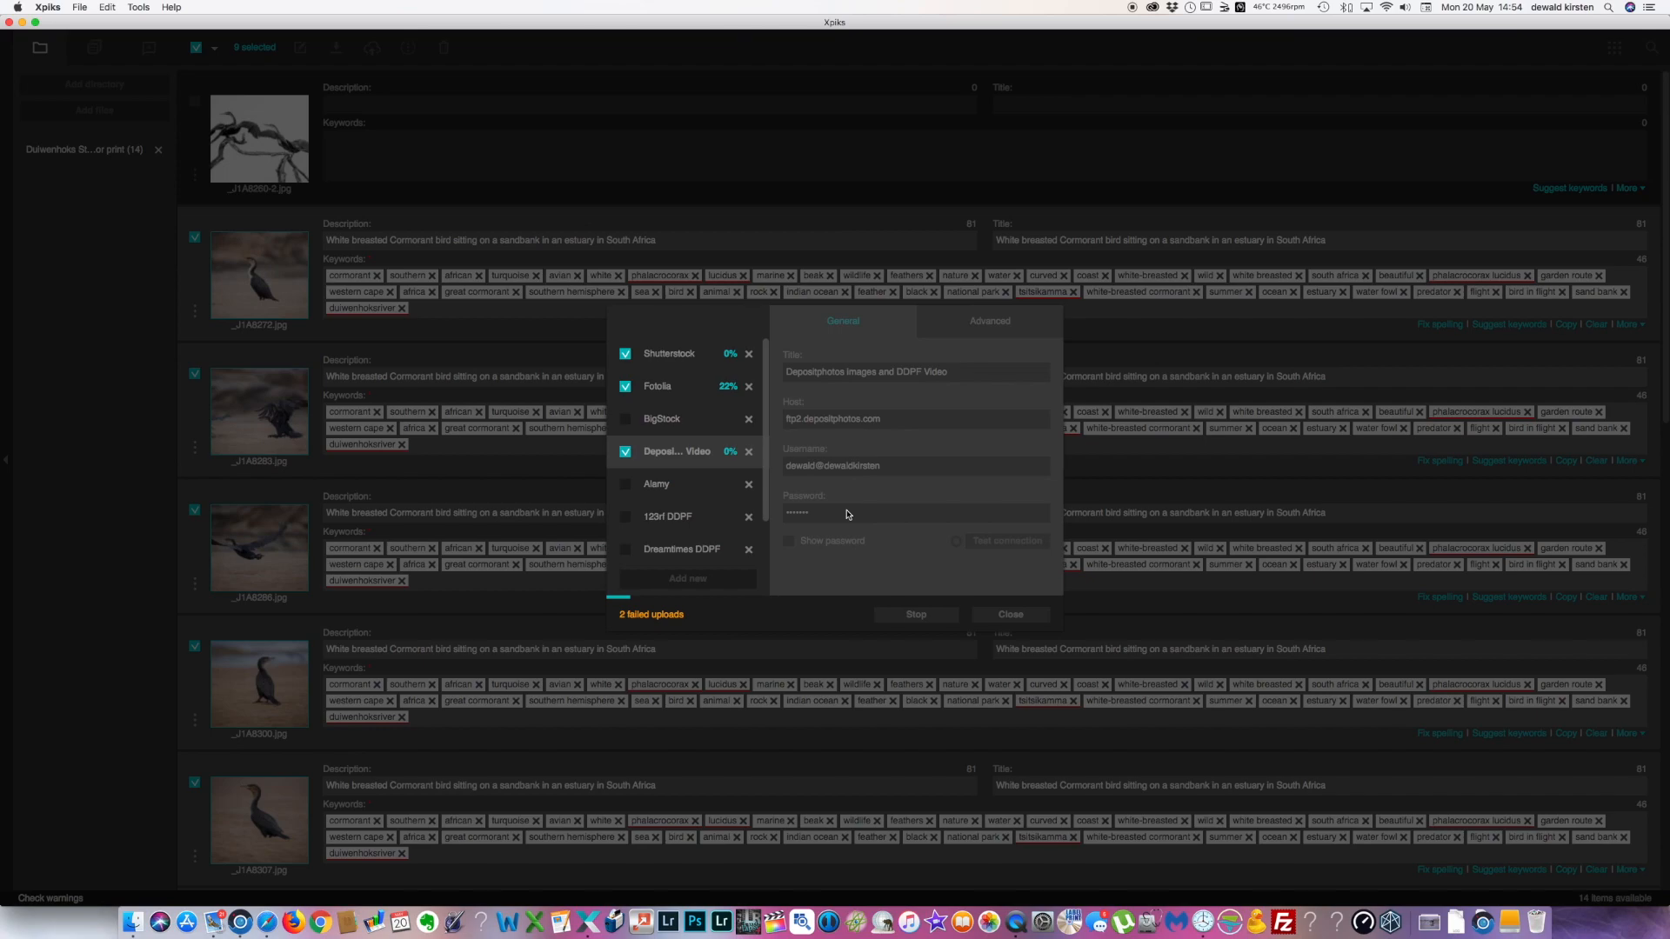
# Step: Review the list of failed uploads per agency and close the upload settings
pyautogui.click(1011, 616)
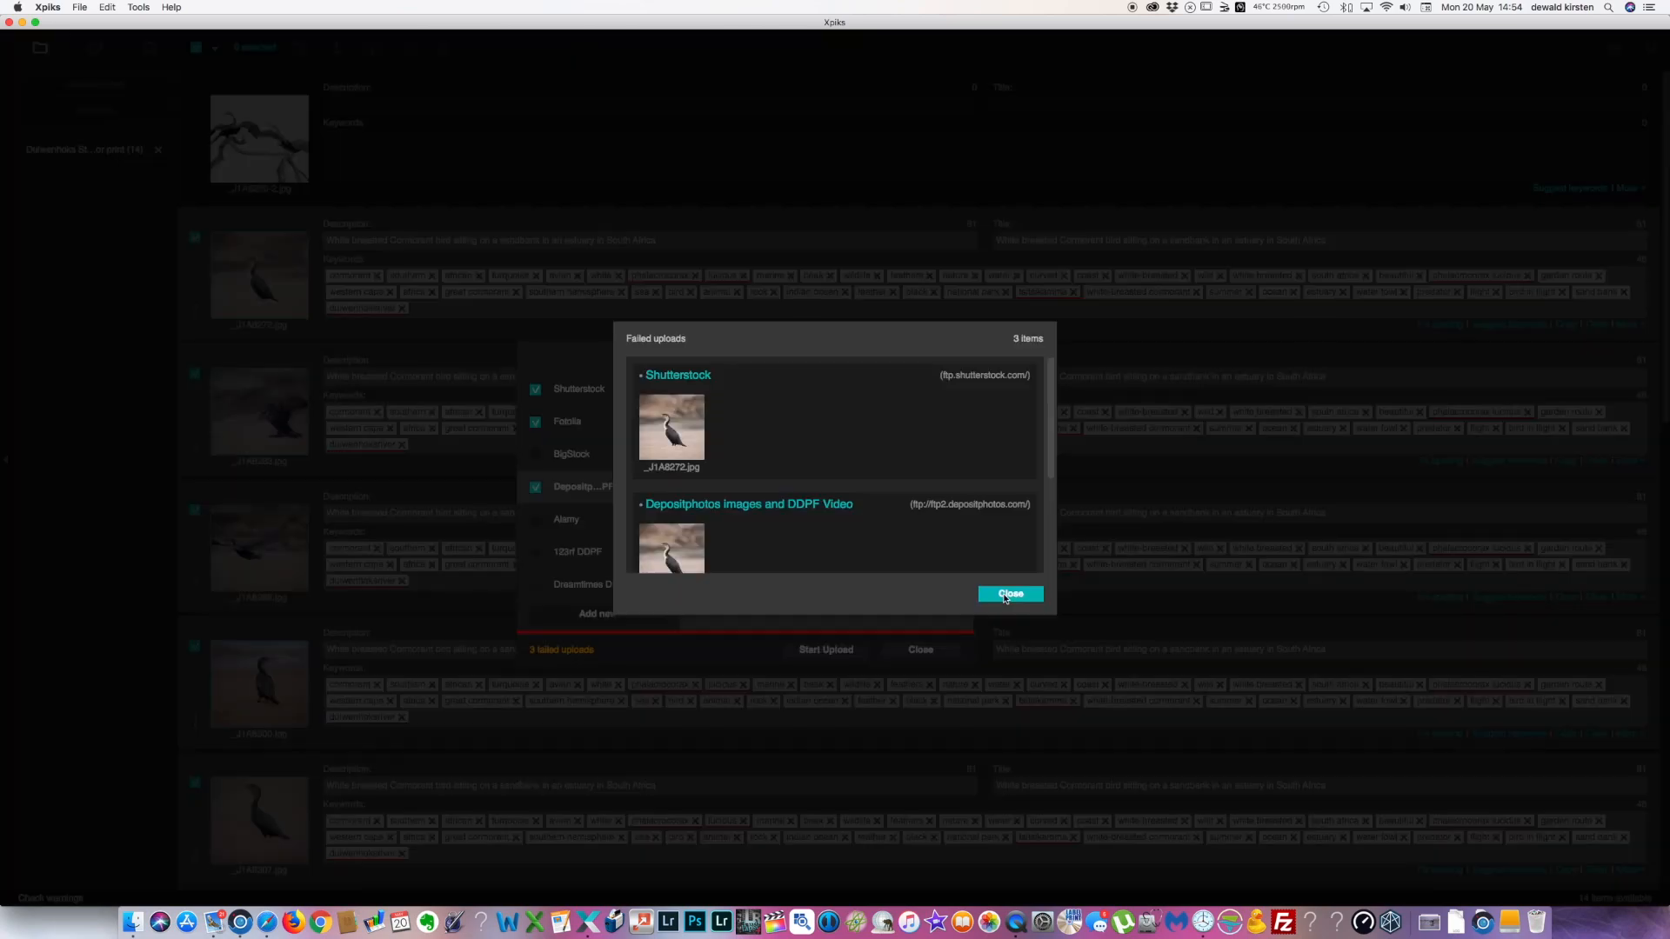
pyautogui.scroll(-5, 890, 488)
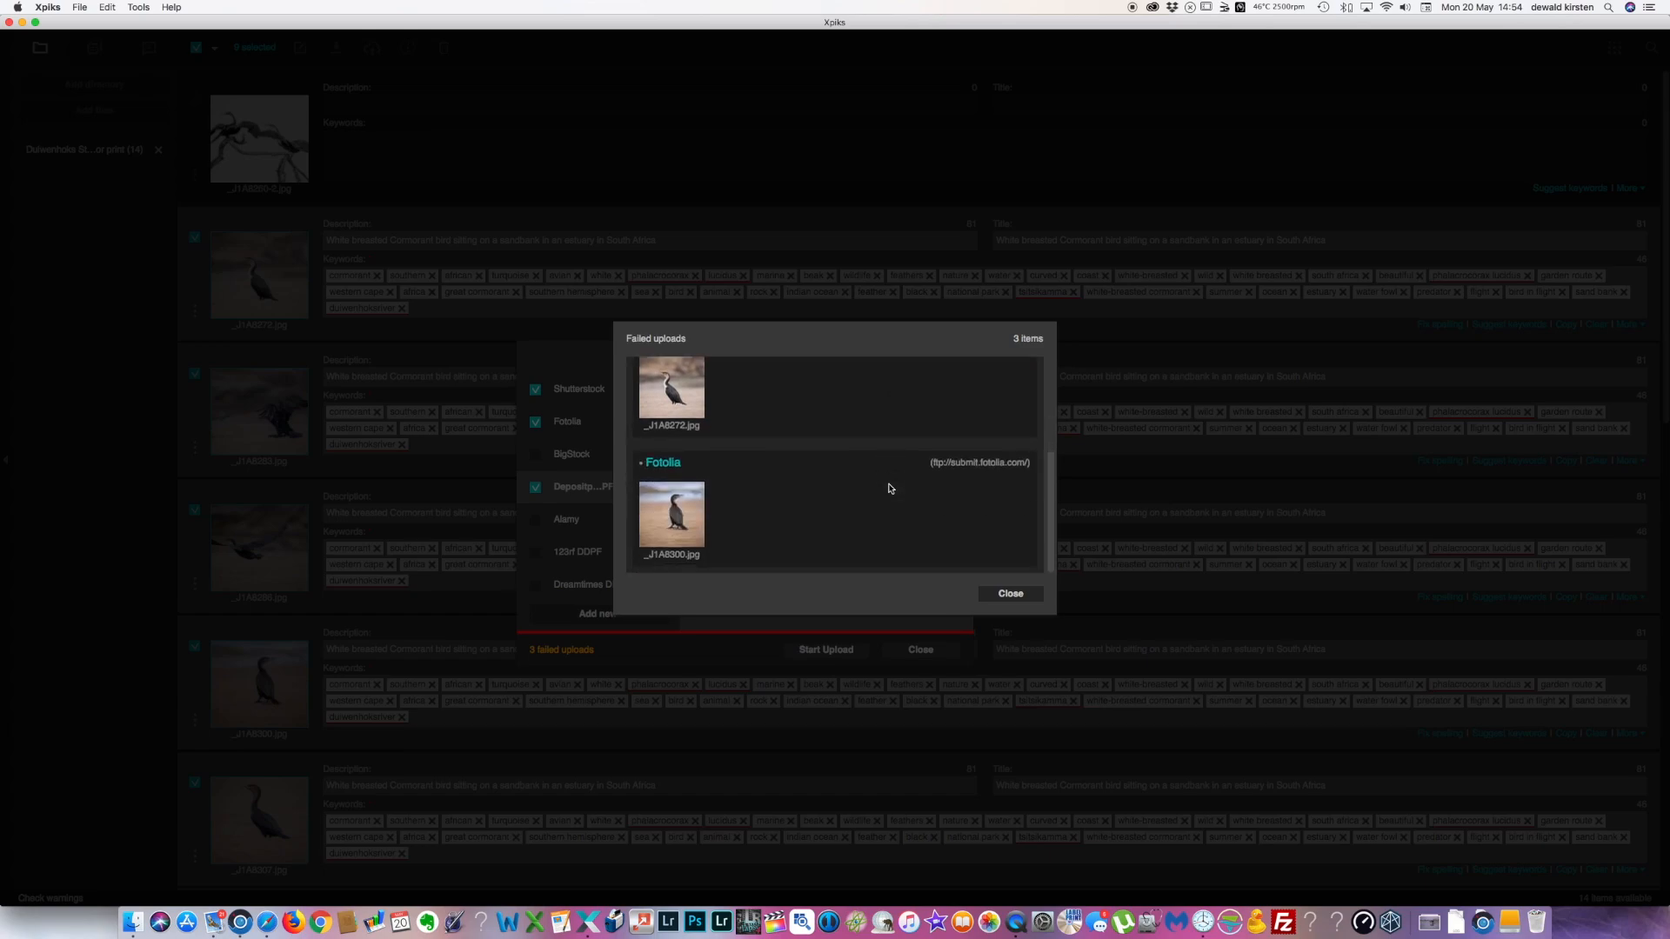
pyautogui.scroll(3, 889, 487)
pyautogui.click(1009, 593)
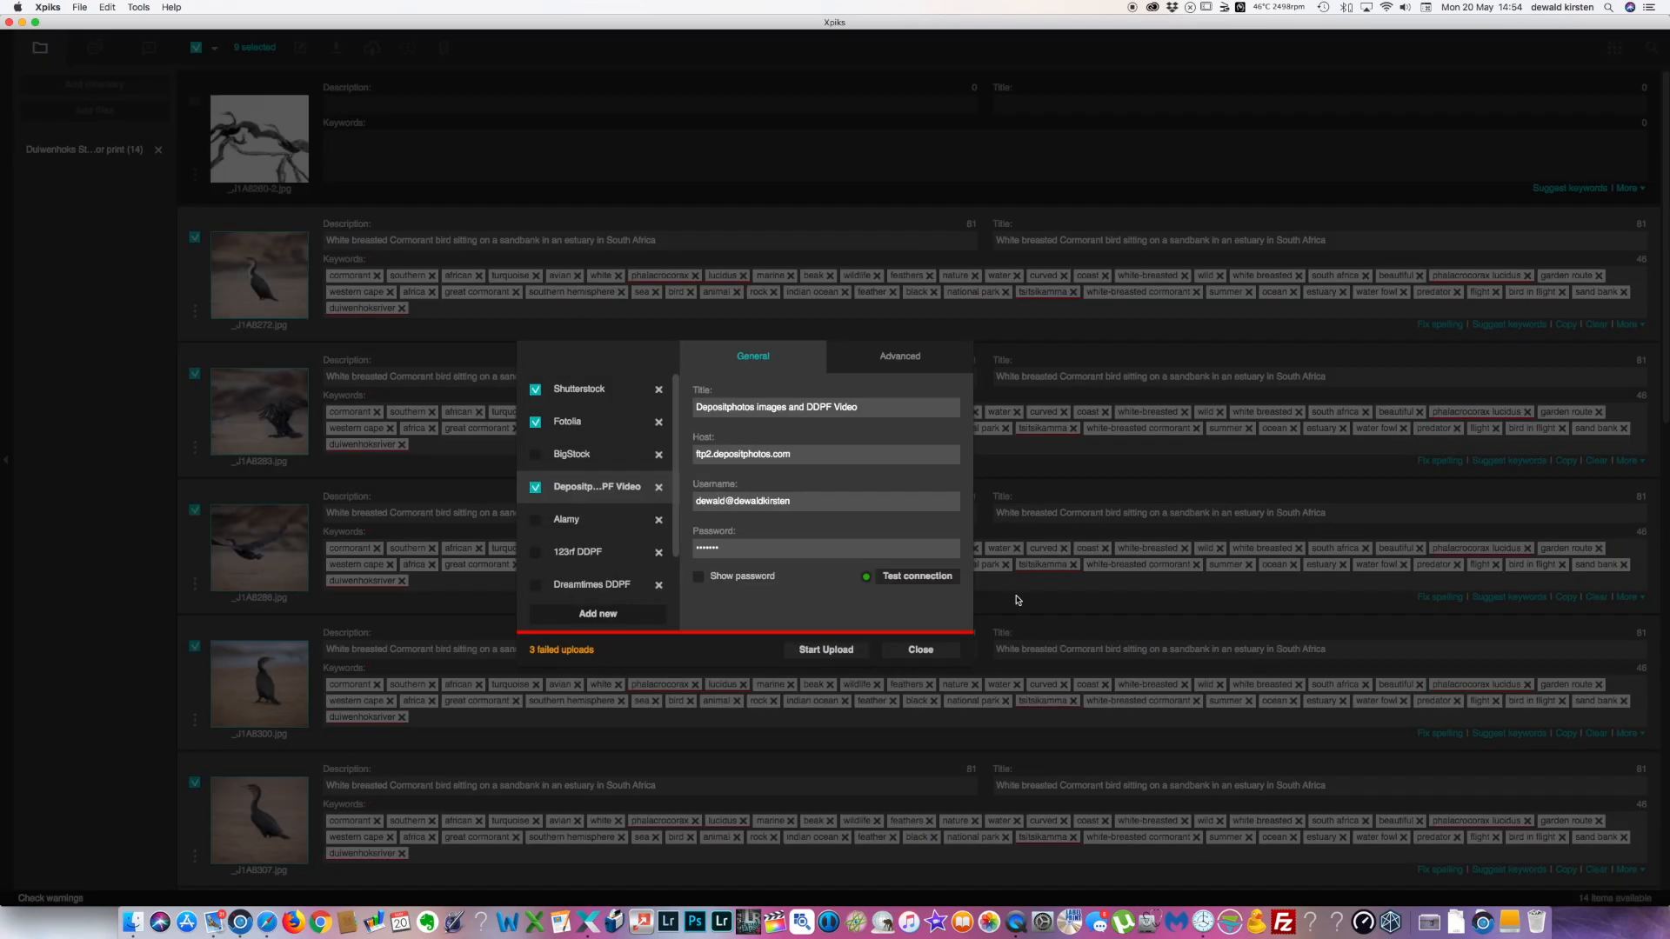
pyautogui.click(920, 649)
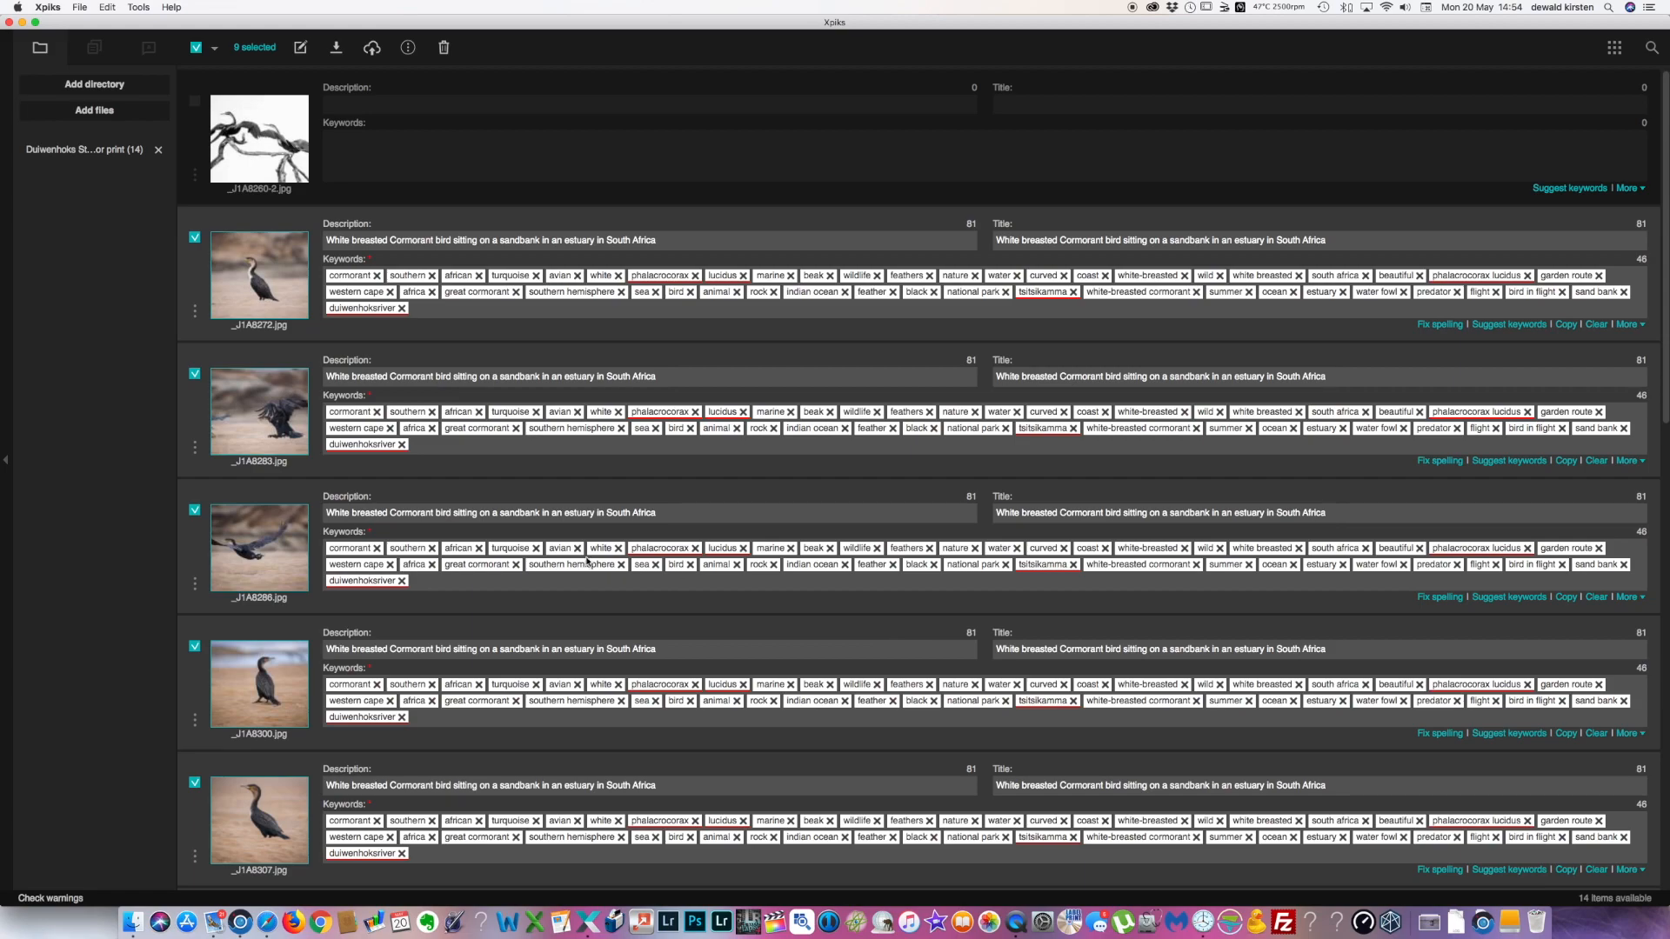
pyautogui.scroll(-2, 587, 561)
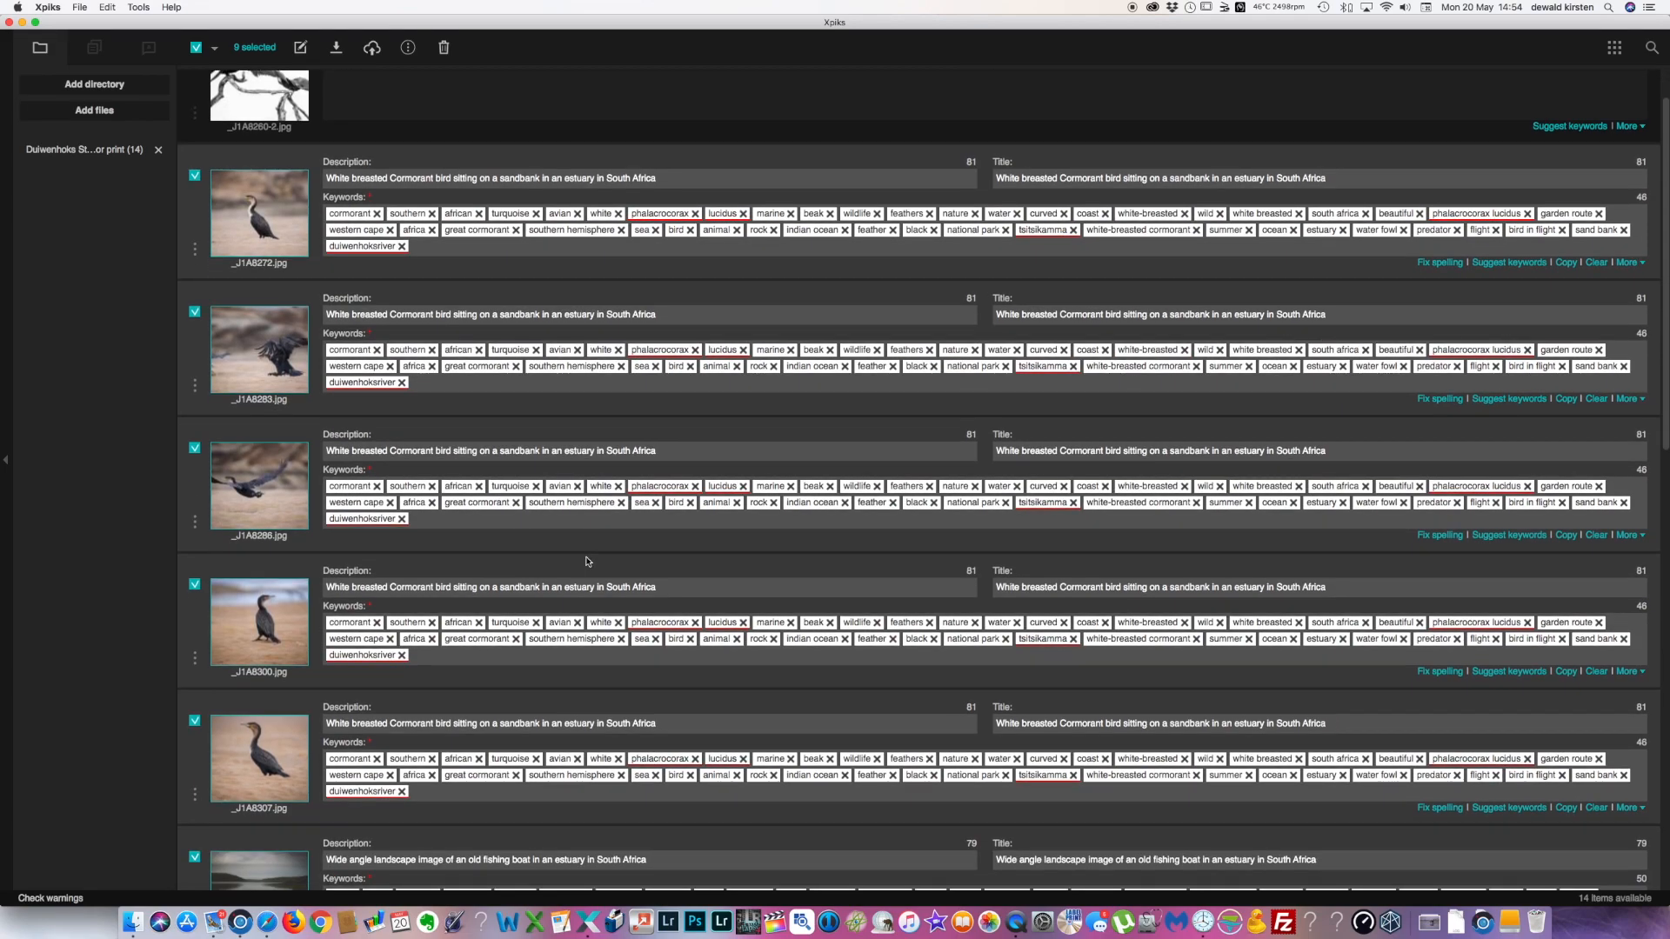
pyautogui.scroll(-1, 587, 561)
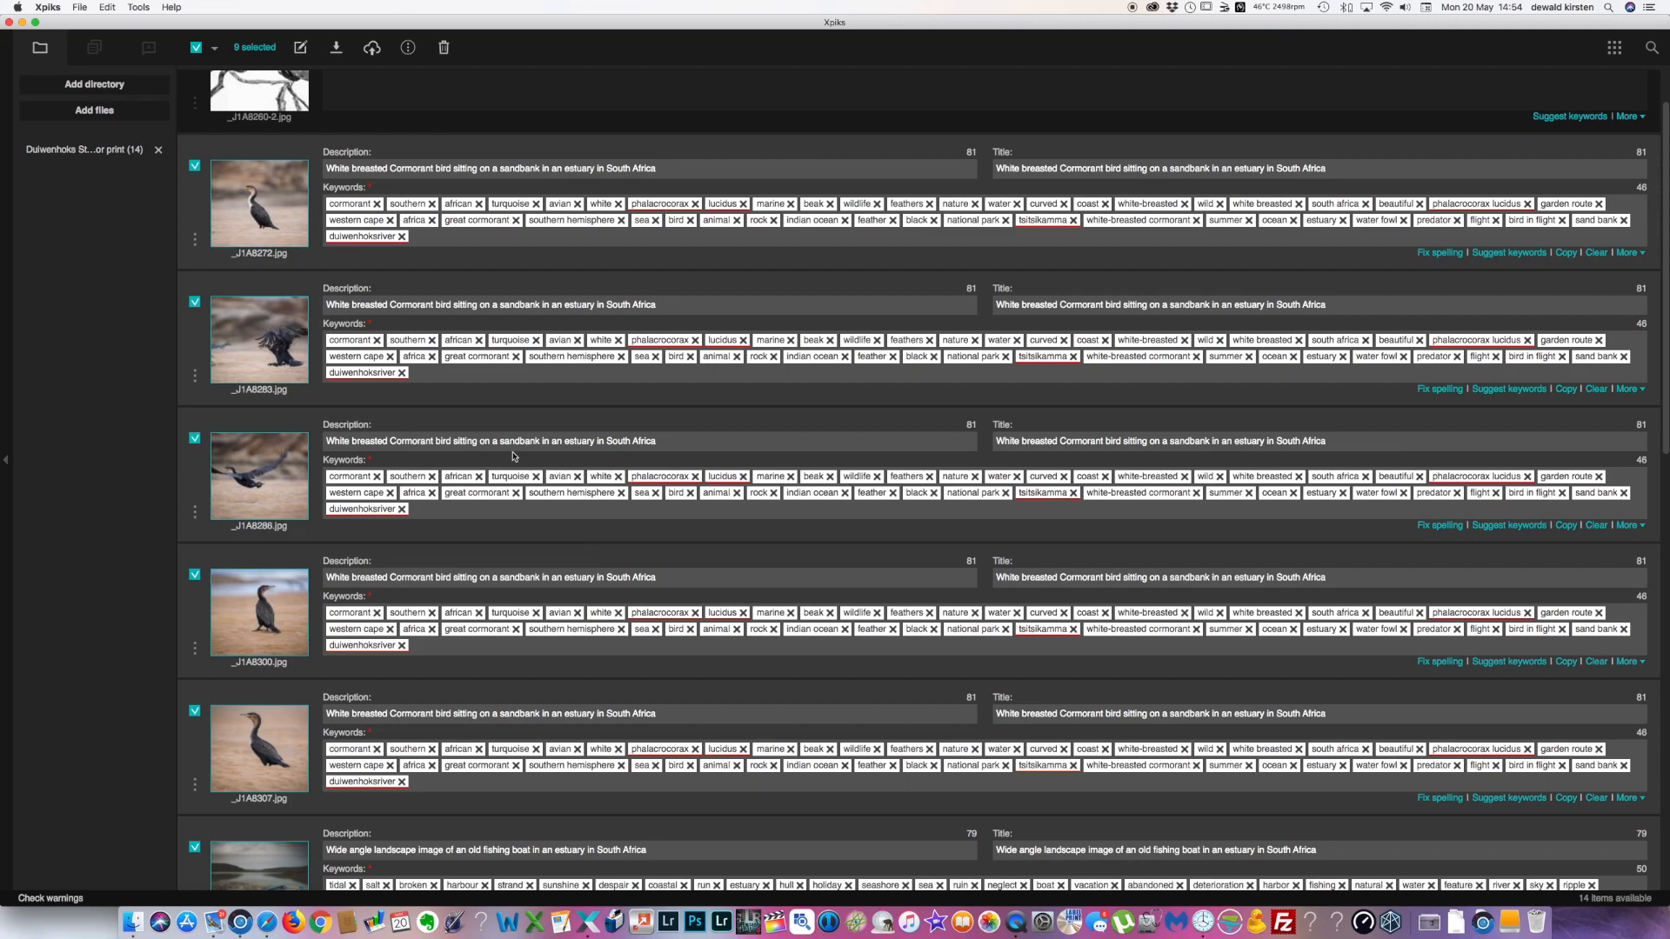
pyautogui.scroll(-2, 449, 242)
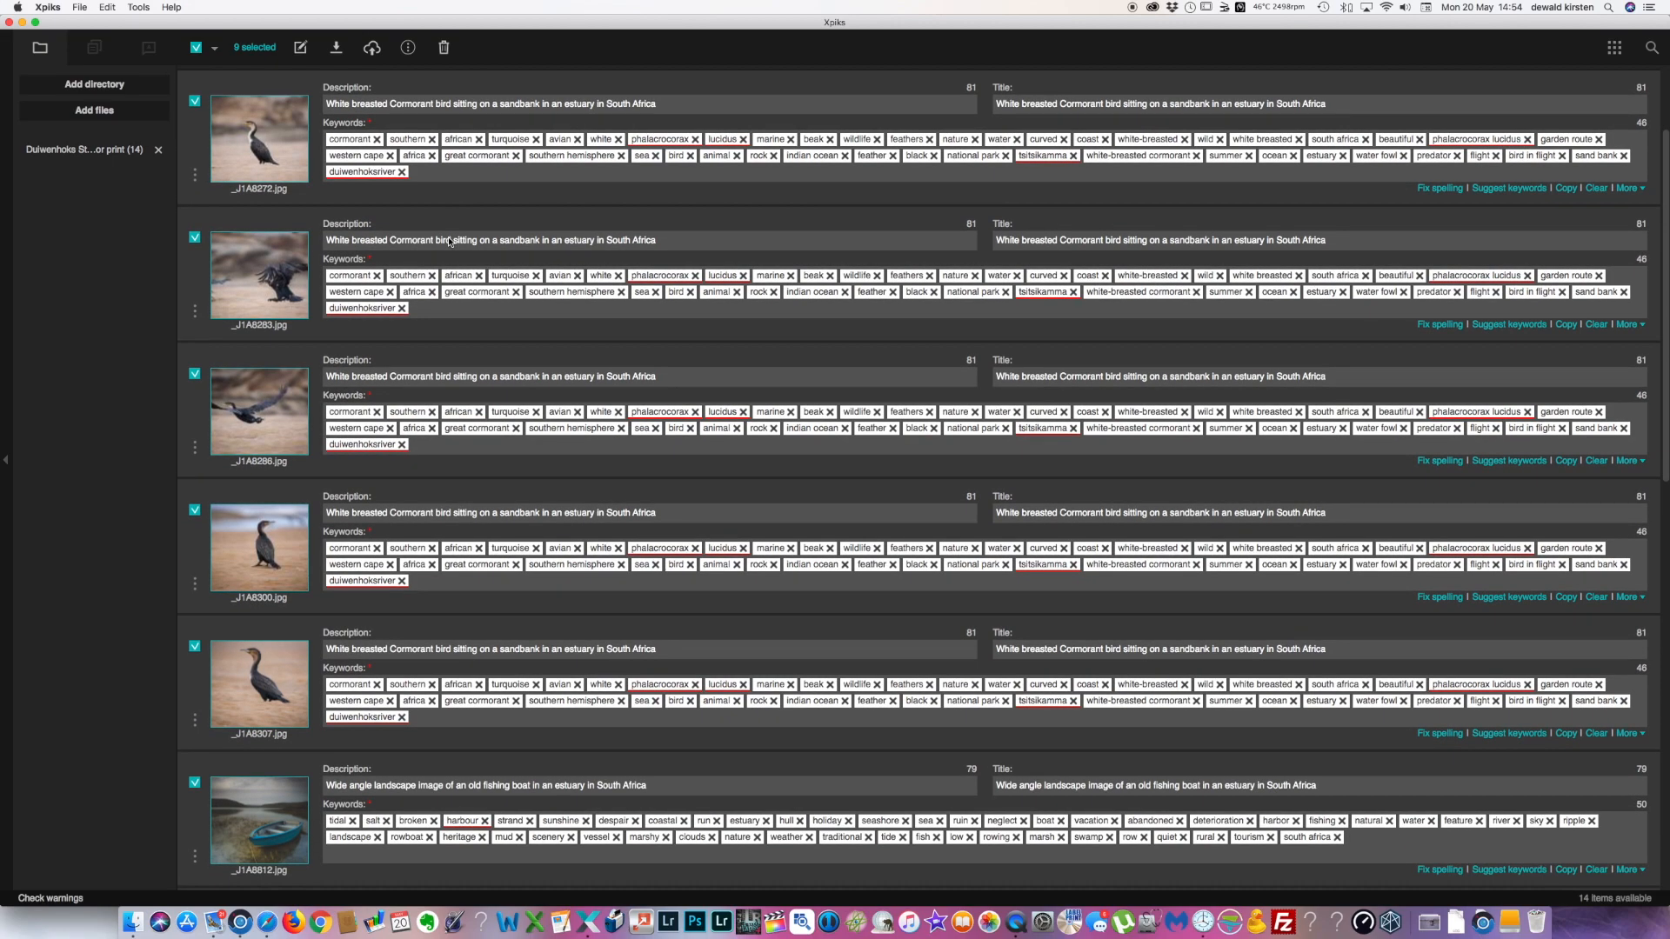
pyautogui.scroll(1, 450, 242)
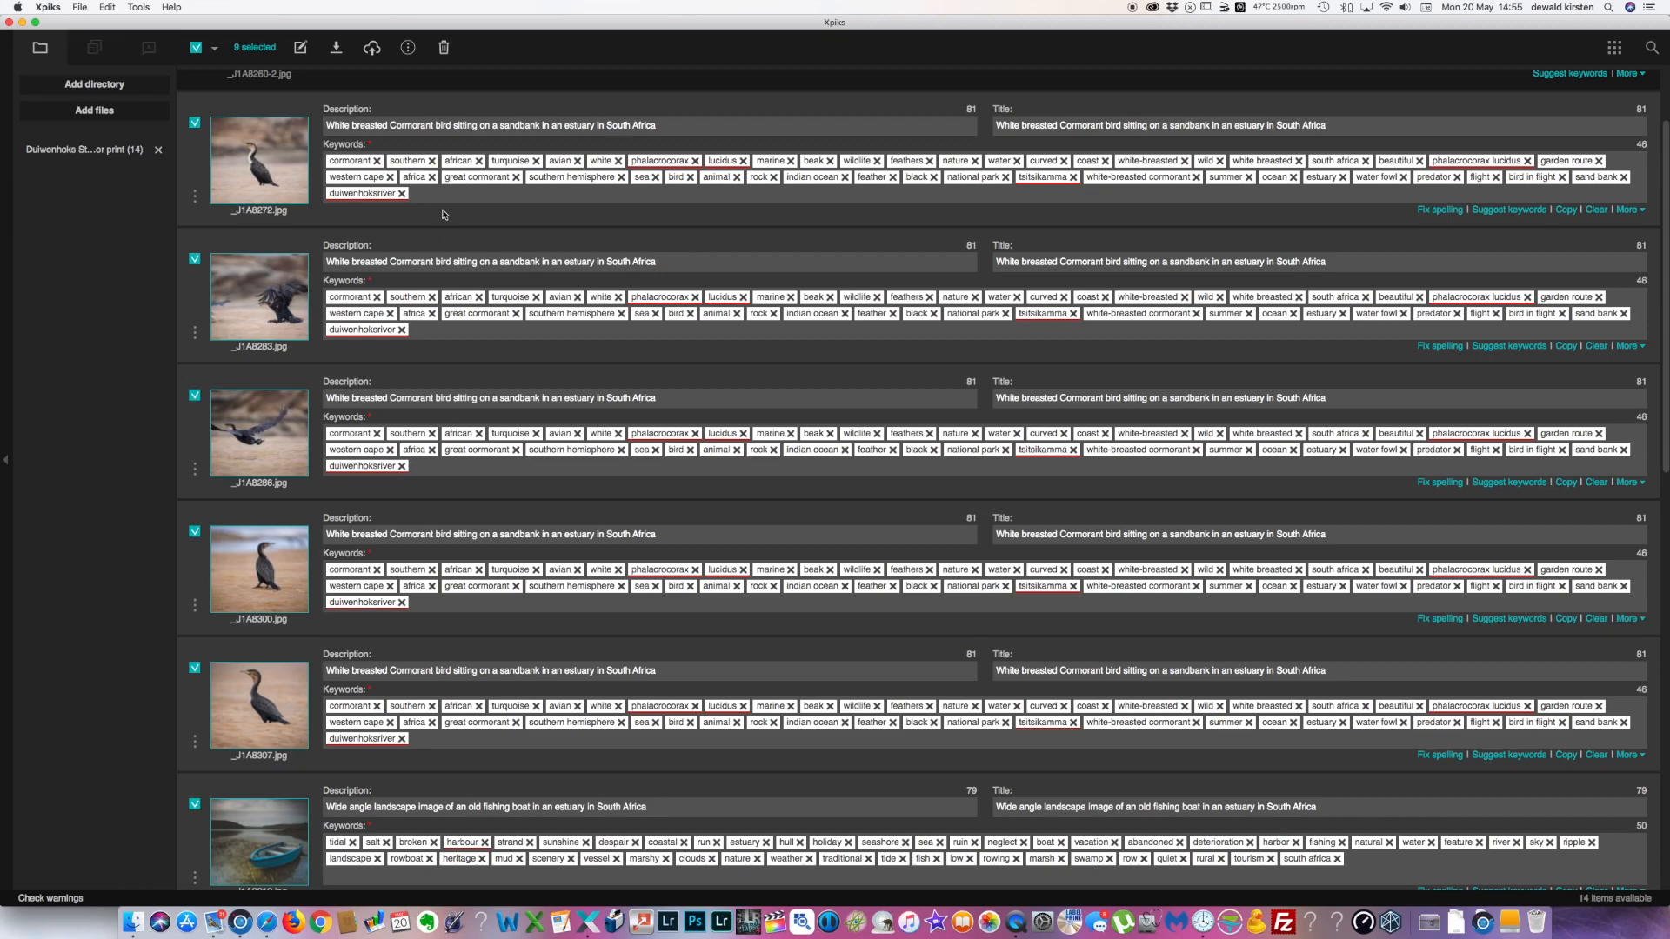
pyautogui.scroll(3, 439, 262)
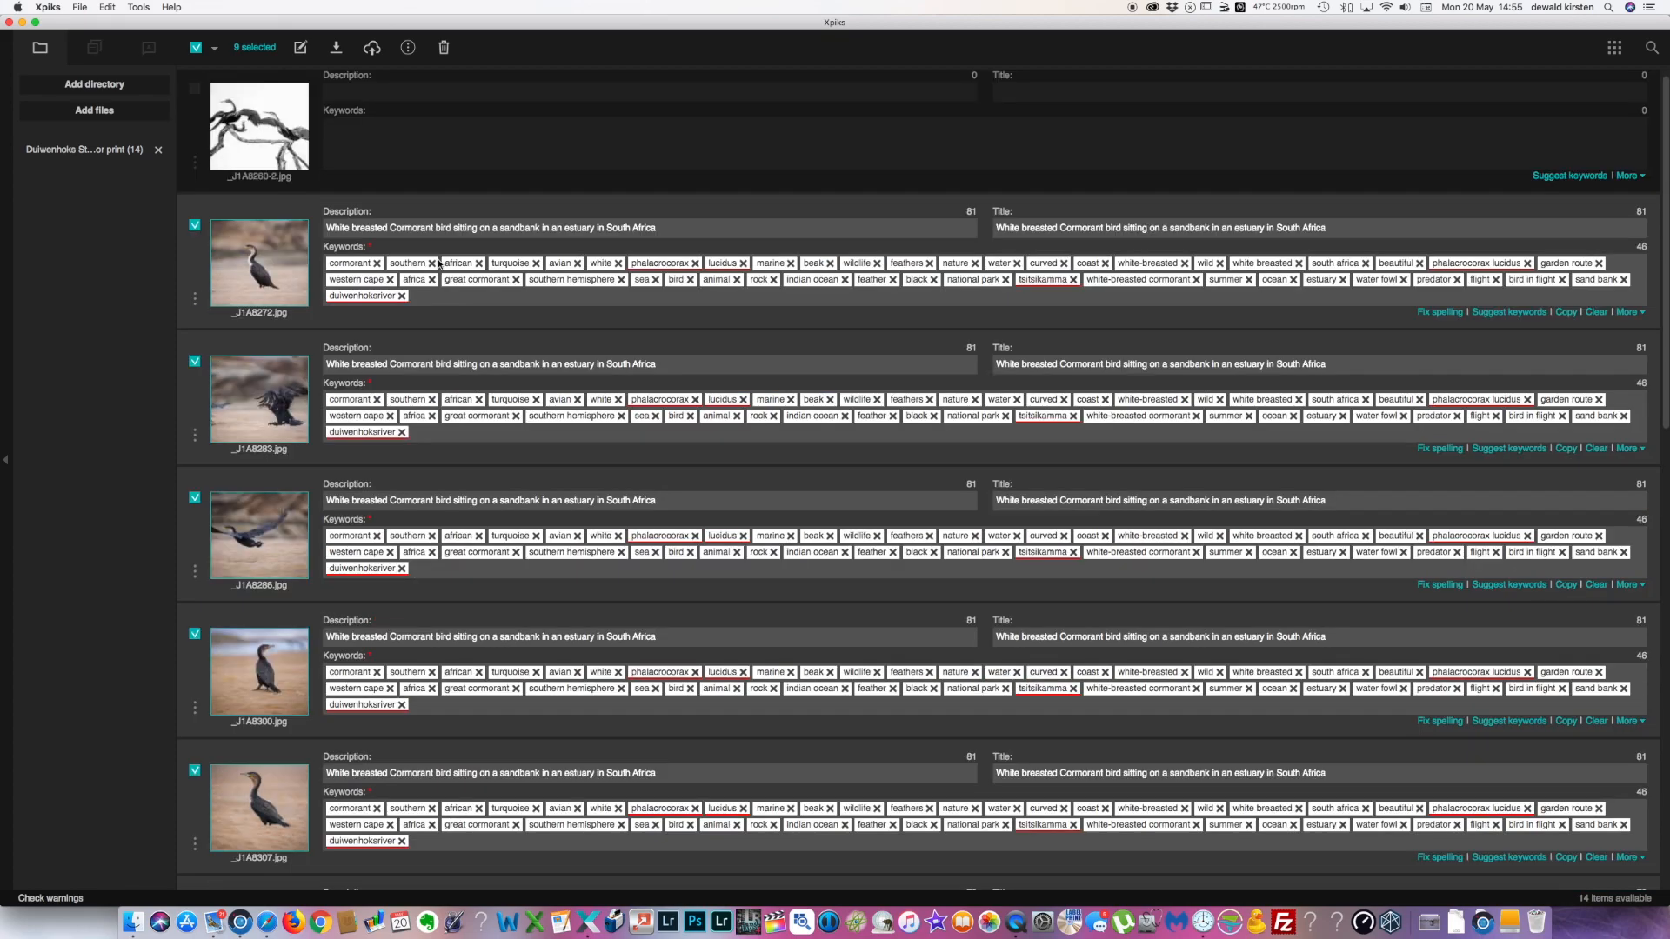
# Step: Export the metadata of the nine selected photos to a CSV file on the Desktop, using only the blackbox export plan
pyautogui.click(408, 48)
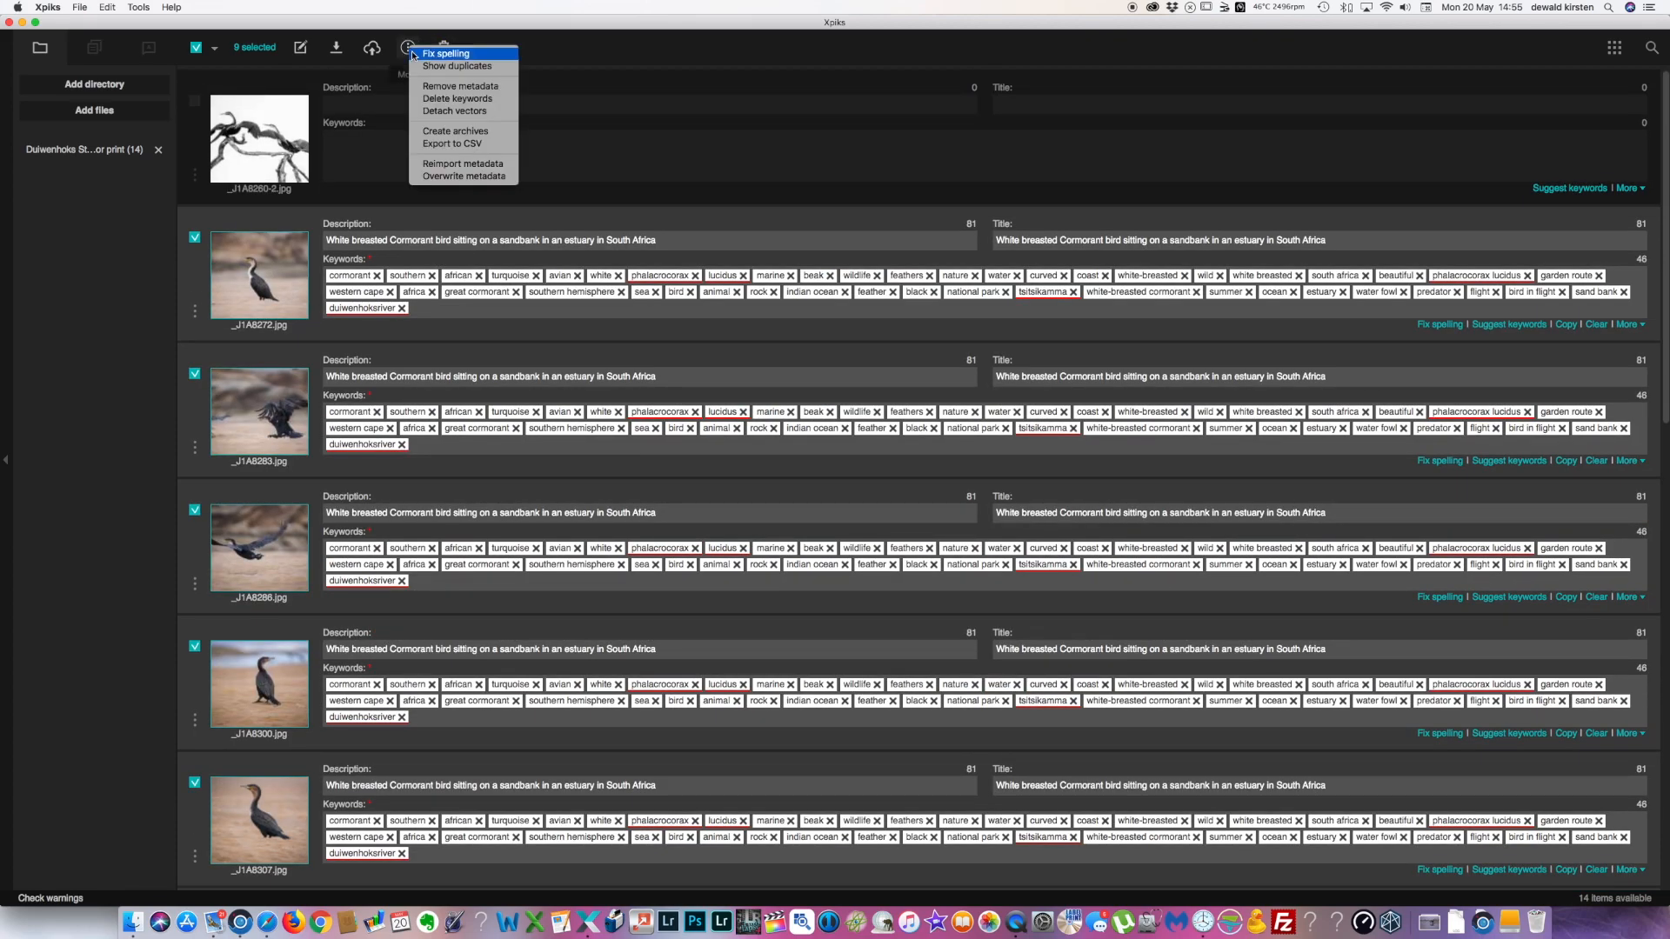
pyautogui.click(445, 145)
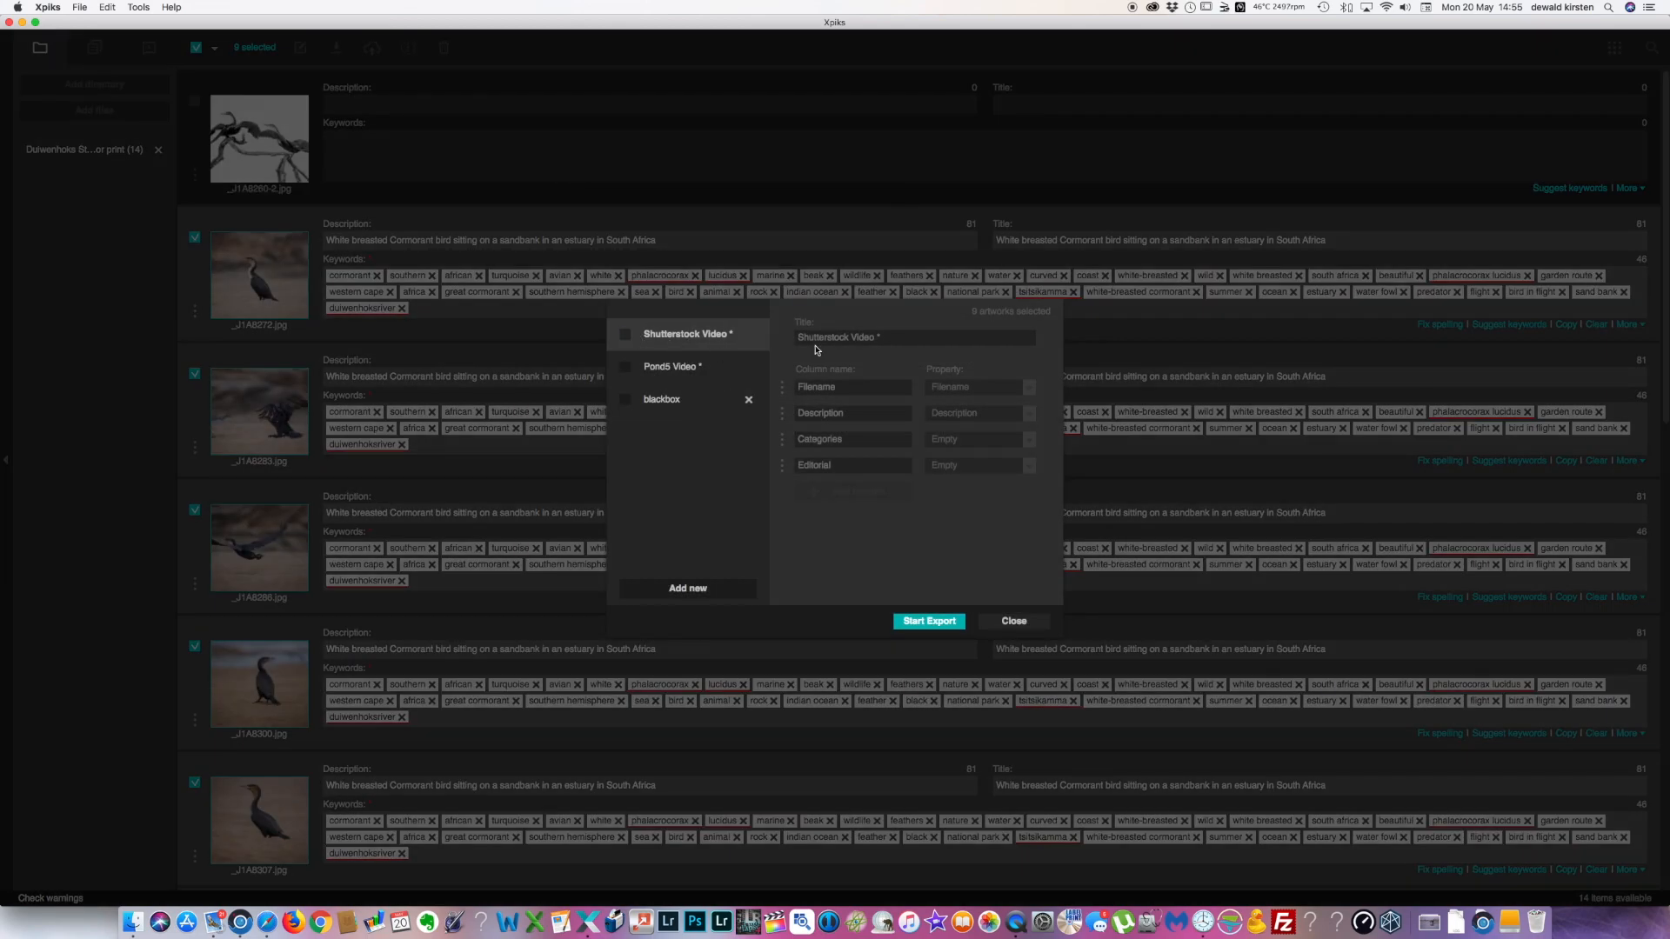
pyautogui.click(626, 335)
pyautogui.click(673, 407)
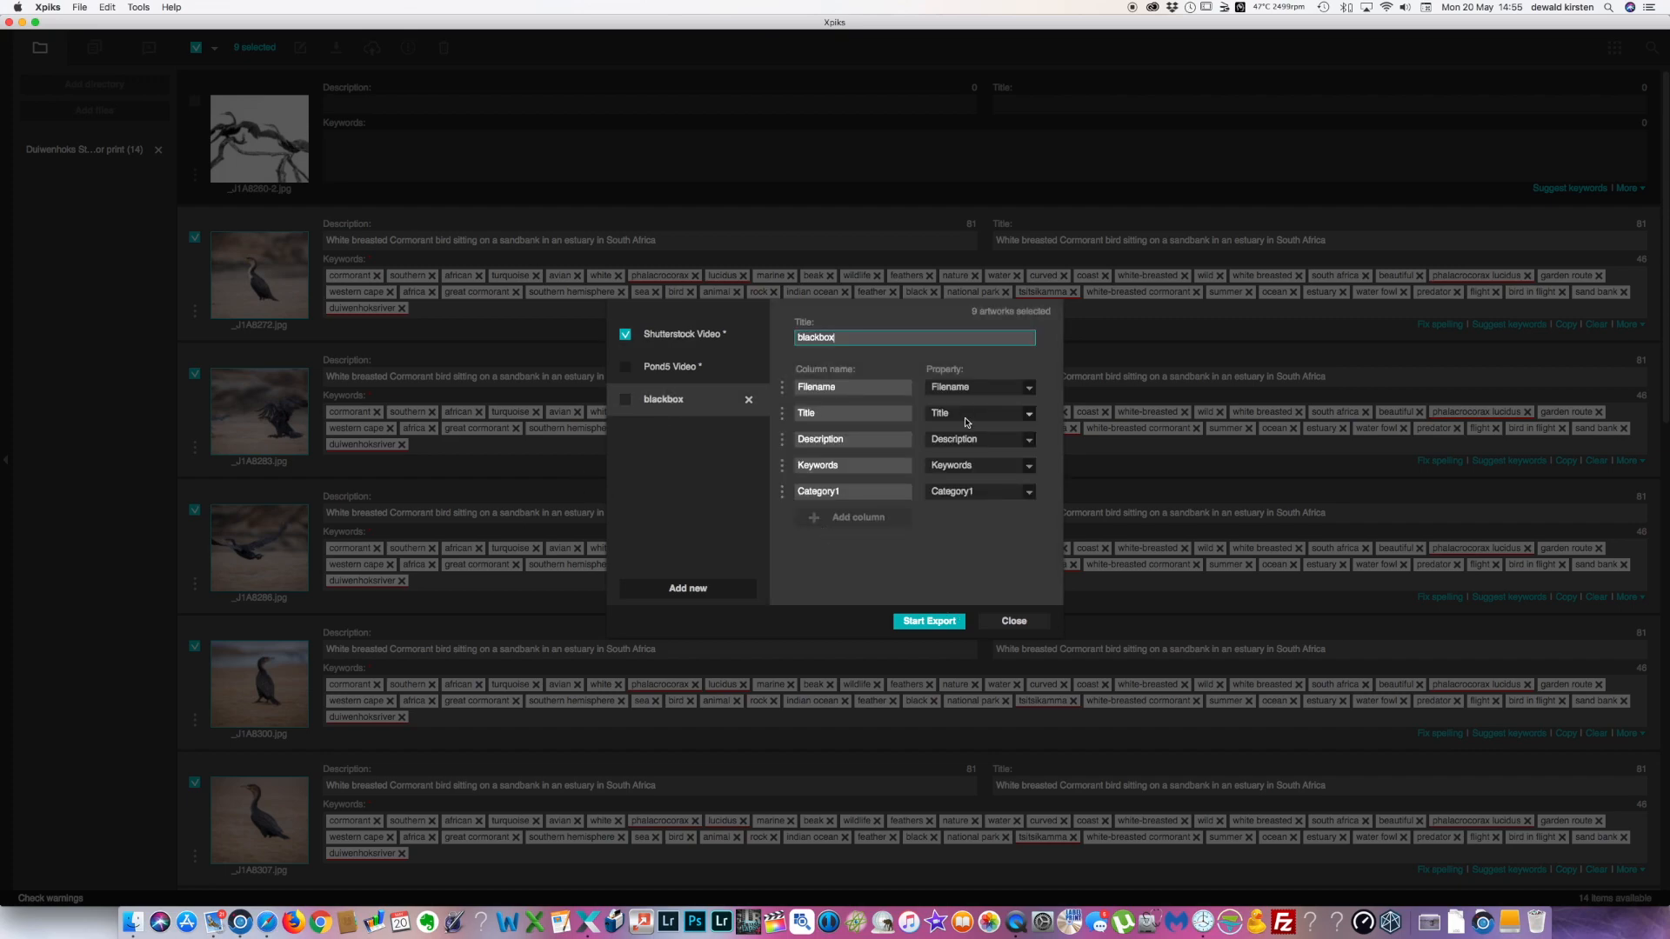
pyautogui.click(938, 621)
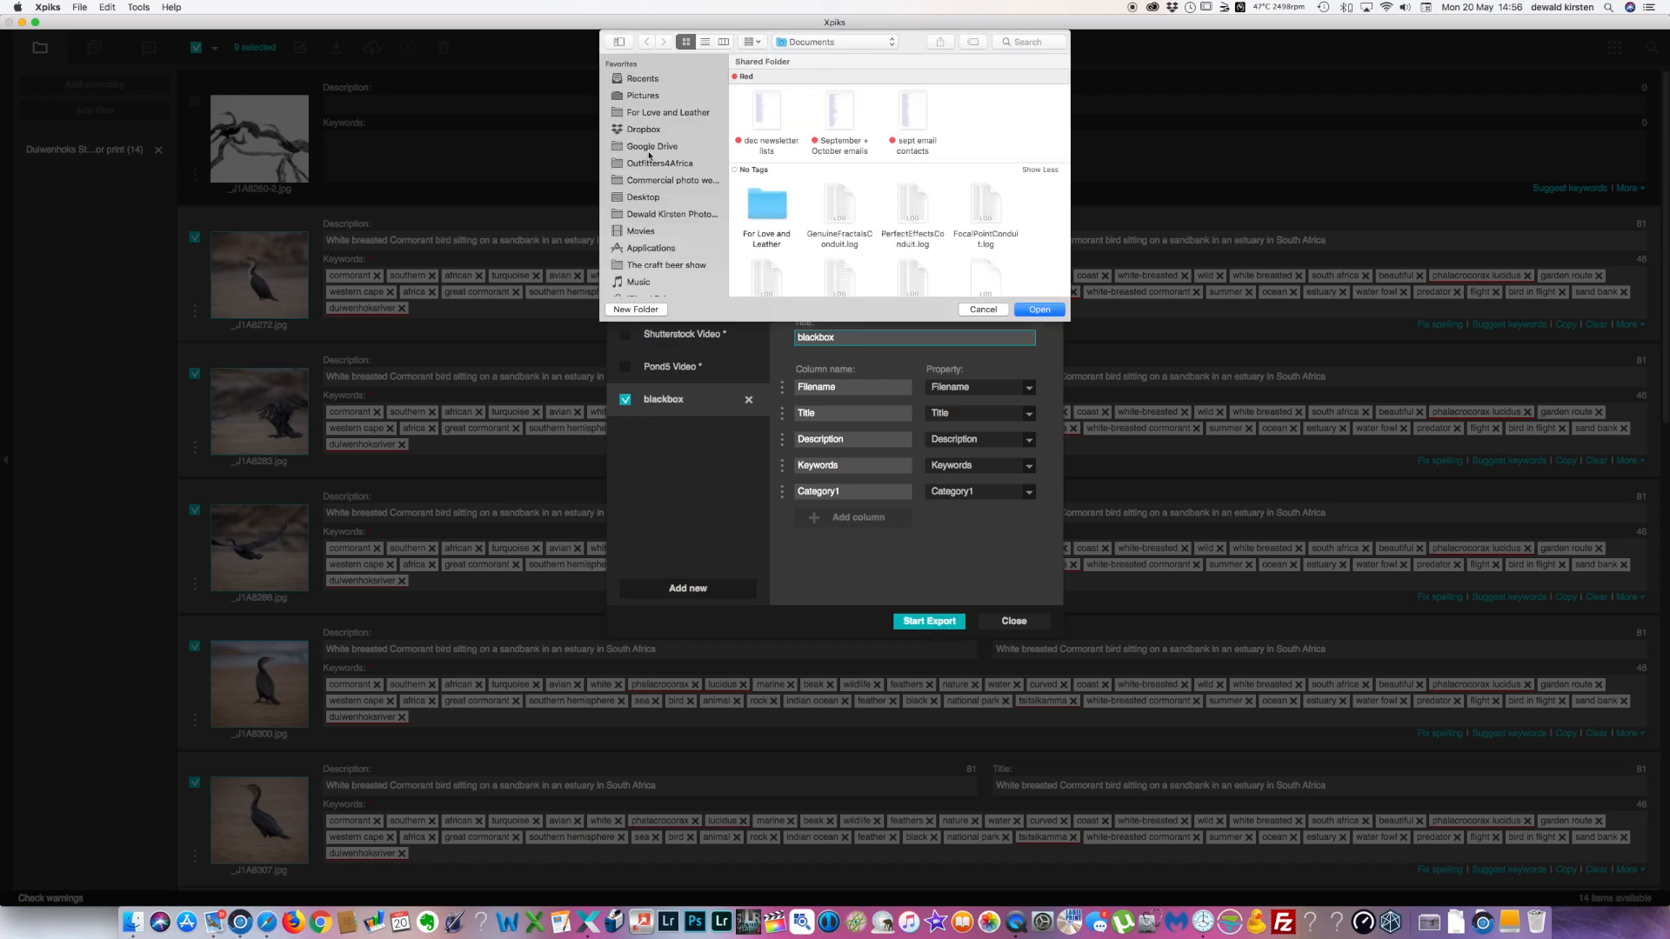
pyautogui.click(644, 197)
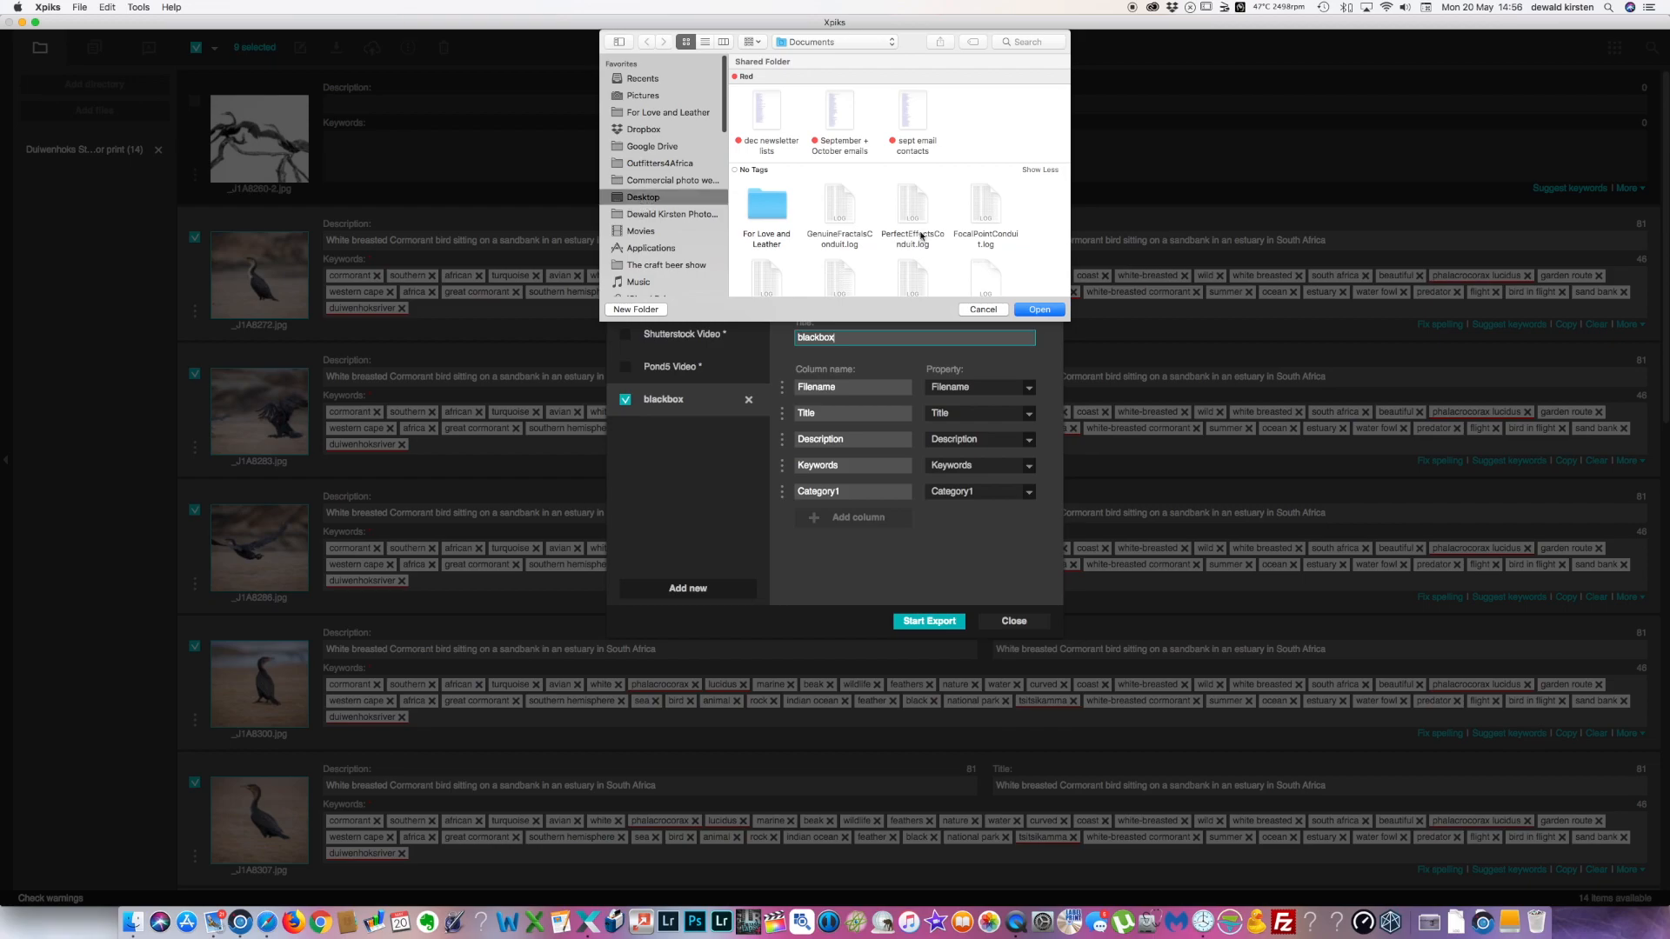
pyautogui.click(1040, 310)
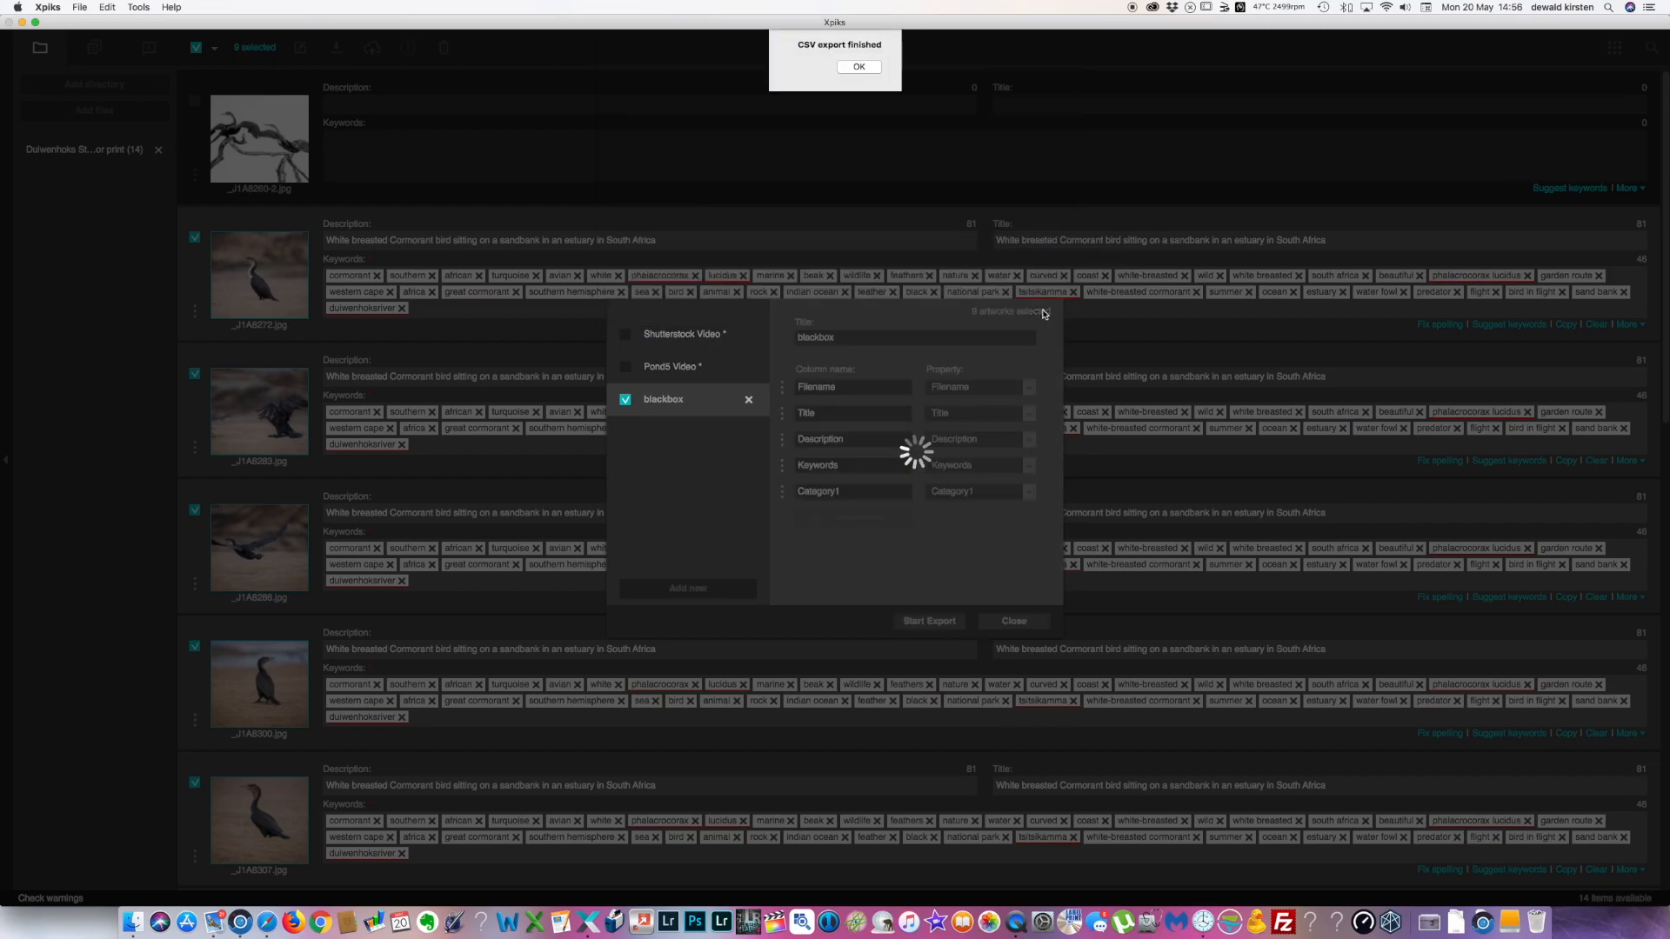
pyautogui.click(858, 41)
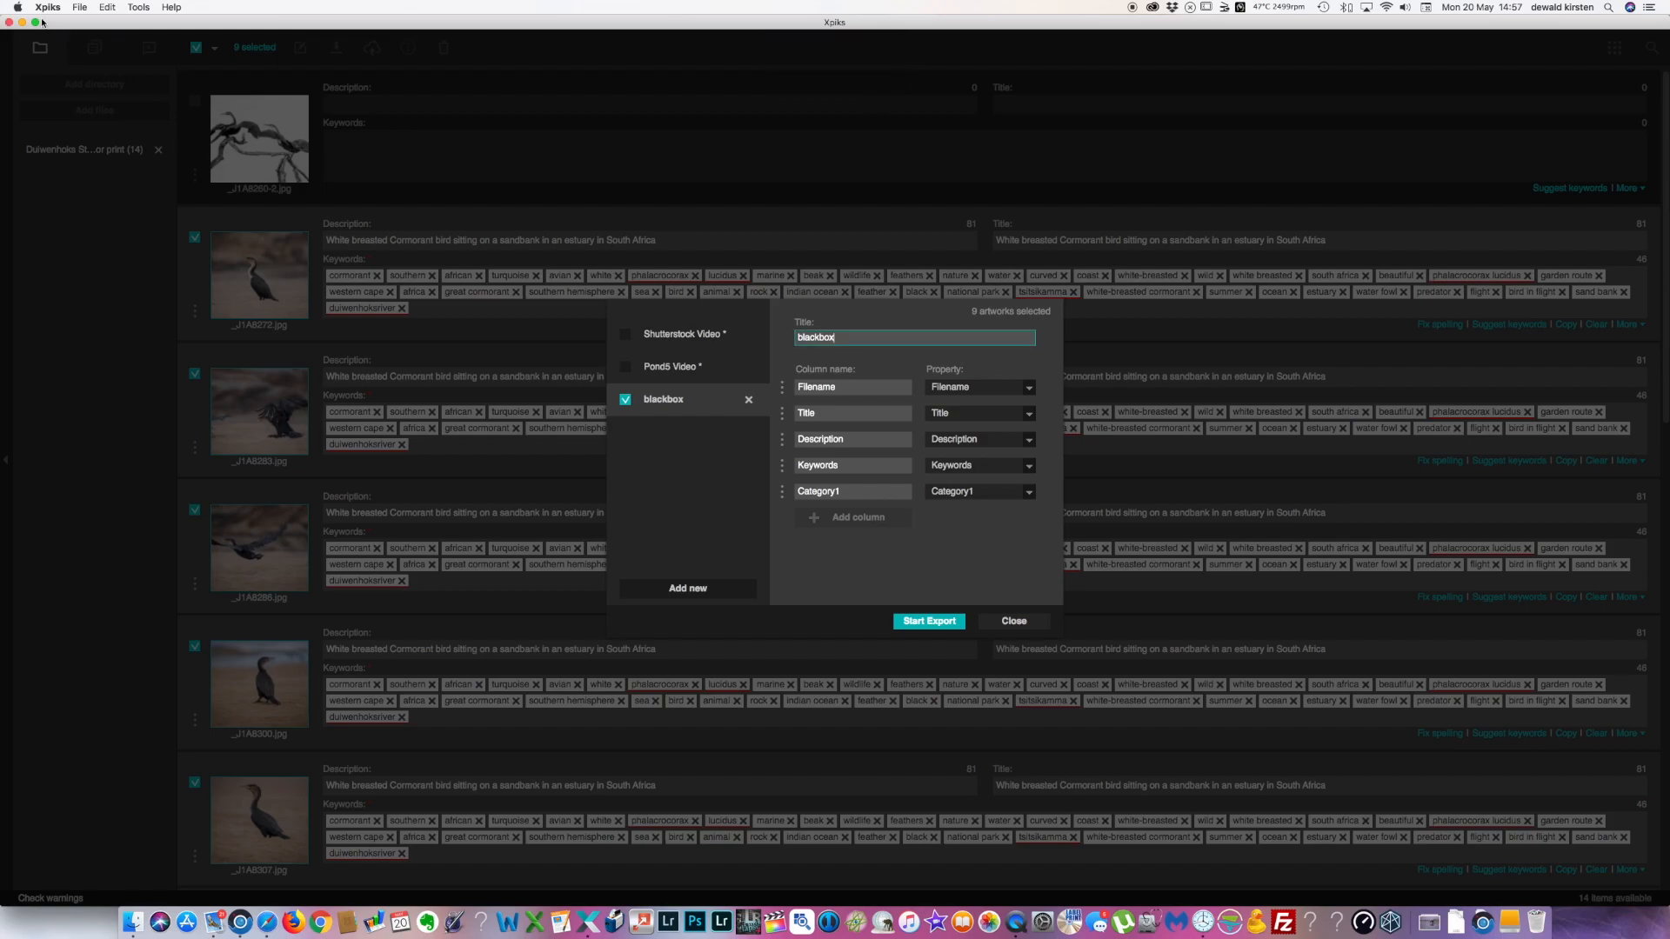
# Step: Preview the exported blackbox CSV file on the desktop to check its filename, title, description and keyword columns, and return to Xpiks
pyautogui.click(21, 21)
pyautogui.click(1167, 557)
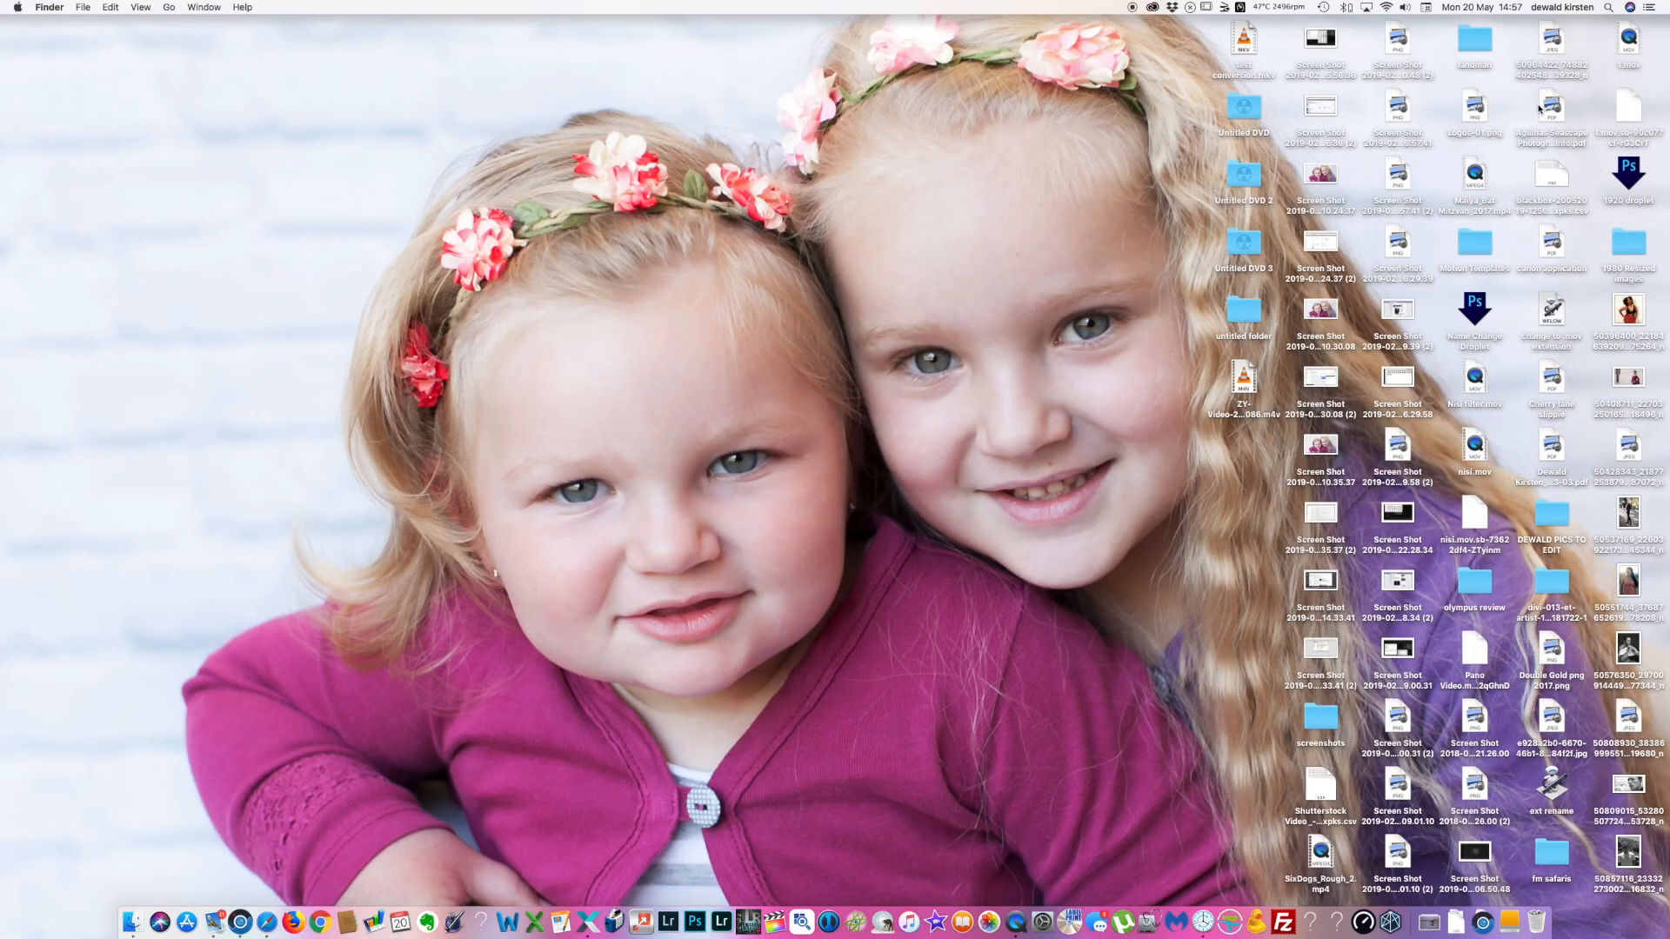
pyautogui.click(1553, 183)
pyautogui.press('space')
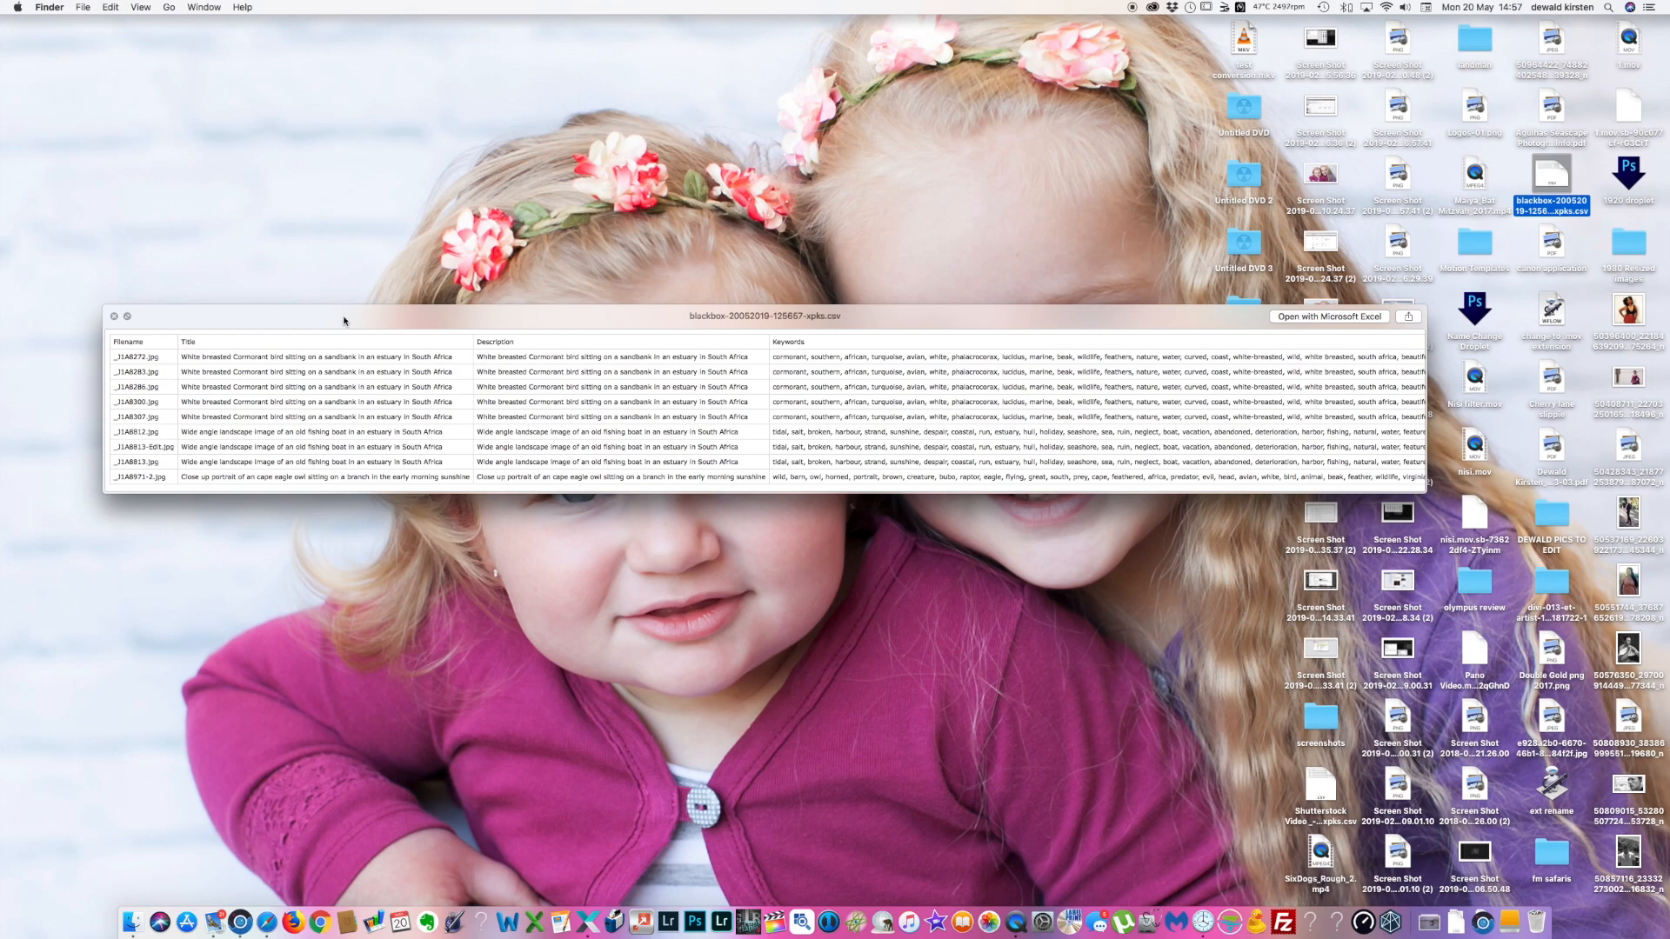
pyautogui.click(114, 316)
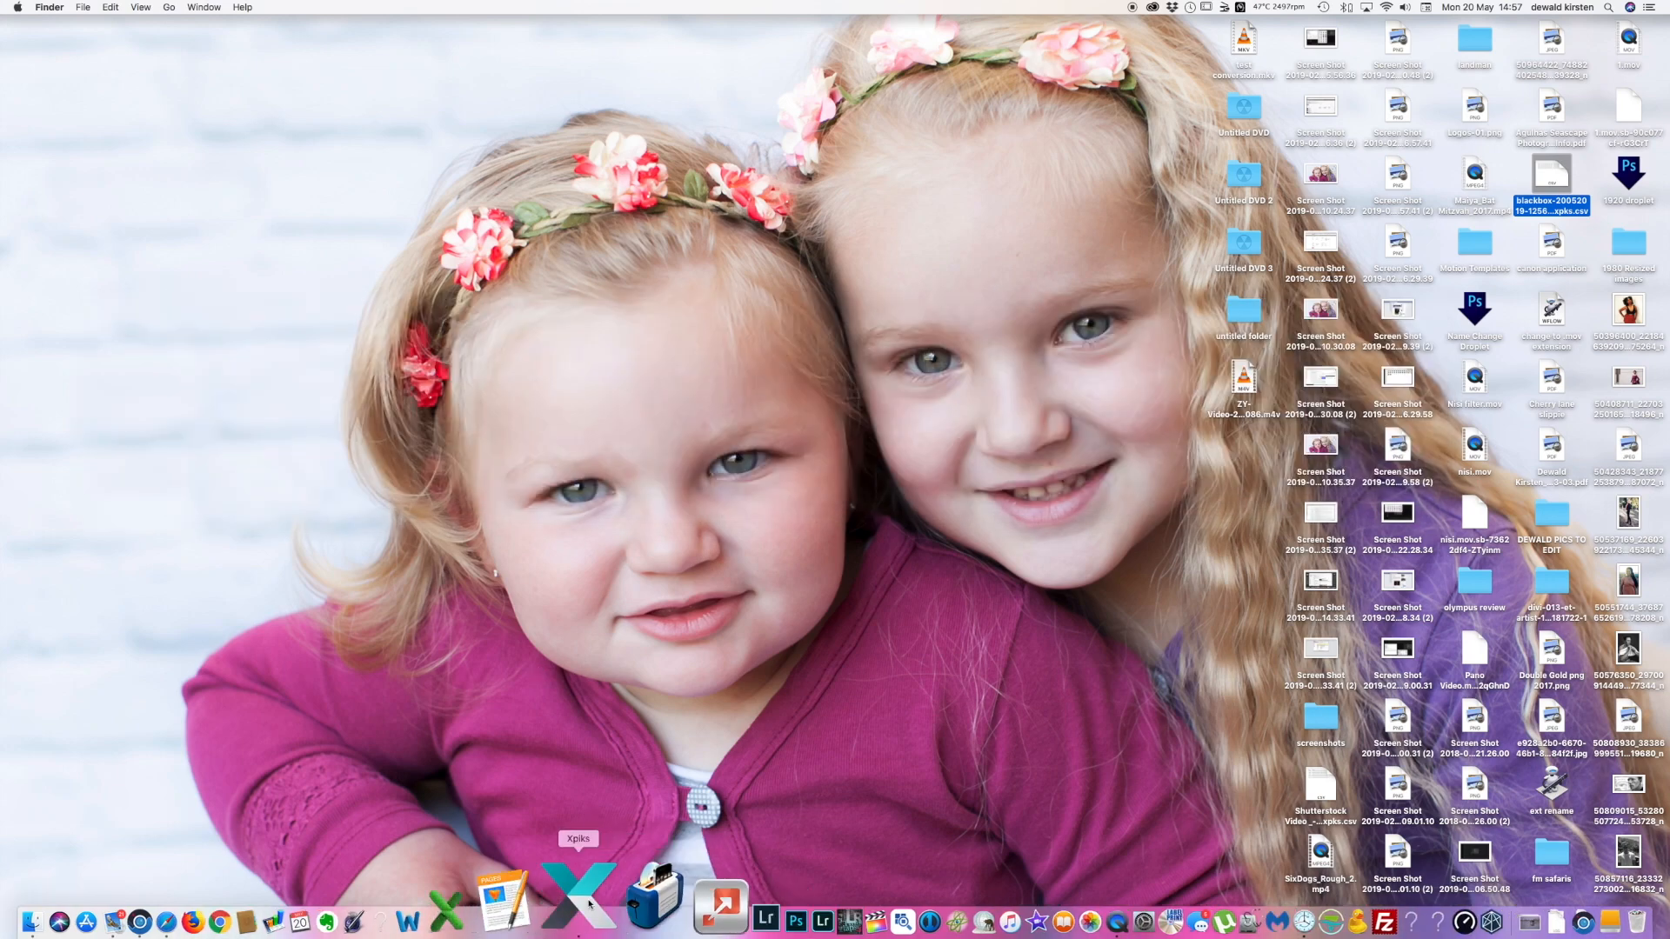
pyautogui.click(591, 909)
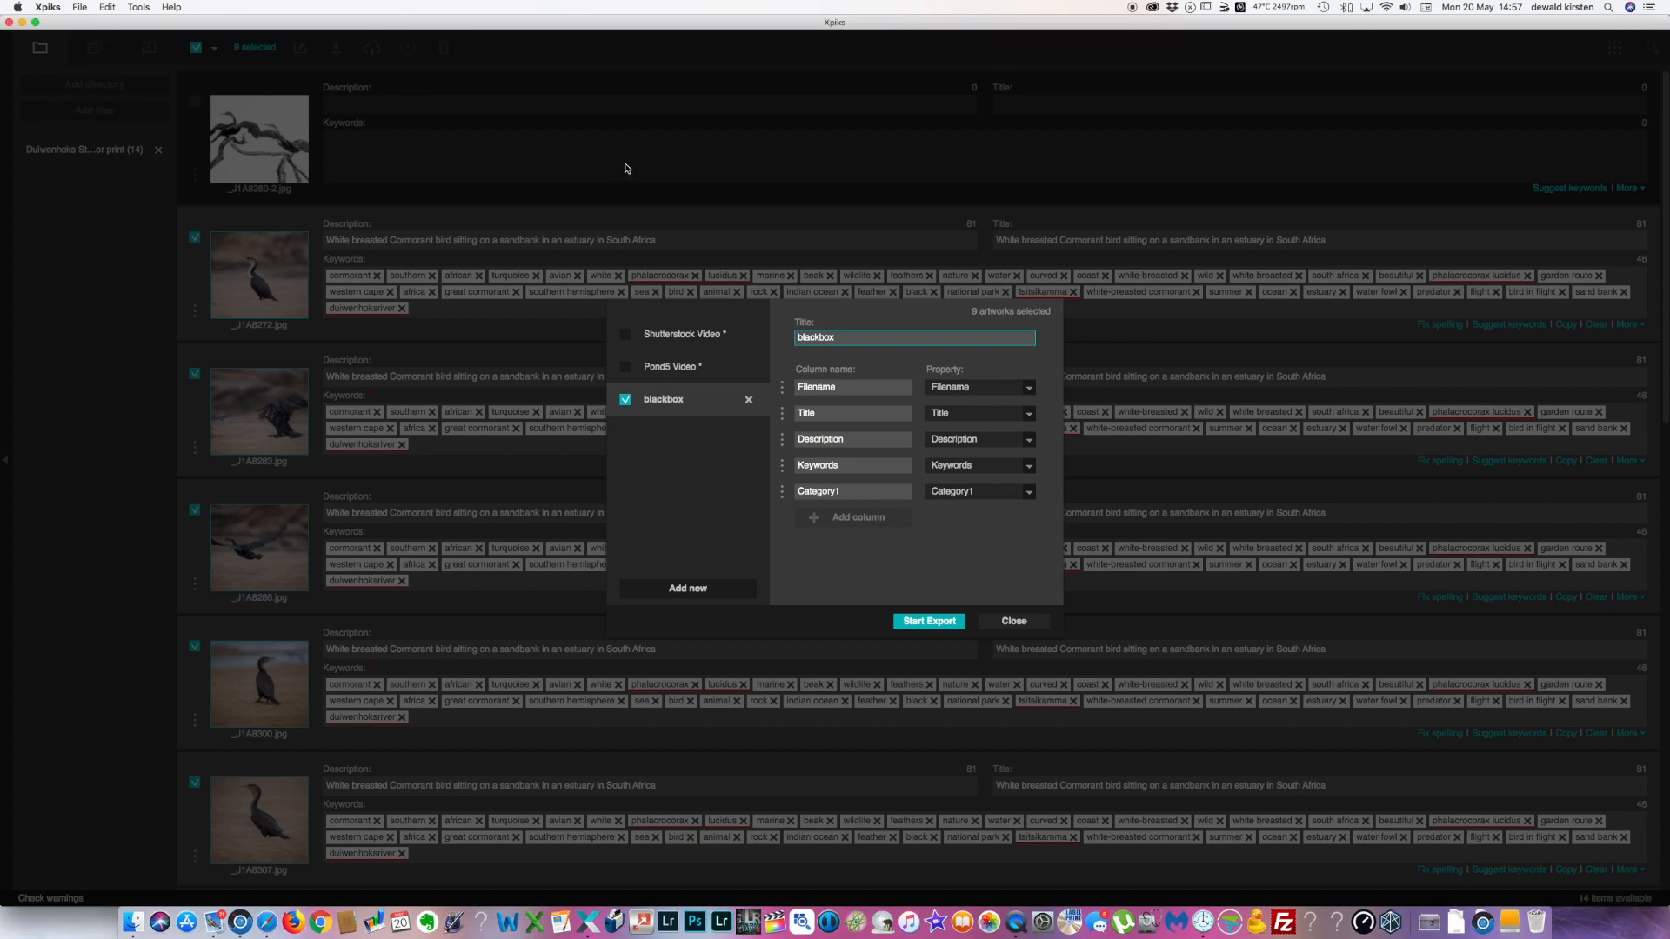